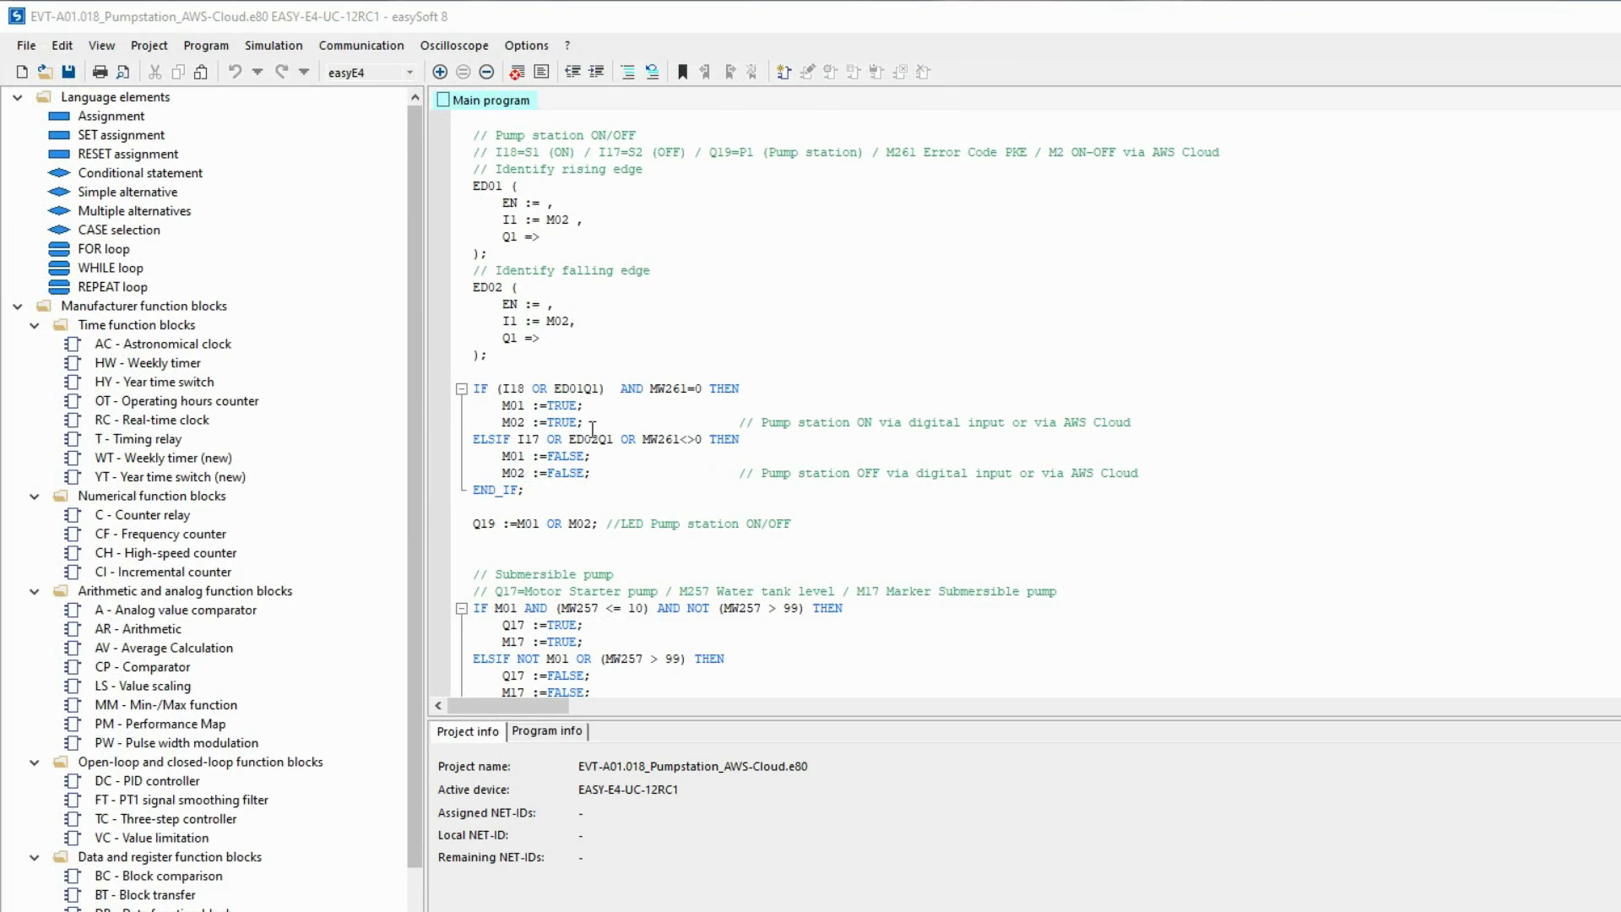
- Show the parameters of edge detectors ED01 (rising edge) and ED02 (F_TRIG, Switch_OFF_AWS_Cloud)
click(486, 185)
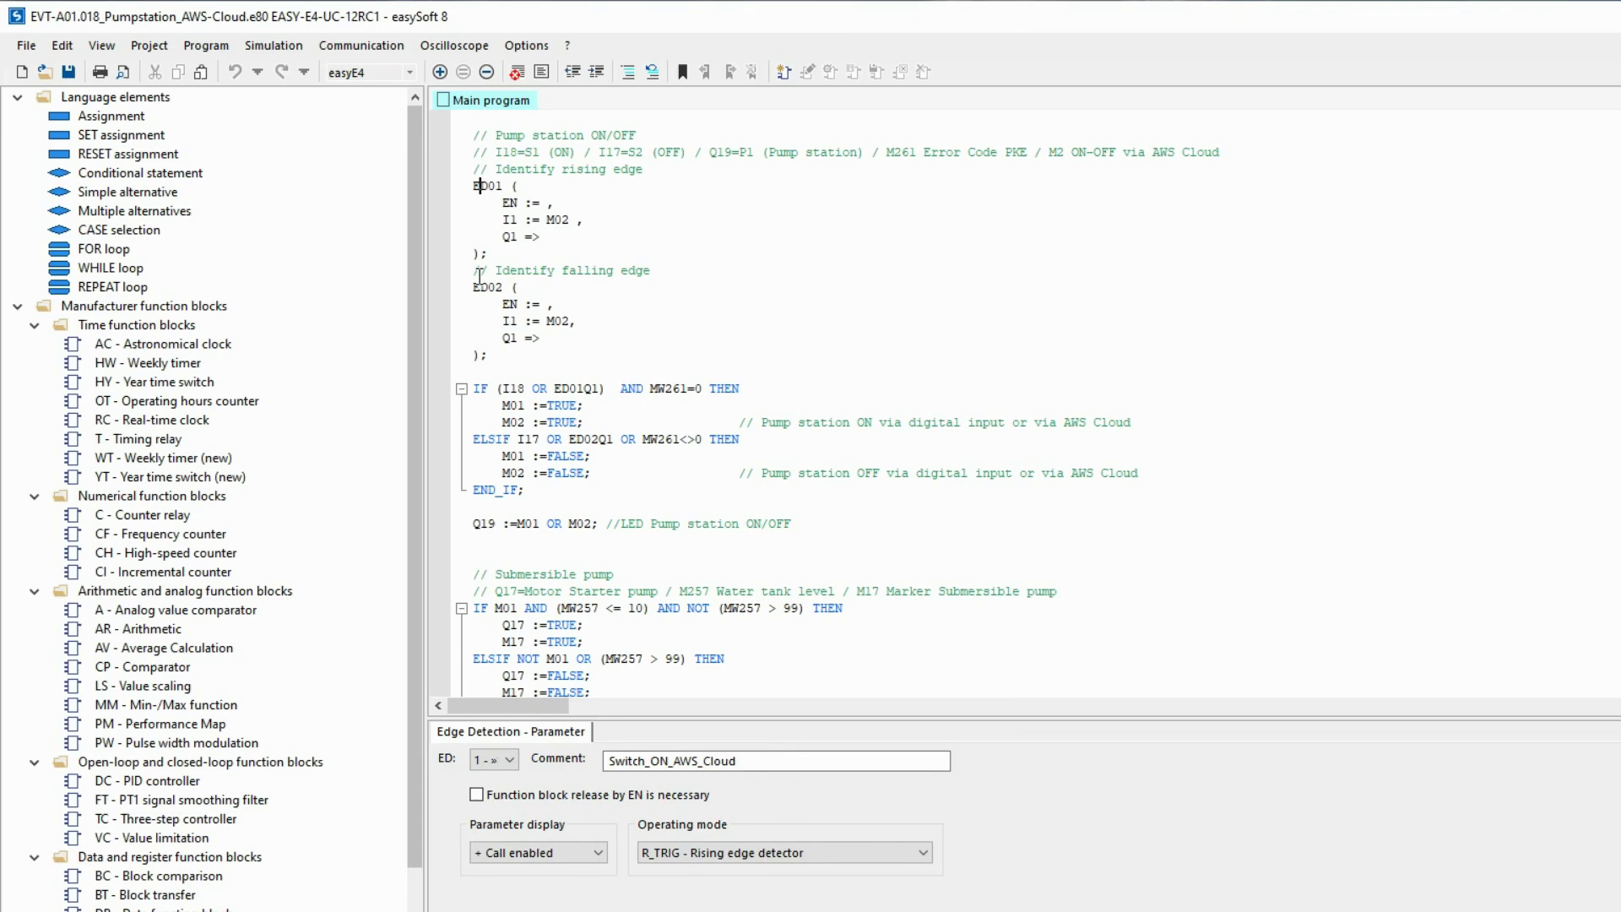
click(482, 287)
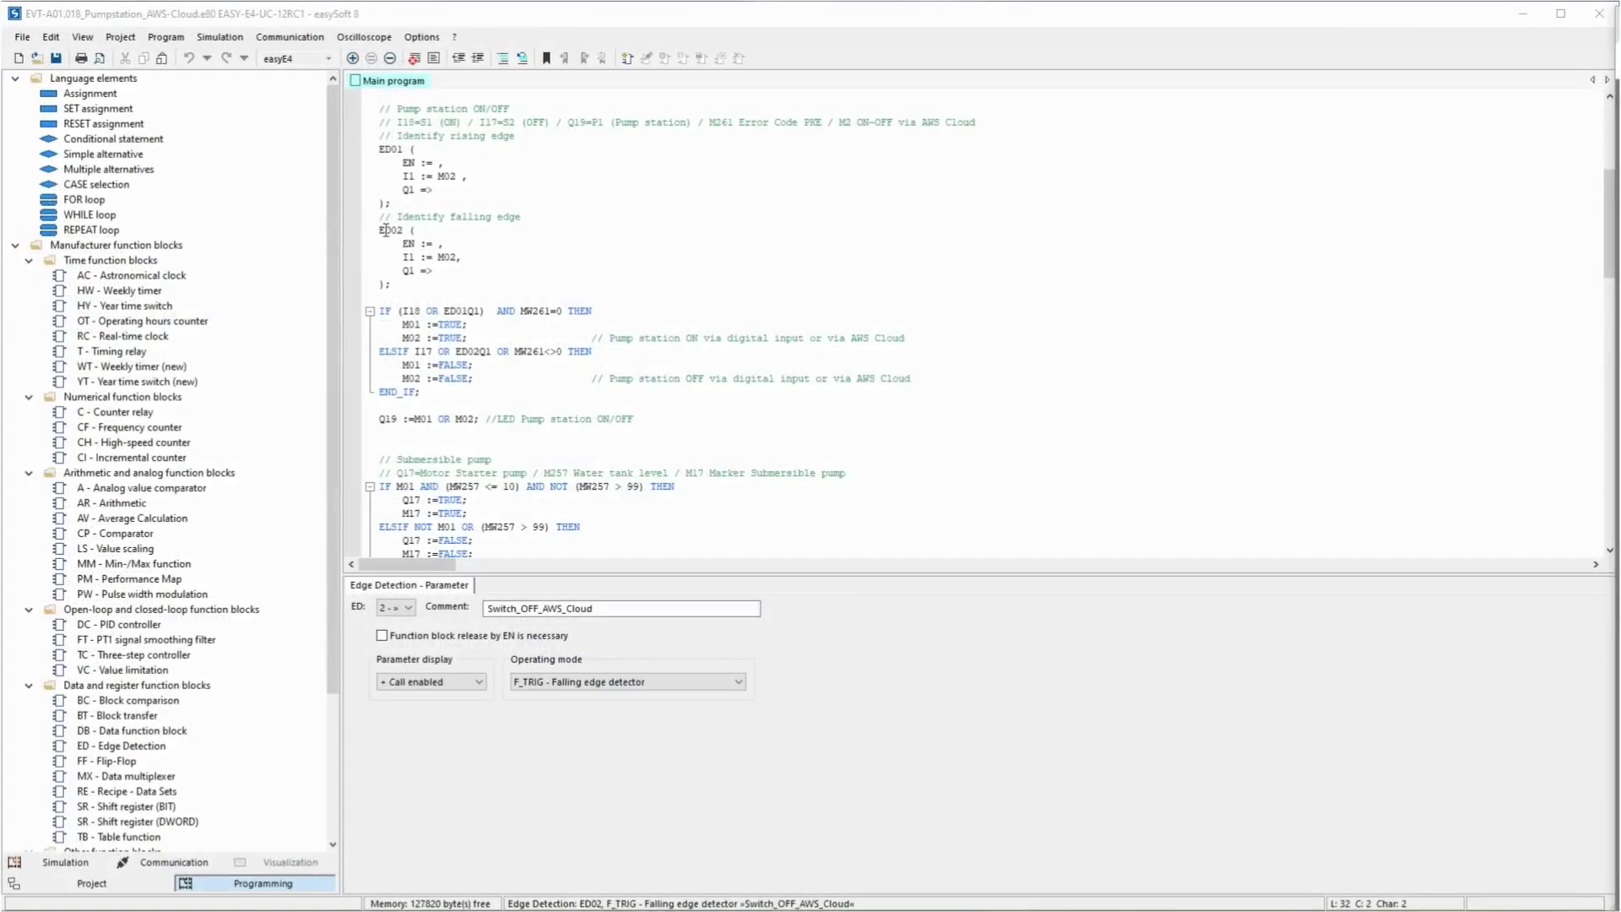
- In the project device view, review the controller's available firmware versions in System settings
click(93, 884)
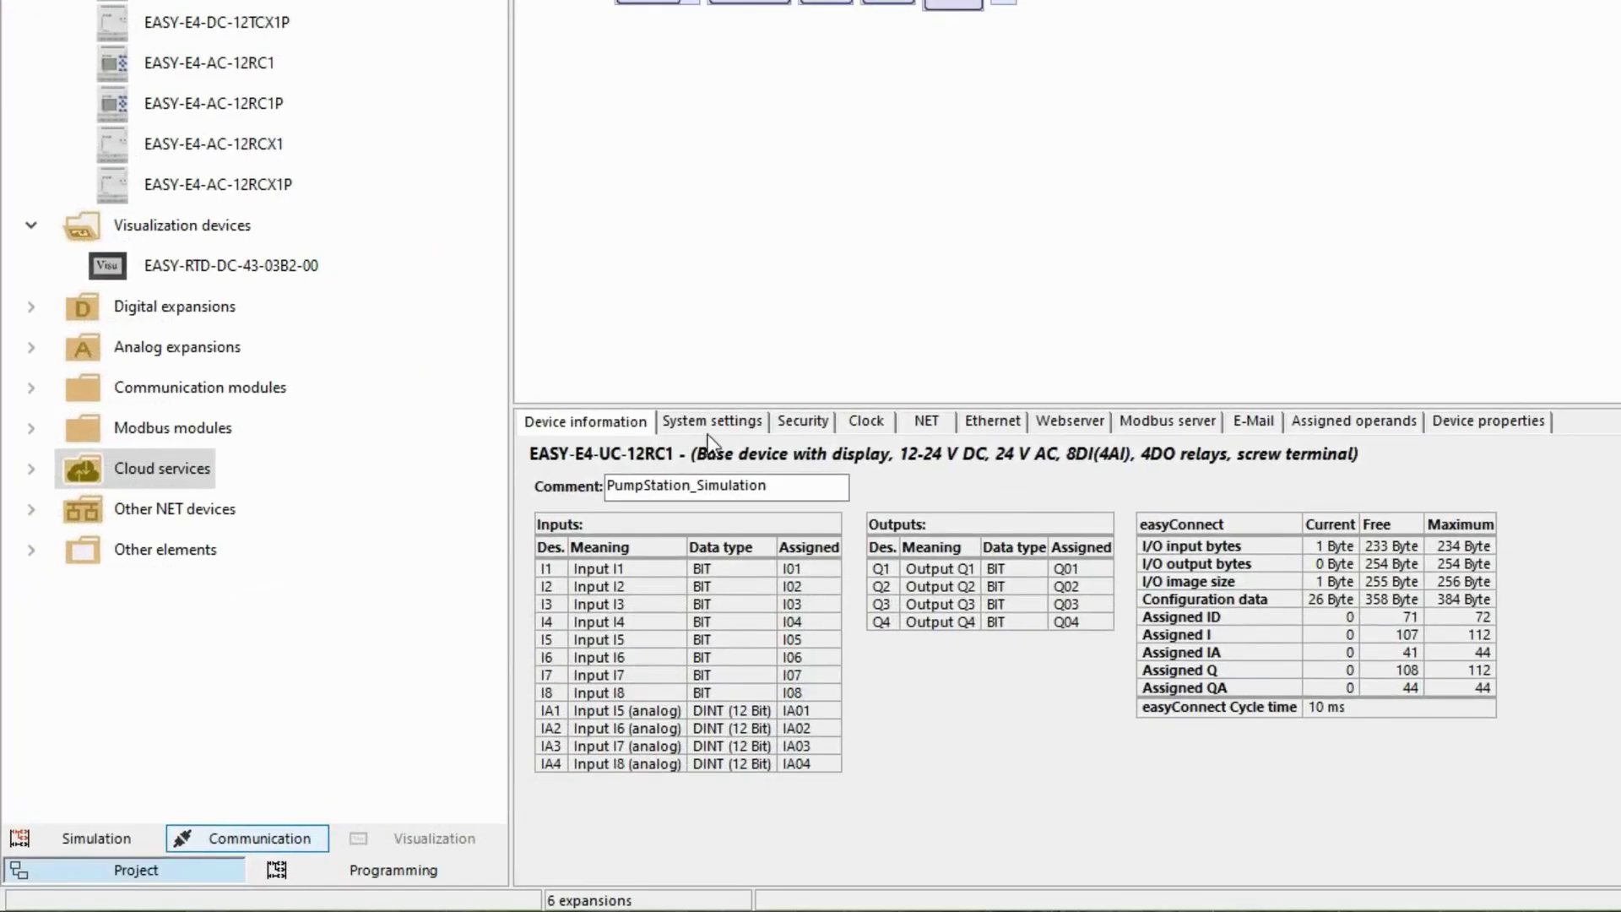
click(707, 429)
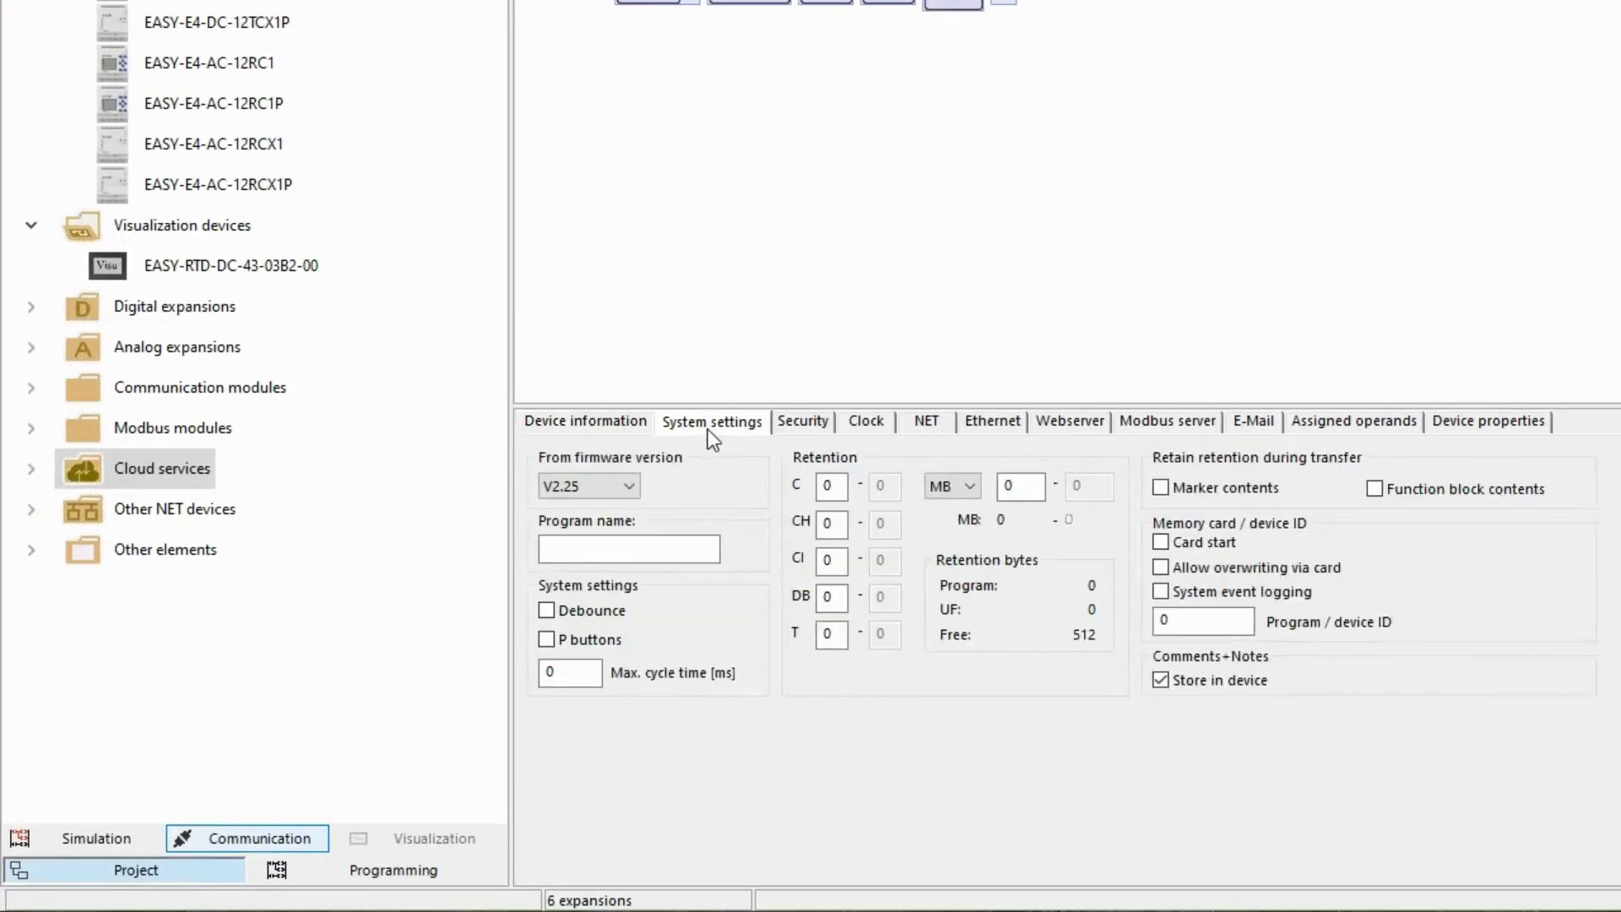
click(631, 488)
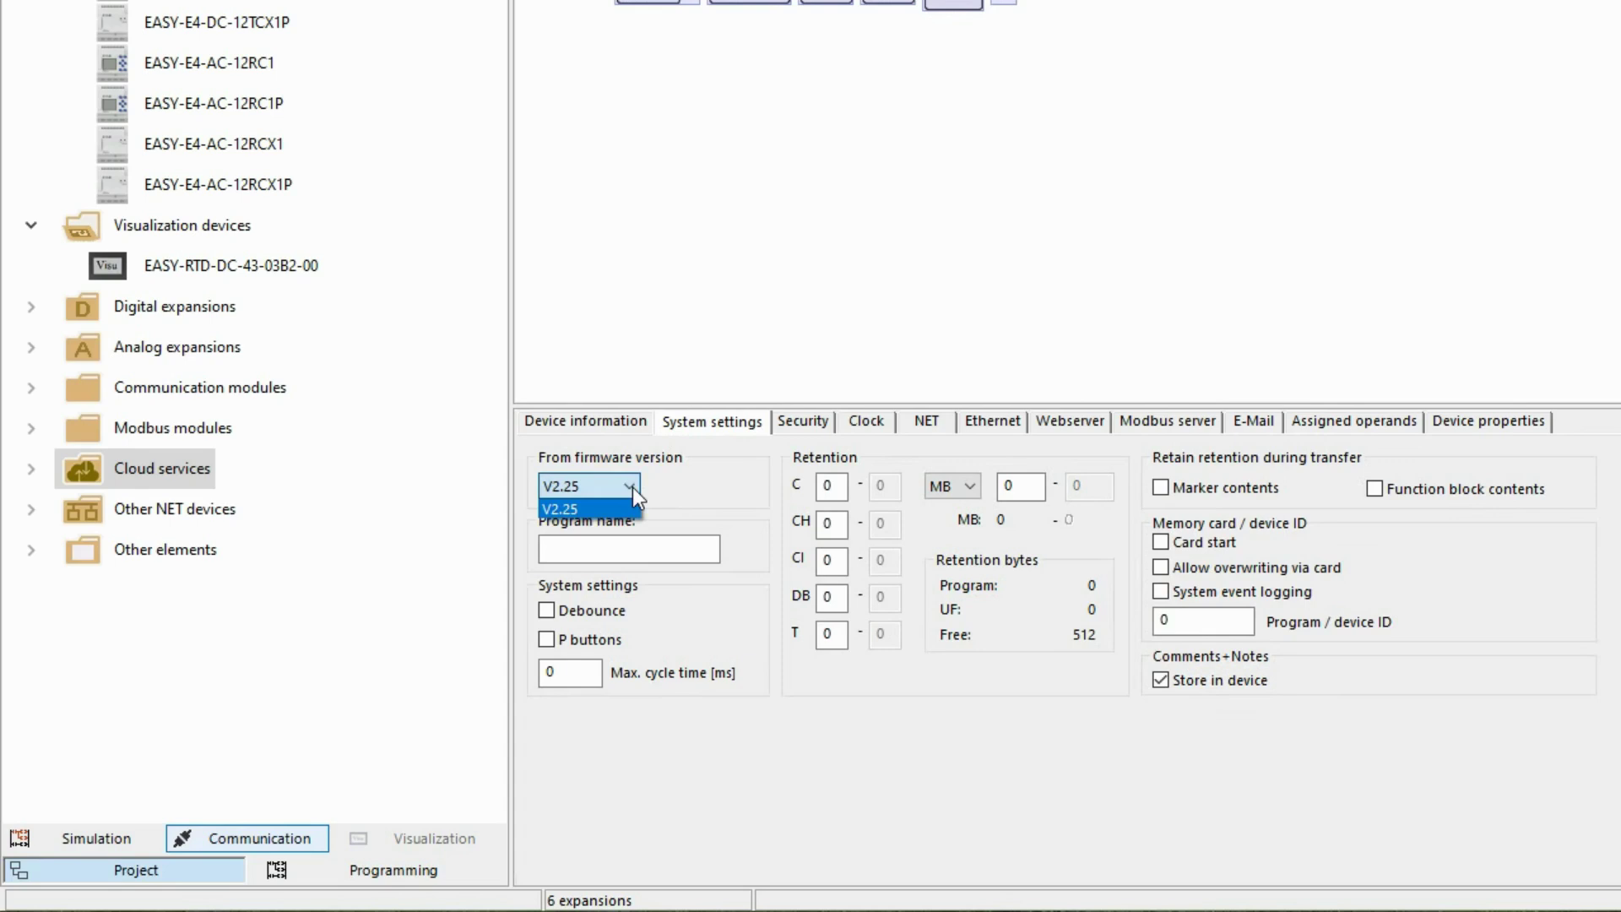
click(993, 424)
- Keep the controller's Ethernet IP address mode set to DHCP
click(993, 424)
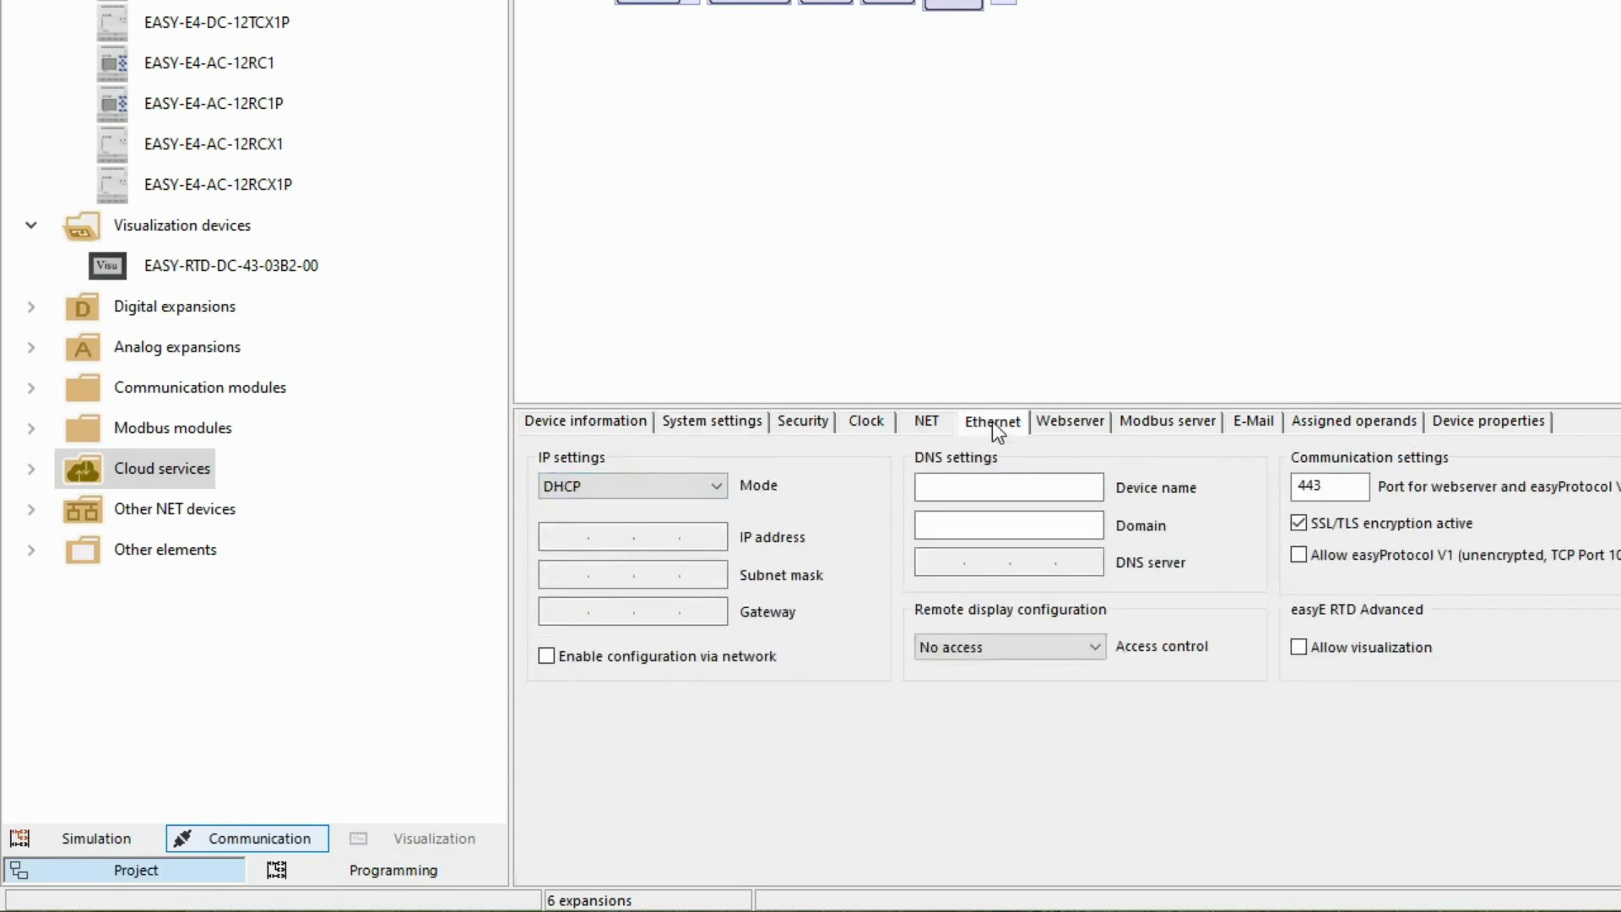
click(716, 486)
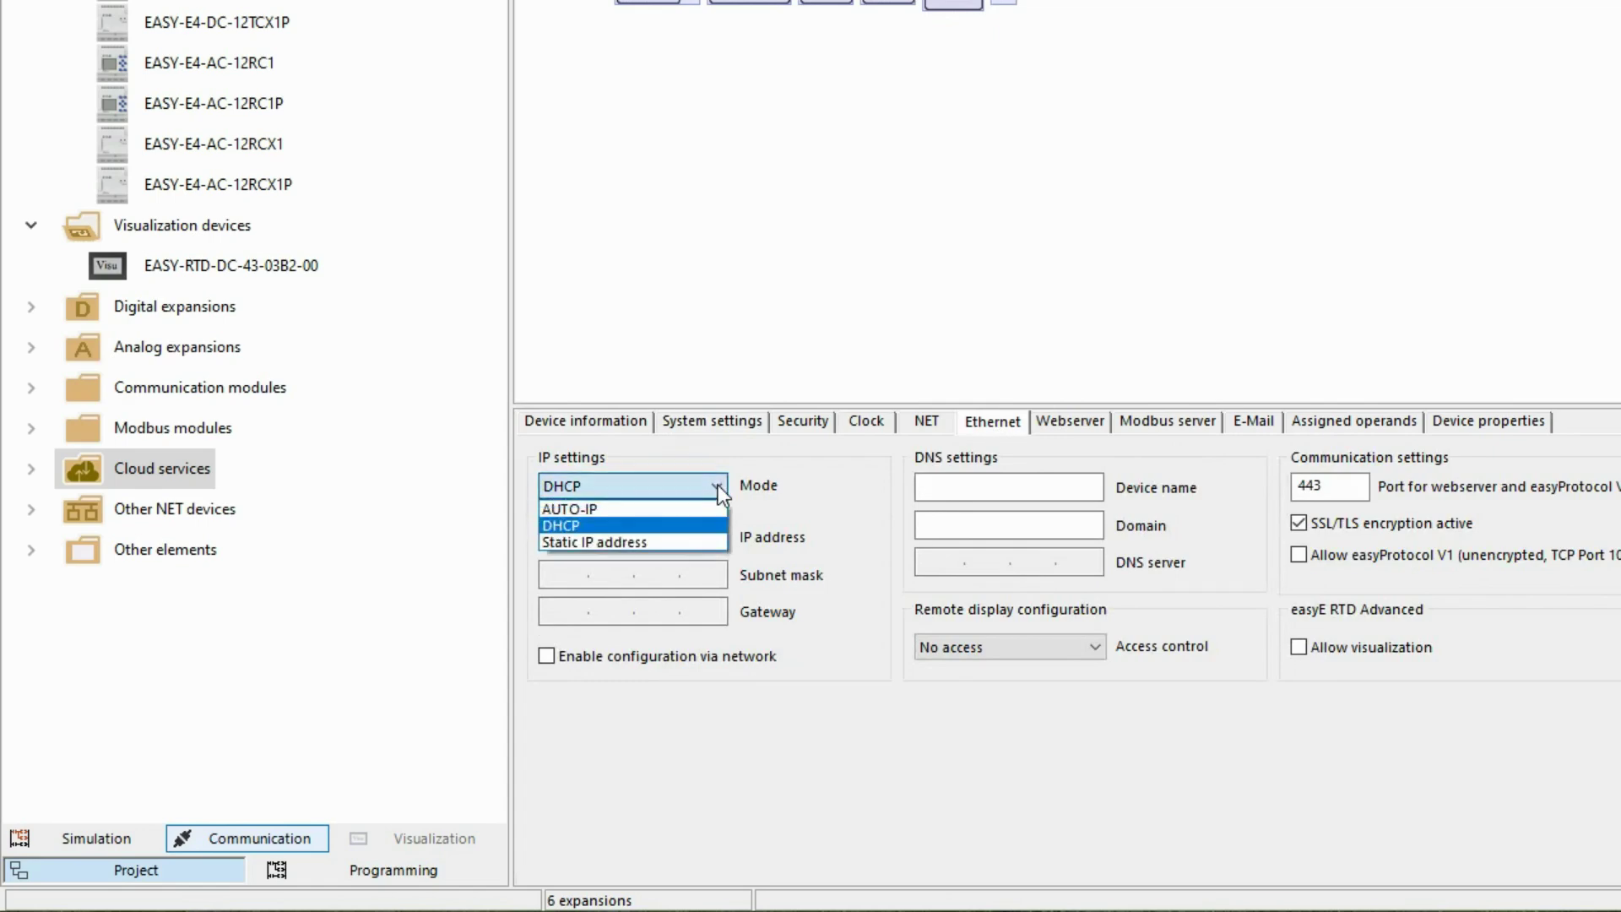
click(683, 524)
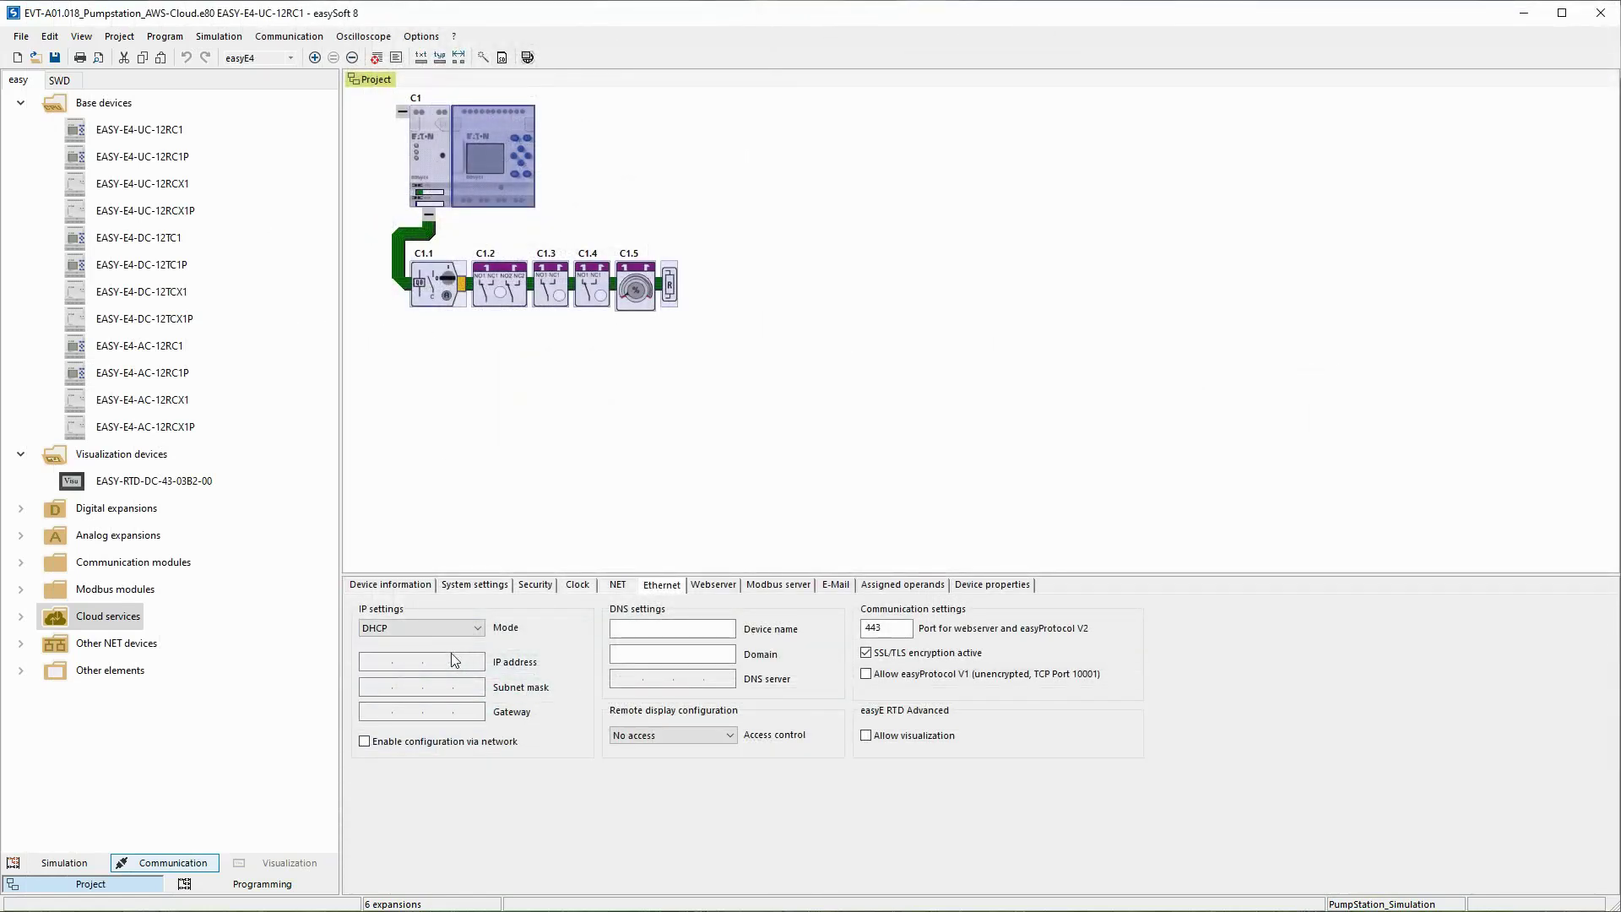
- Attach Amazon Web Services from Cloud services to device C1 and comment it AWS_Tutorial
click(22, 617)
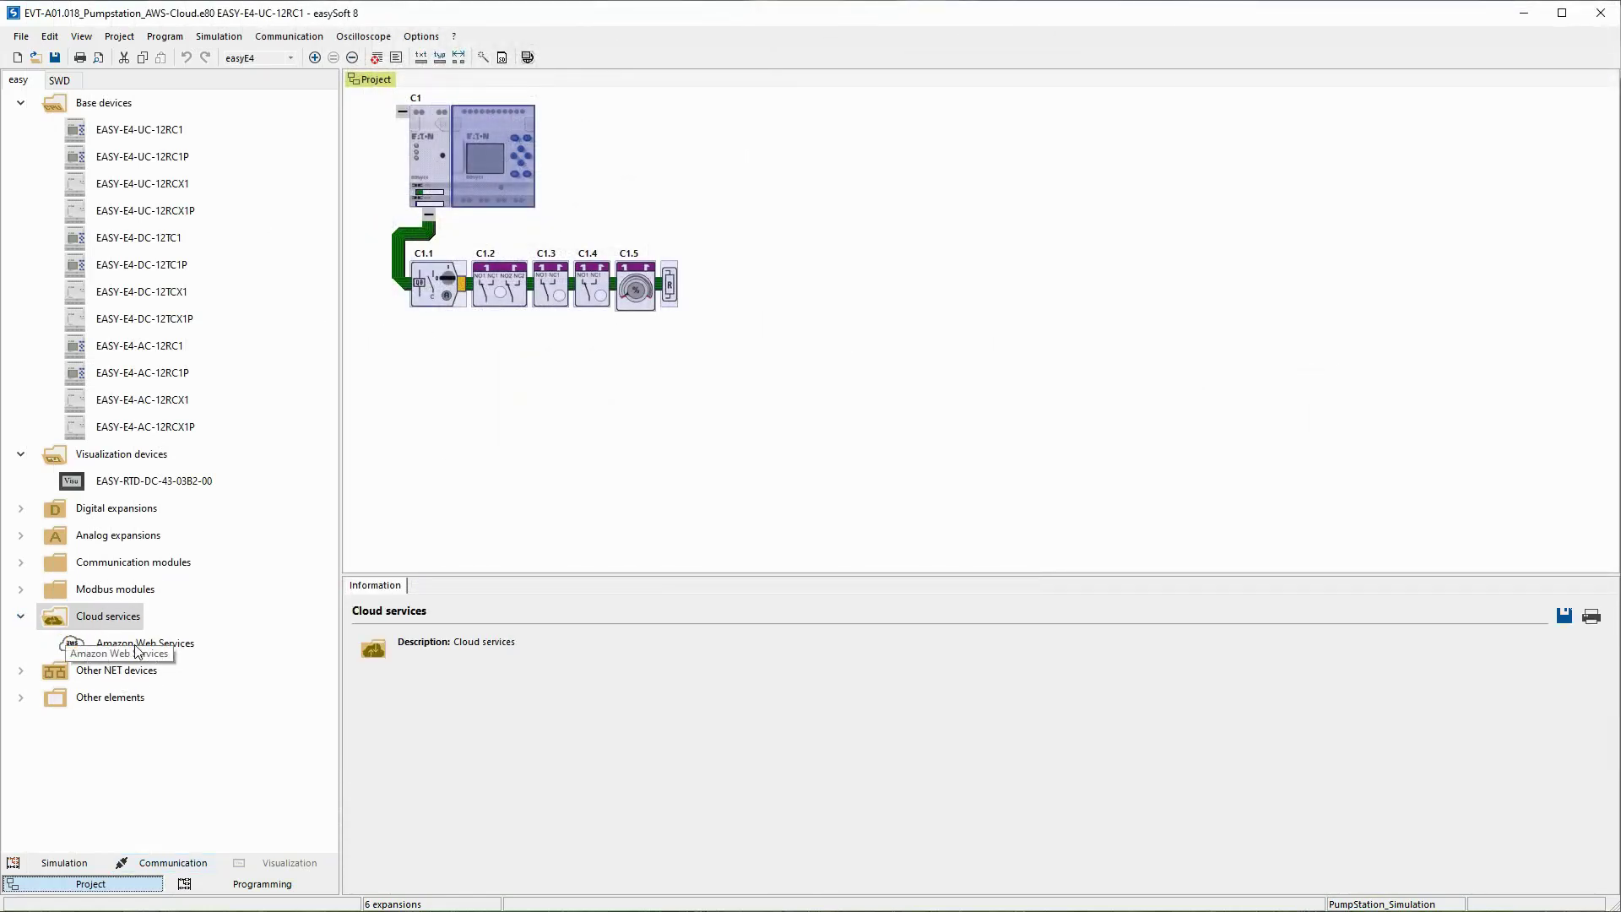
drag(111, 650, 502, 191)
drag(480, 124, 481, 121)
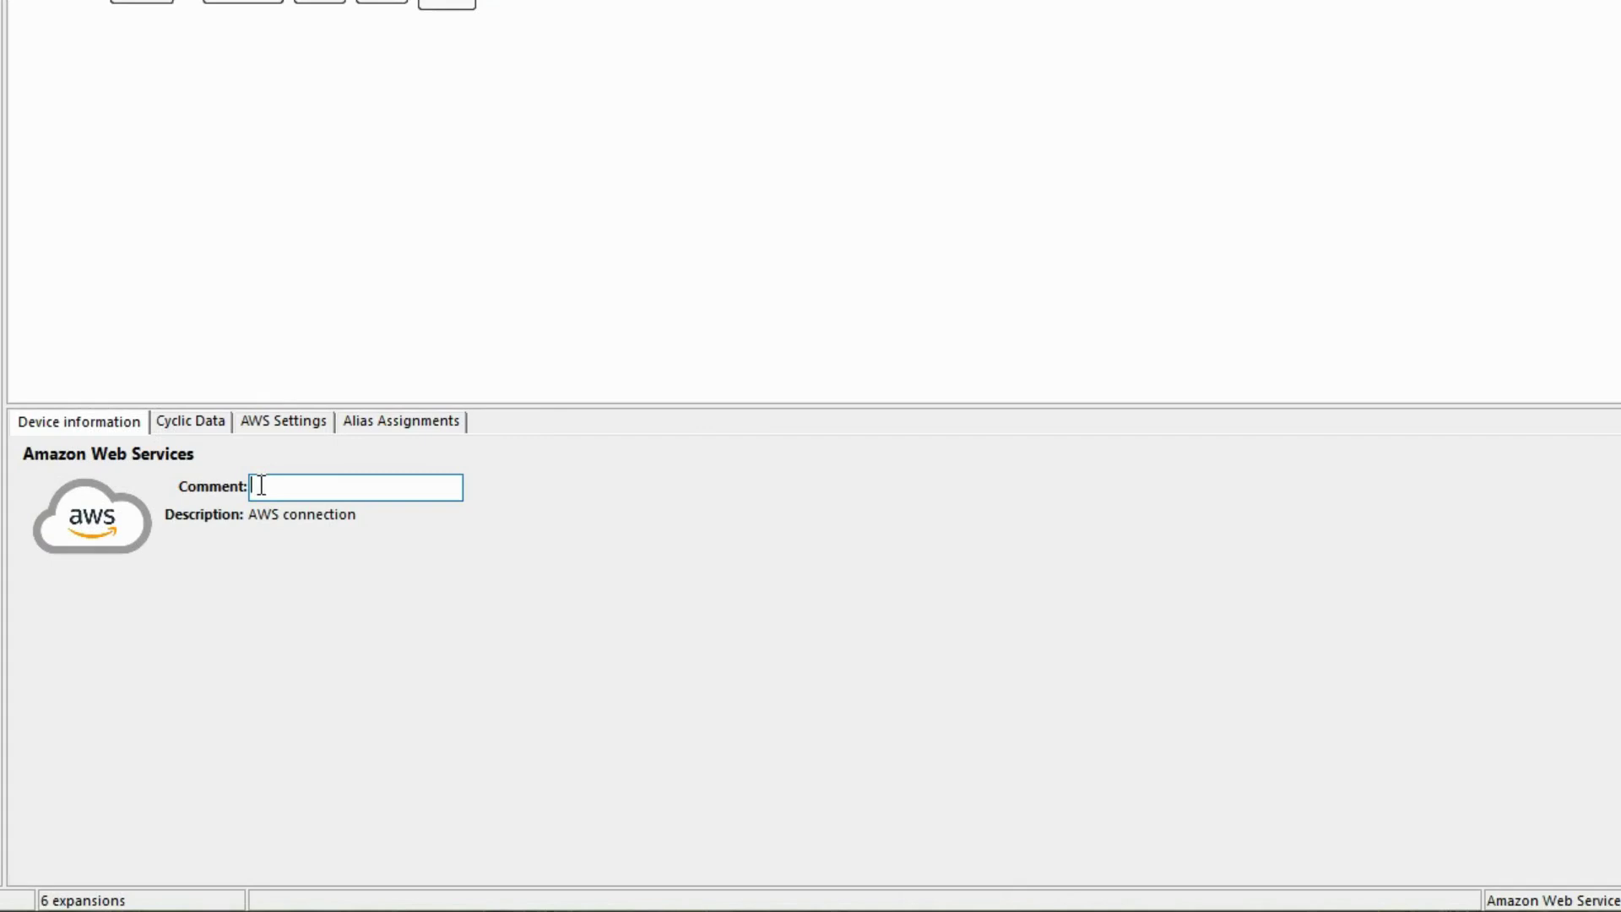
text(AWS_Tutorial)
- Add cyclic data row 1: marker M start index 2, sent on change and writable
click(212, 433)
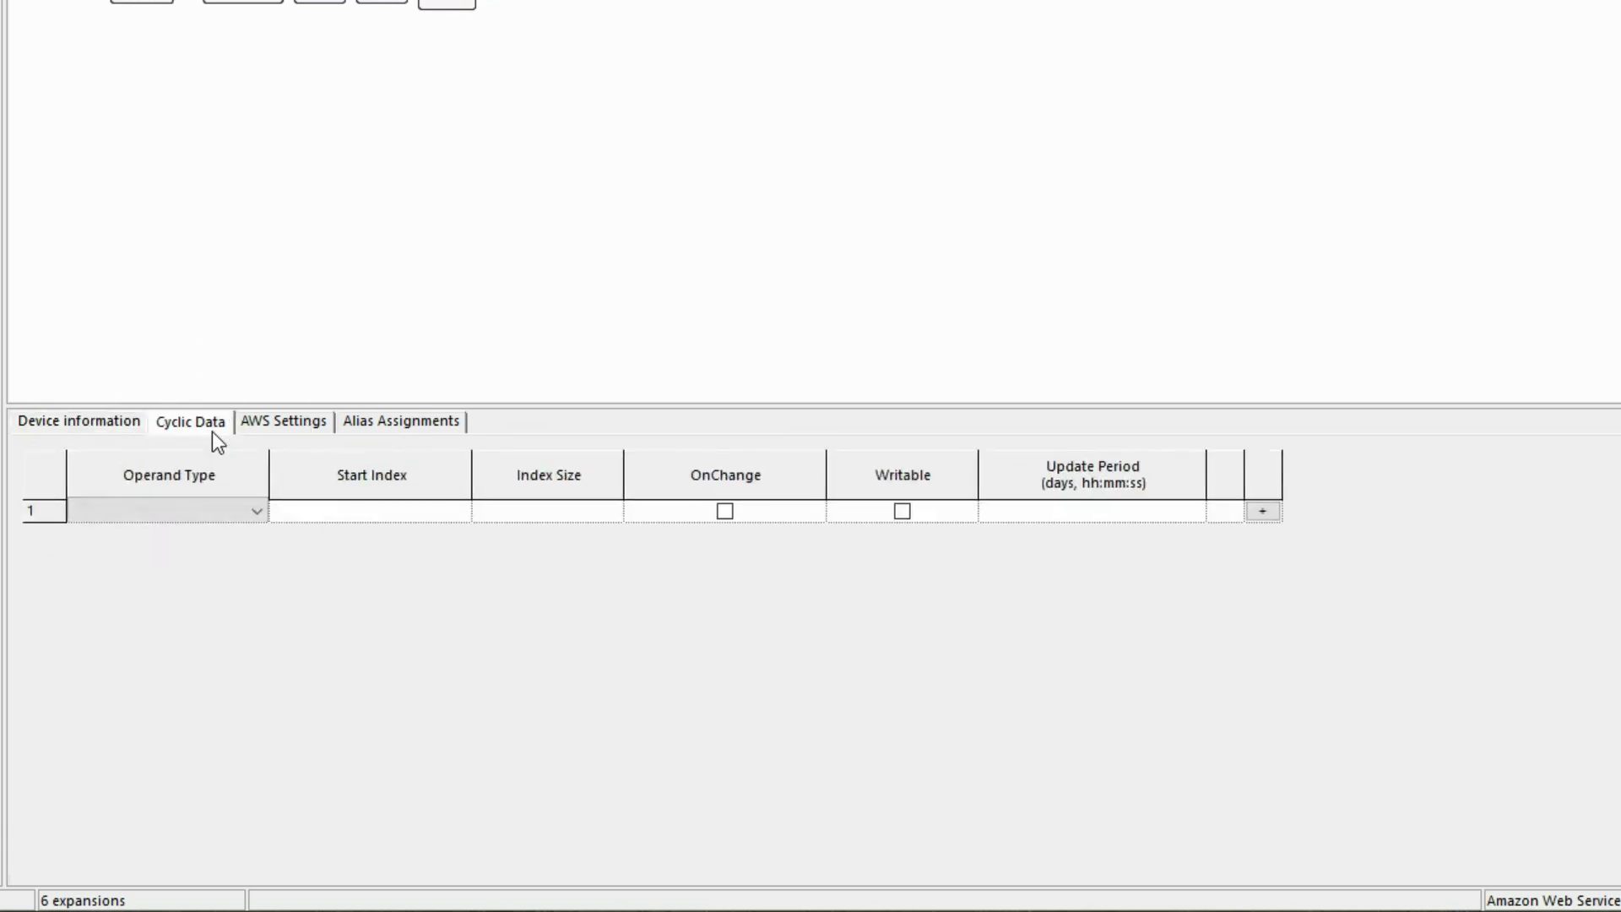
click(255, 511)
click(255, 511)
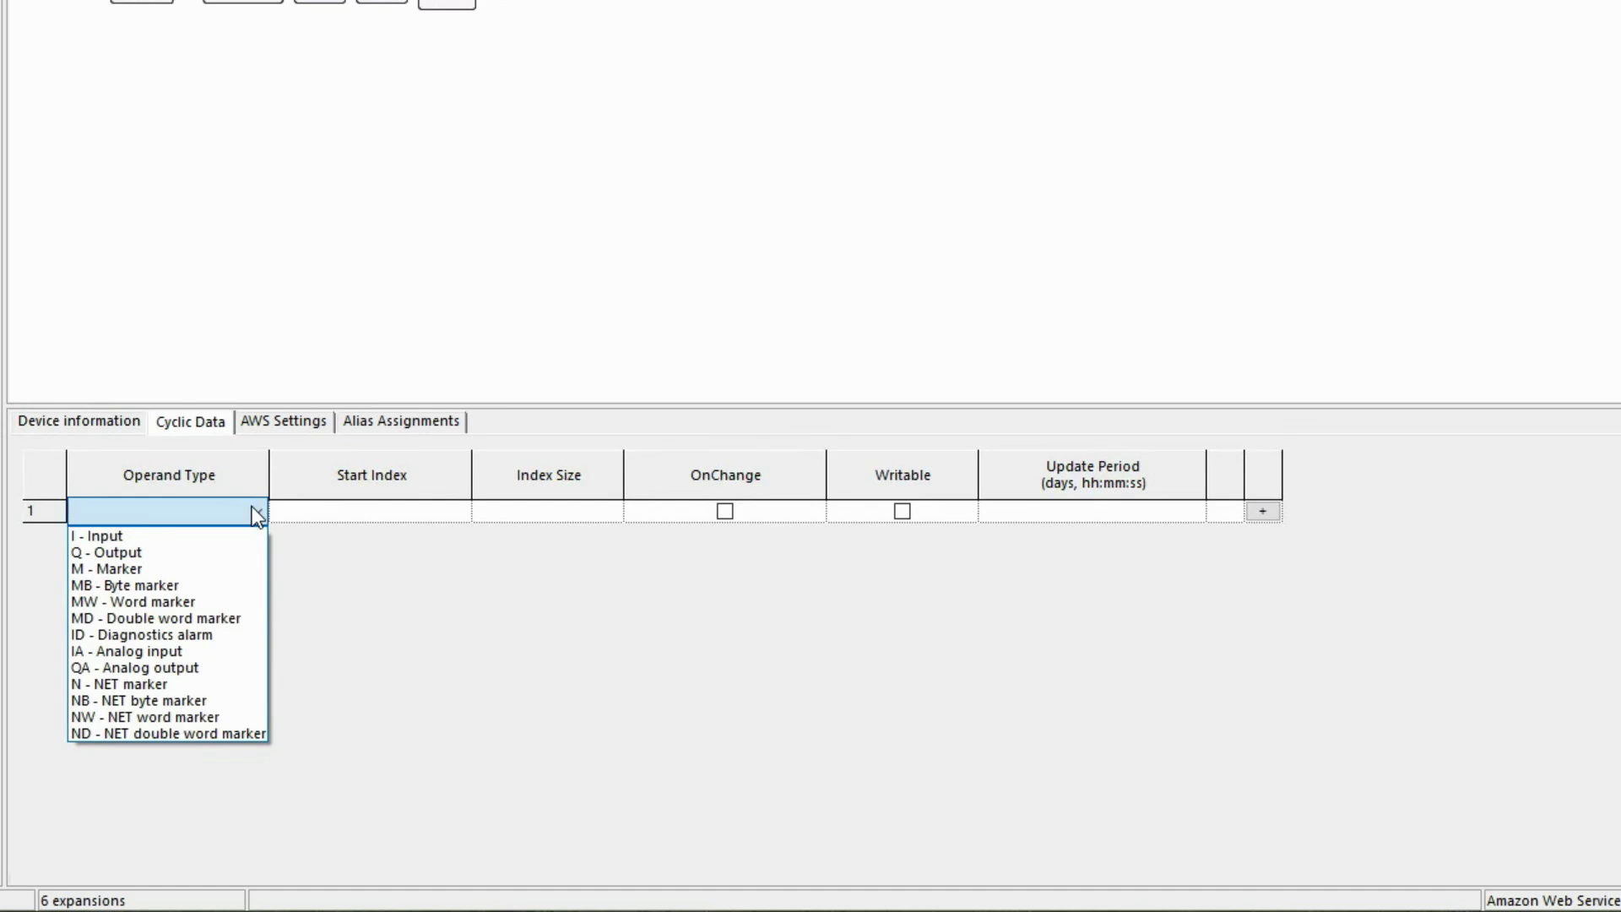
click(224, 568)
click(445, 521)
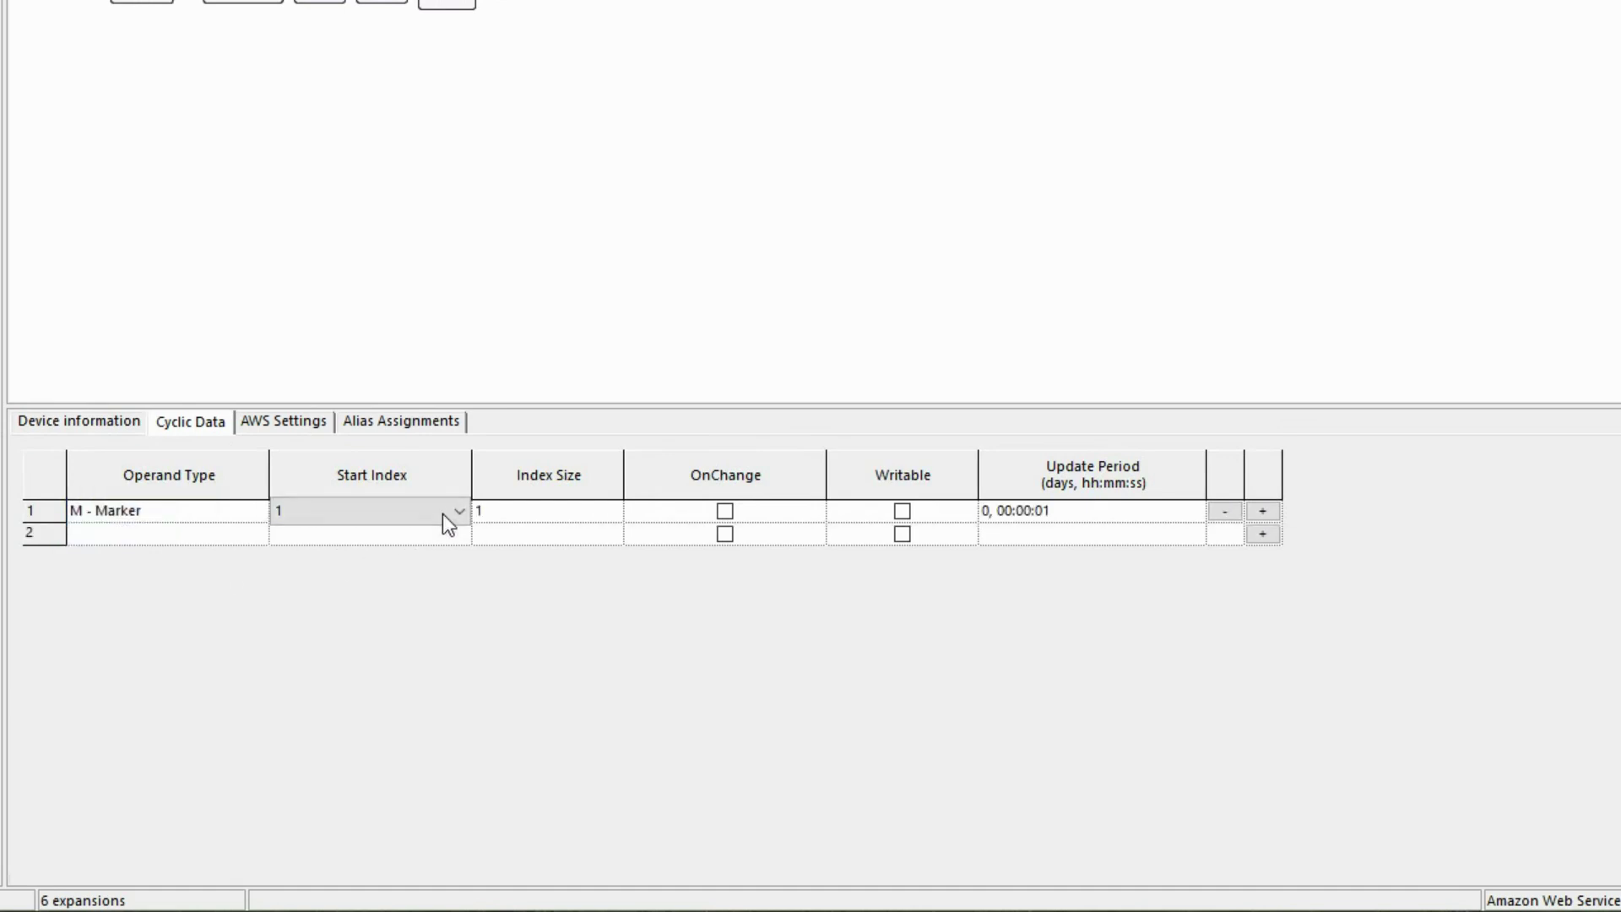
text(2)
click(722, 516)
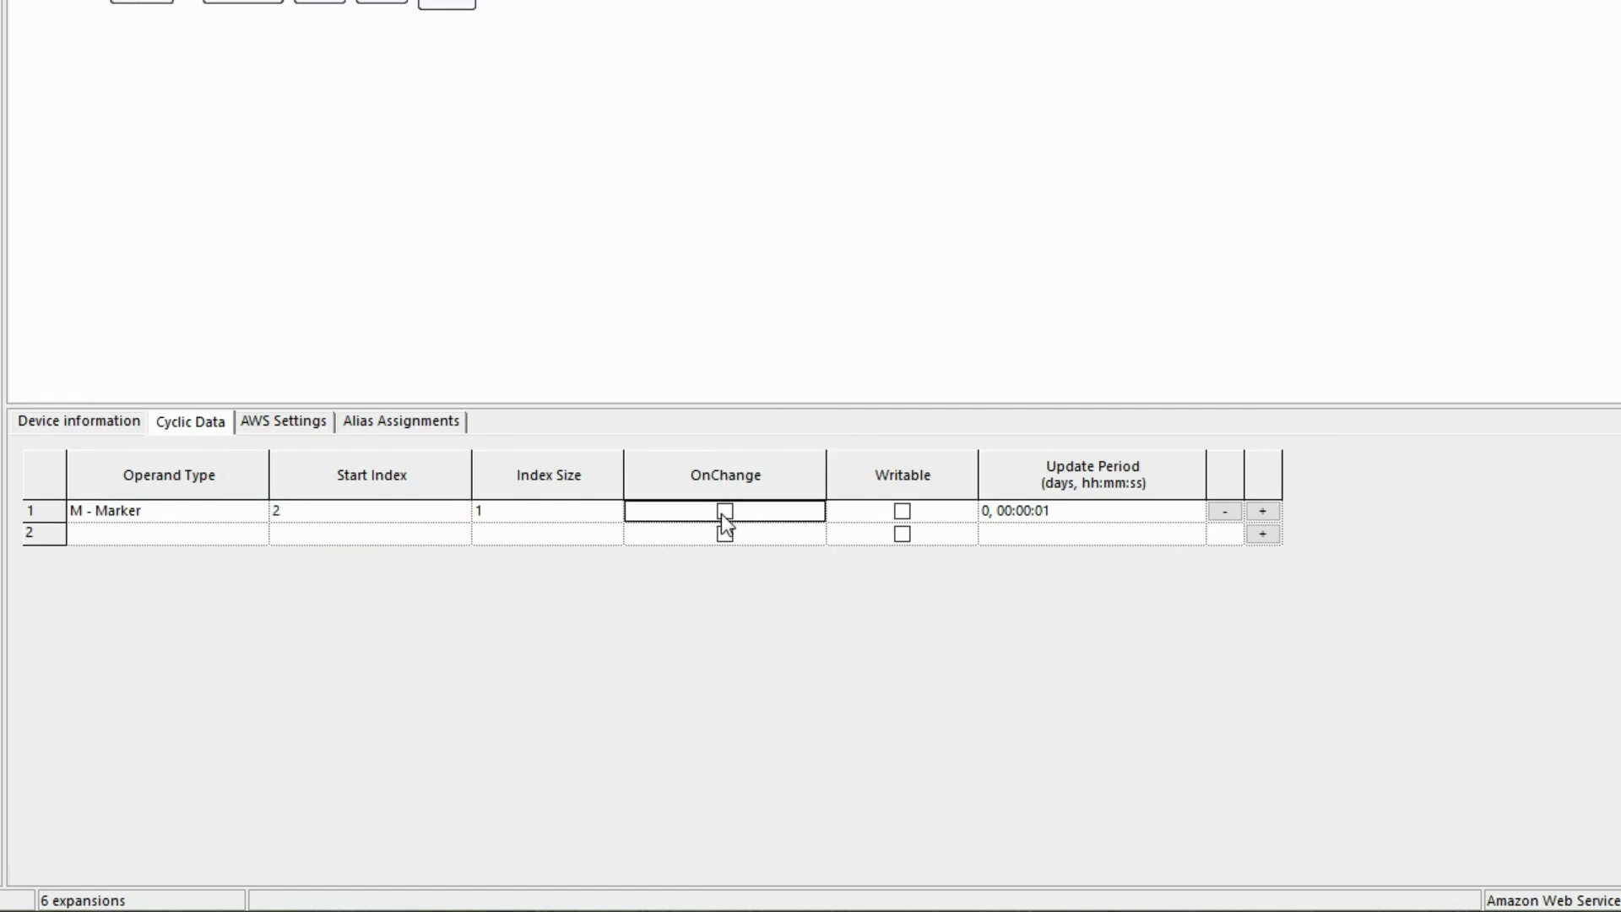
click(902, 512)
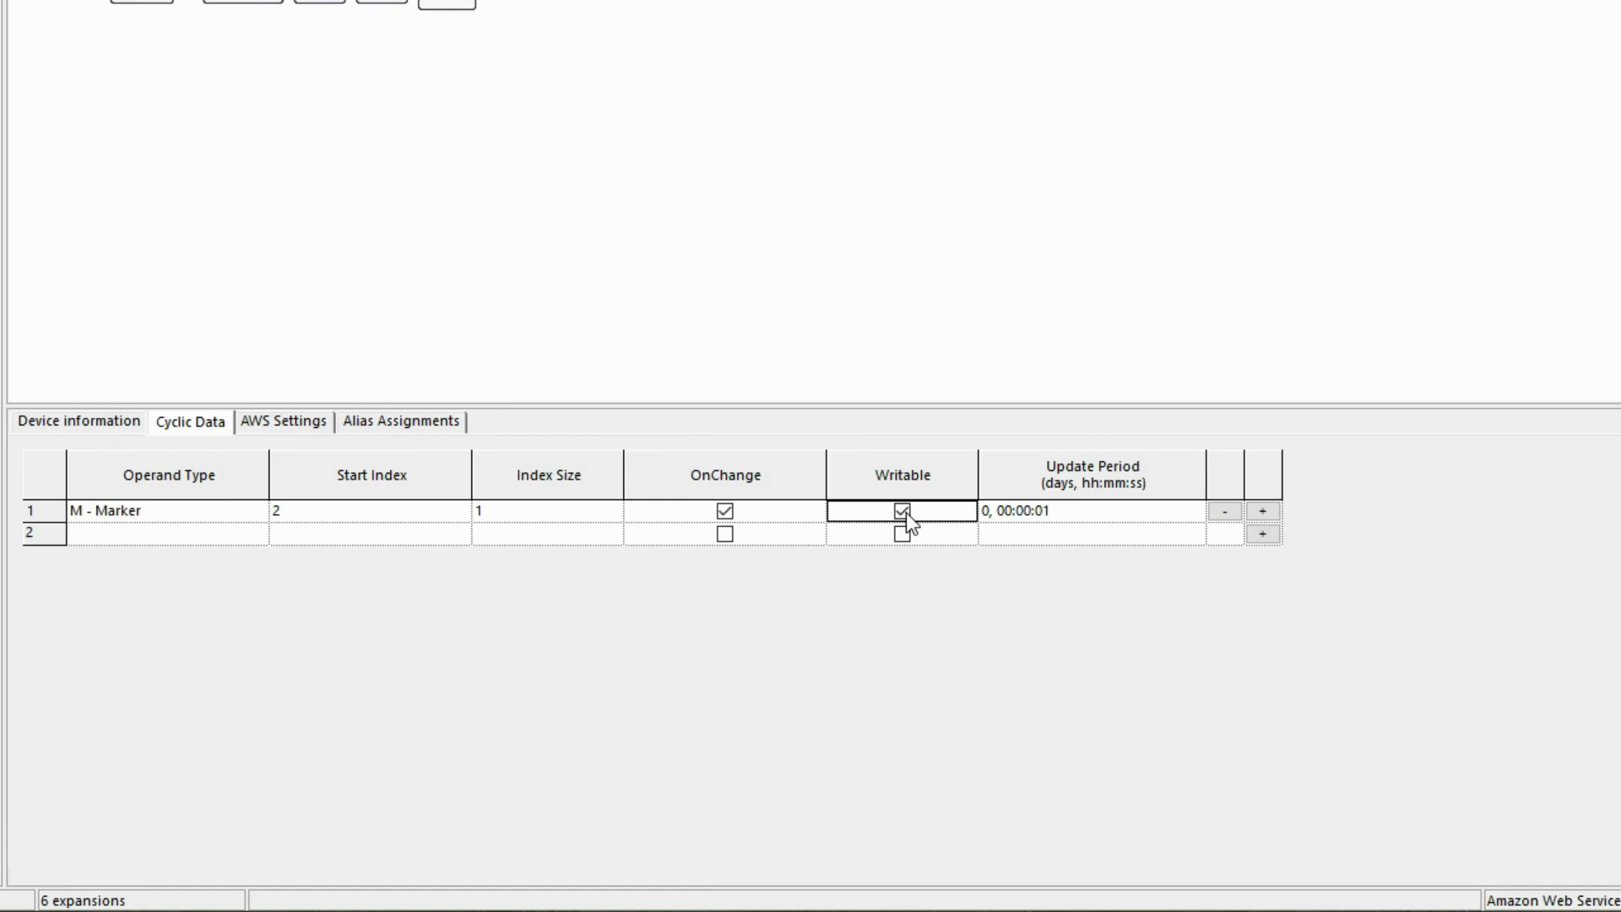
- Add row 2: byte marker MB start 3, size 2, updated every 5 seconds
click(256, 536)
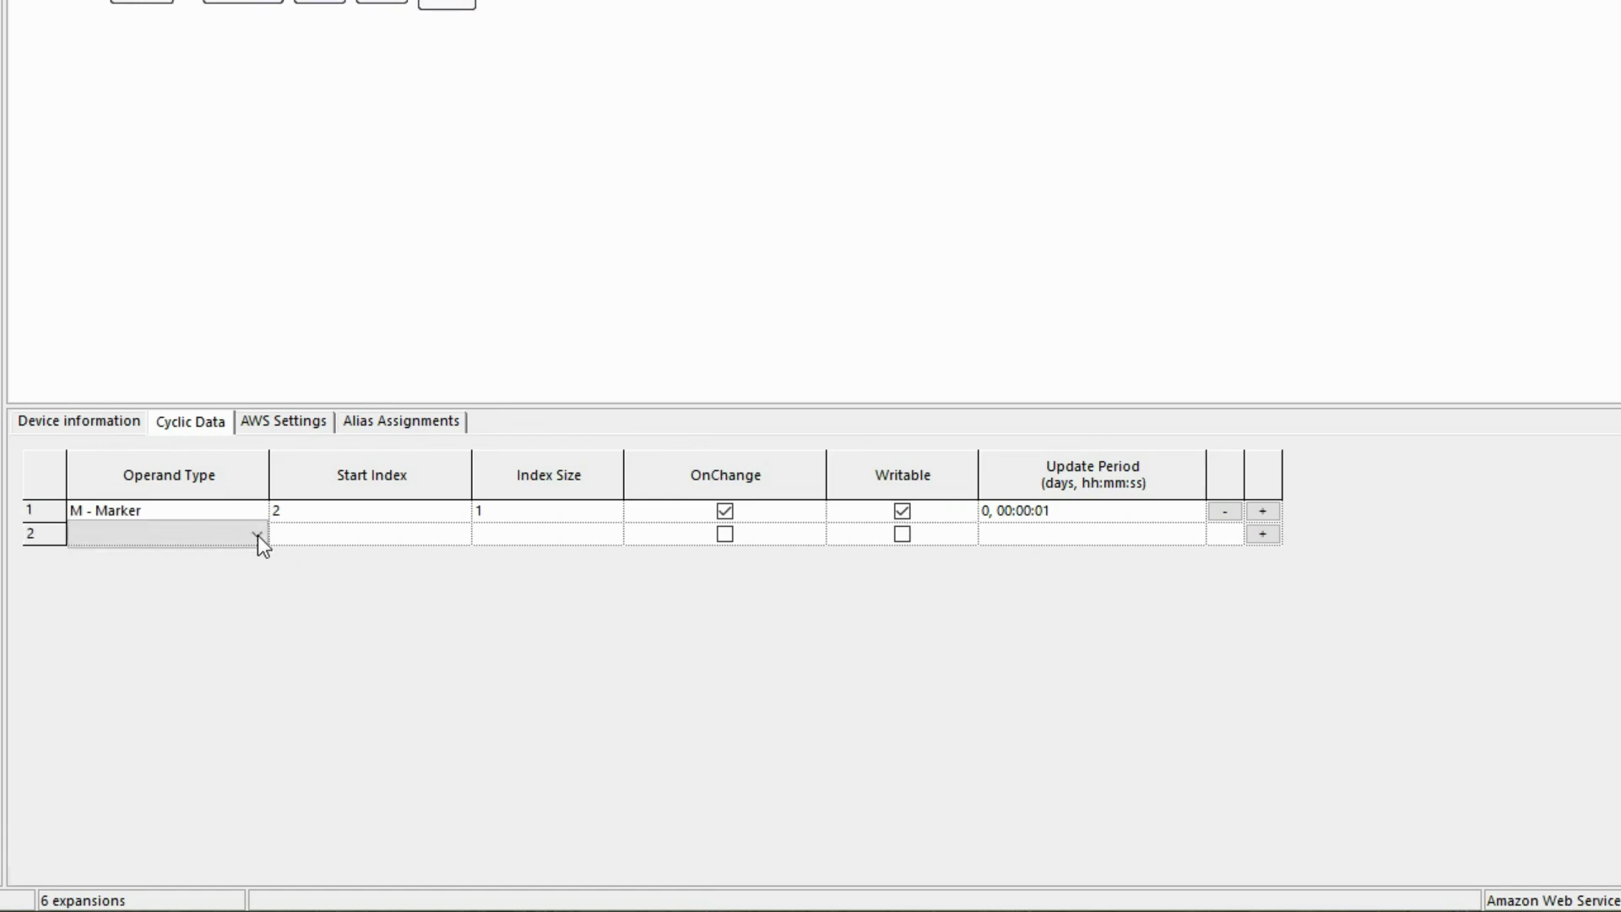
click(257, 535)
click(184, 604)
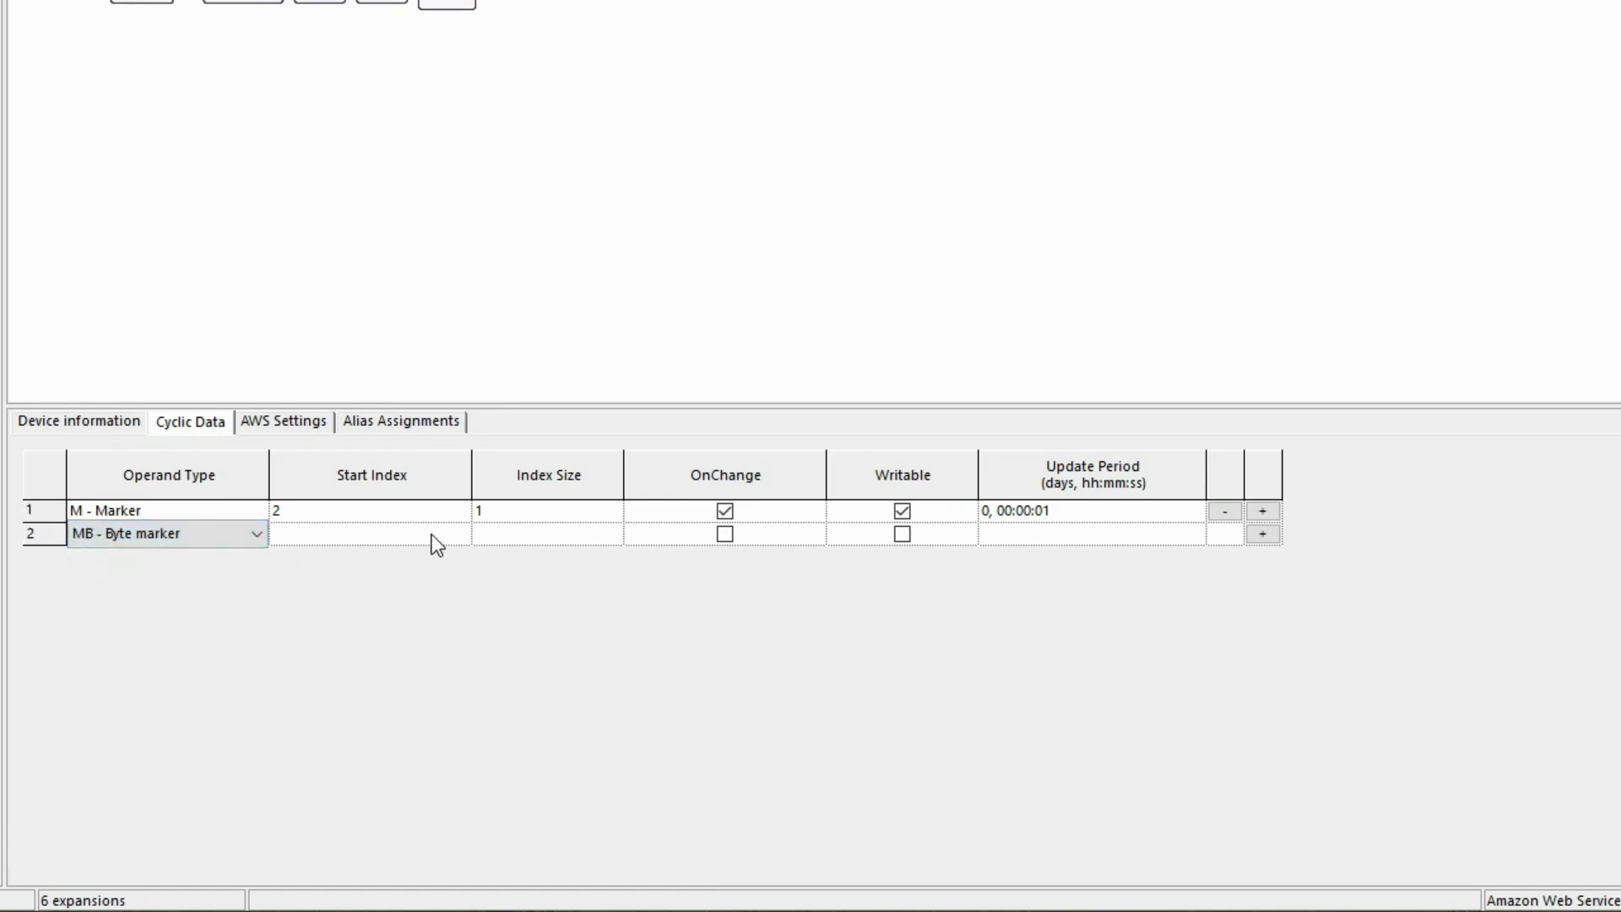
click(454, 532)
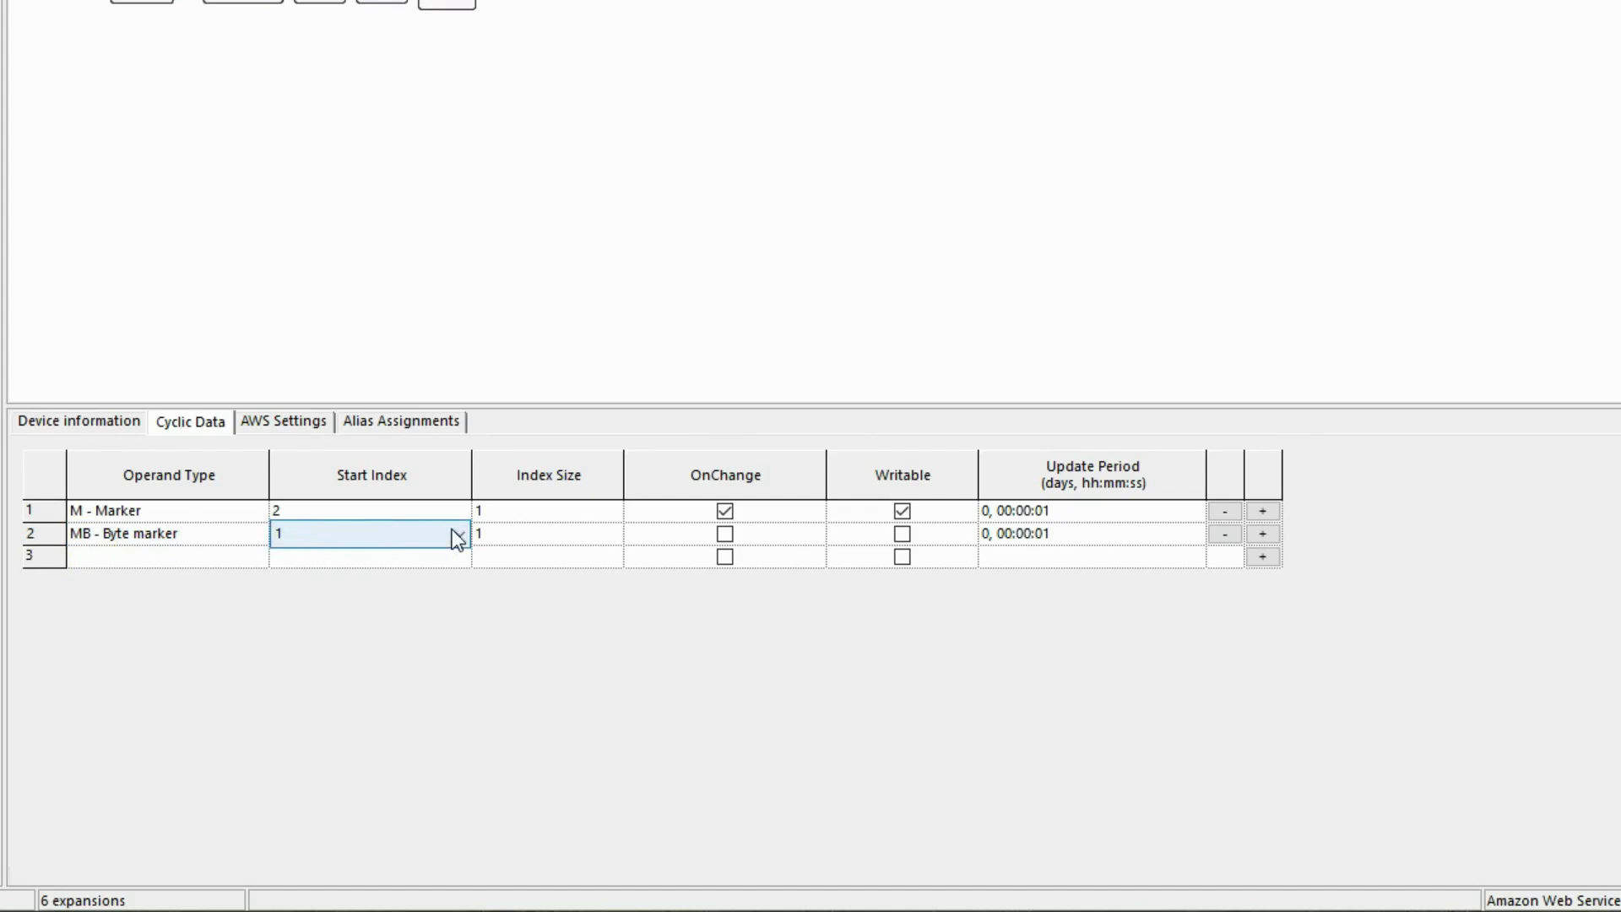
text(3)
click(547, 535)
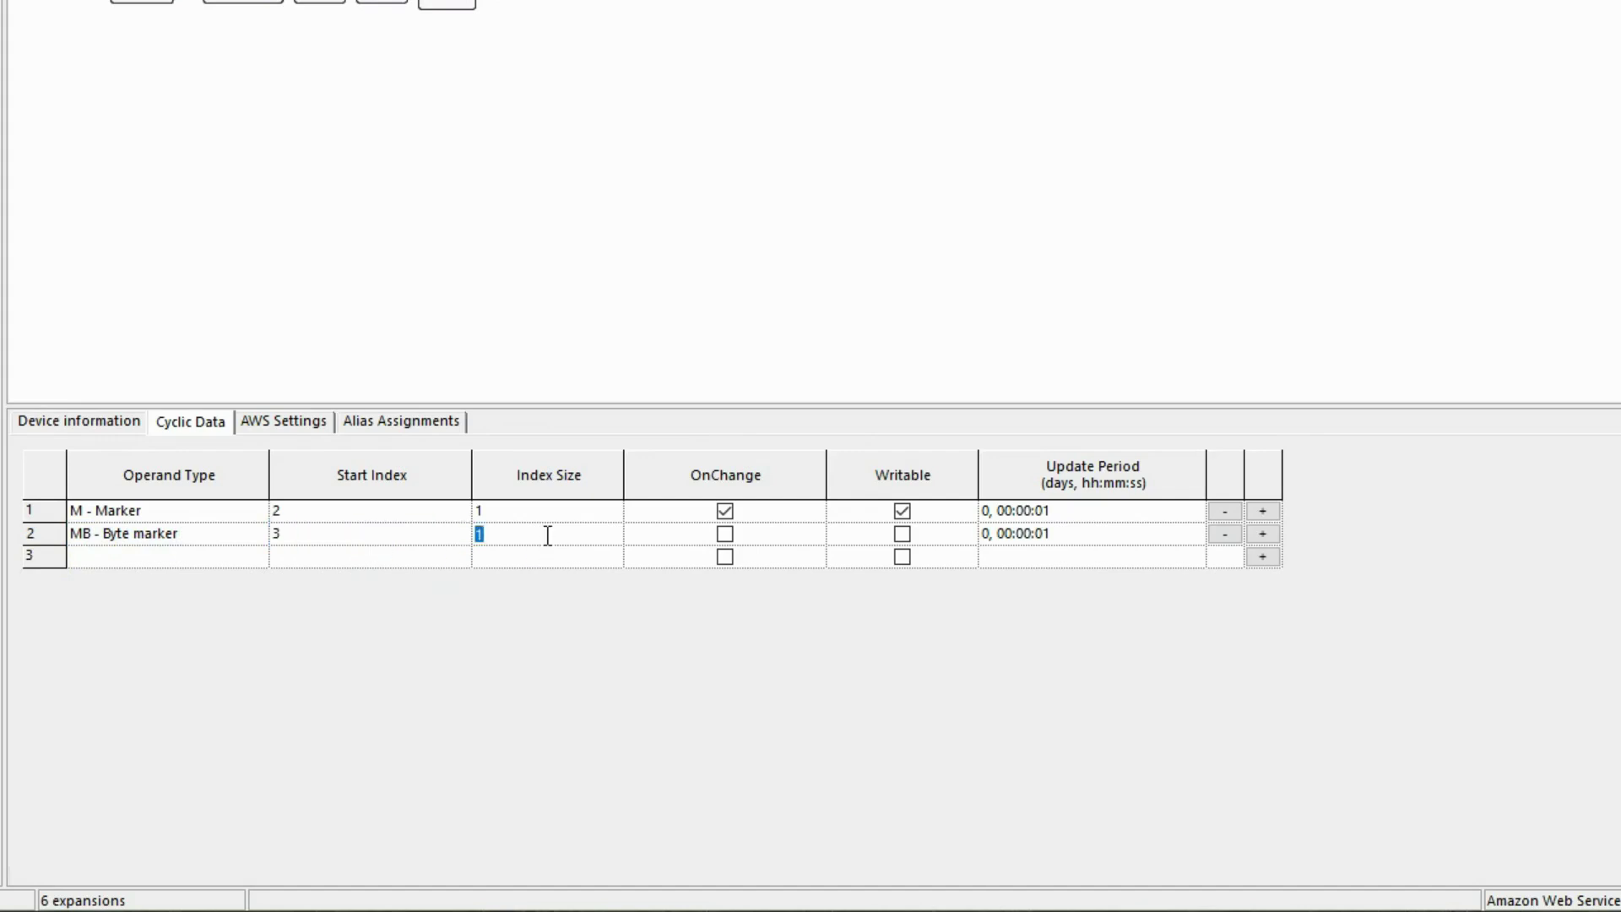
text(2)
click(1151, 535)
click(848, 240)
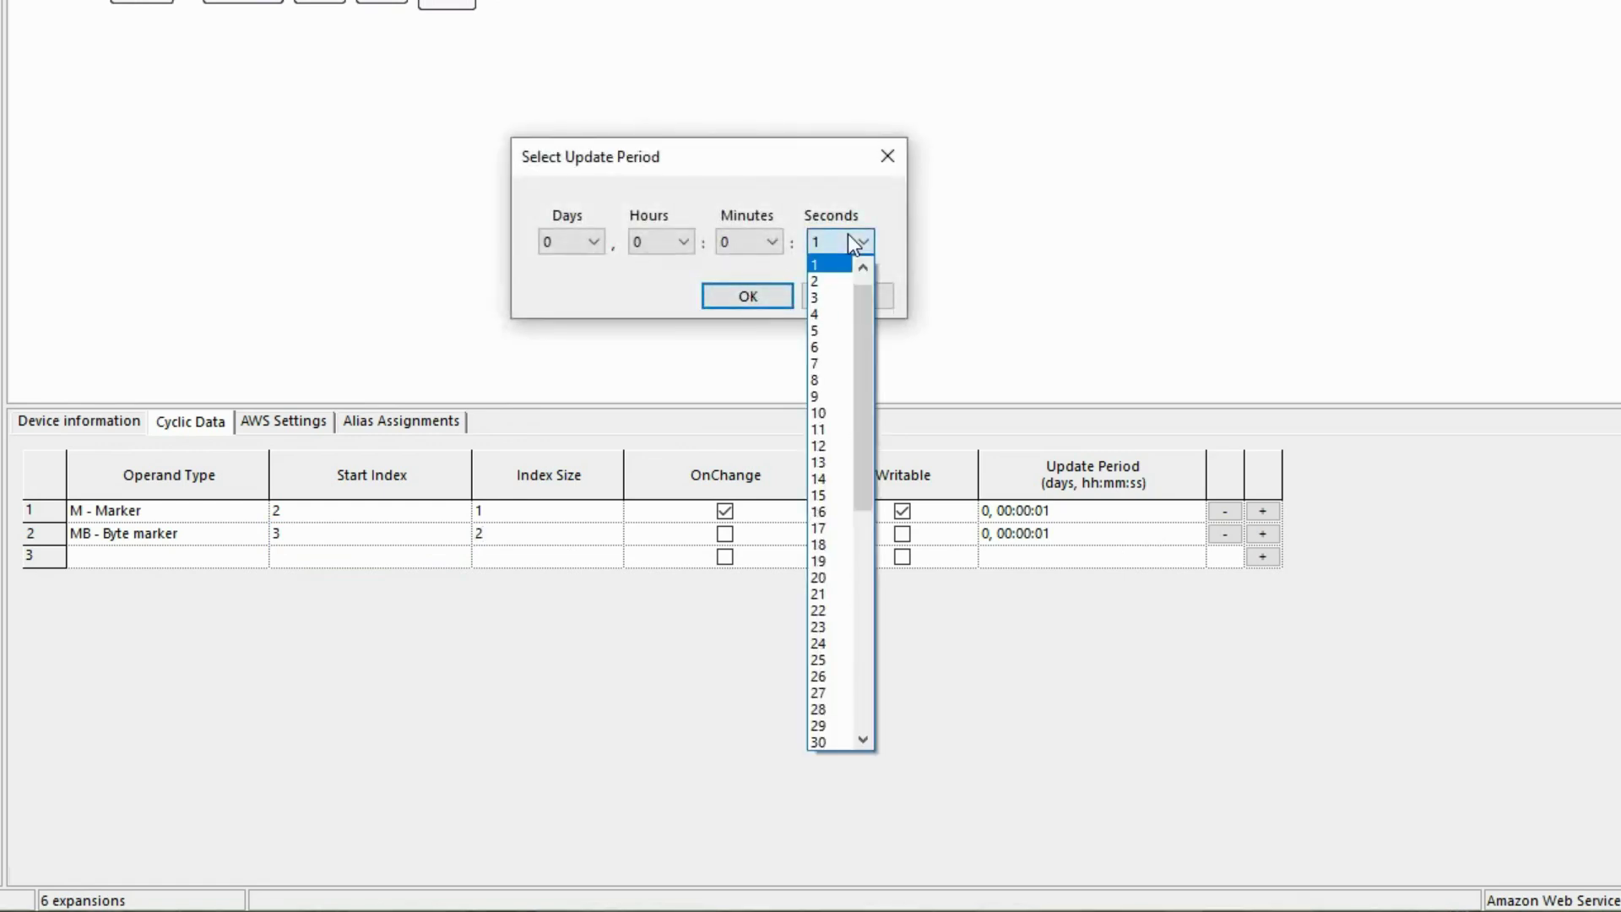
click(824, 330)
click(778, 302)
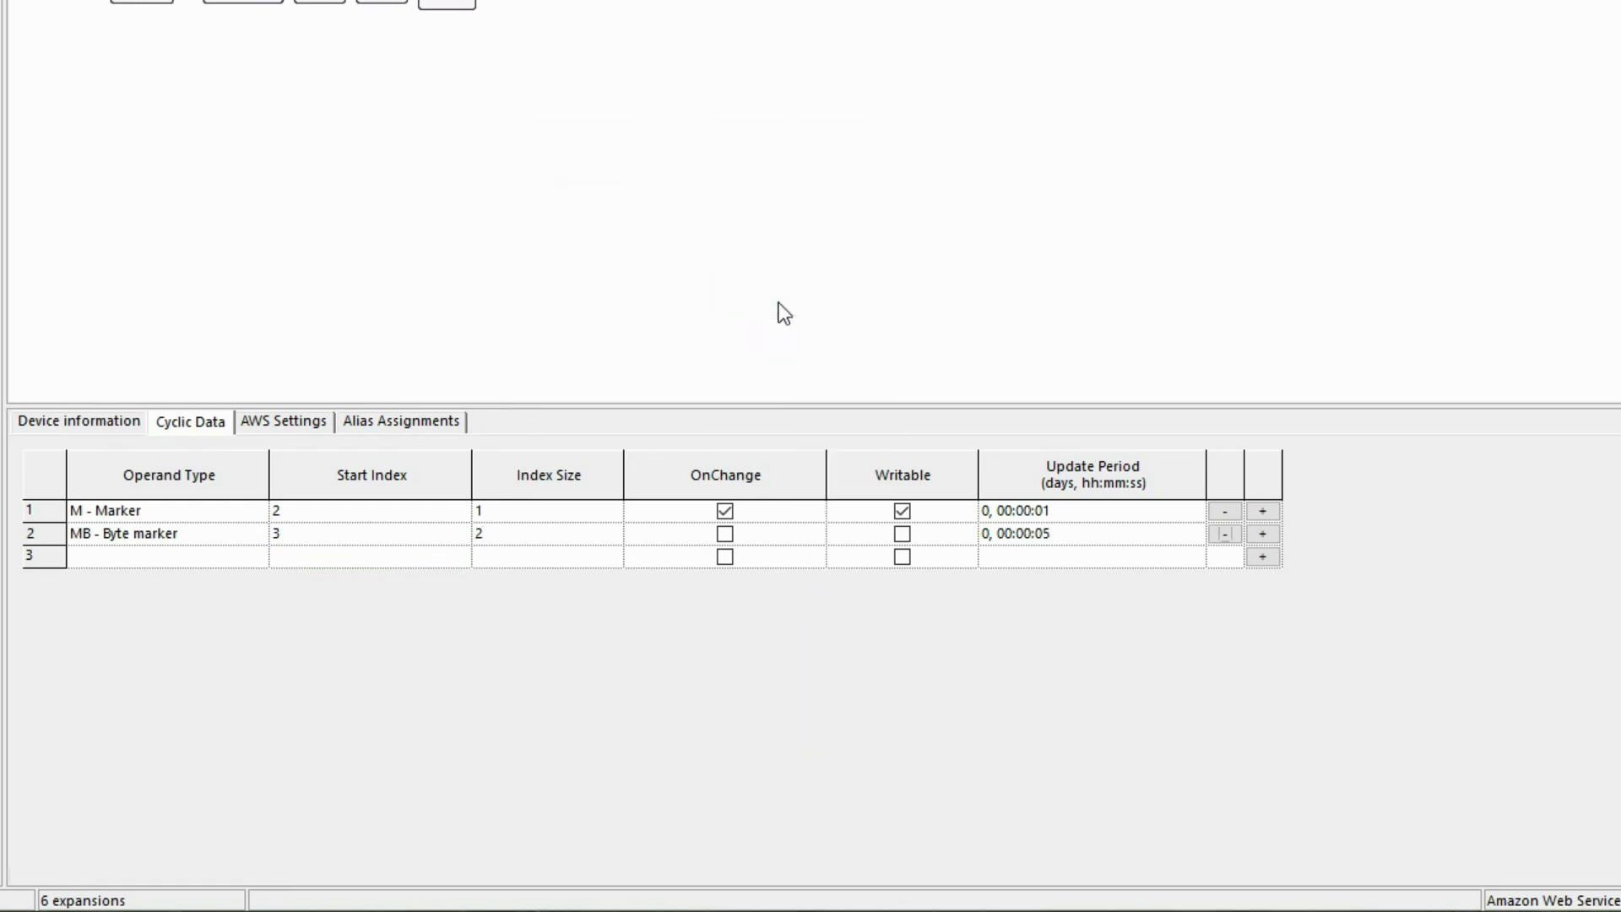
- Add row 3: word marker MW start 257, size 3, updated every 5 seconds
click(250, 555)
click(191, 647)
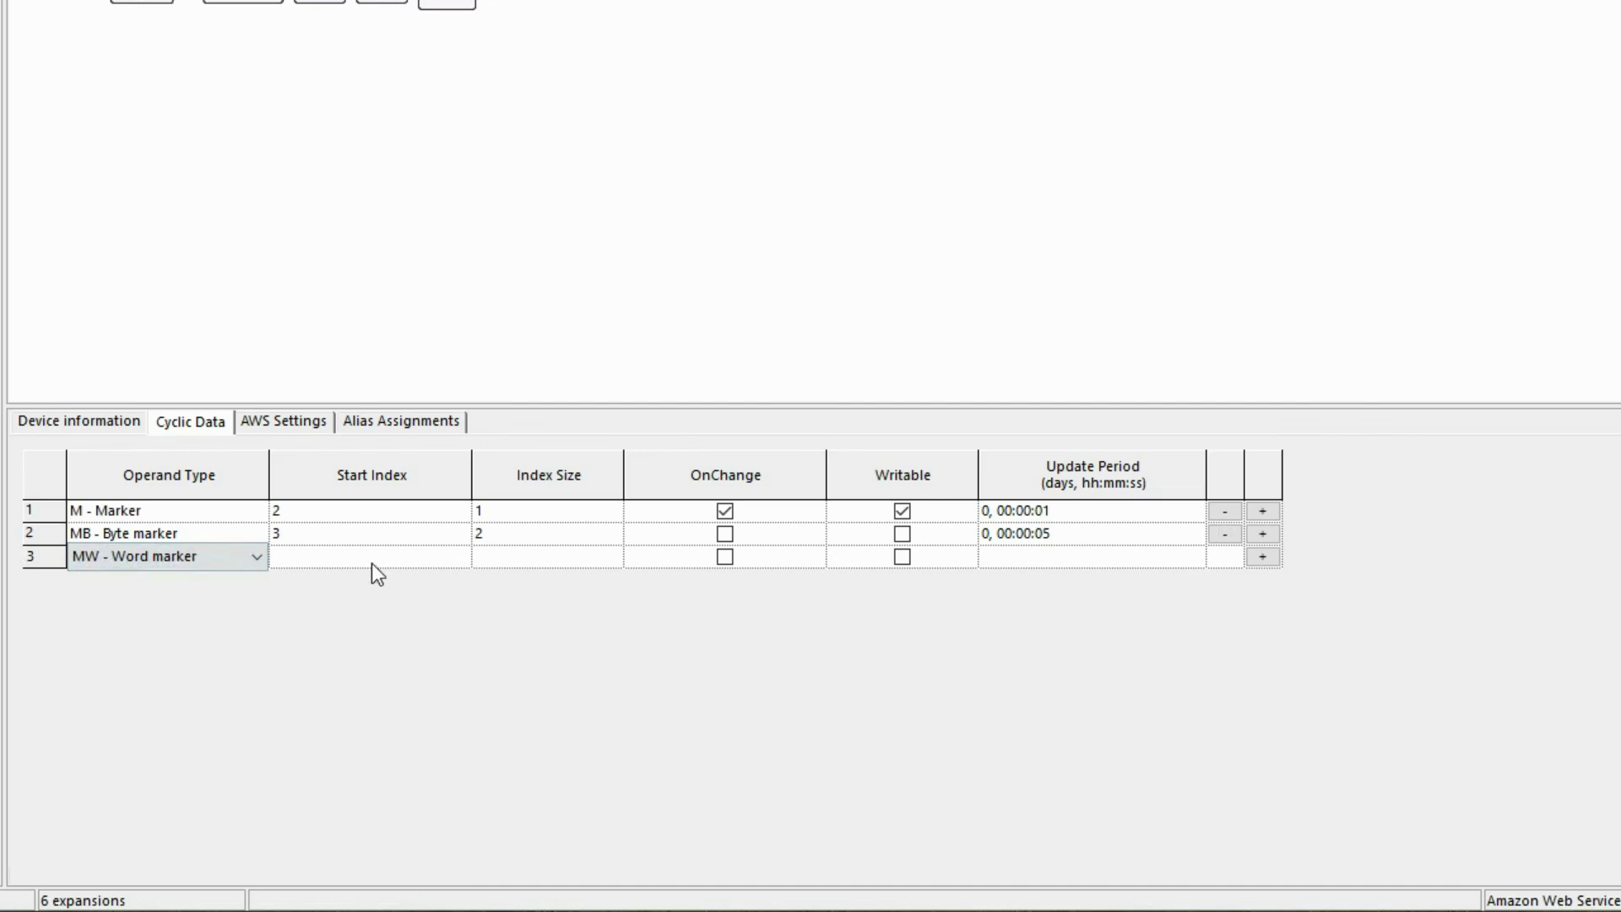
click(361, 559)
click(456, 556)
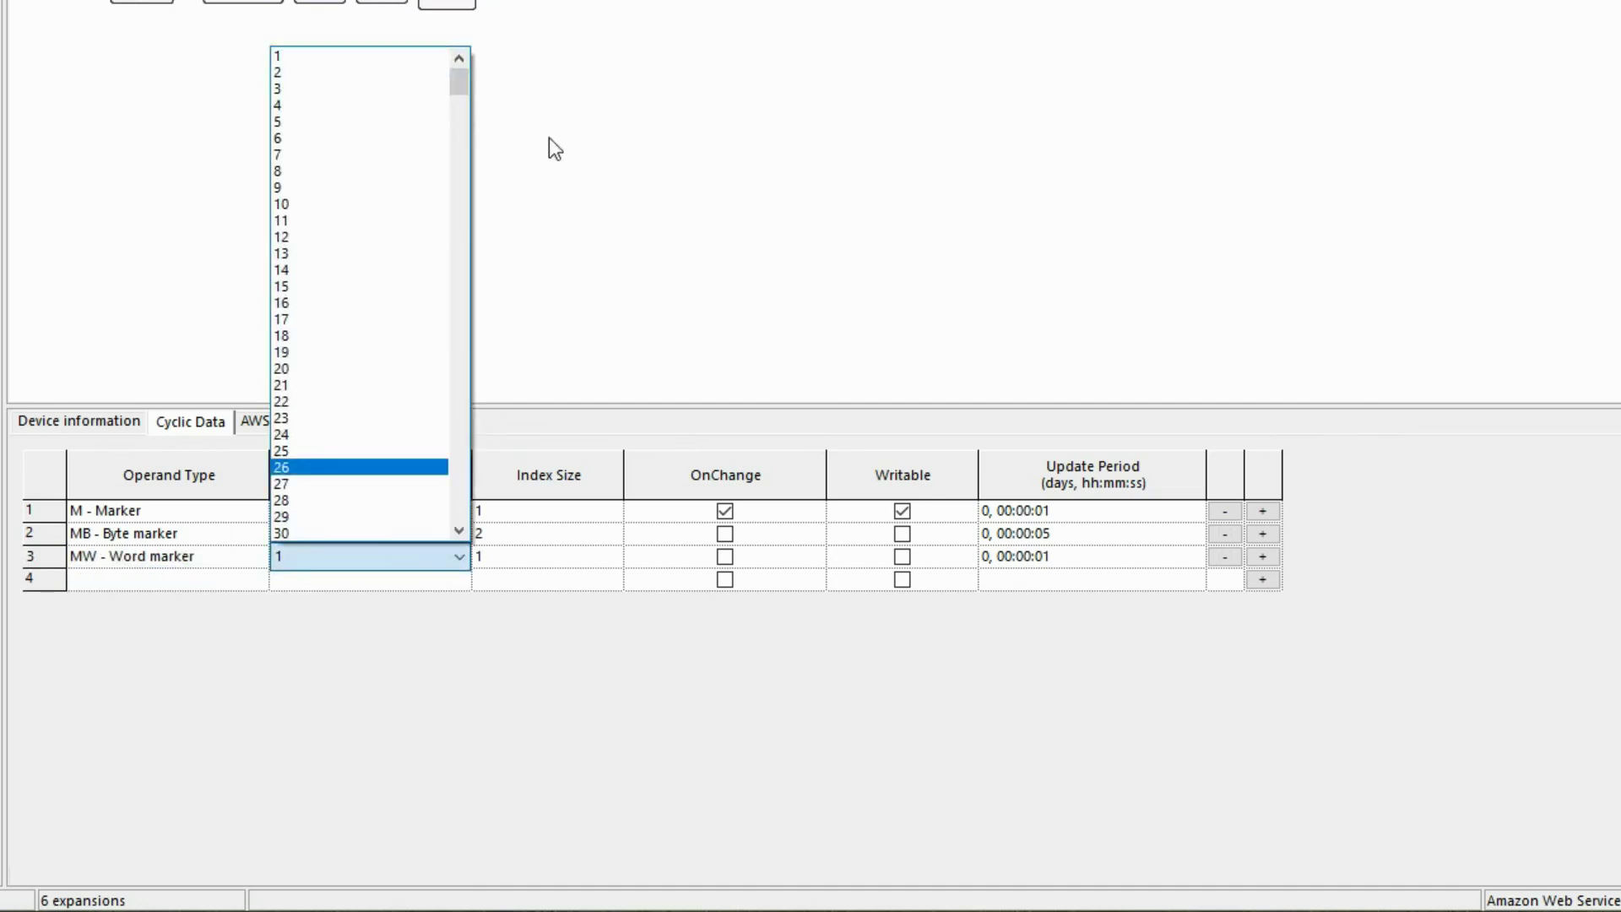
drag(456, 85, 447, 290)
click(307, 400)
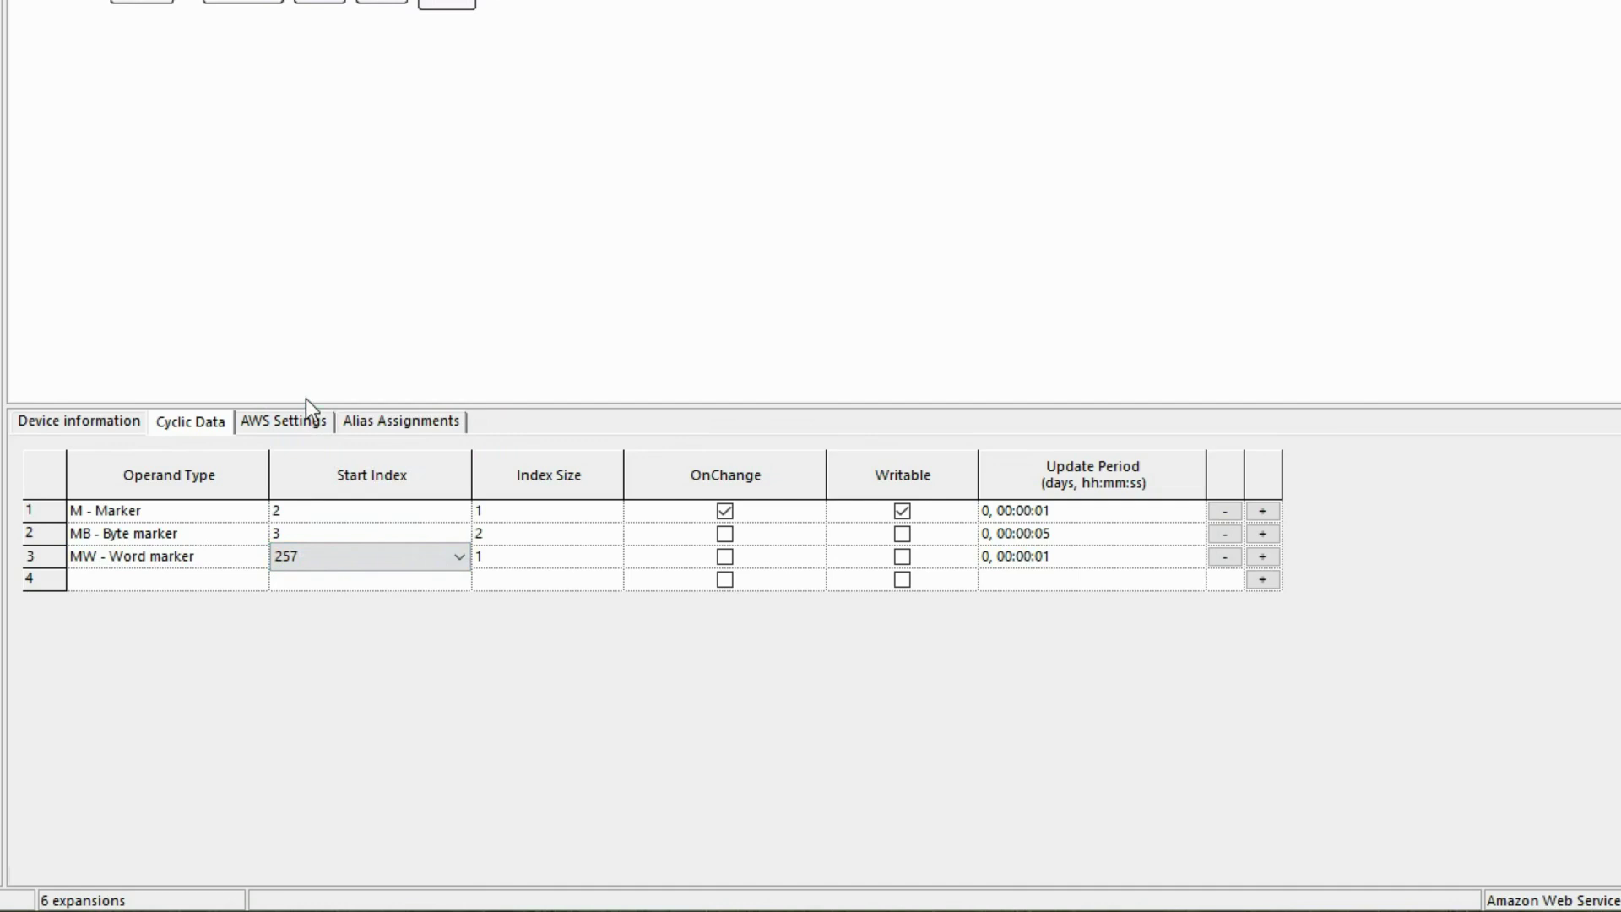
click(583, 559)
text(3)
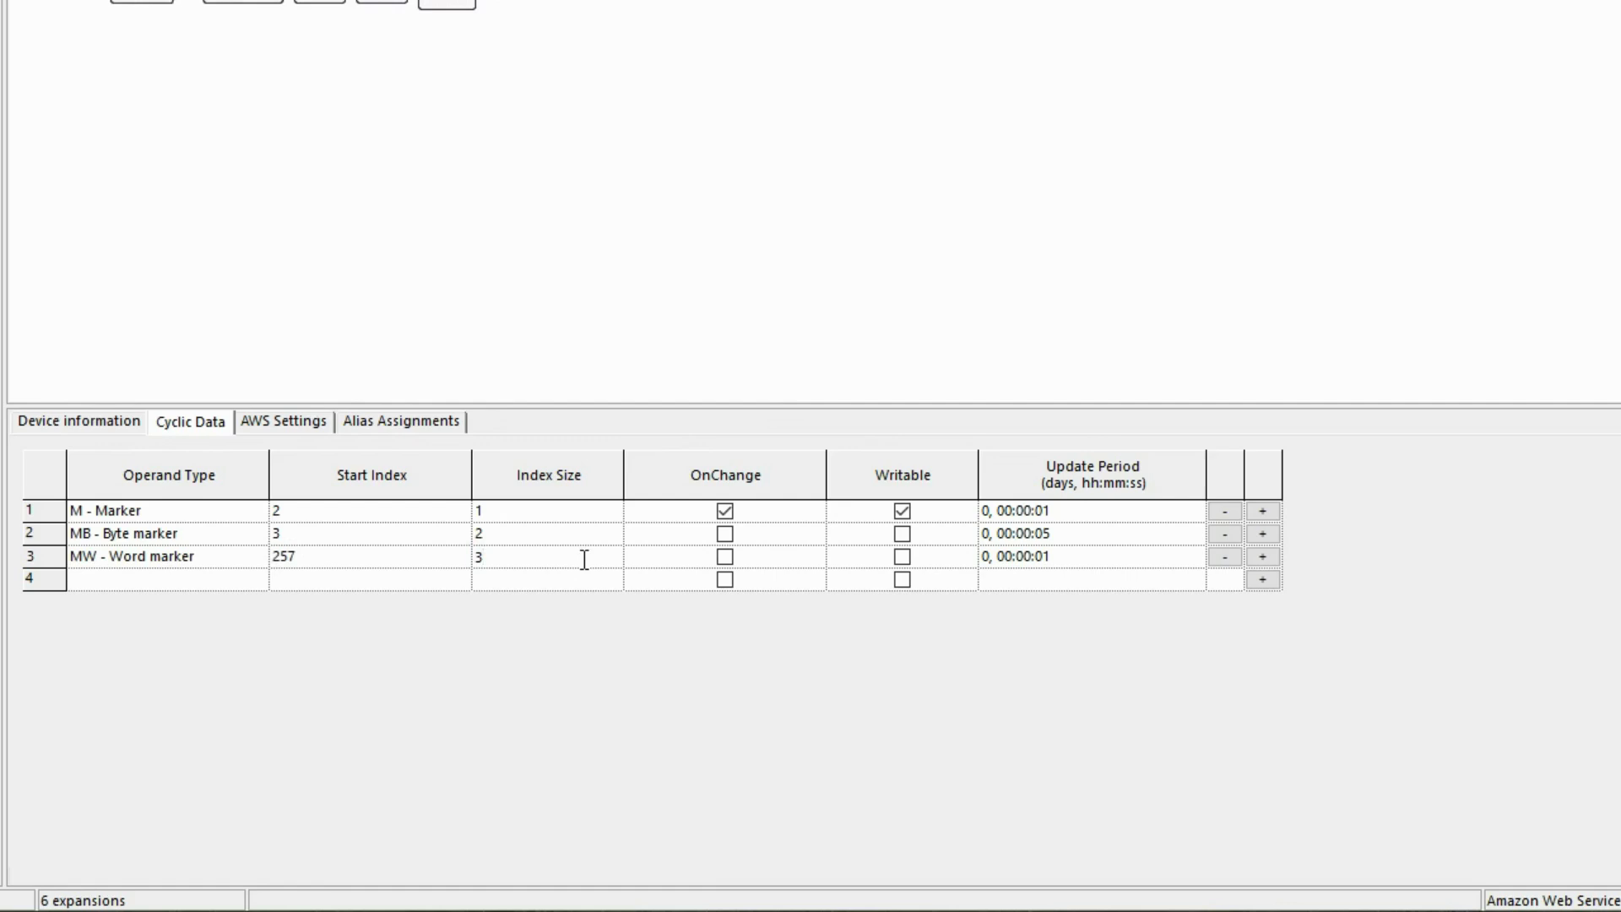
double_click(1143, 559)
click(836, 242)
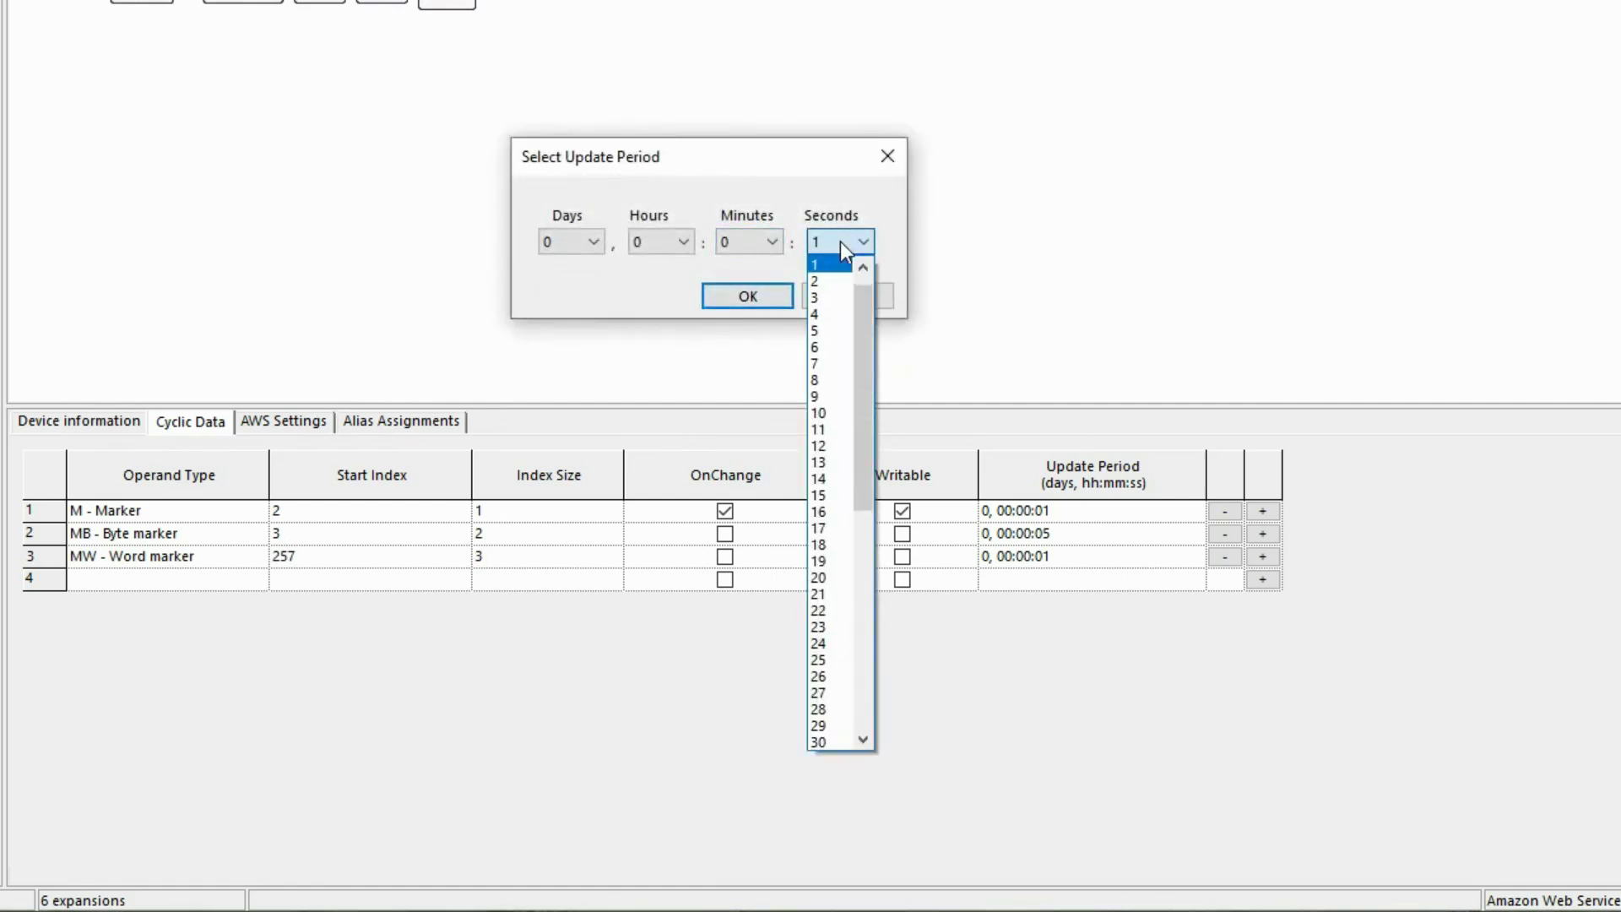
click(833, 328)
click(749, 297)
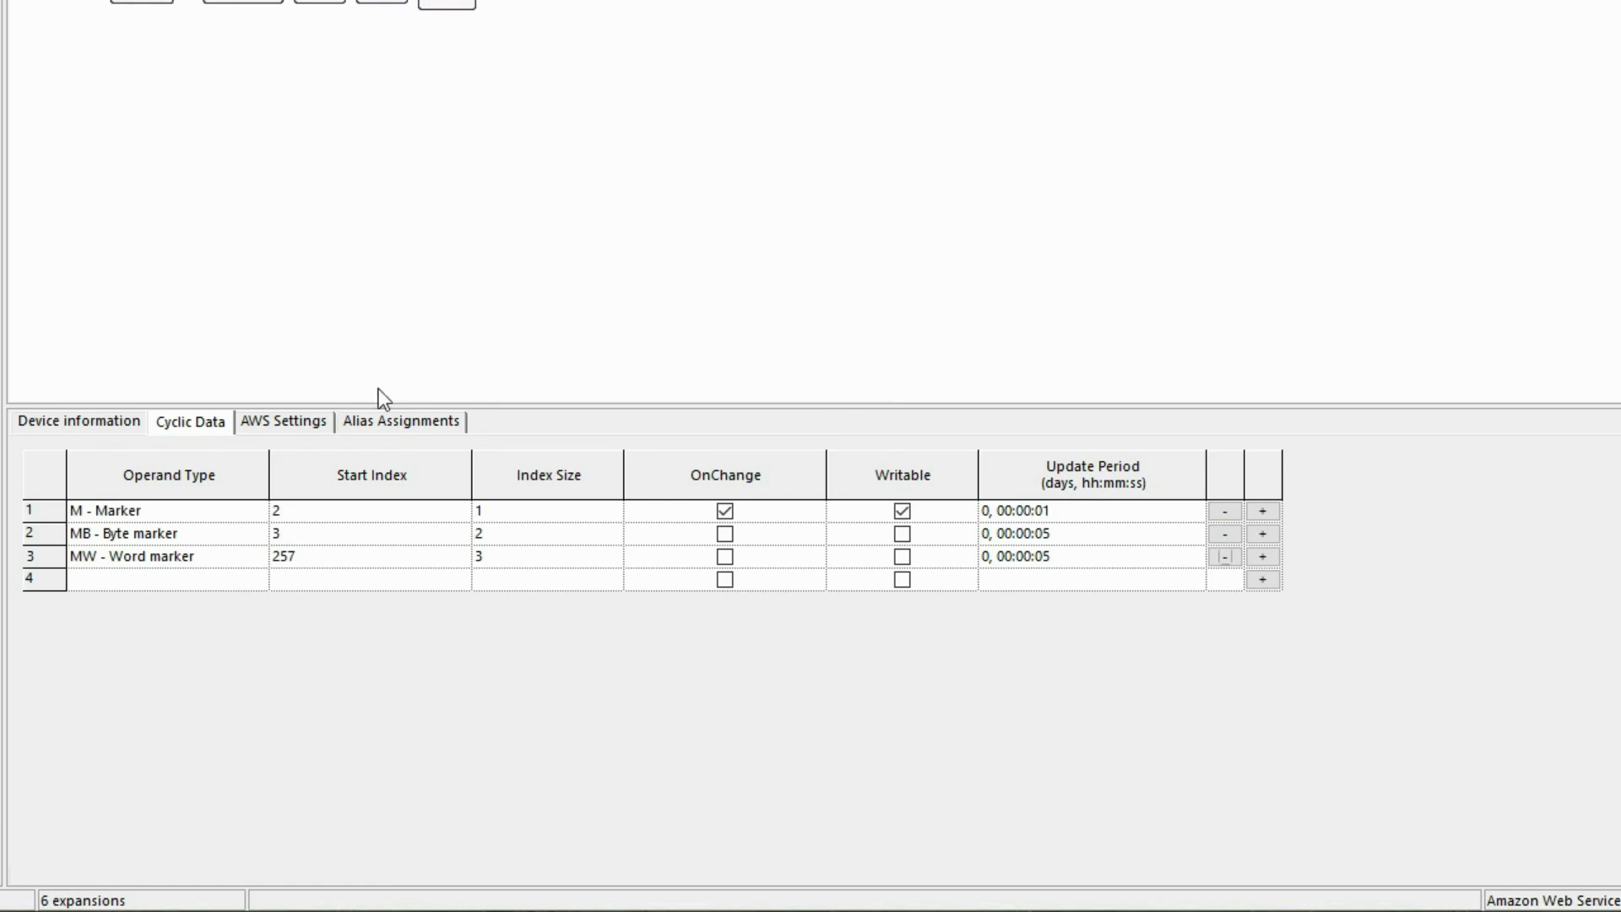
- Alias M002, MB003 and MB004 as Pump_Station_ON_OFF, Submersible_Pump and Booster_Pump
click(309, 428)
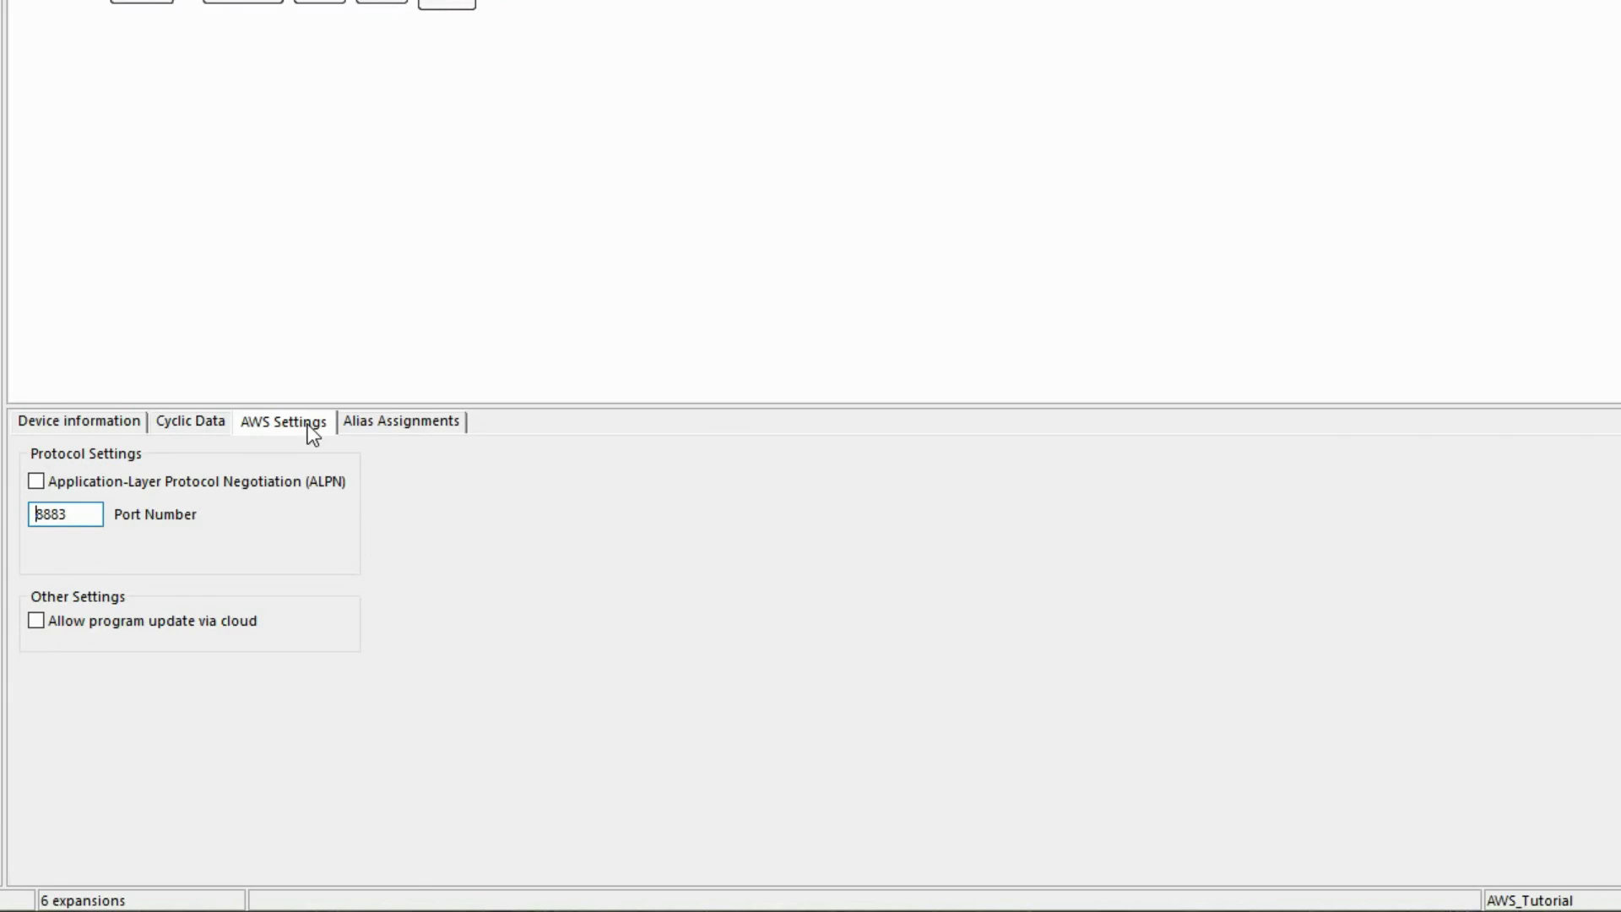
click(399, 424)
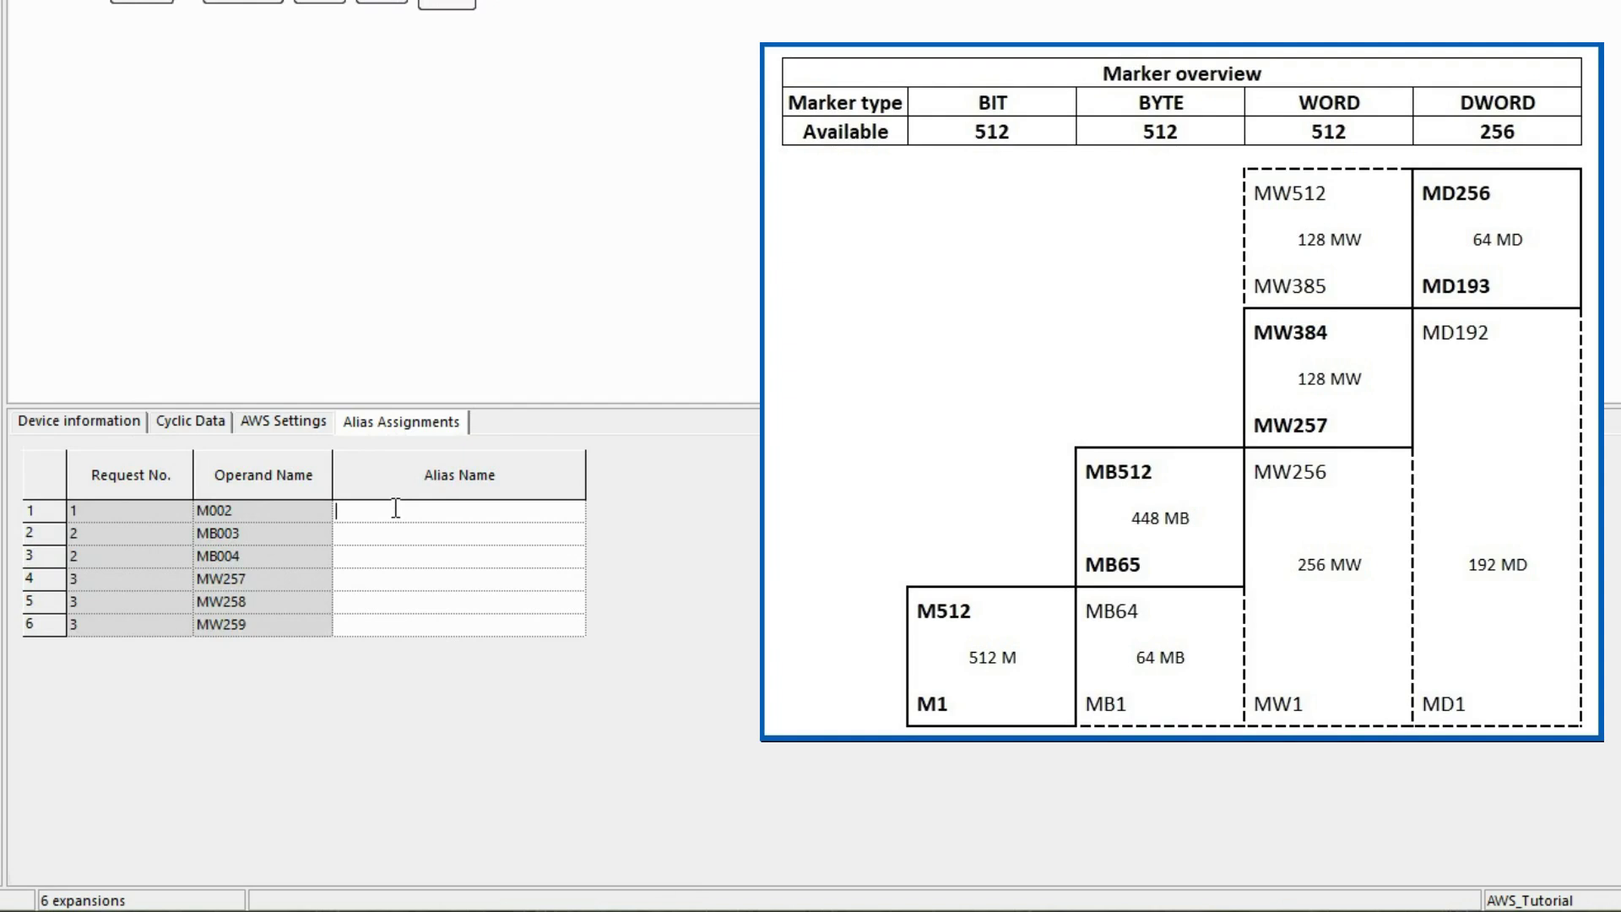
key(super+v)
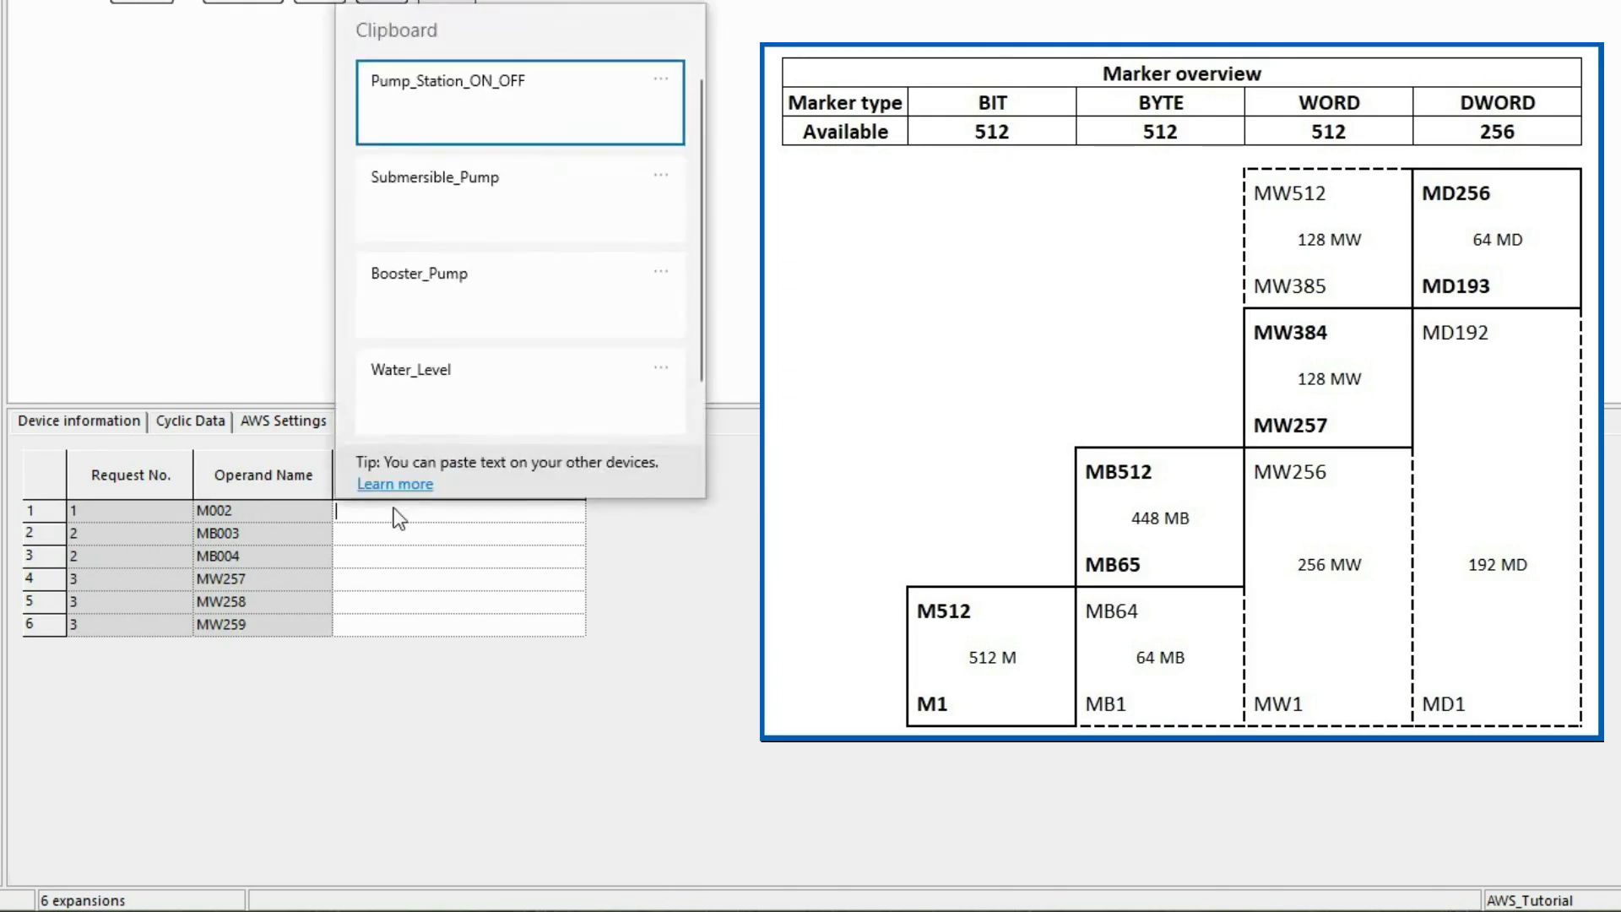
click(429, 87)
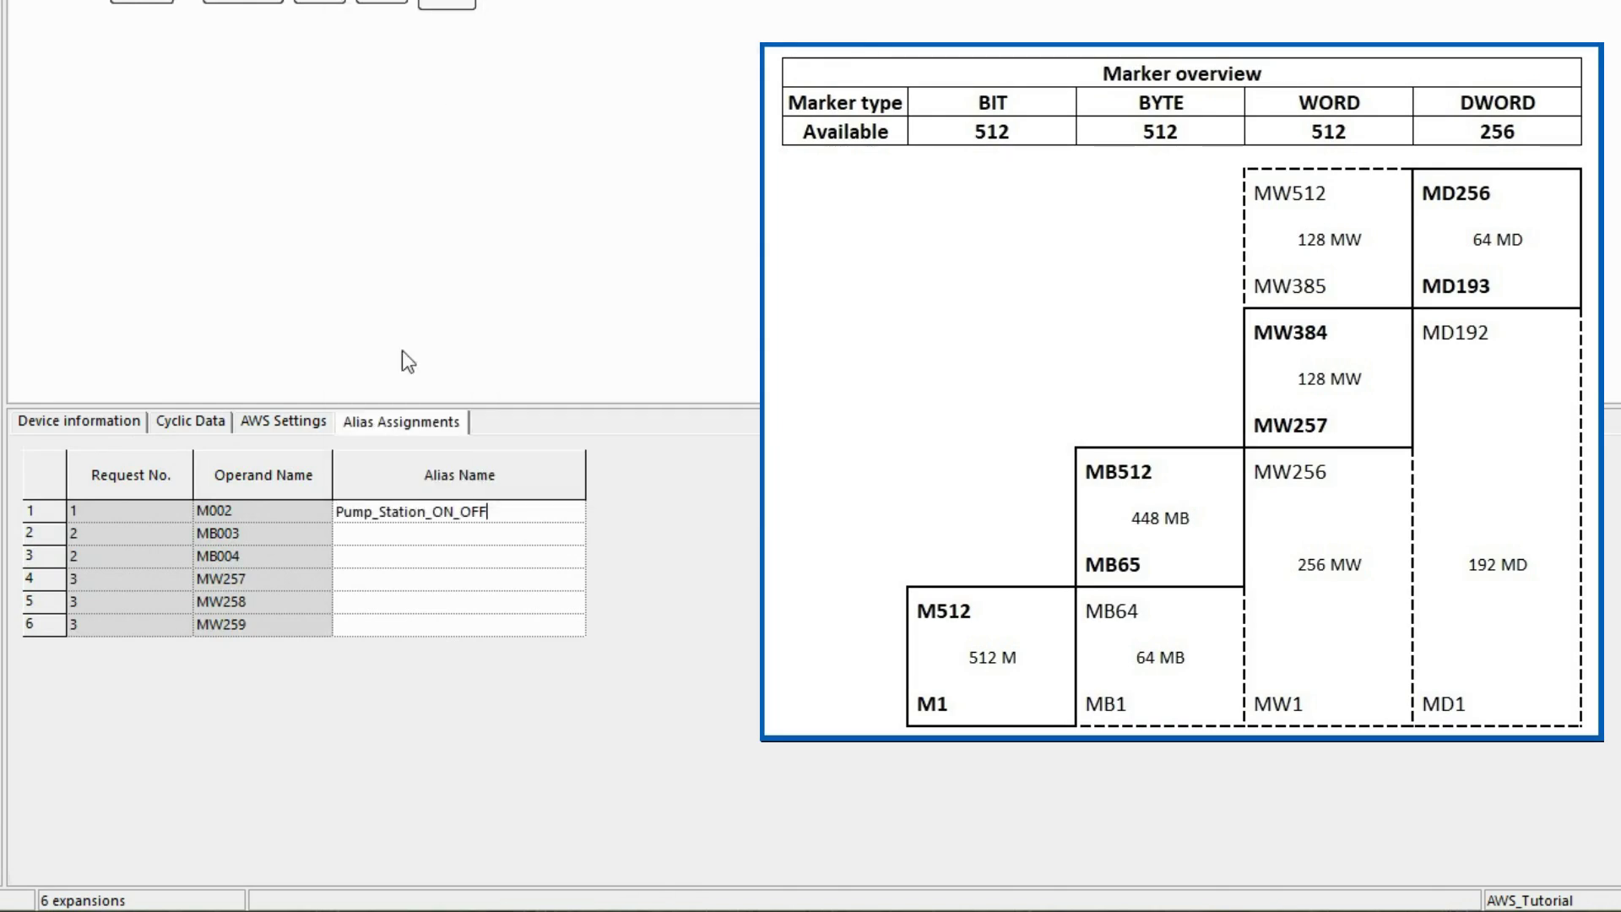
click(377, 533)
key(super+v)
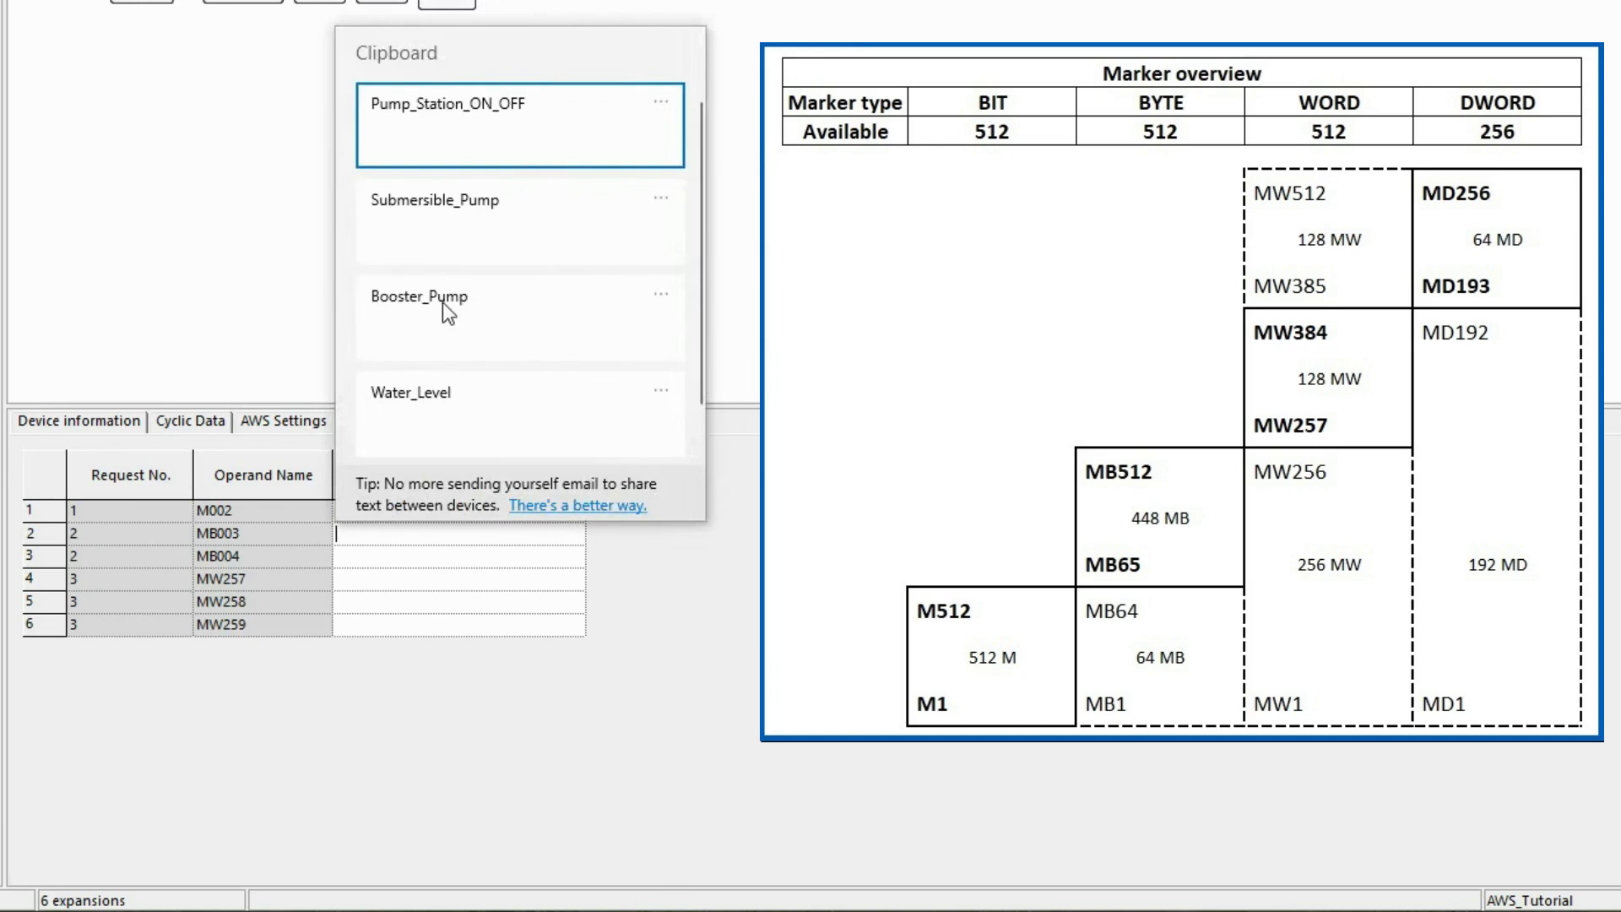
click(445, 218)
click(383, 559)
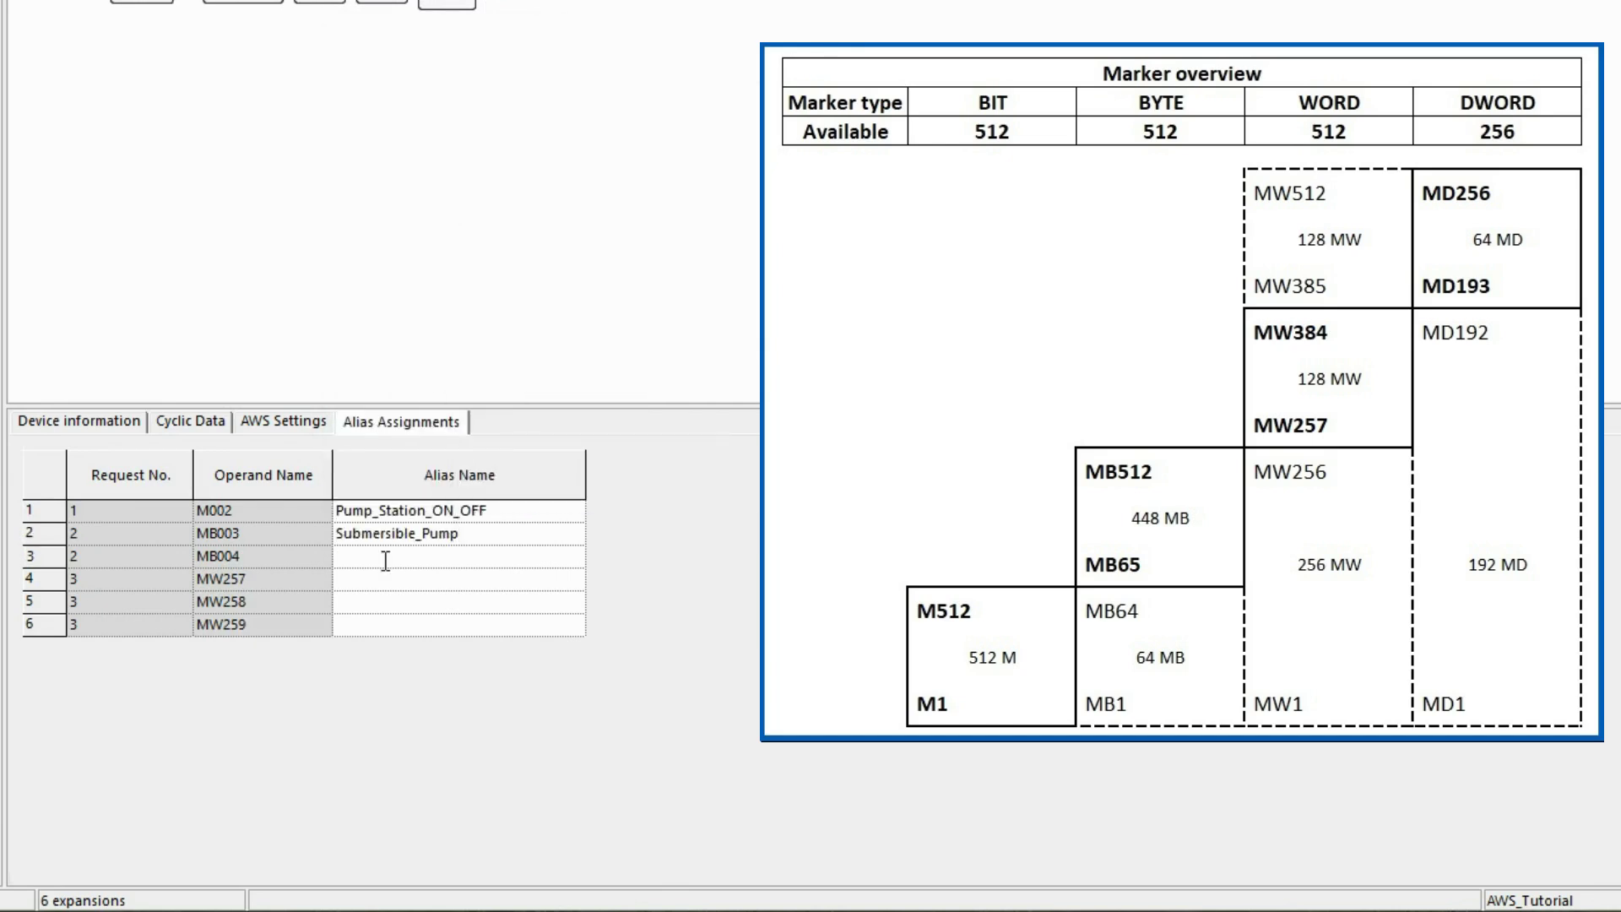
key(super+v)
click(480, 321)
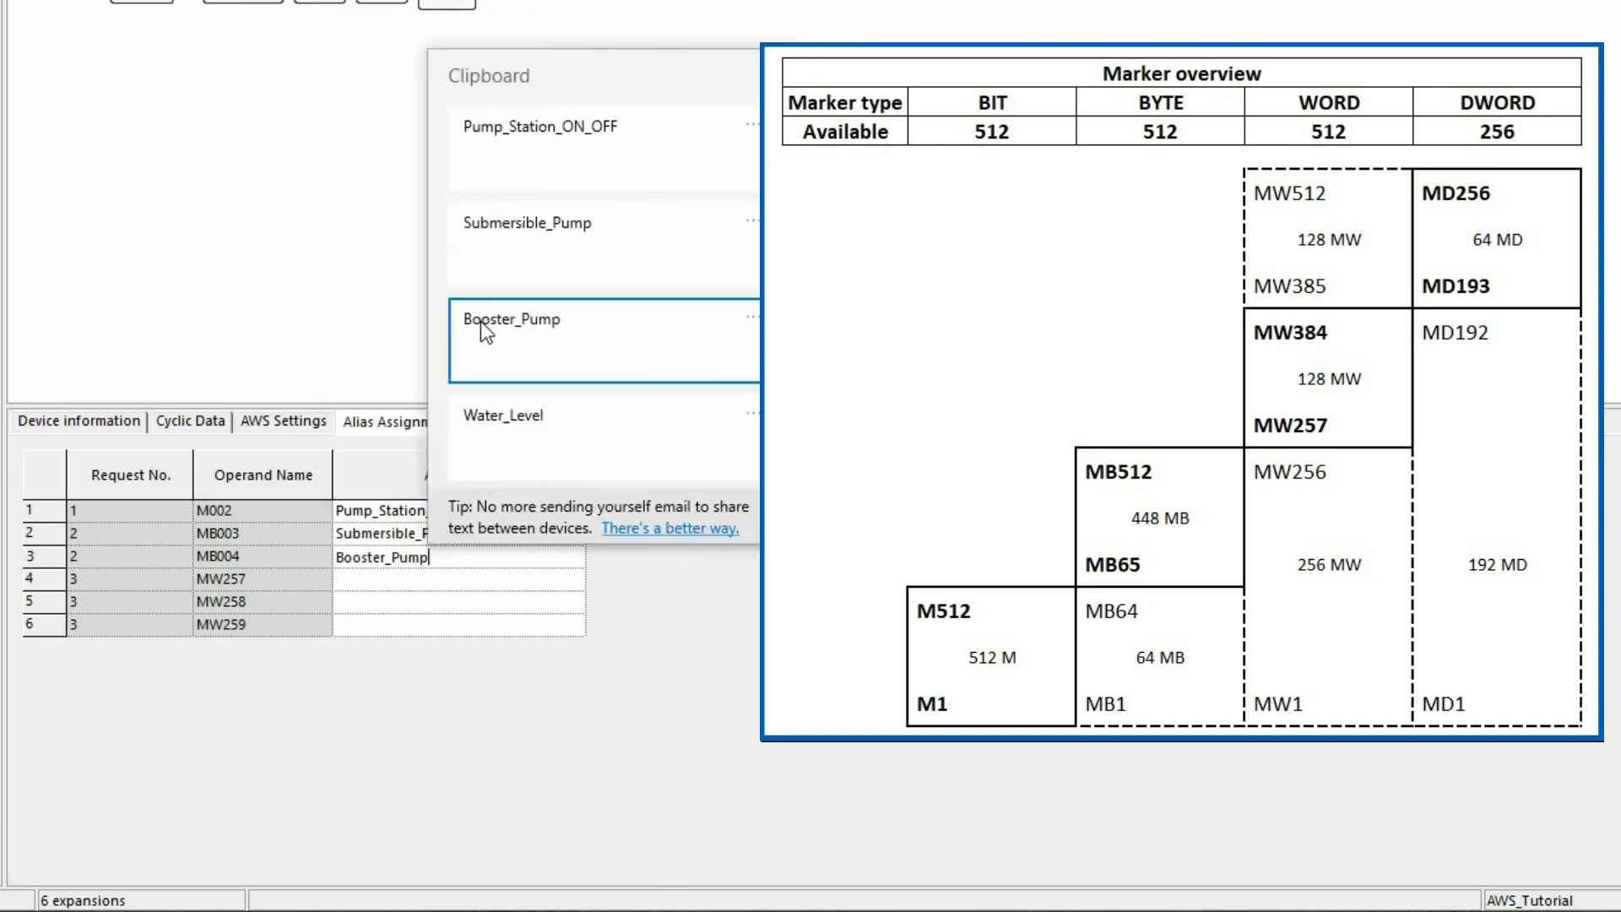
- Alias MW257, MW258 and MW259 as Water_Level, Setpoint_WaterLevel and Water_Pressure
click(422, 579)
key(super+v)
click(467, 453)
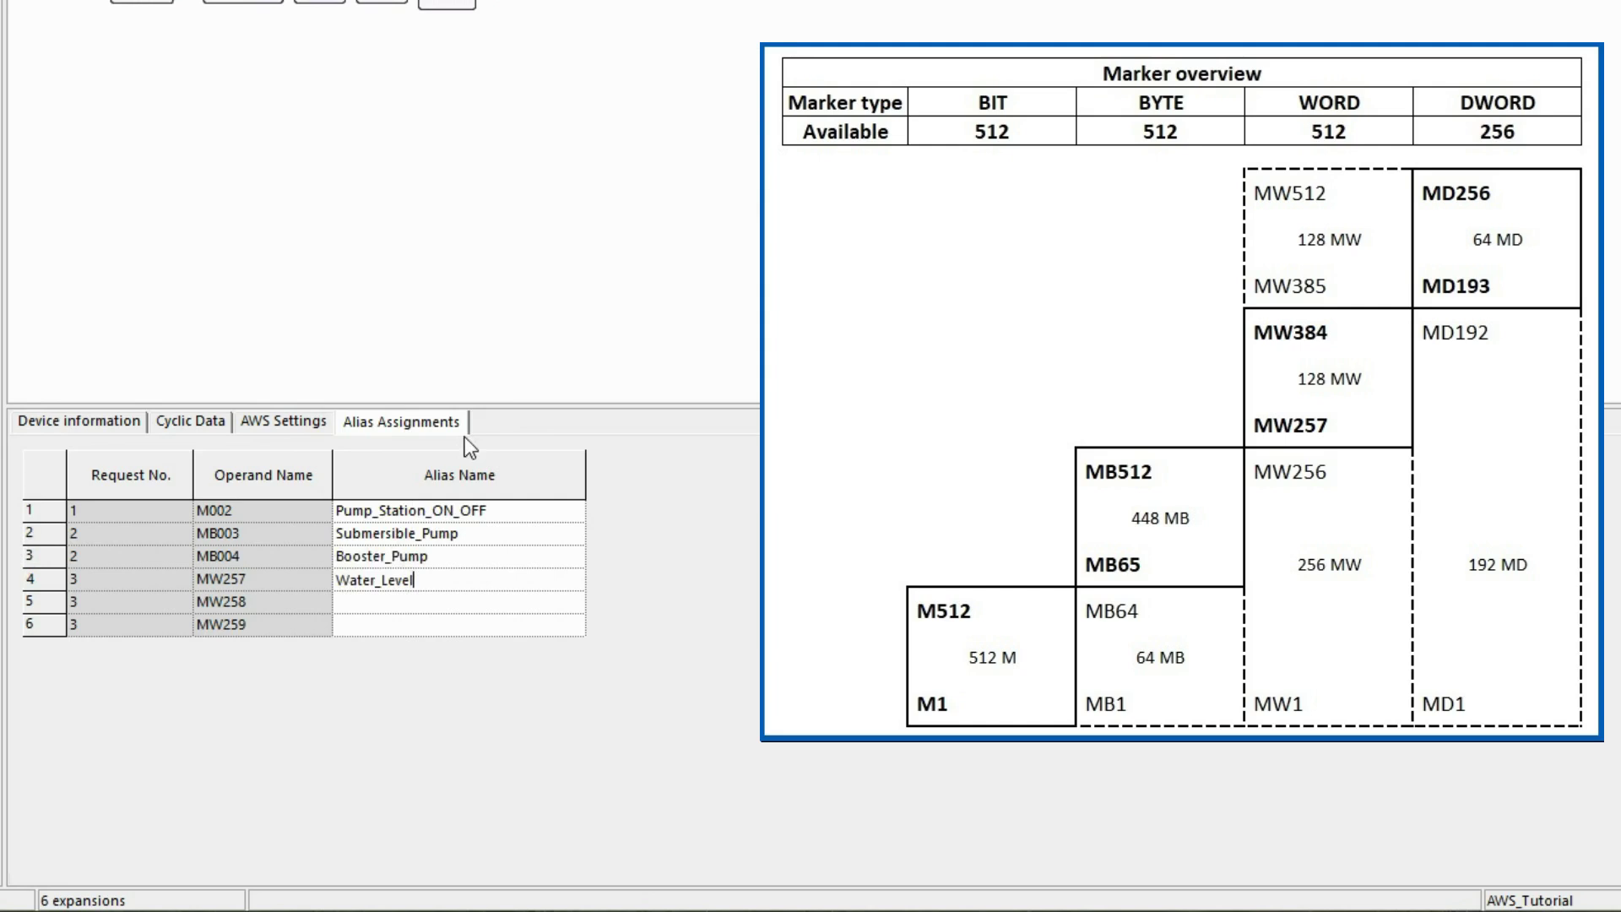
click(411, 601)
key(super+v)
scroll(444, 498, down, 1)
click(427, 500)
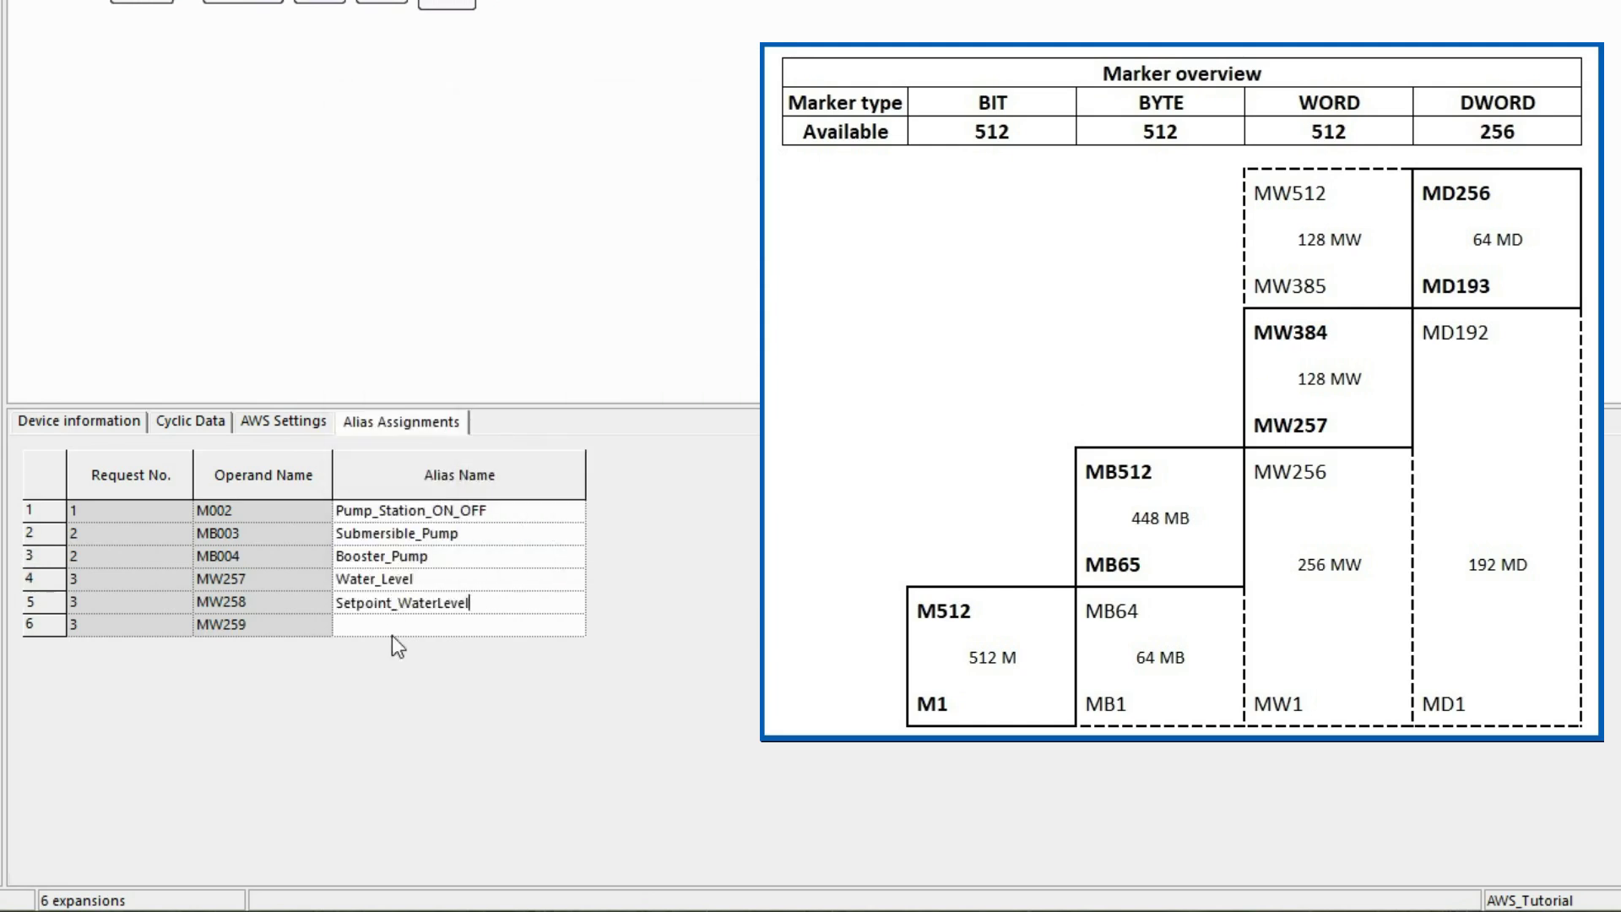
click(391, 626)
key(super+v)
scroll(488, 554, down, 1)
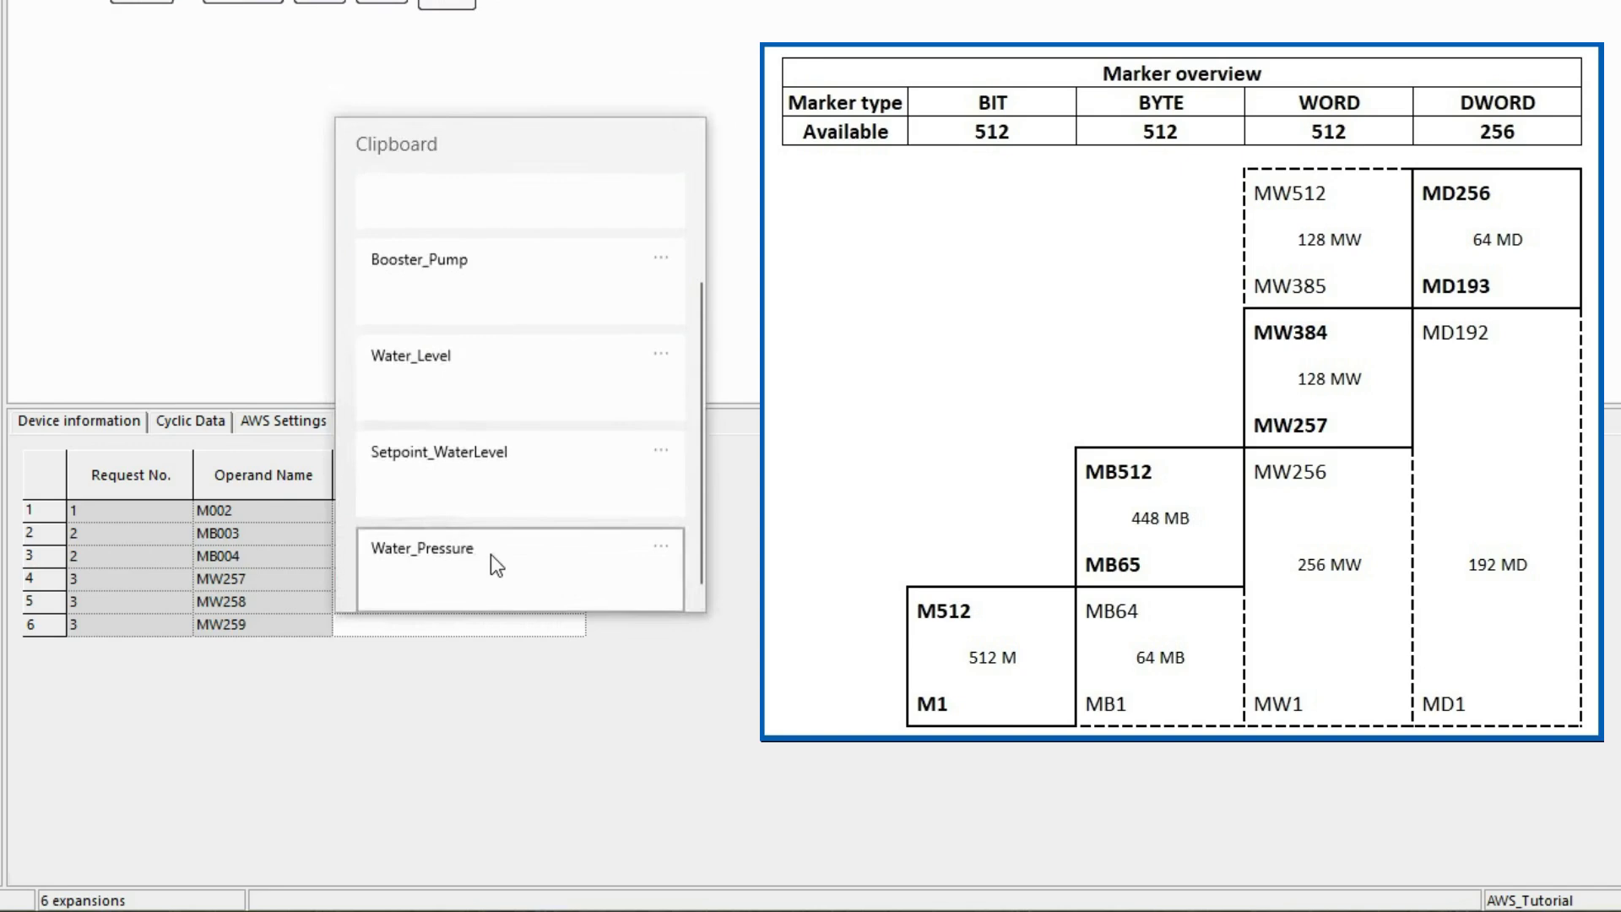
click(485, 555)
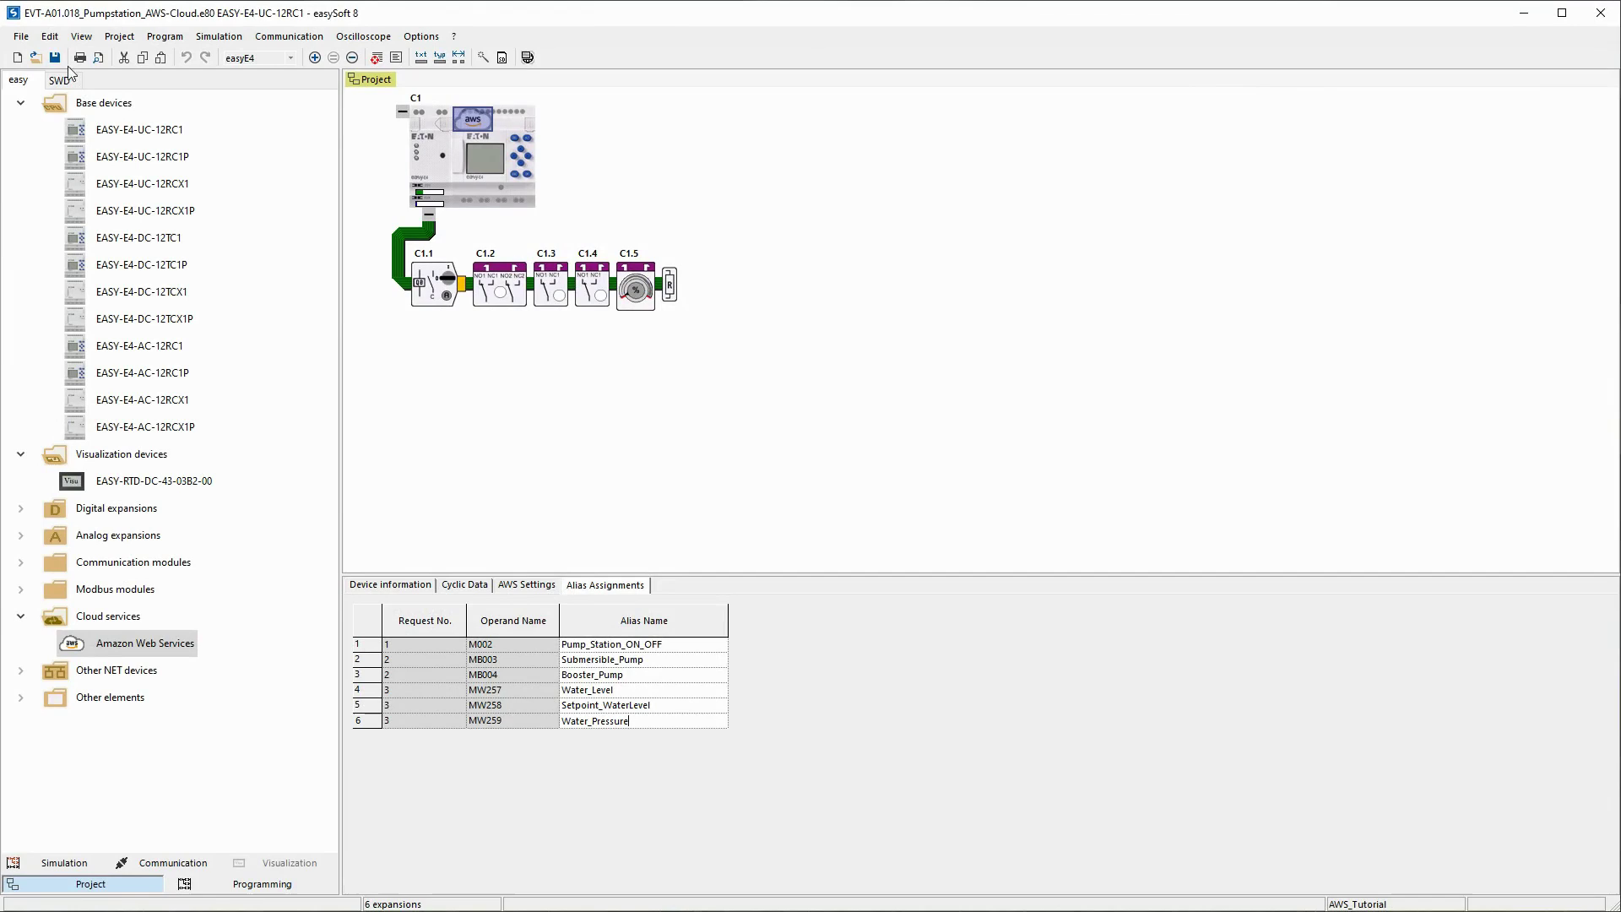
- Save the project and go online with the device in the Communication view
click(54, 59)
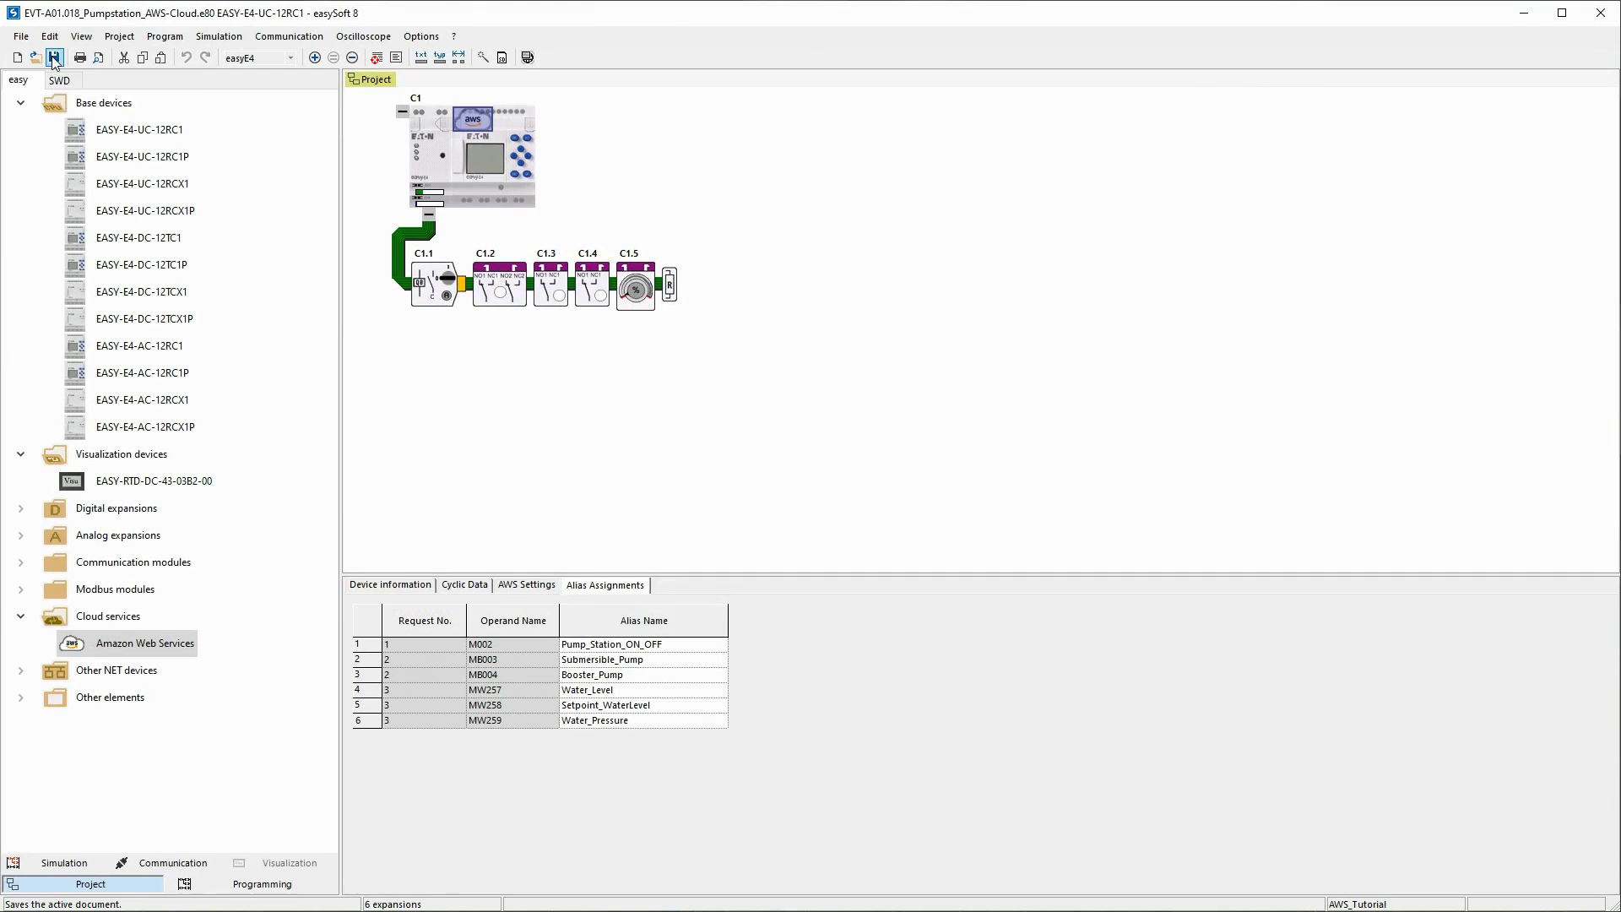
click(150, 866)
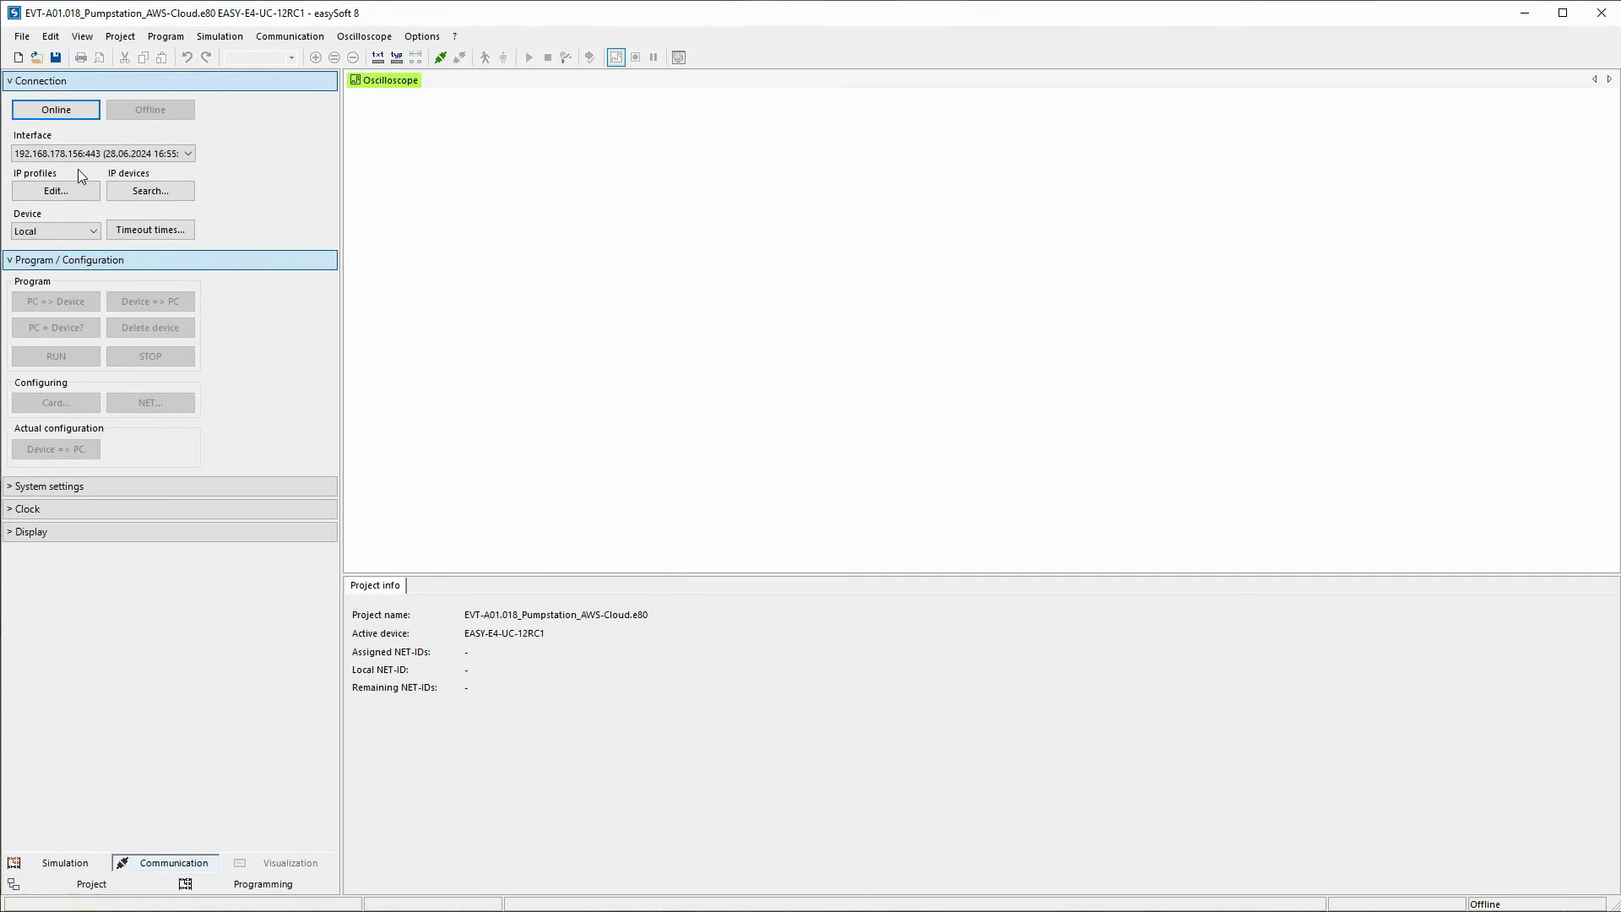
click(78, 115)
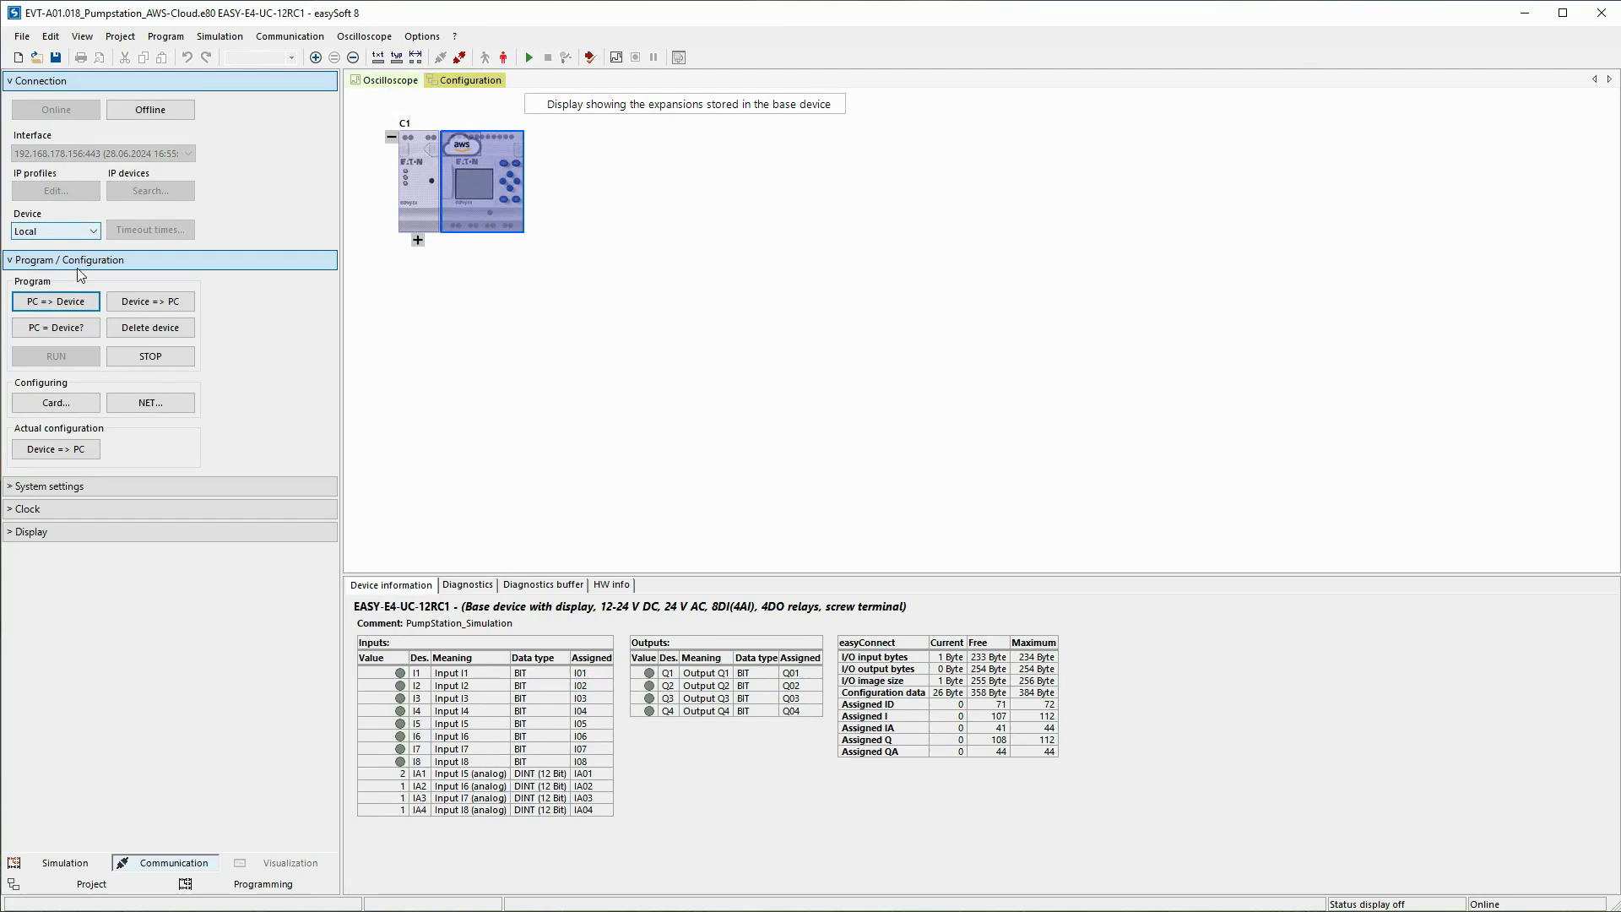
- Download PC => Device with no password, allowing a stop and not returning to RUN
click(56, 302)
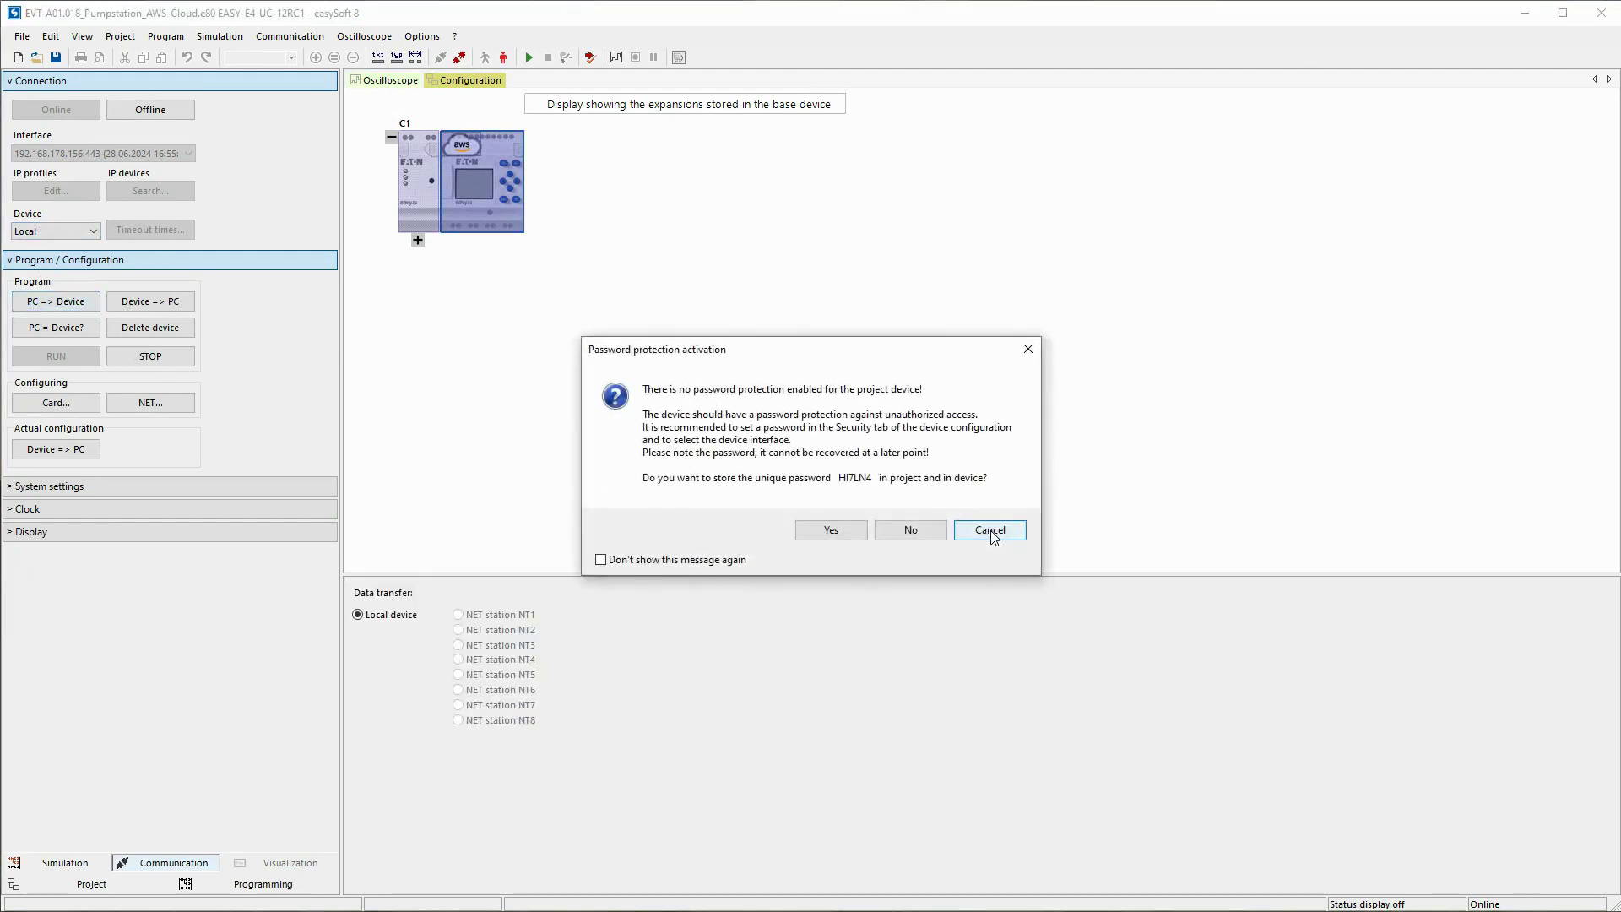
click(931, 534)
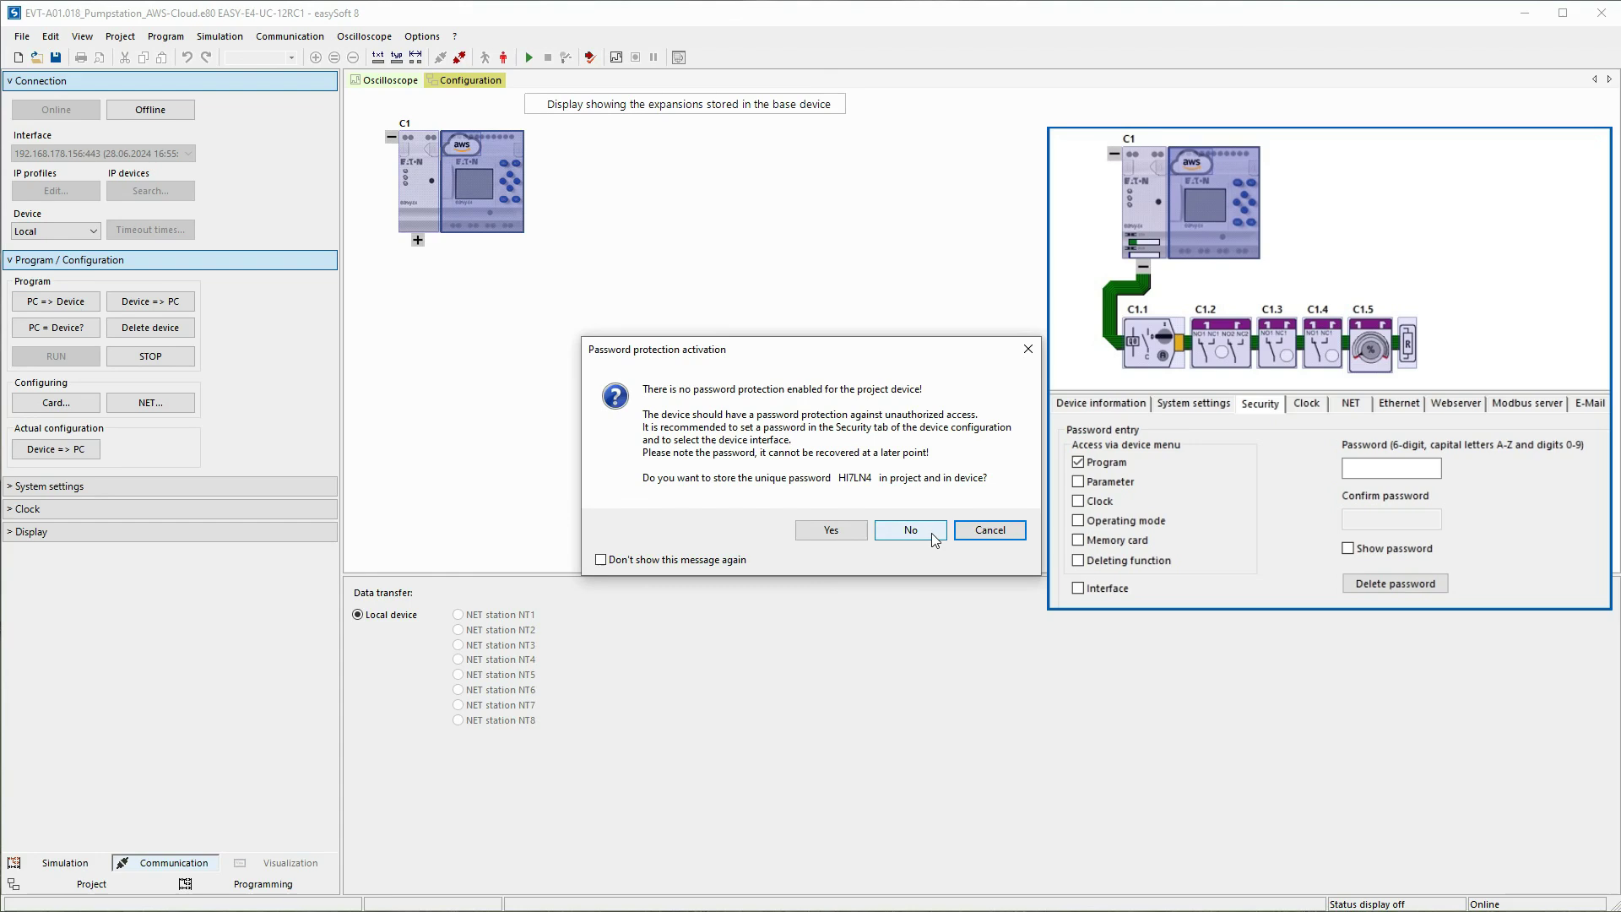
click(930, 534)
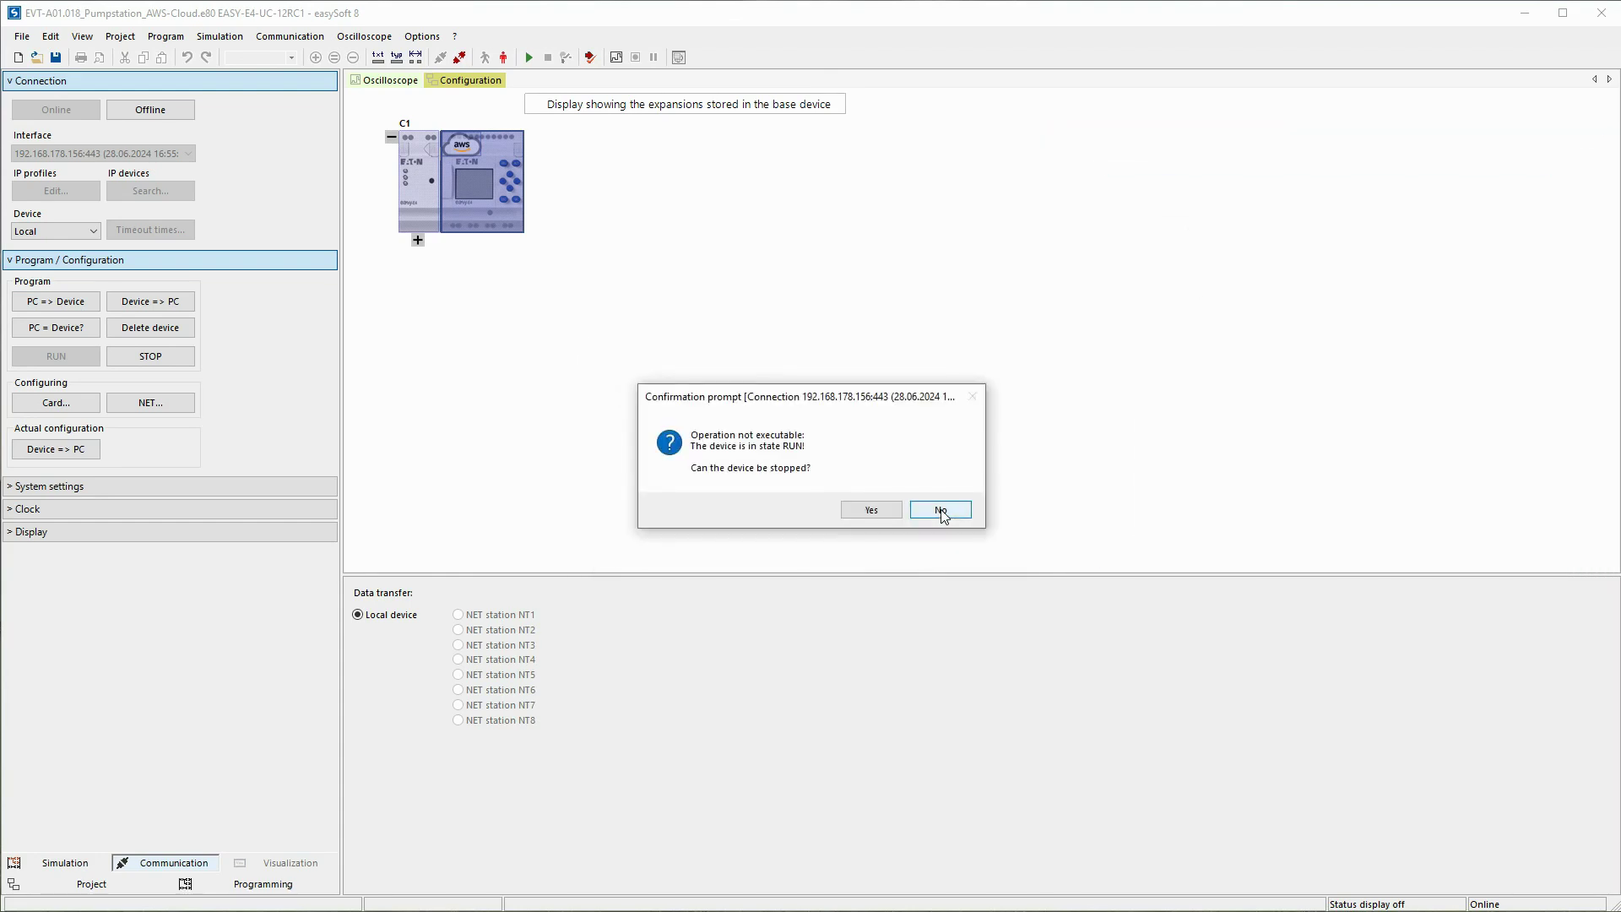
click(897, 511)
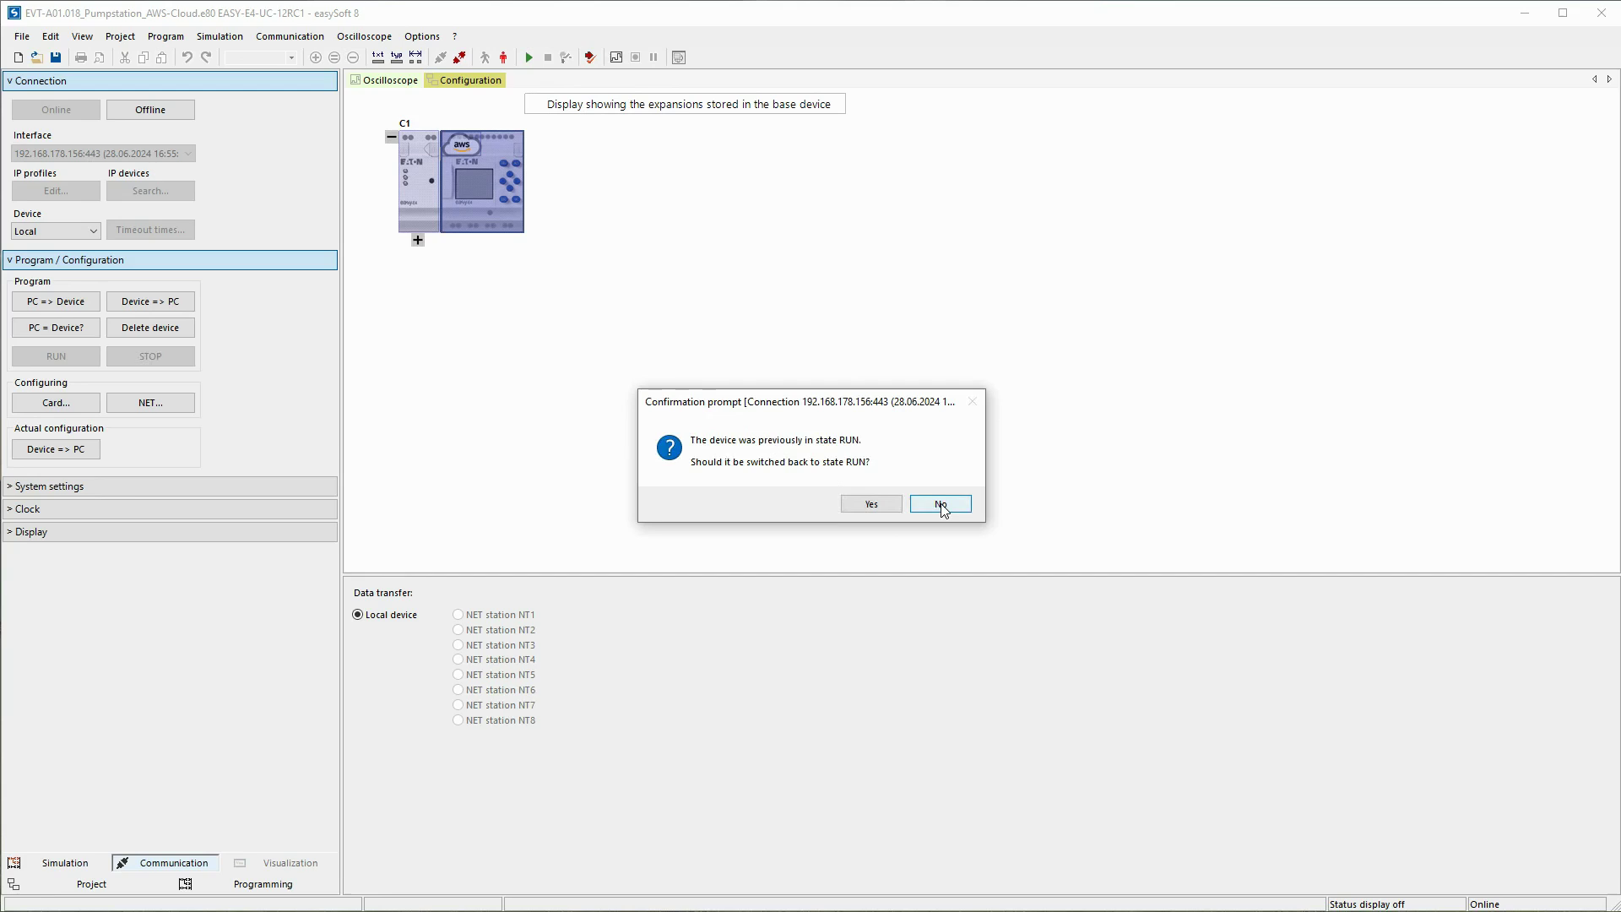
click(940, 507)
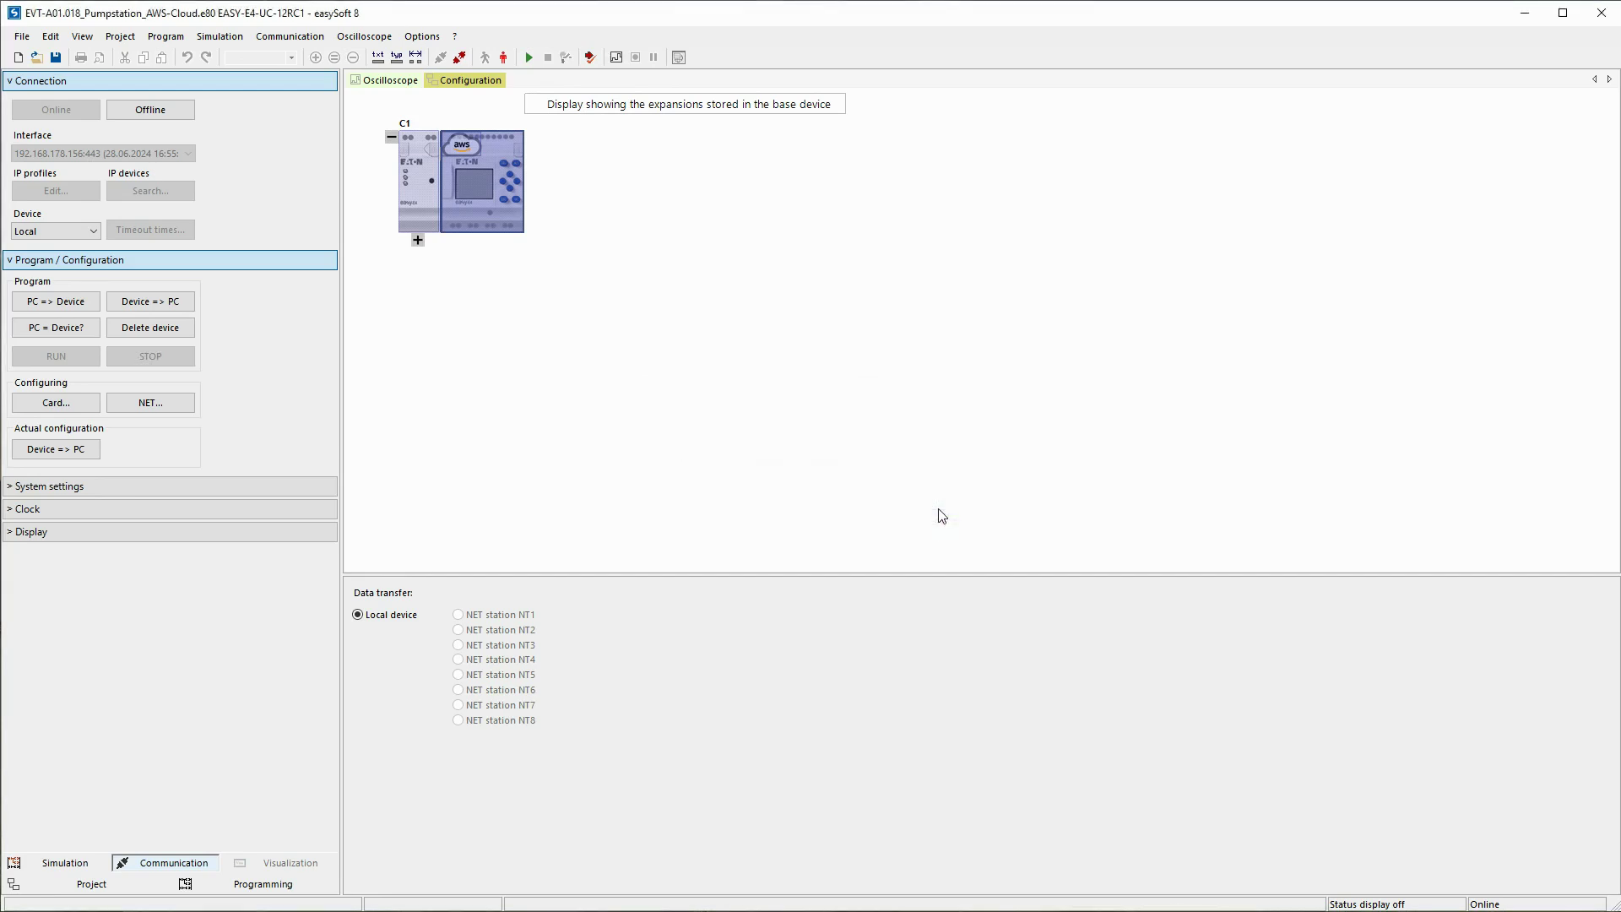
- Show the device's Diagnostics buffer with its recent status messages
click(578, 590)
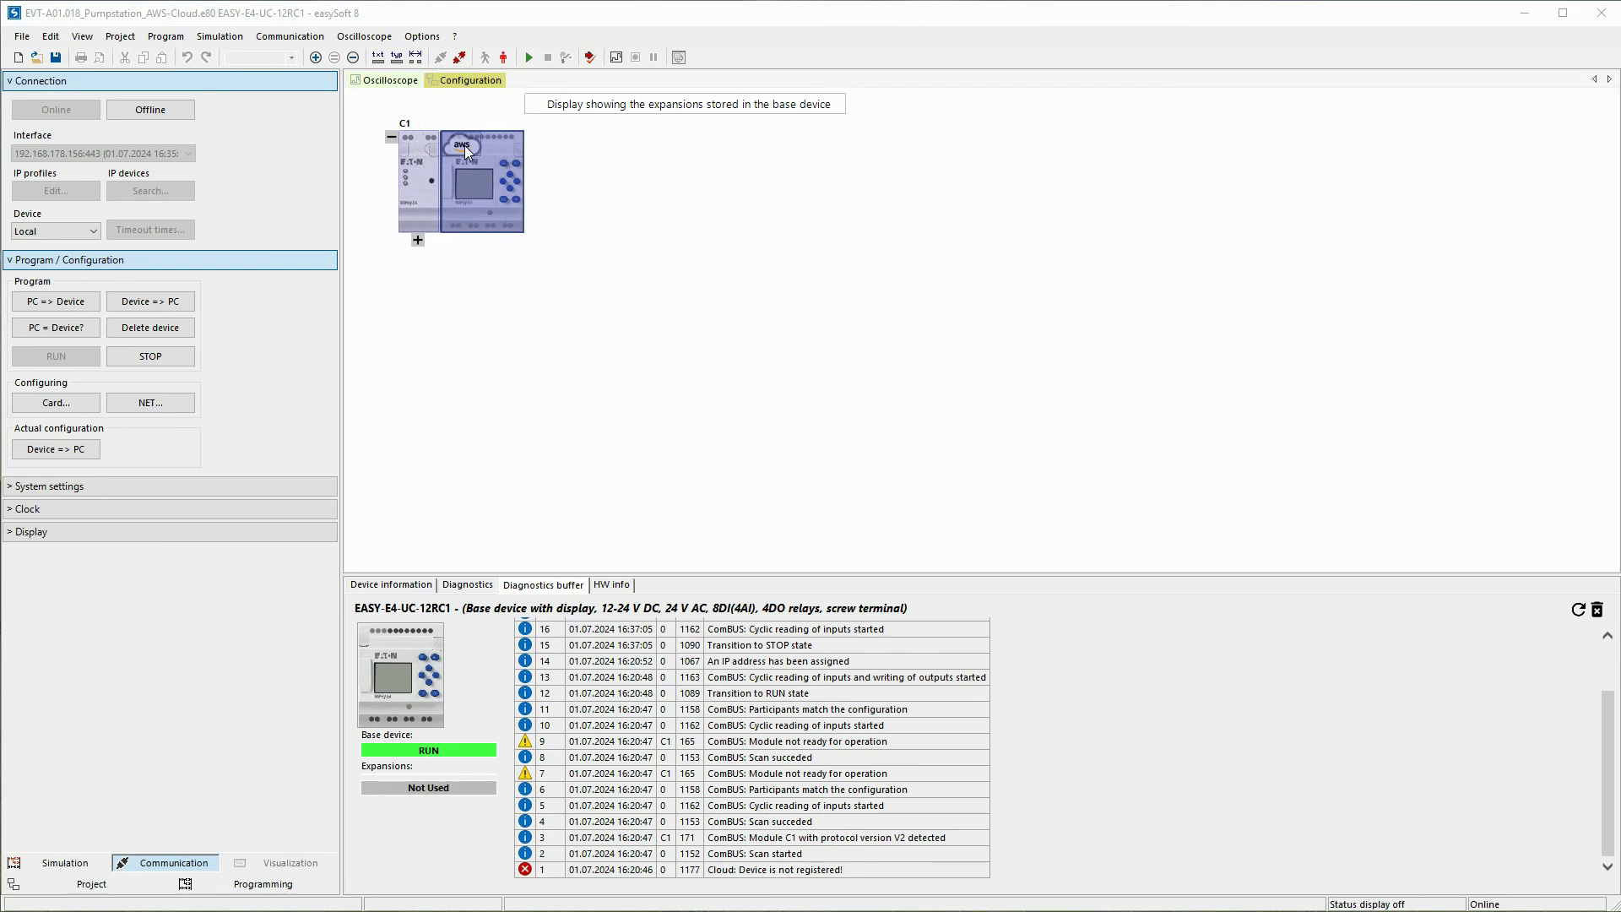
- Start Register Thing from the aws module's IoT Access tab, confirming the device stop
click(464, 145)
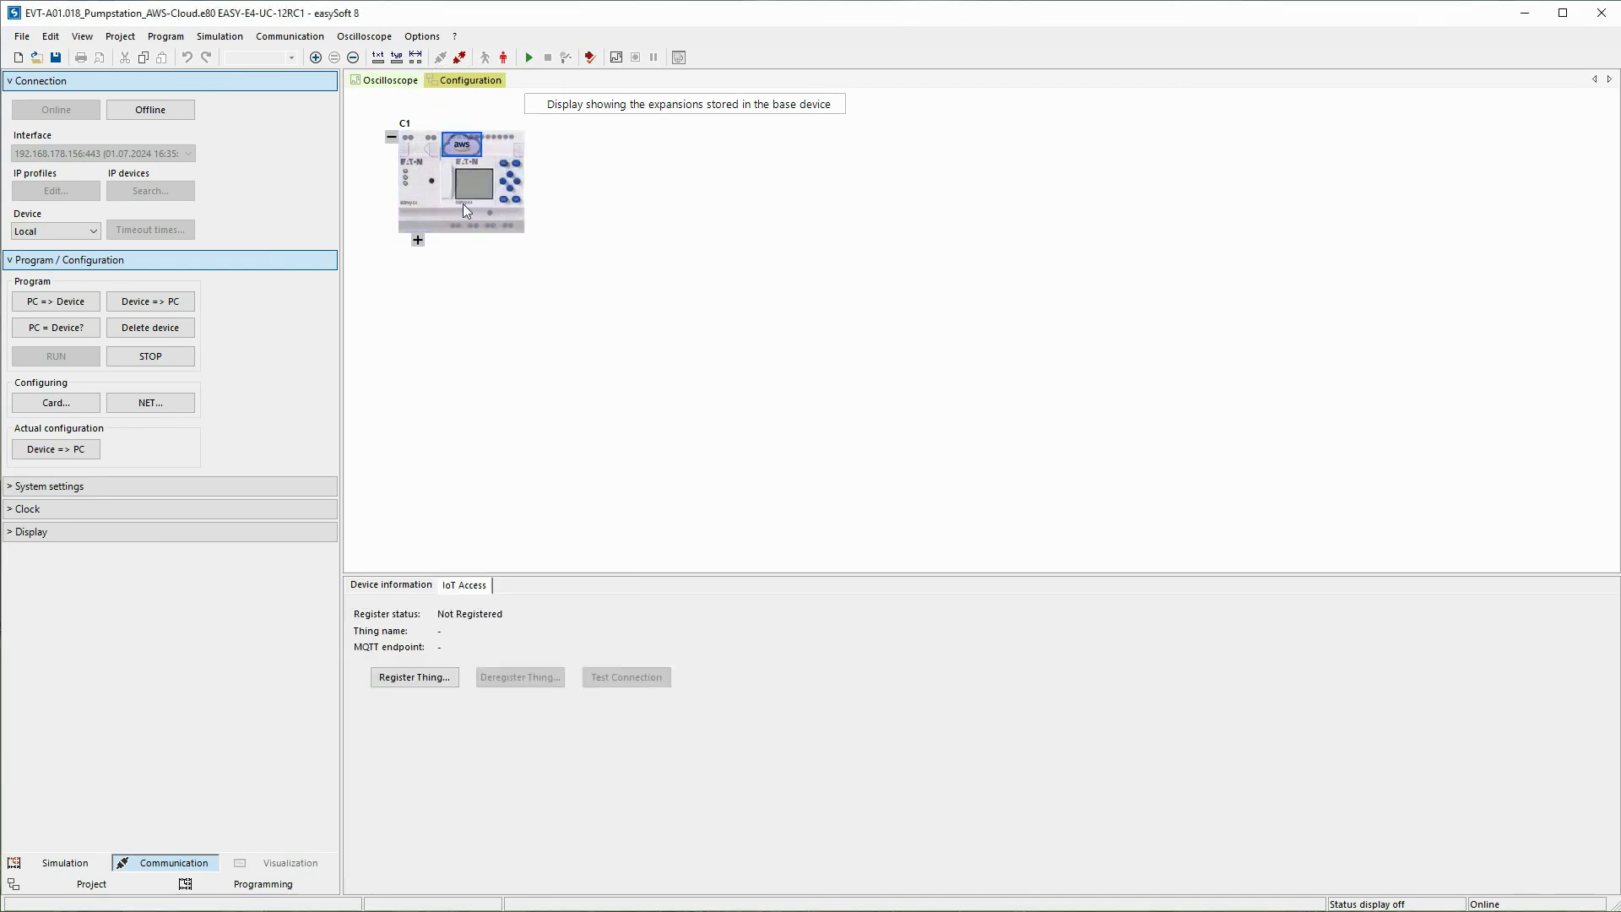
click(491, 586)
click(447, 684)
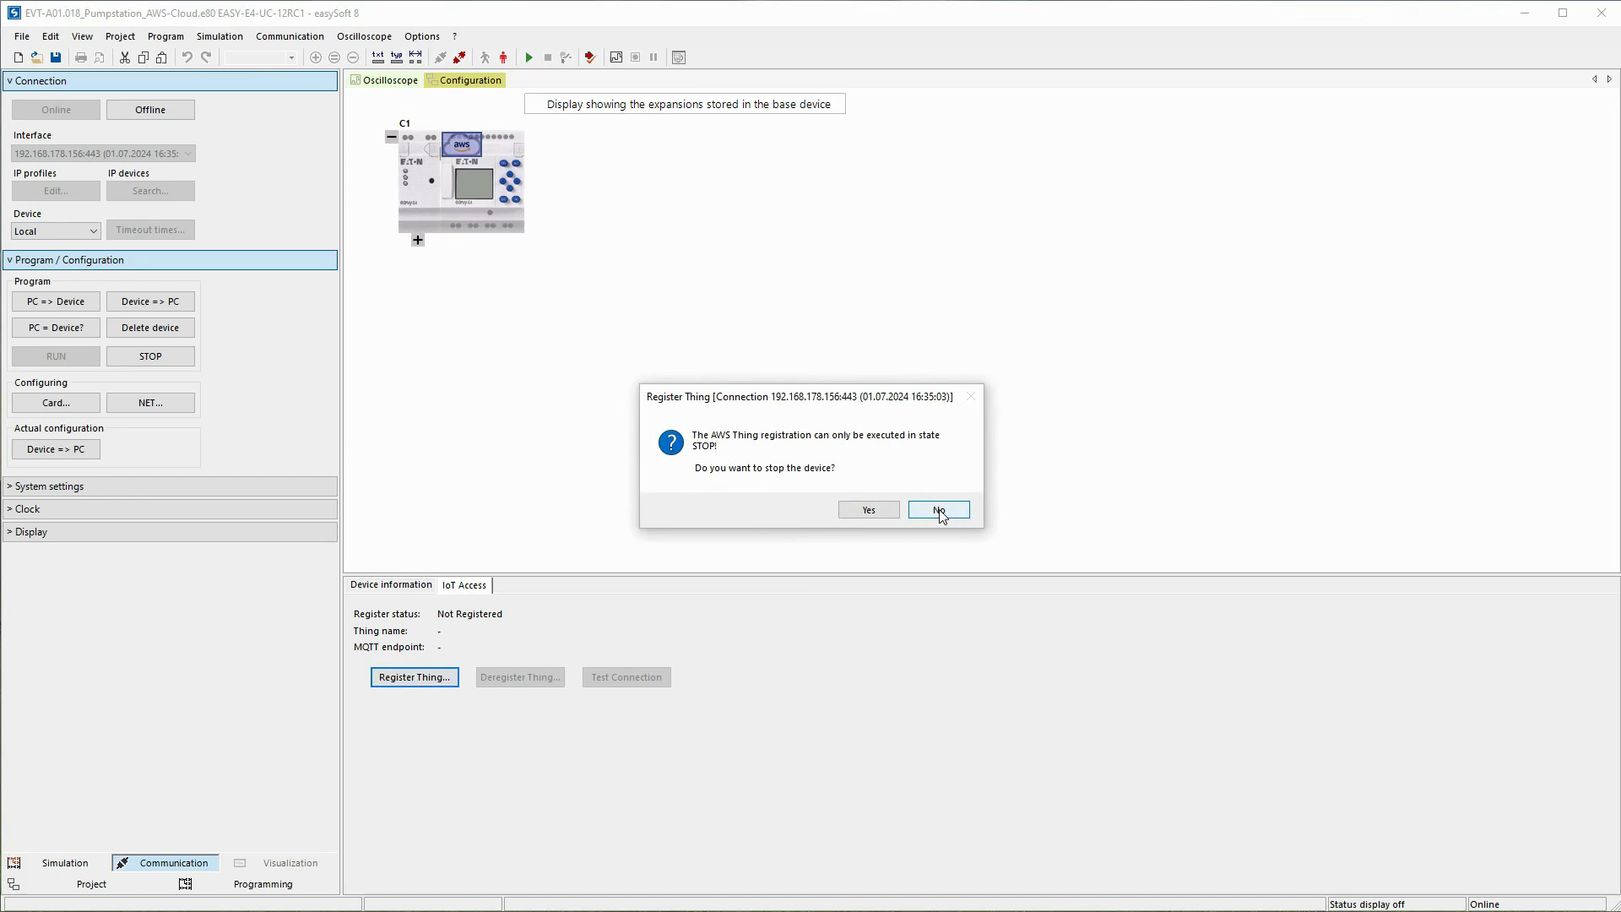
click(888, 513)
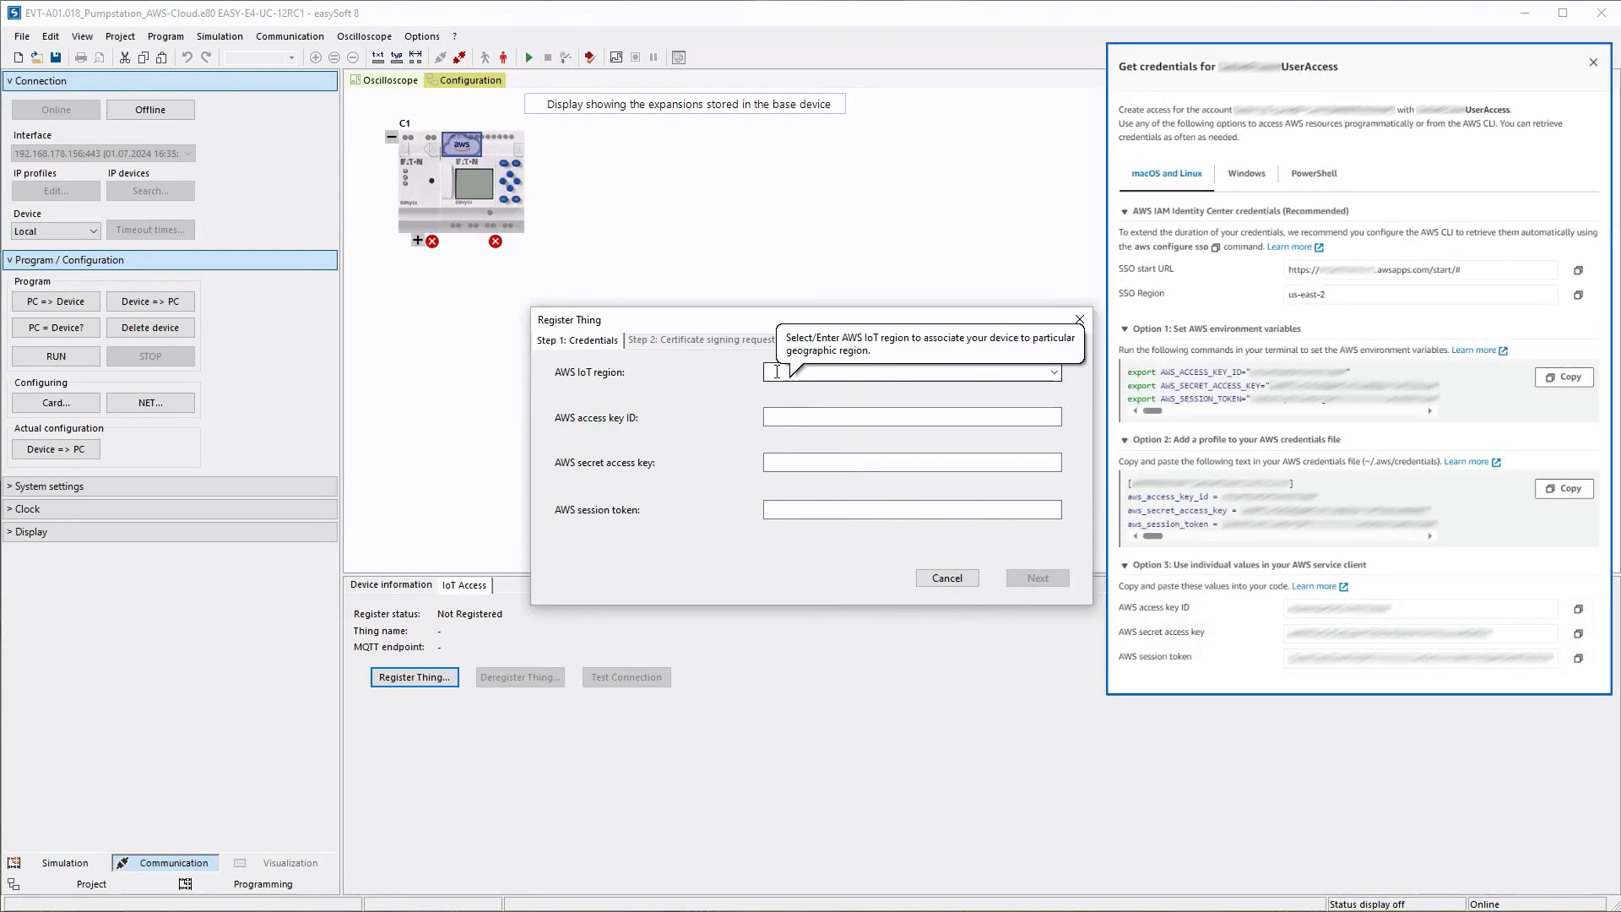
- Paste us-east-2 as the IoT region and the AWS access key ID from clipboard history
click(776, 372)
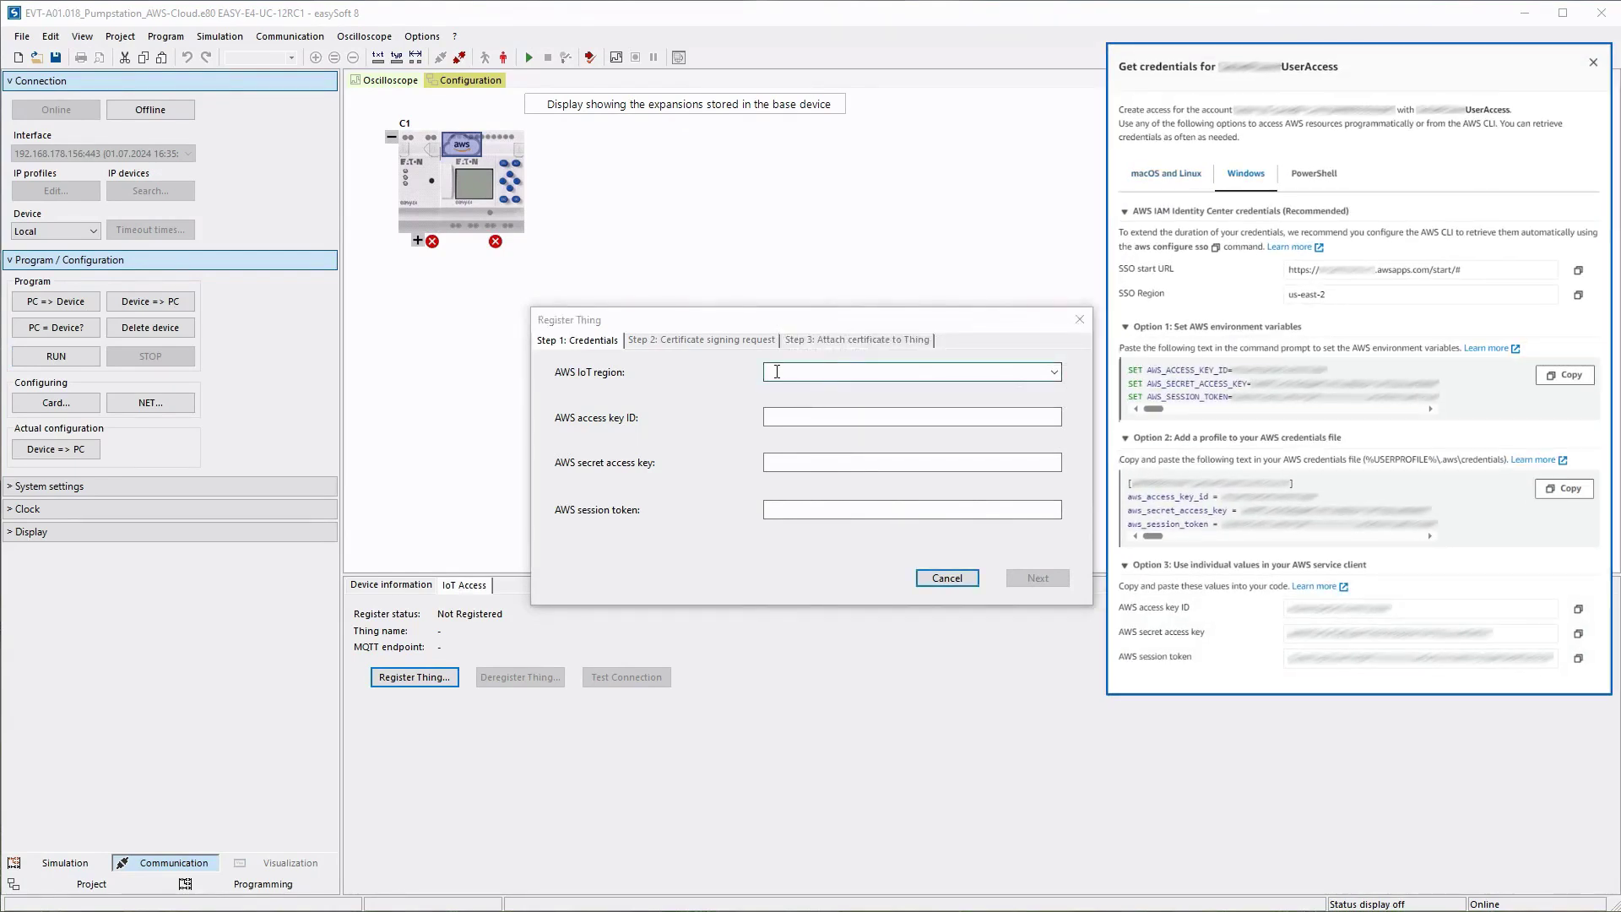
key(super+v)
click(821, 430)
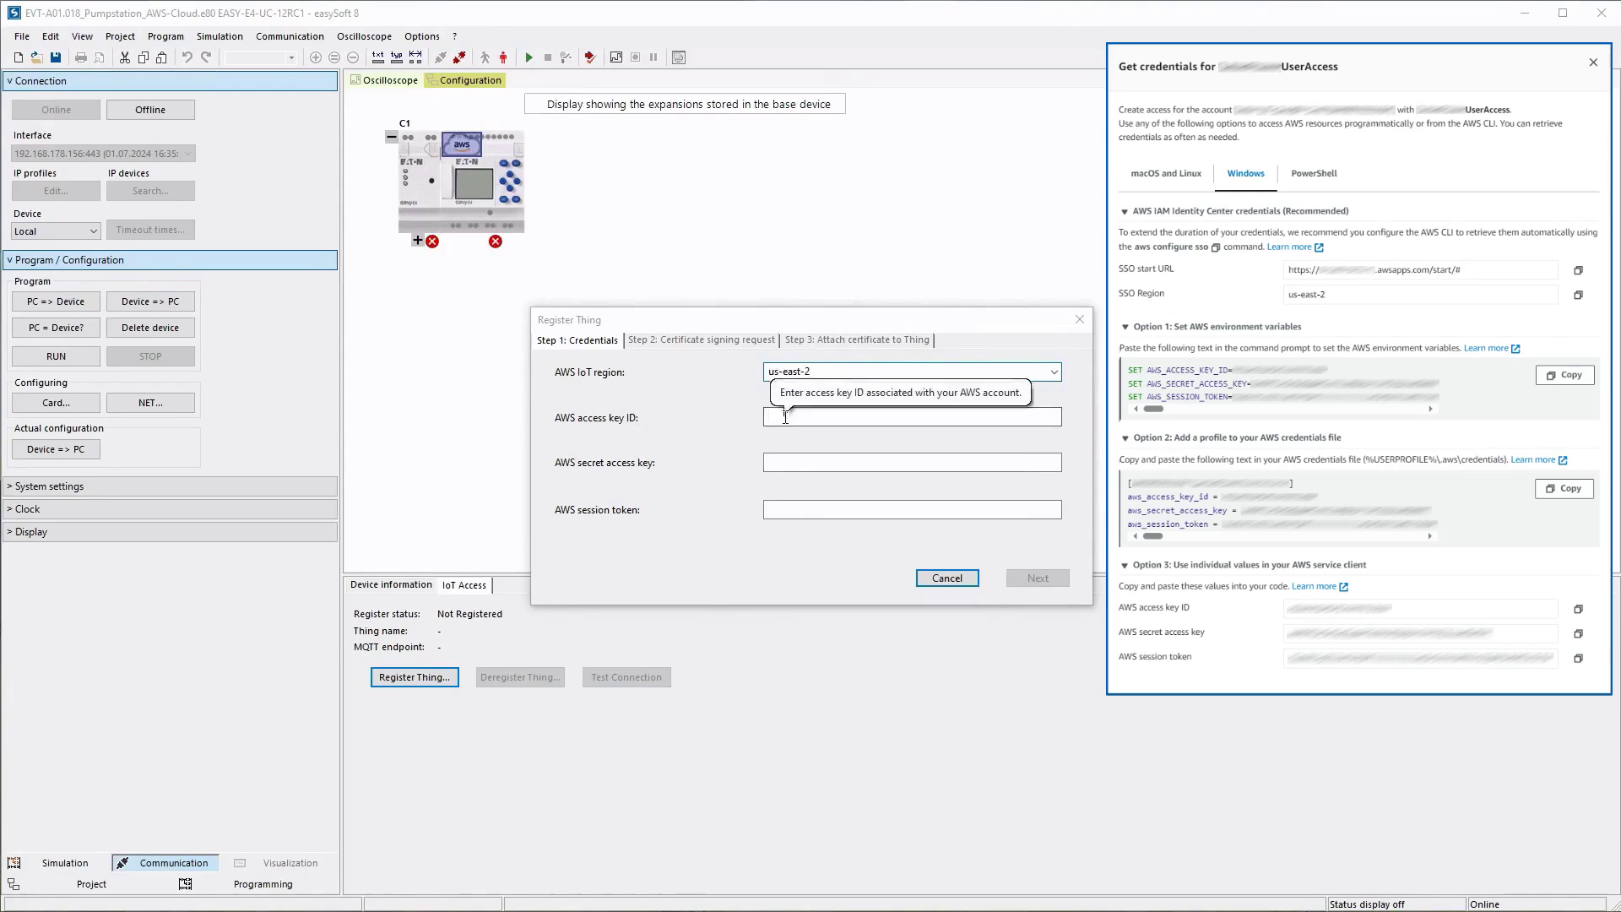
click(785, 416)
key(super+v)
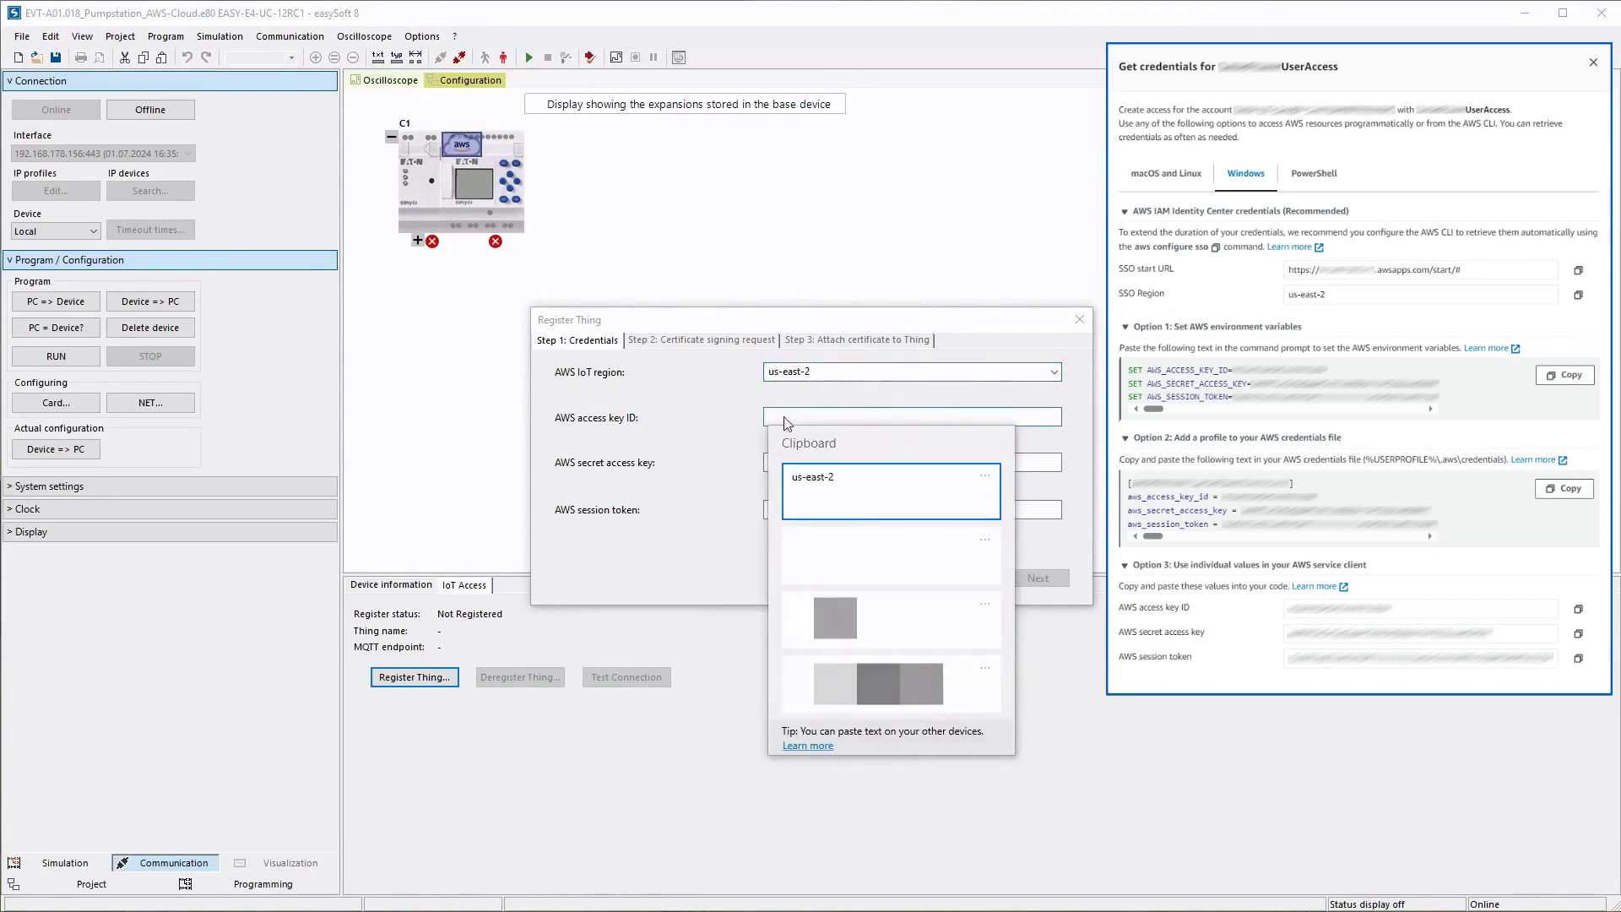
click(819, 529)
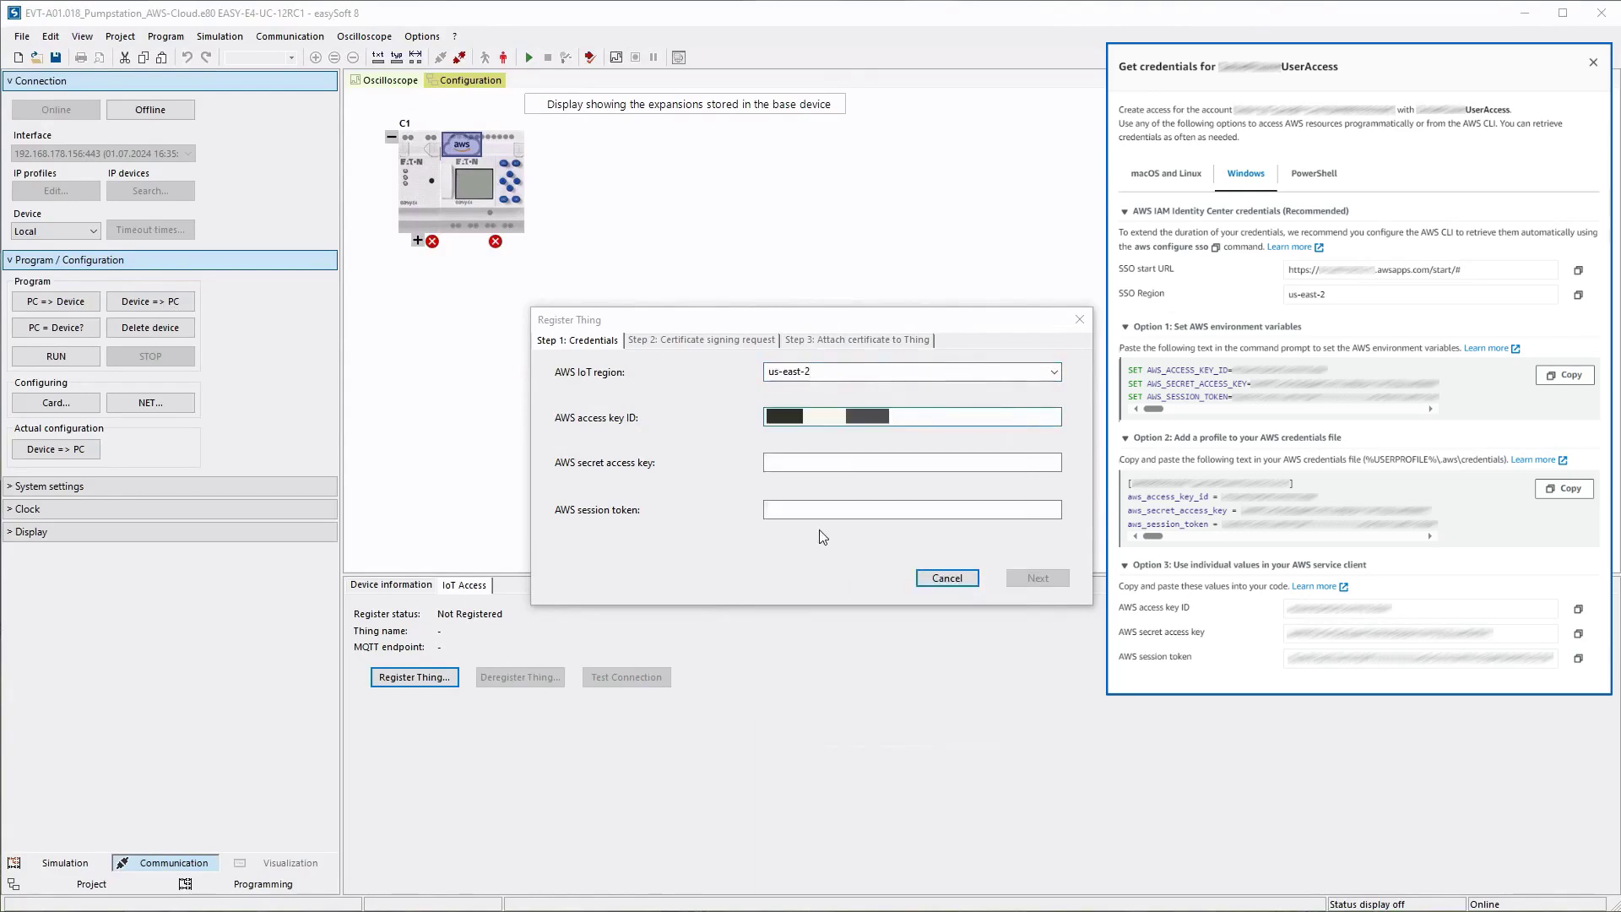
- Paste the AWS secret access key and session token, then move to the signing request step
click(796, 460)
key(super+v)
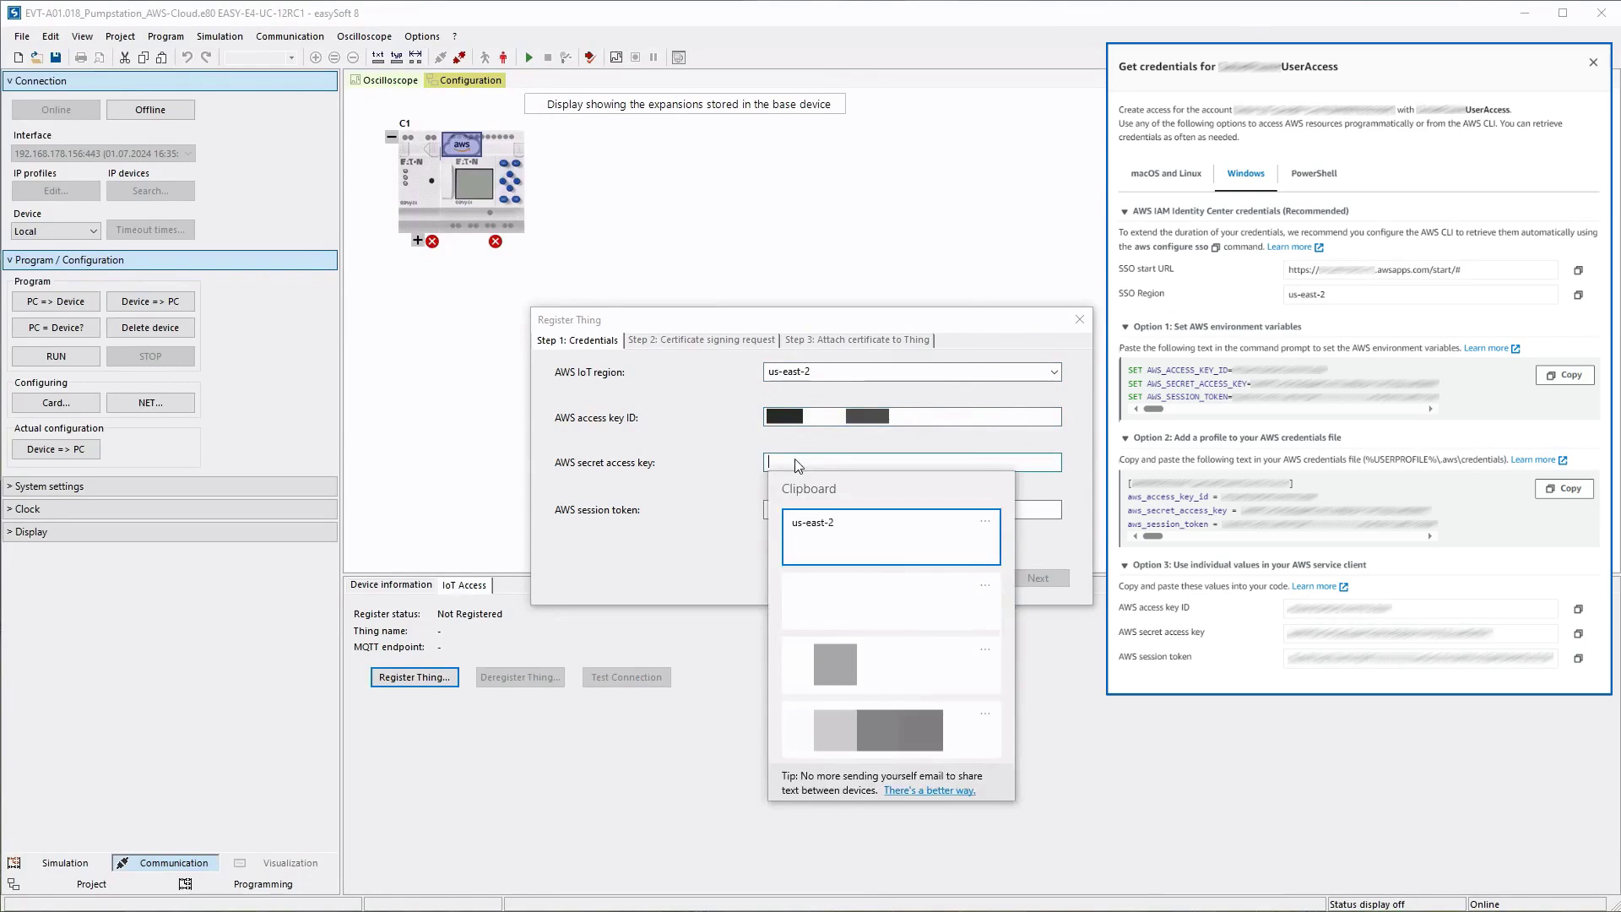
click(844, 665)
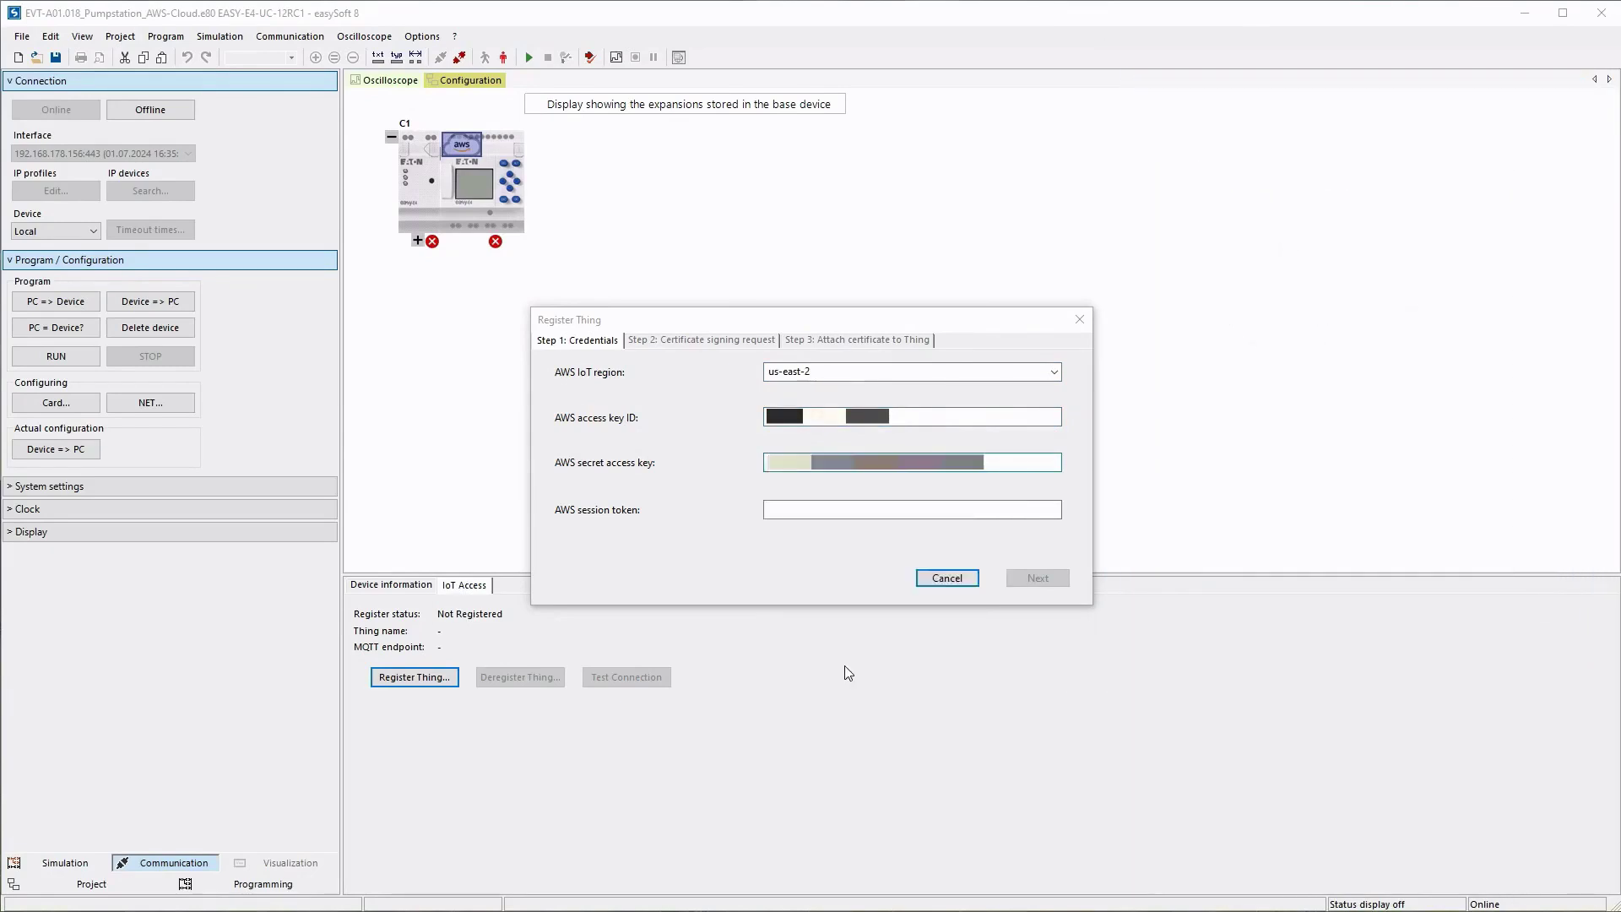
click(779, 511)
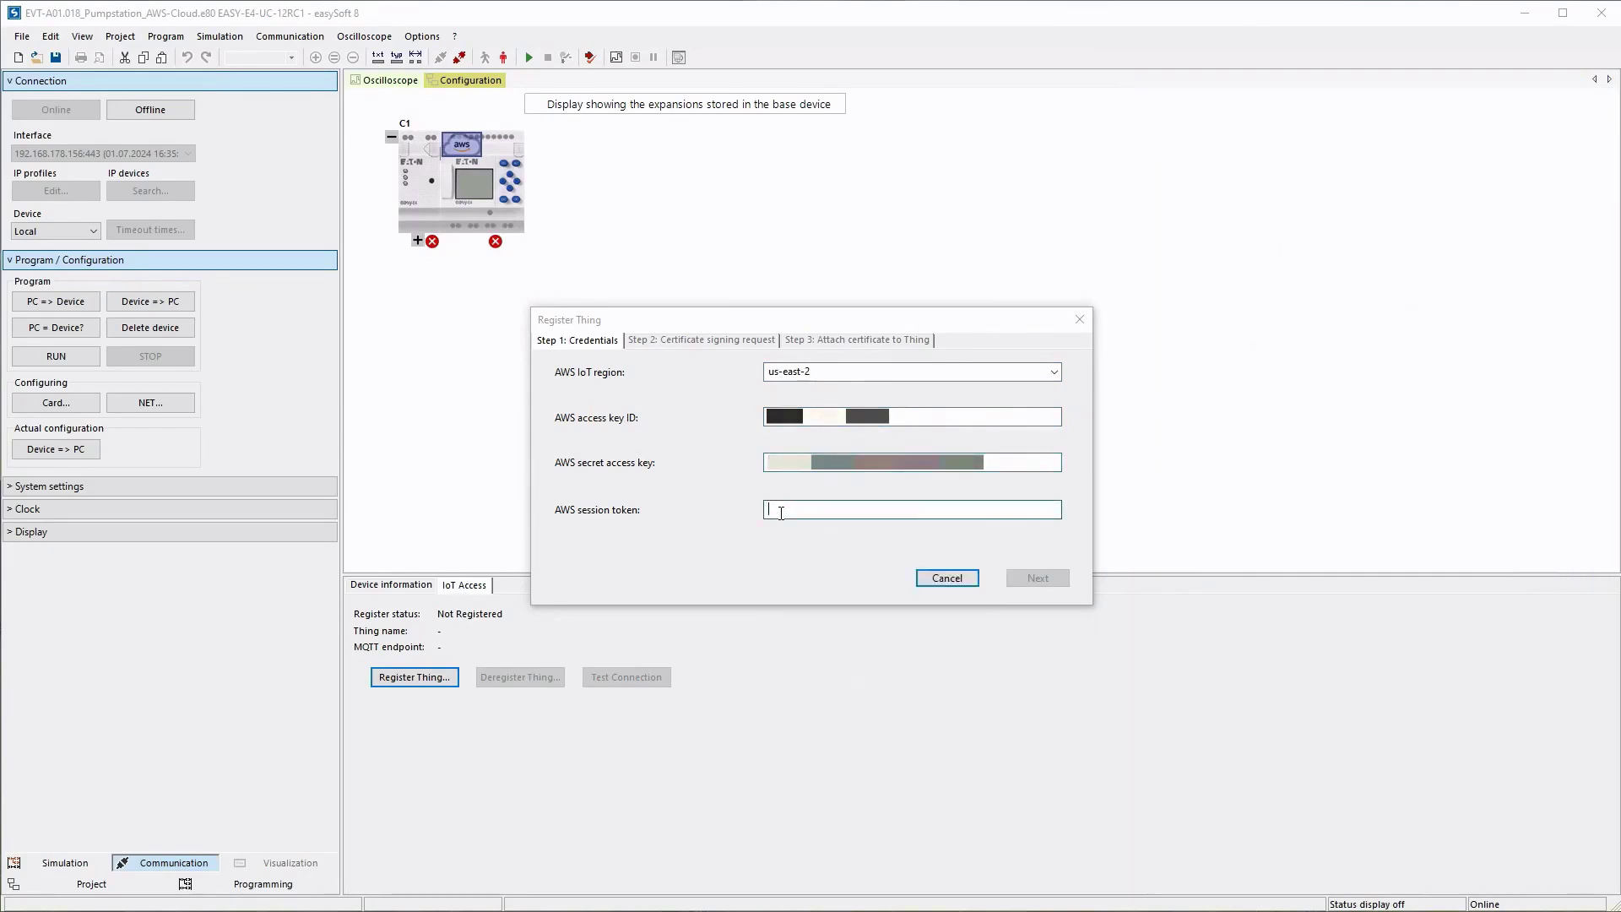
key(super+v)
key(Down)
key(Down)
key(Down)
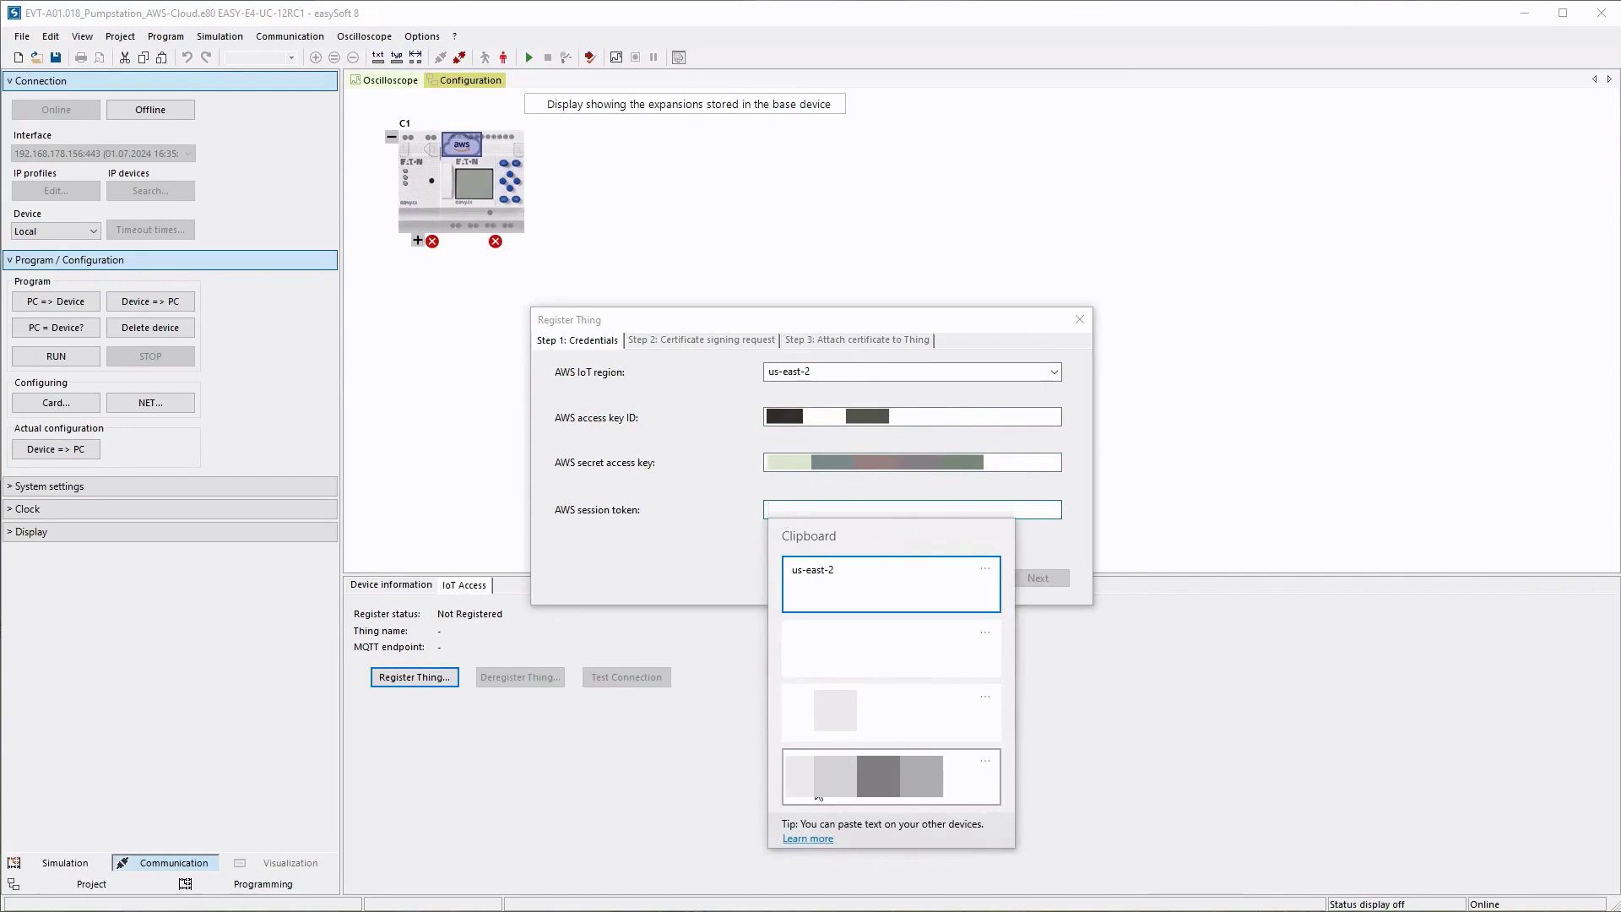
key(Return)
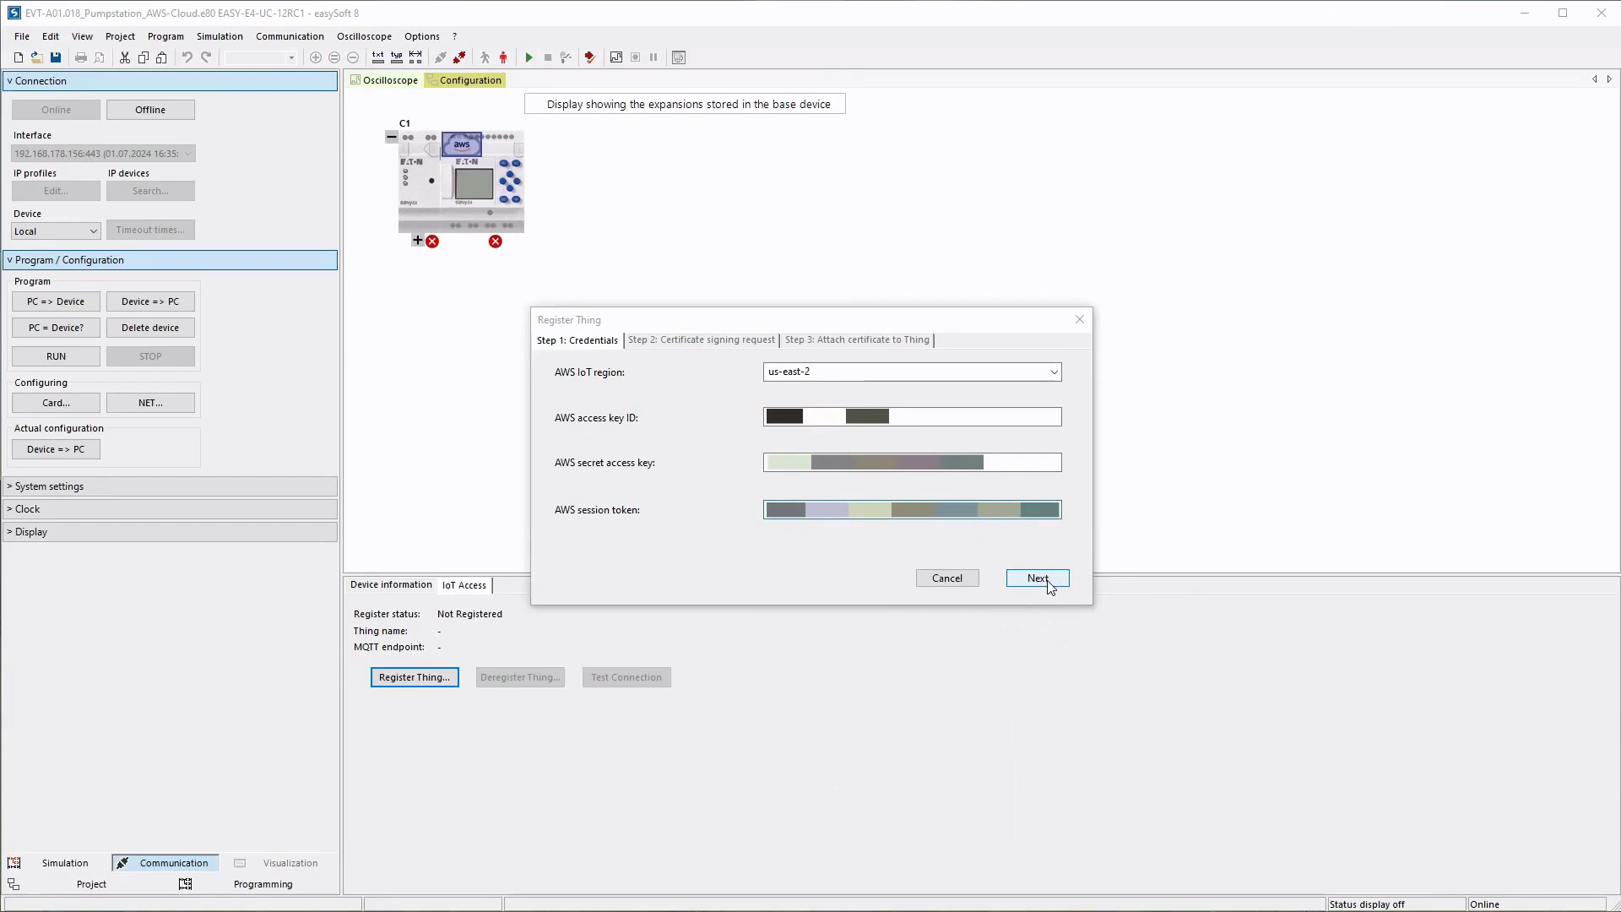
click(1046, 582)
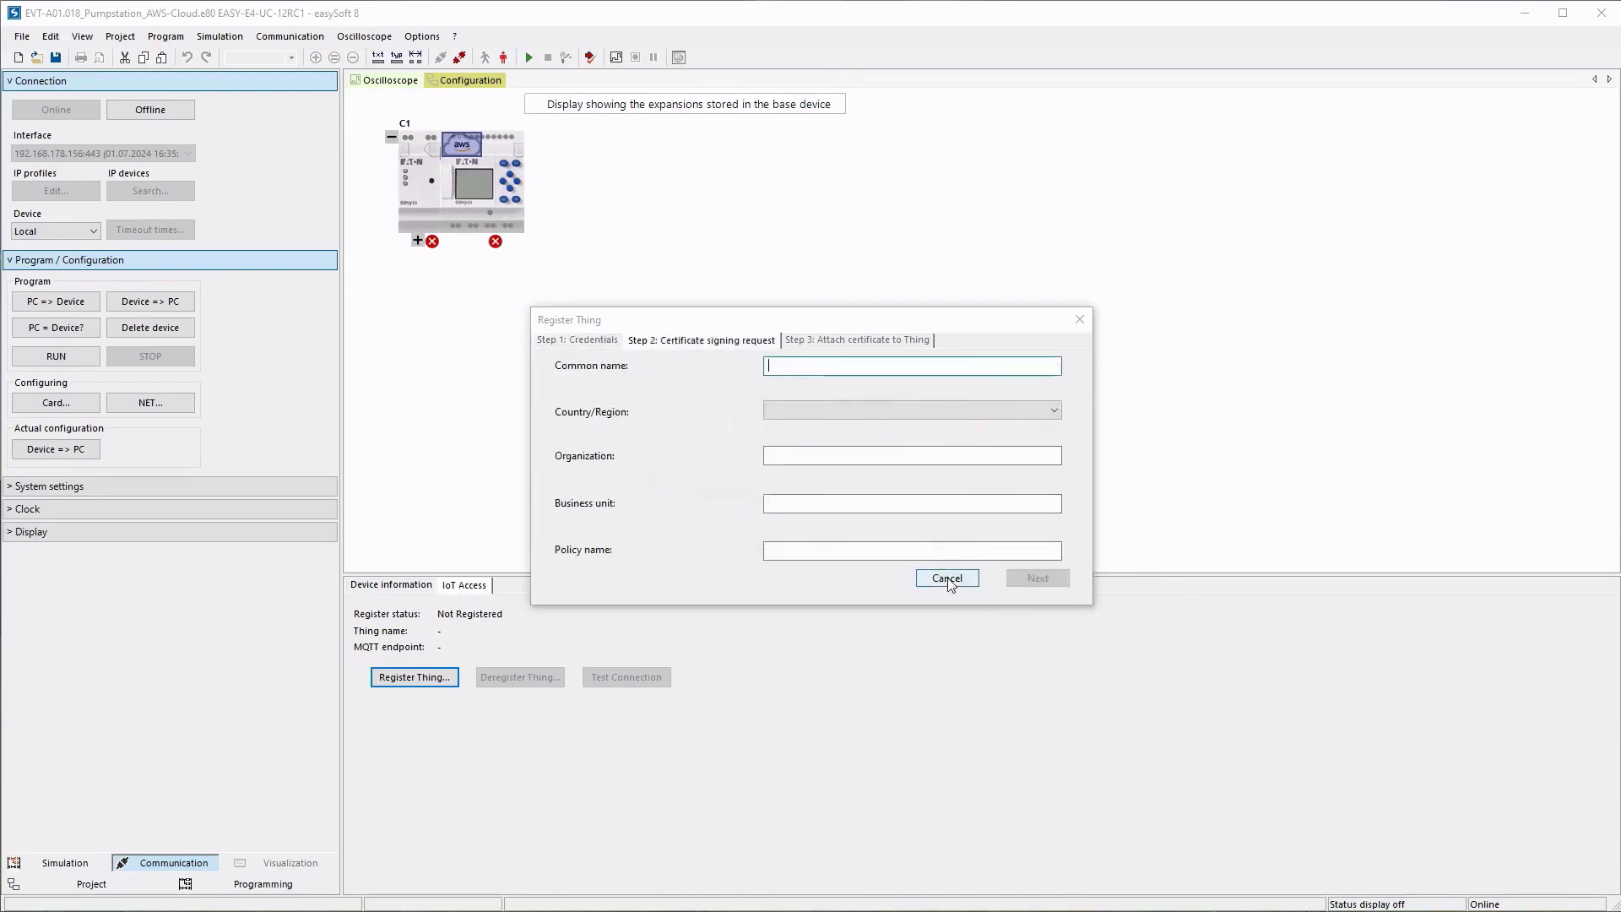
- Set the certificate common name to AWS_Tutorial_Cloud and country to Germany (DE)
click(815, 365)
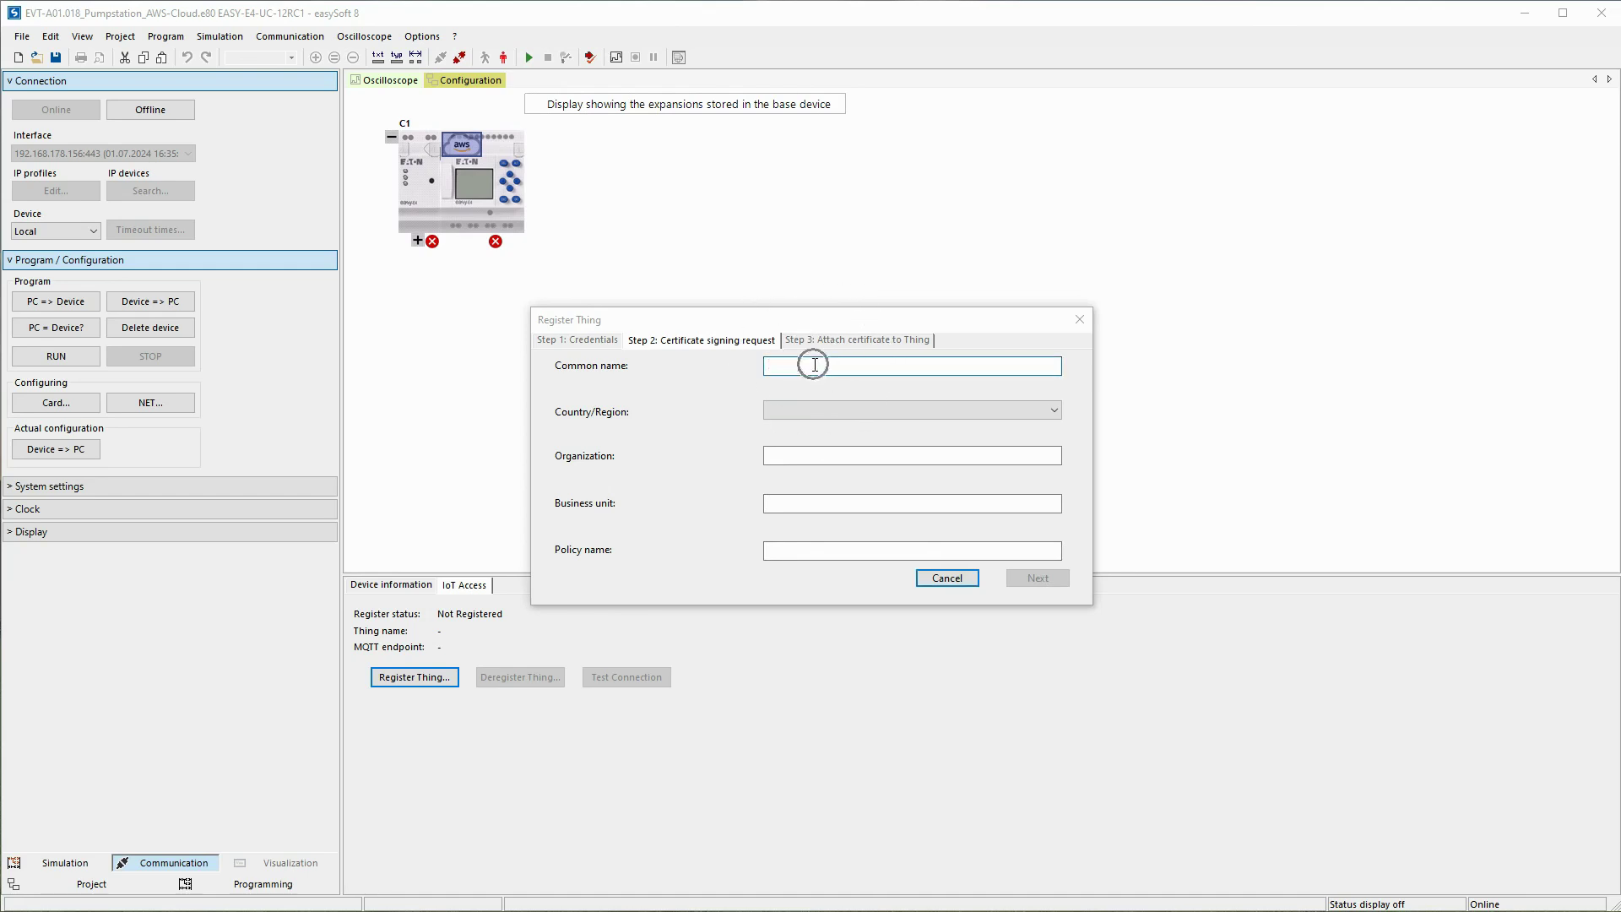
key(super+v)
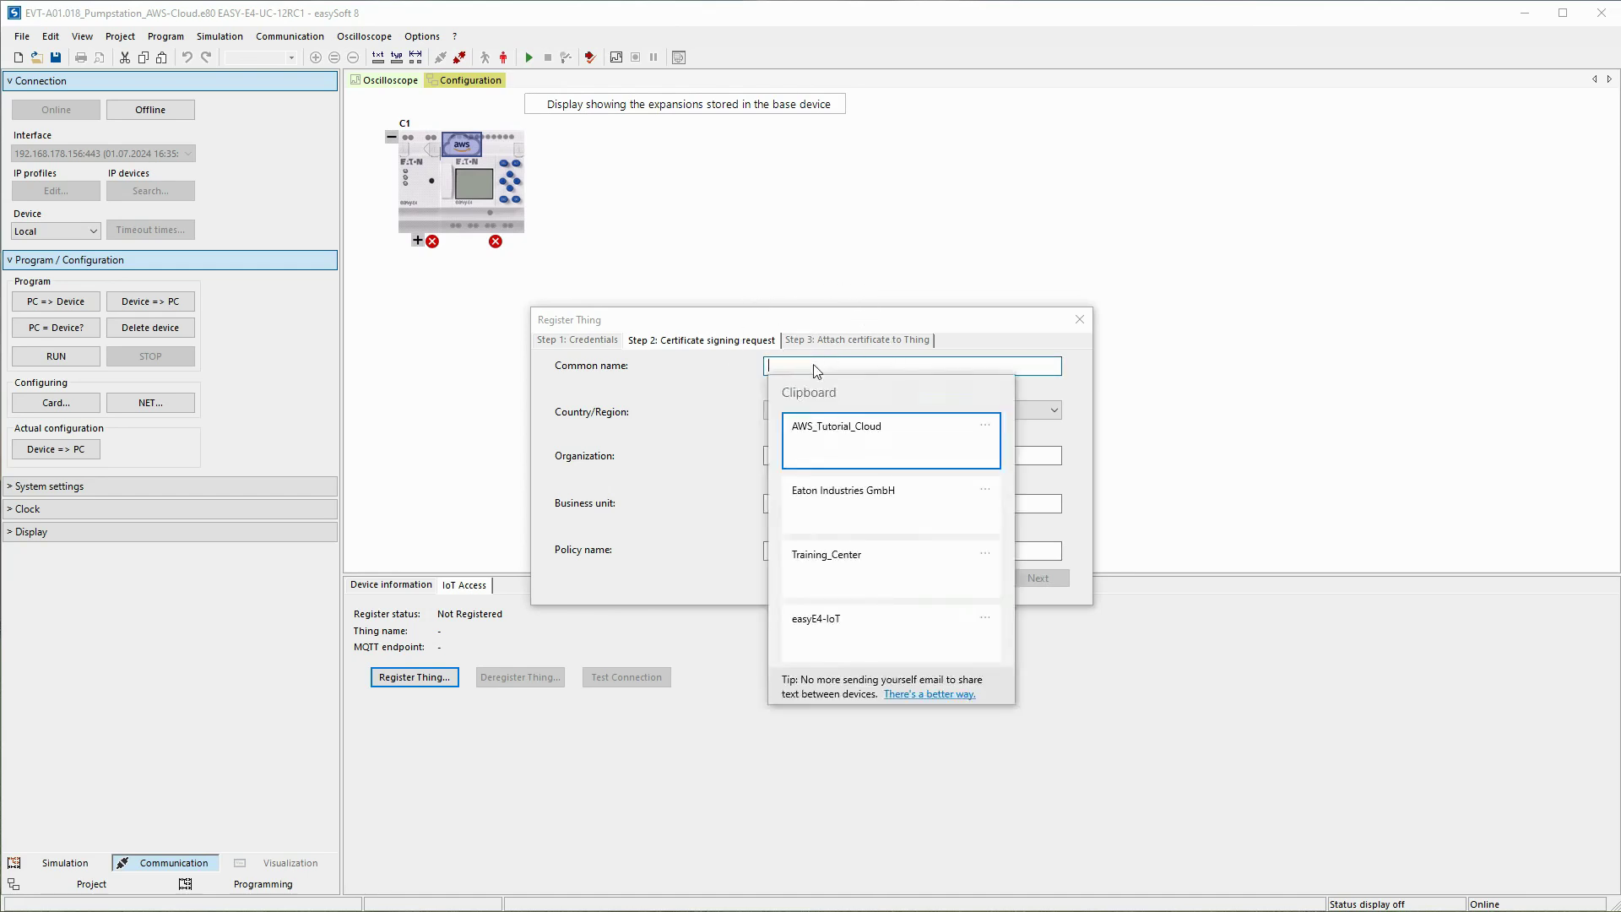
click(835, 435)
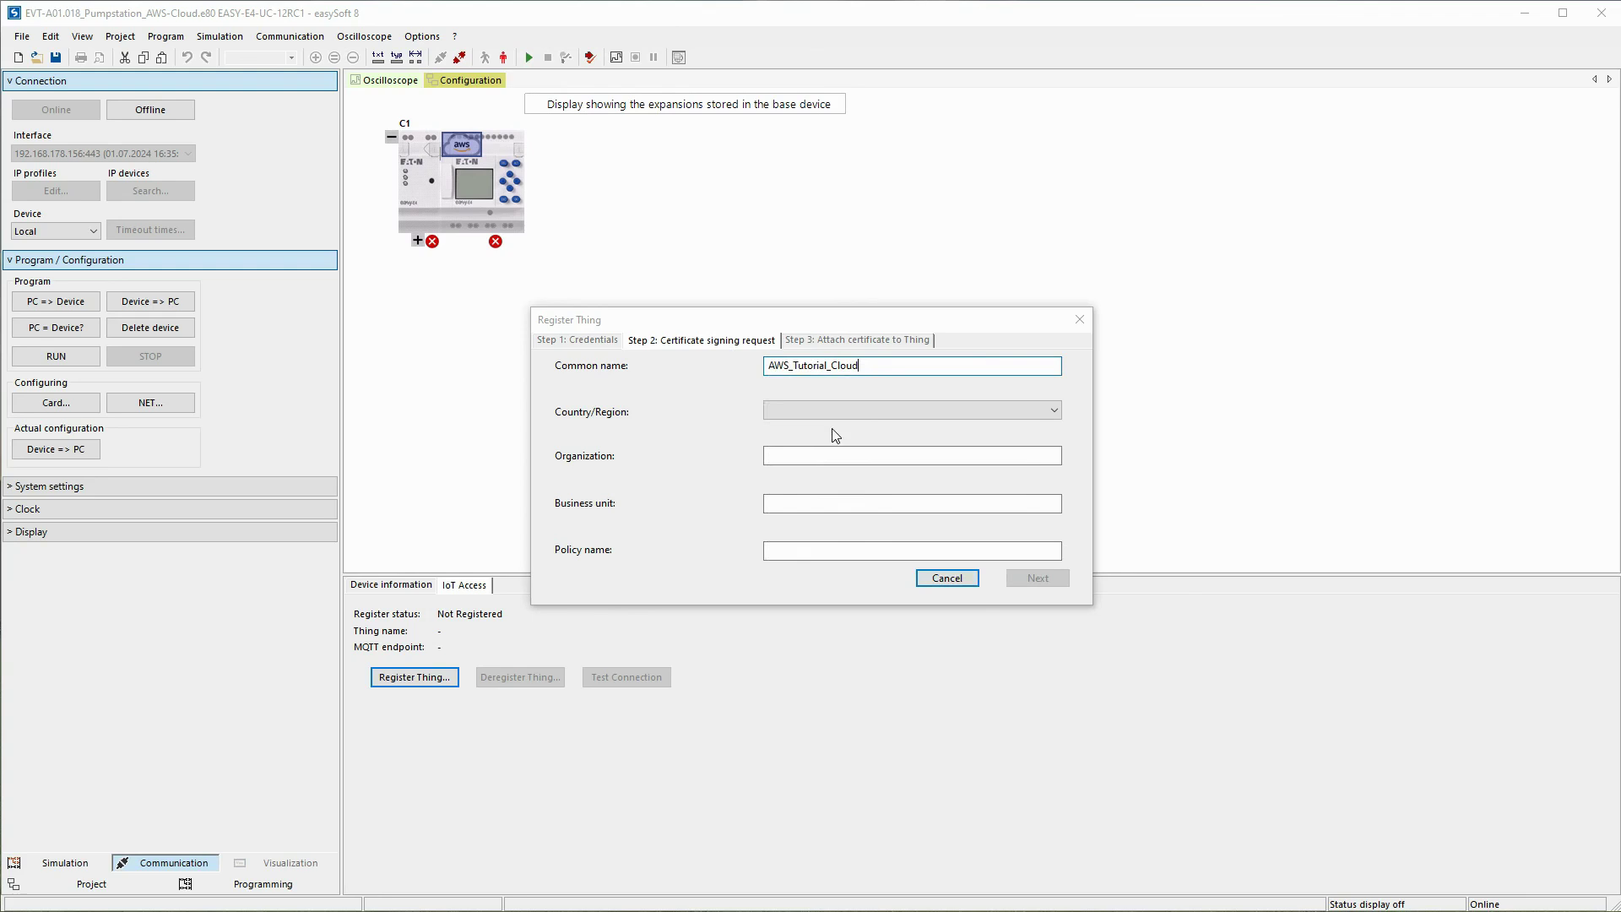
click(1045, 412)
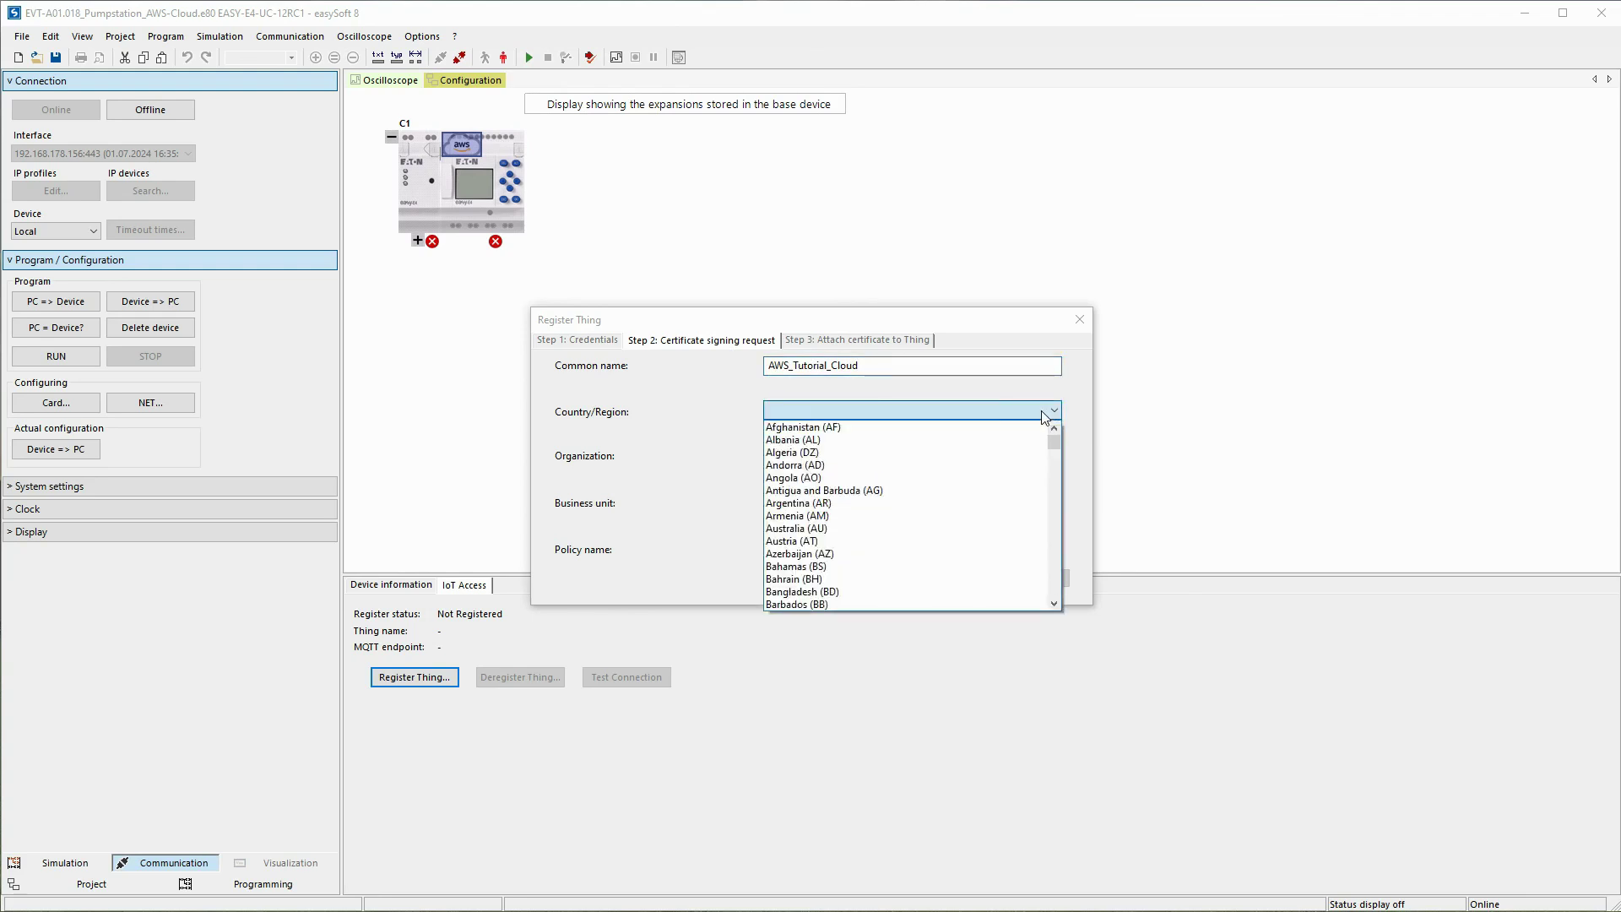
key(g)
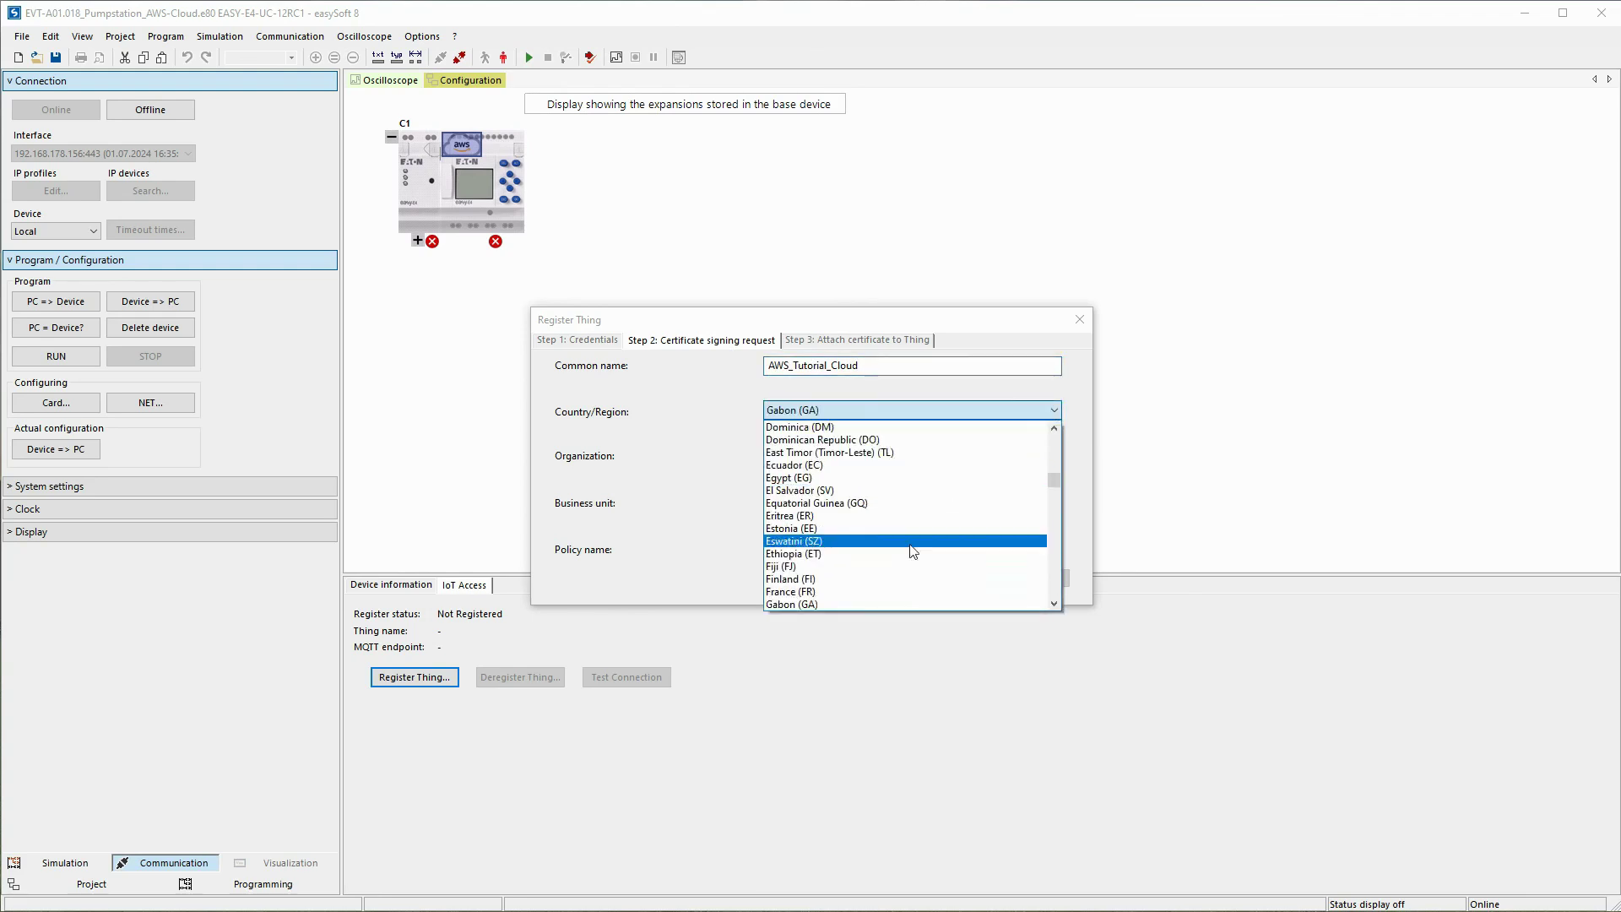
scroll(904, 550, down, 2)
click(831, 567)
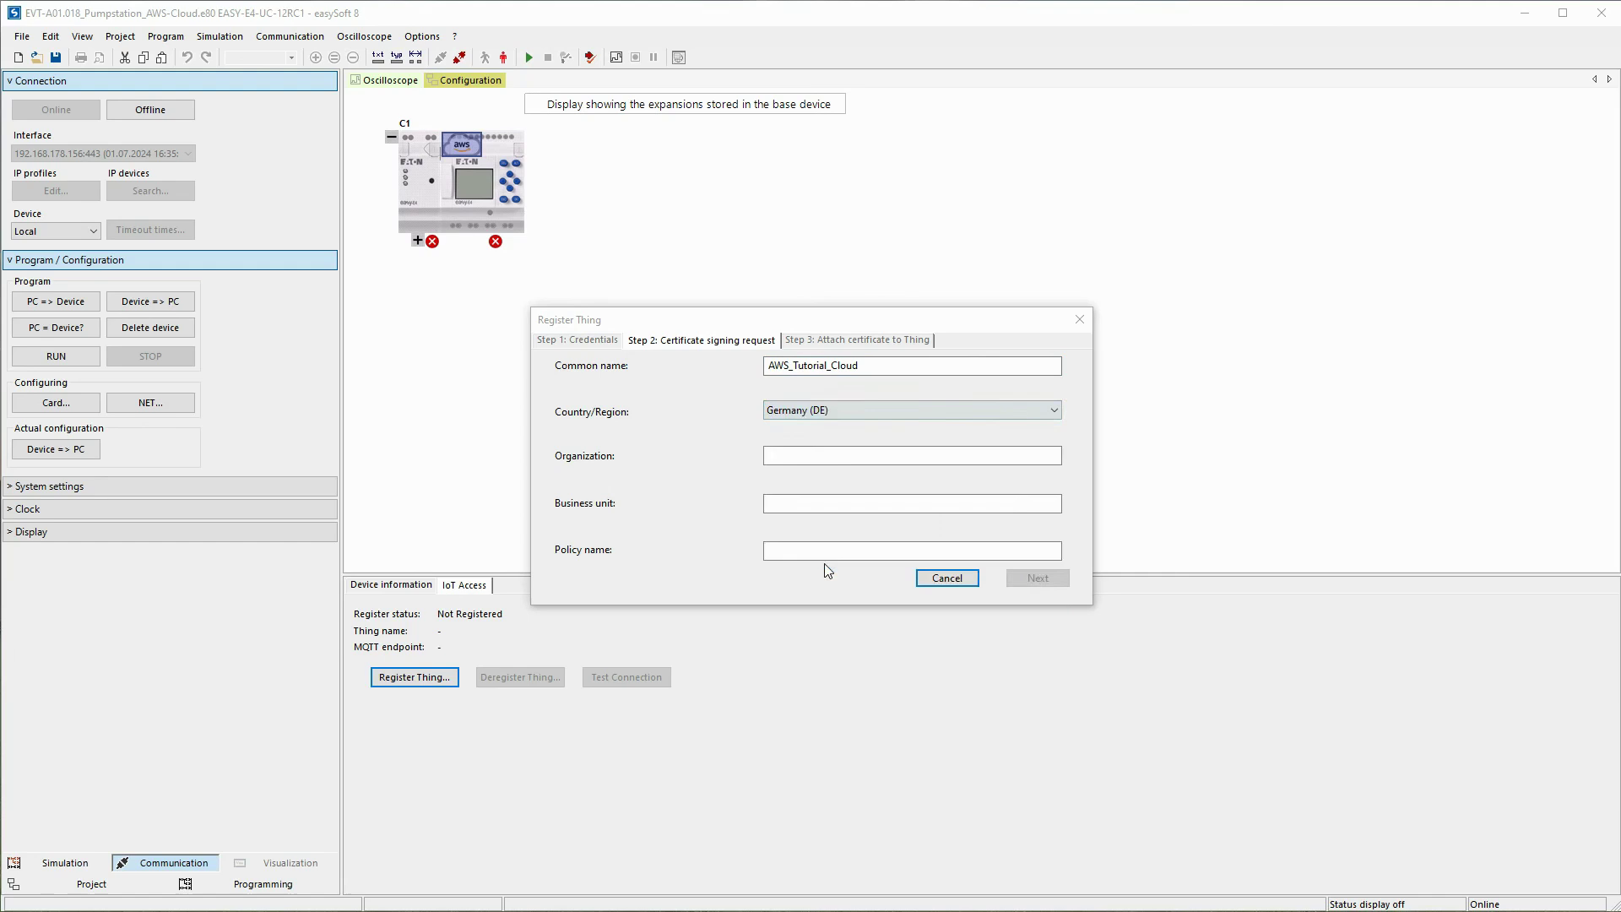
- Fill in Eaton Industries GmbH, Training_Center and policy easyE4-IoT, then submit for signing
click(809, 457)
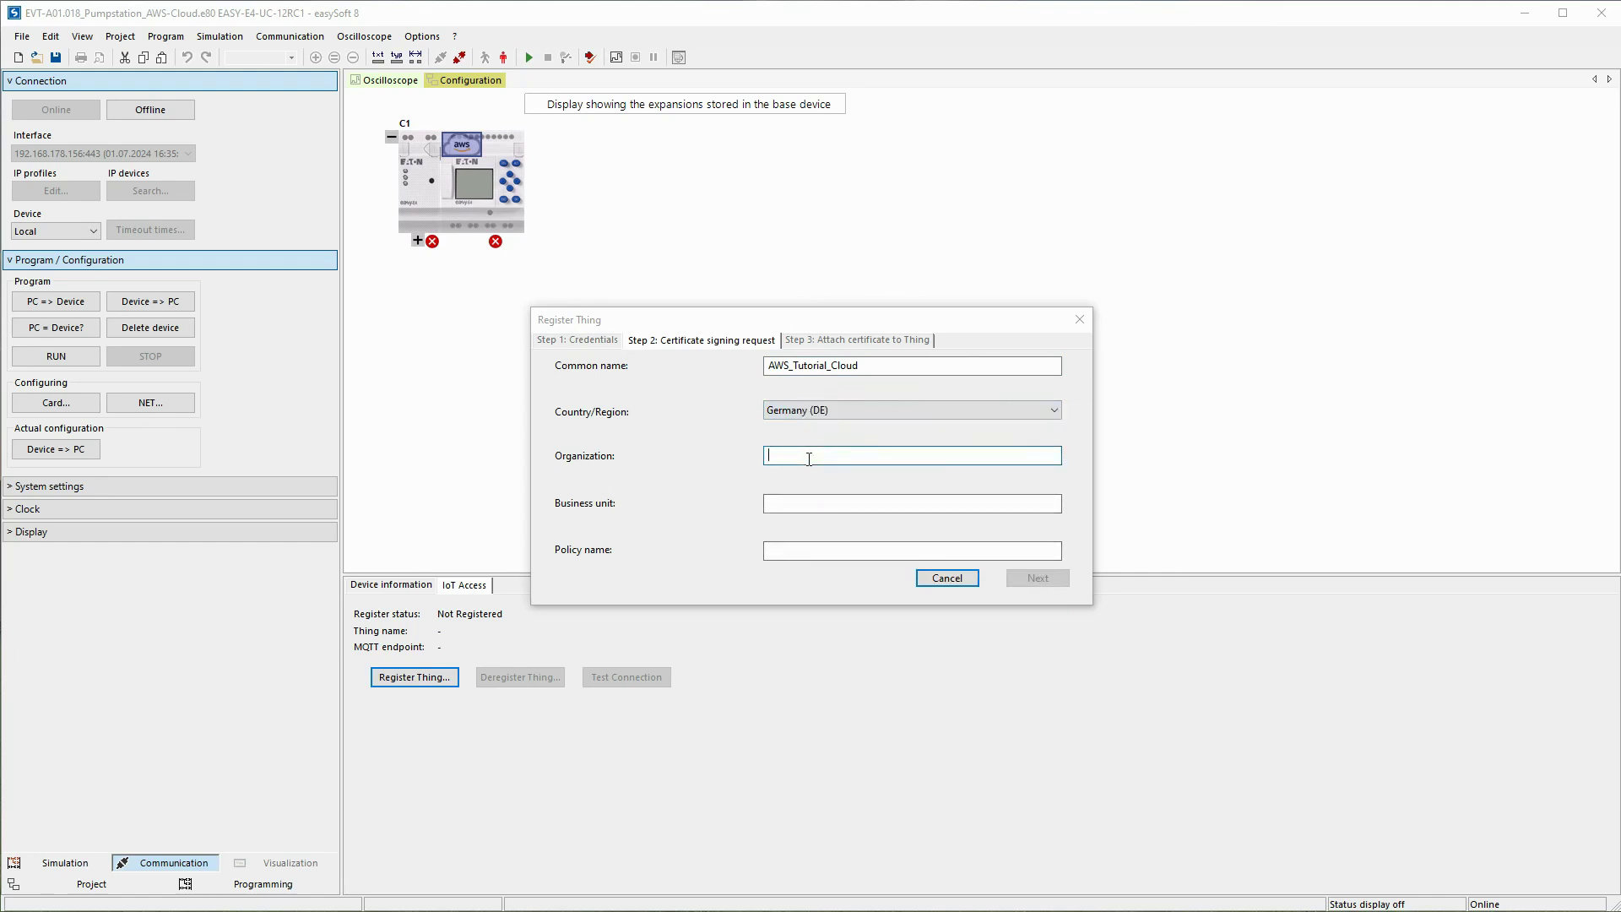
click(809, 458)
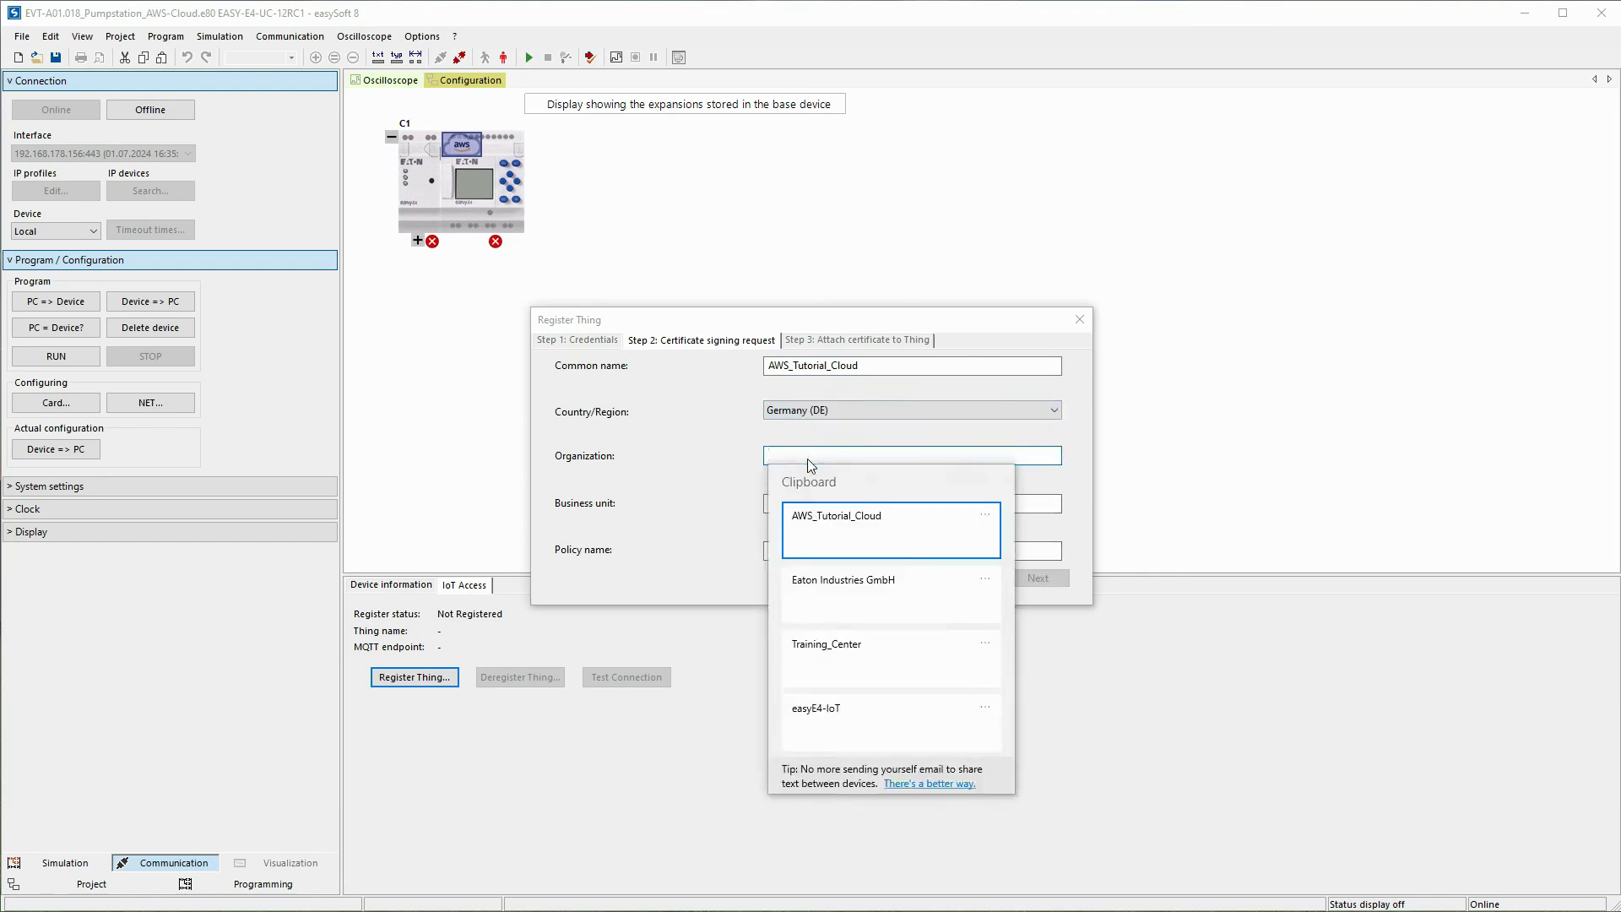
click(854, 590)
click(800, 502)
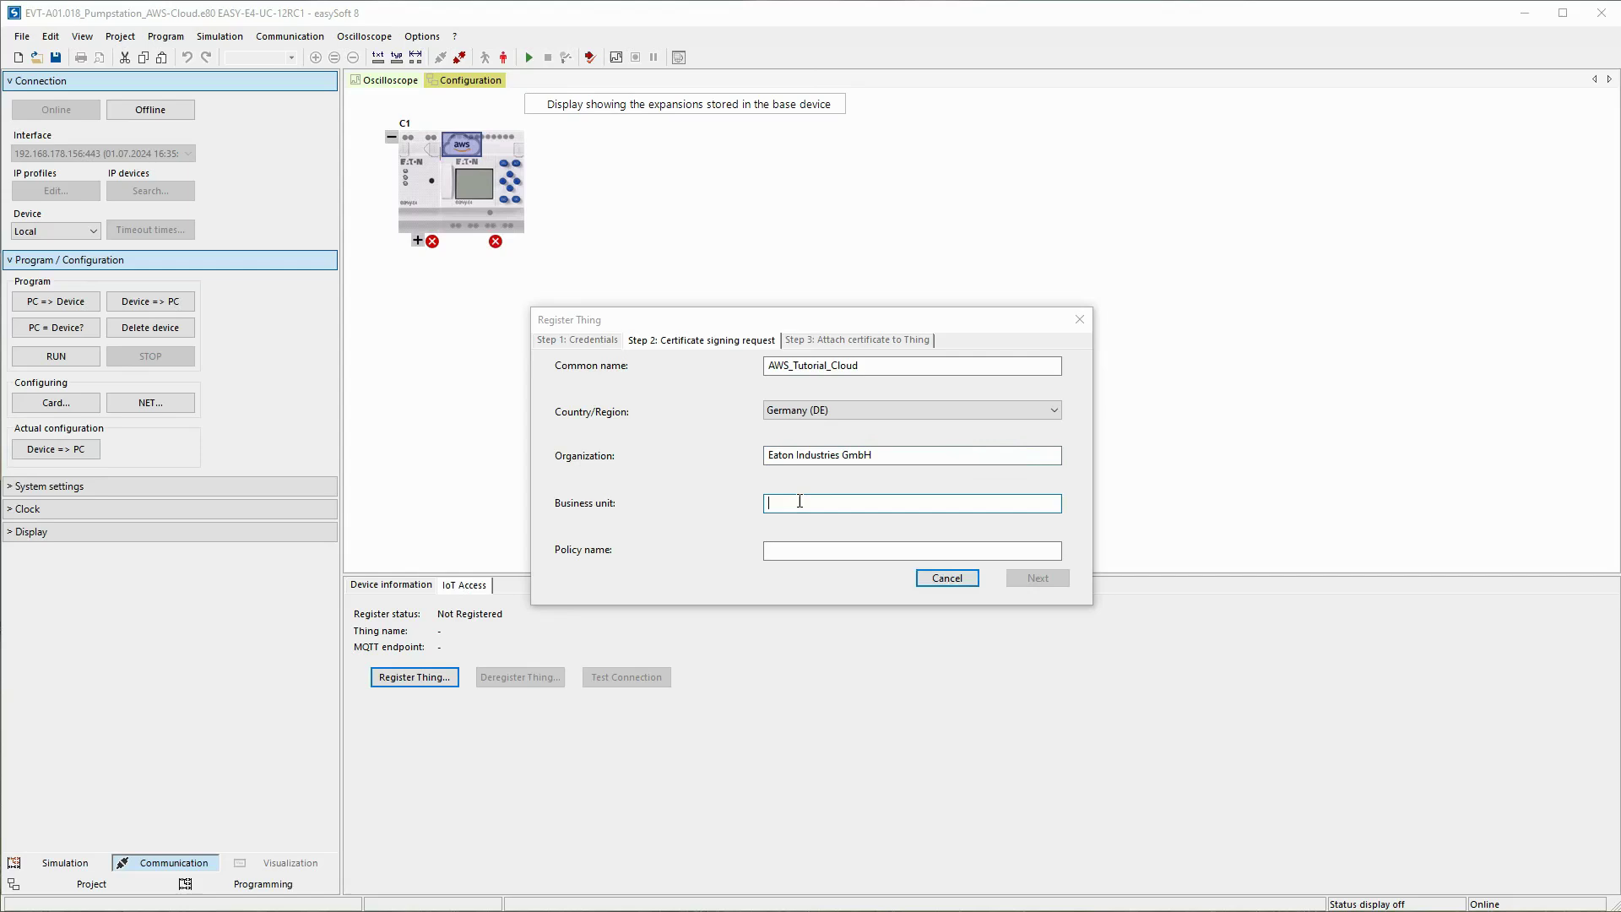
click(799, 502)
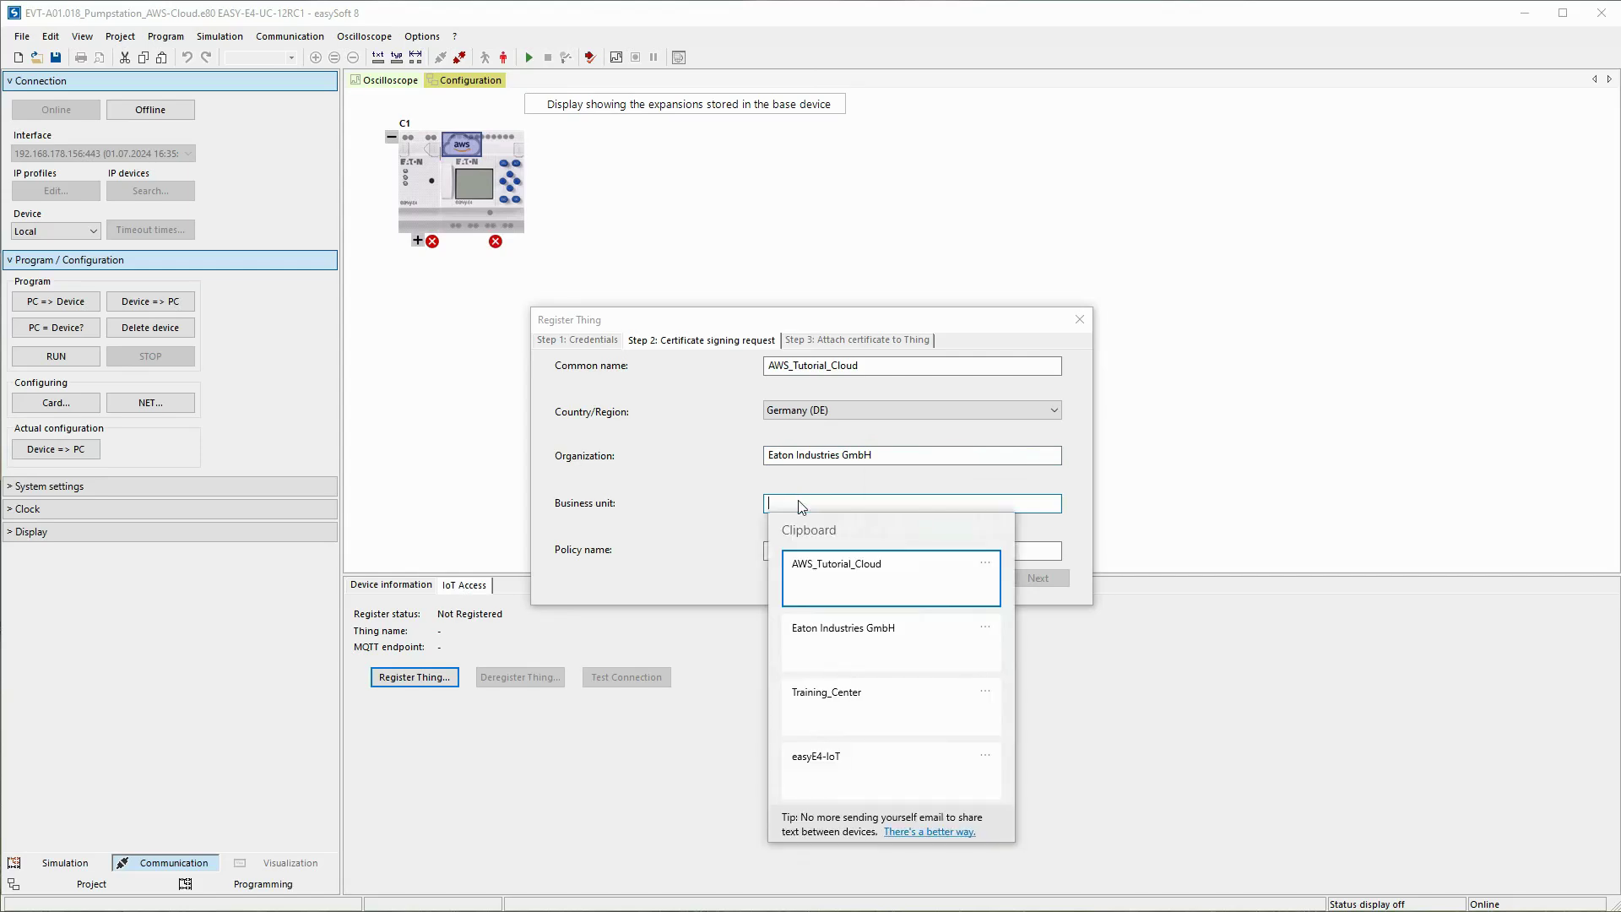
click(815, 682)
click(789, 551)
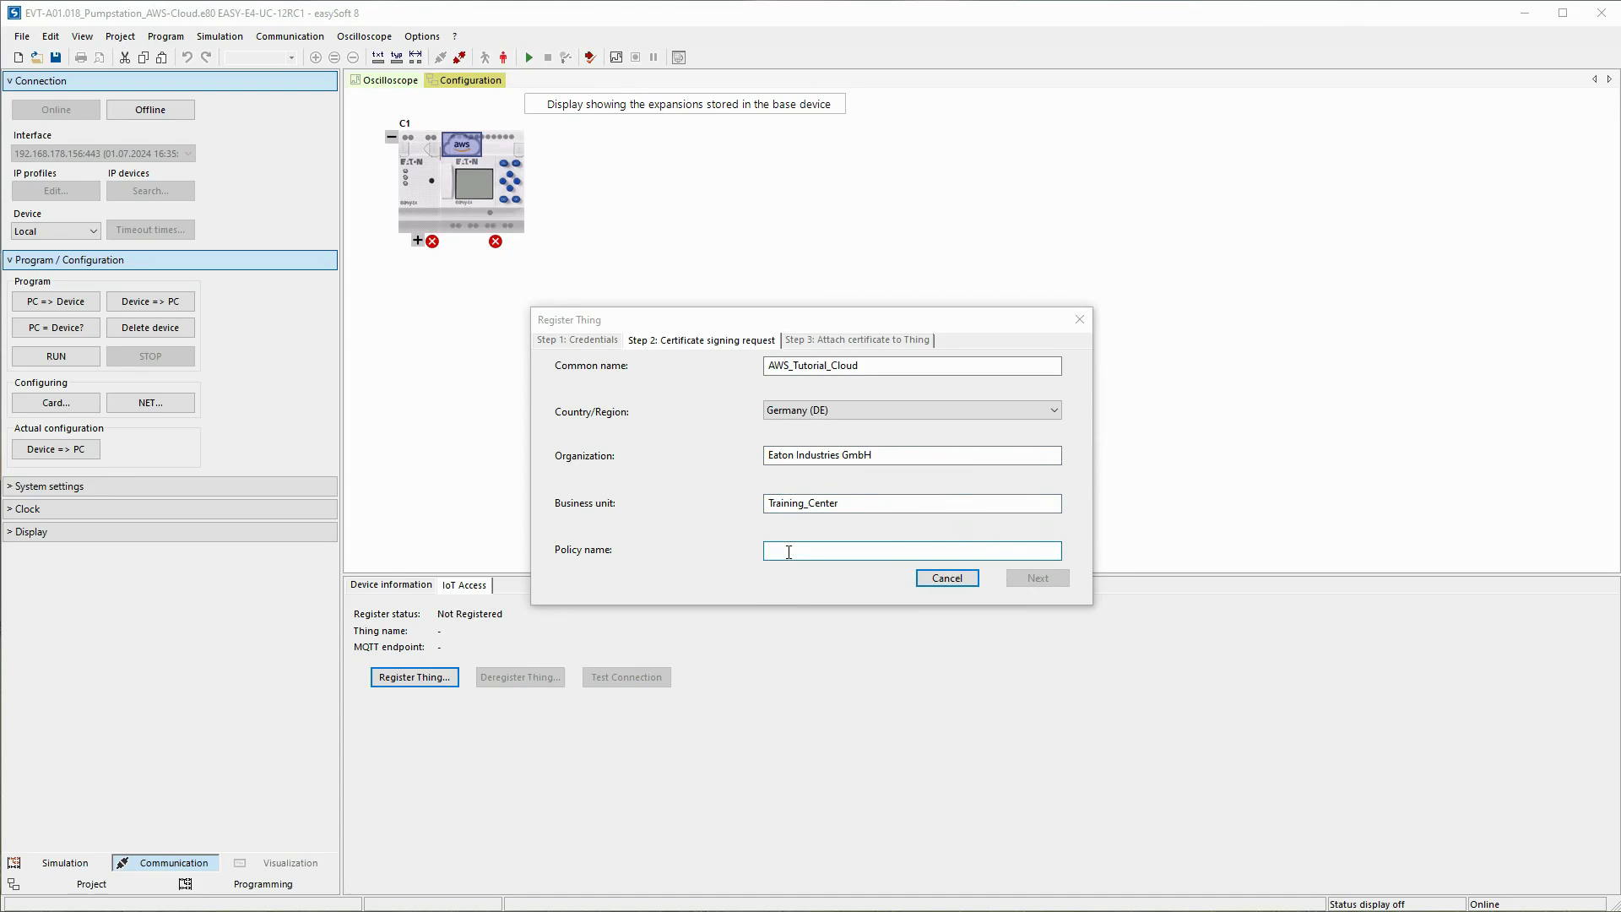
key(super+v)
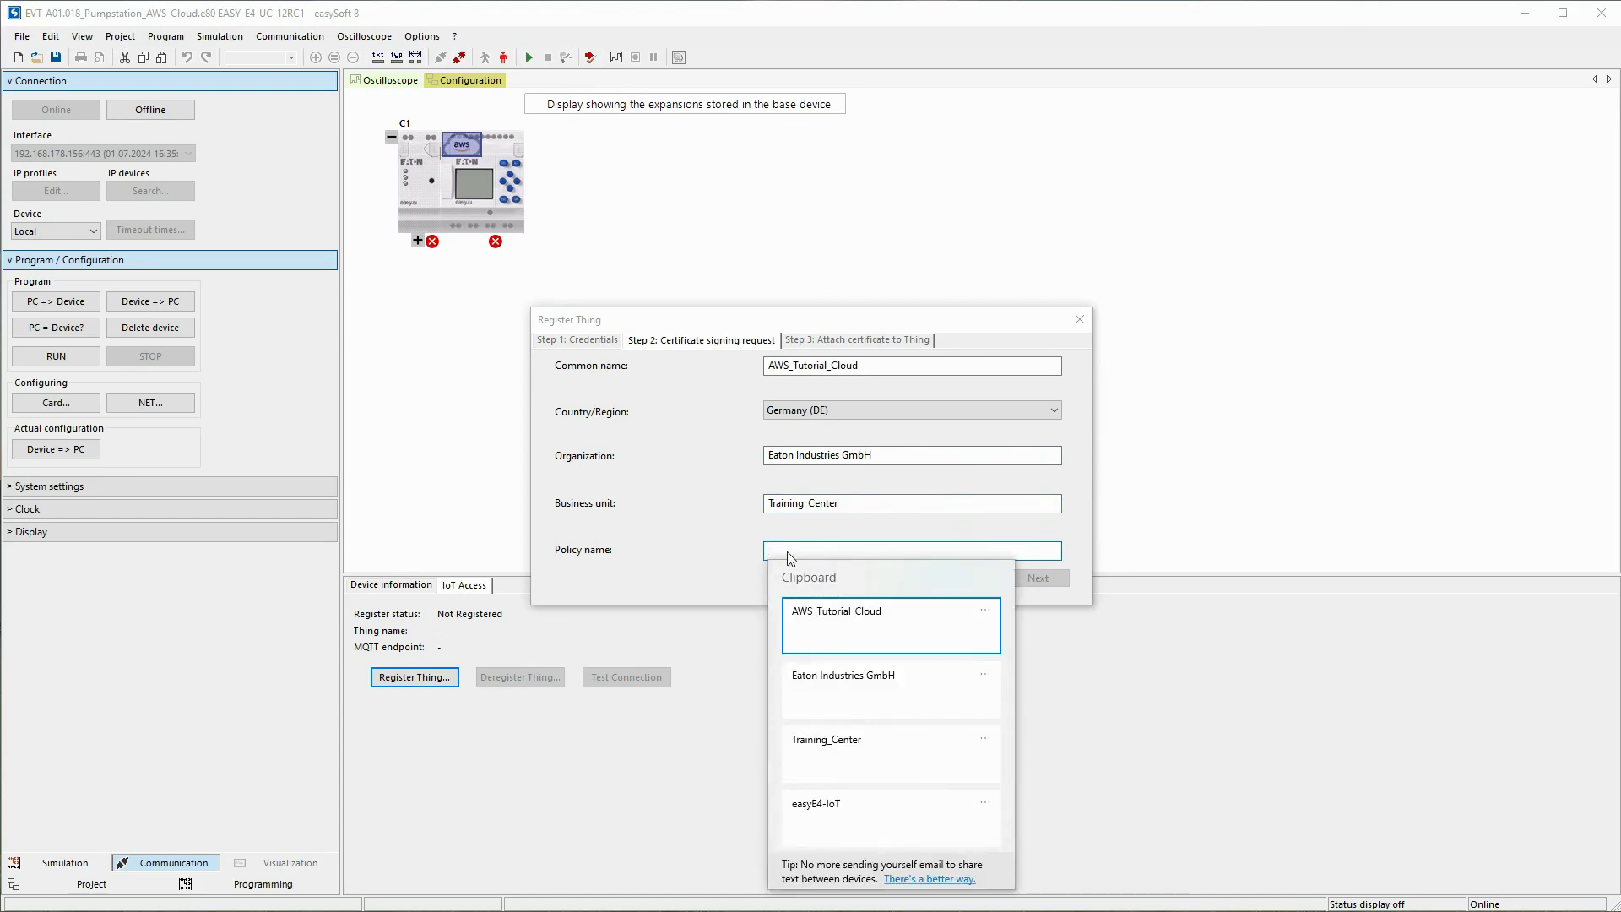
click(813, 817)
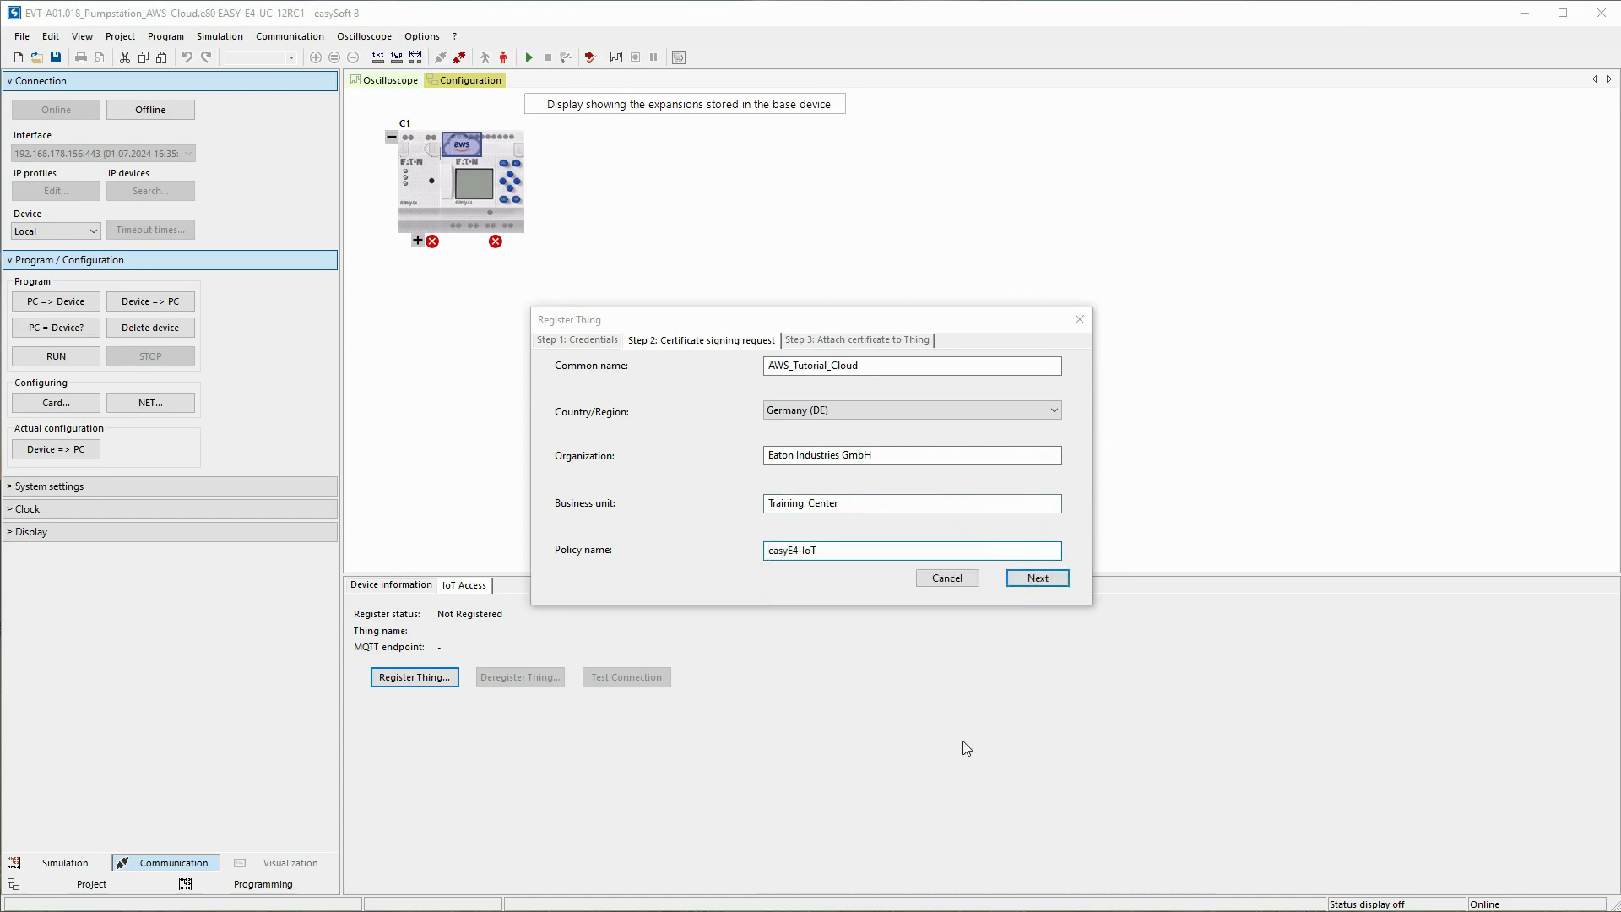
click(1038, 578)
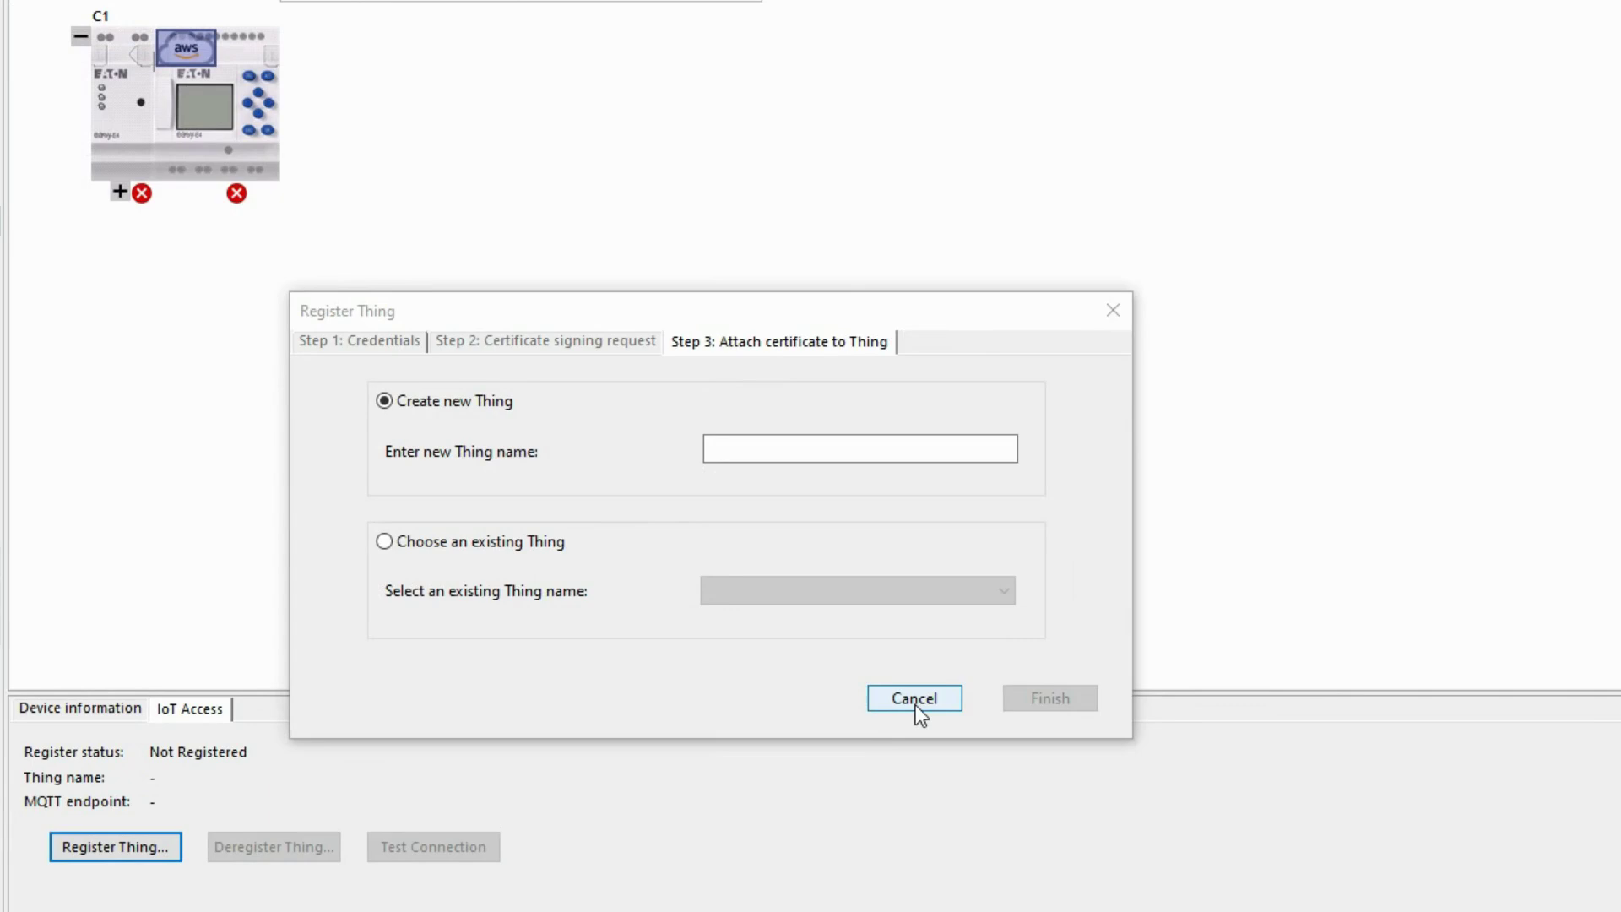
- Name the new Thing AWS_easyE4_Tutorial and finish the registration
click(757, 453)
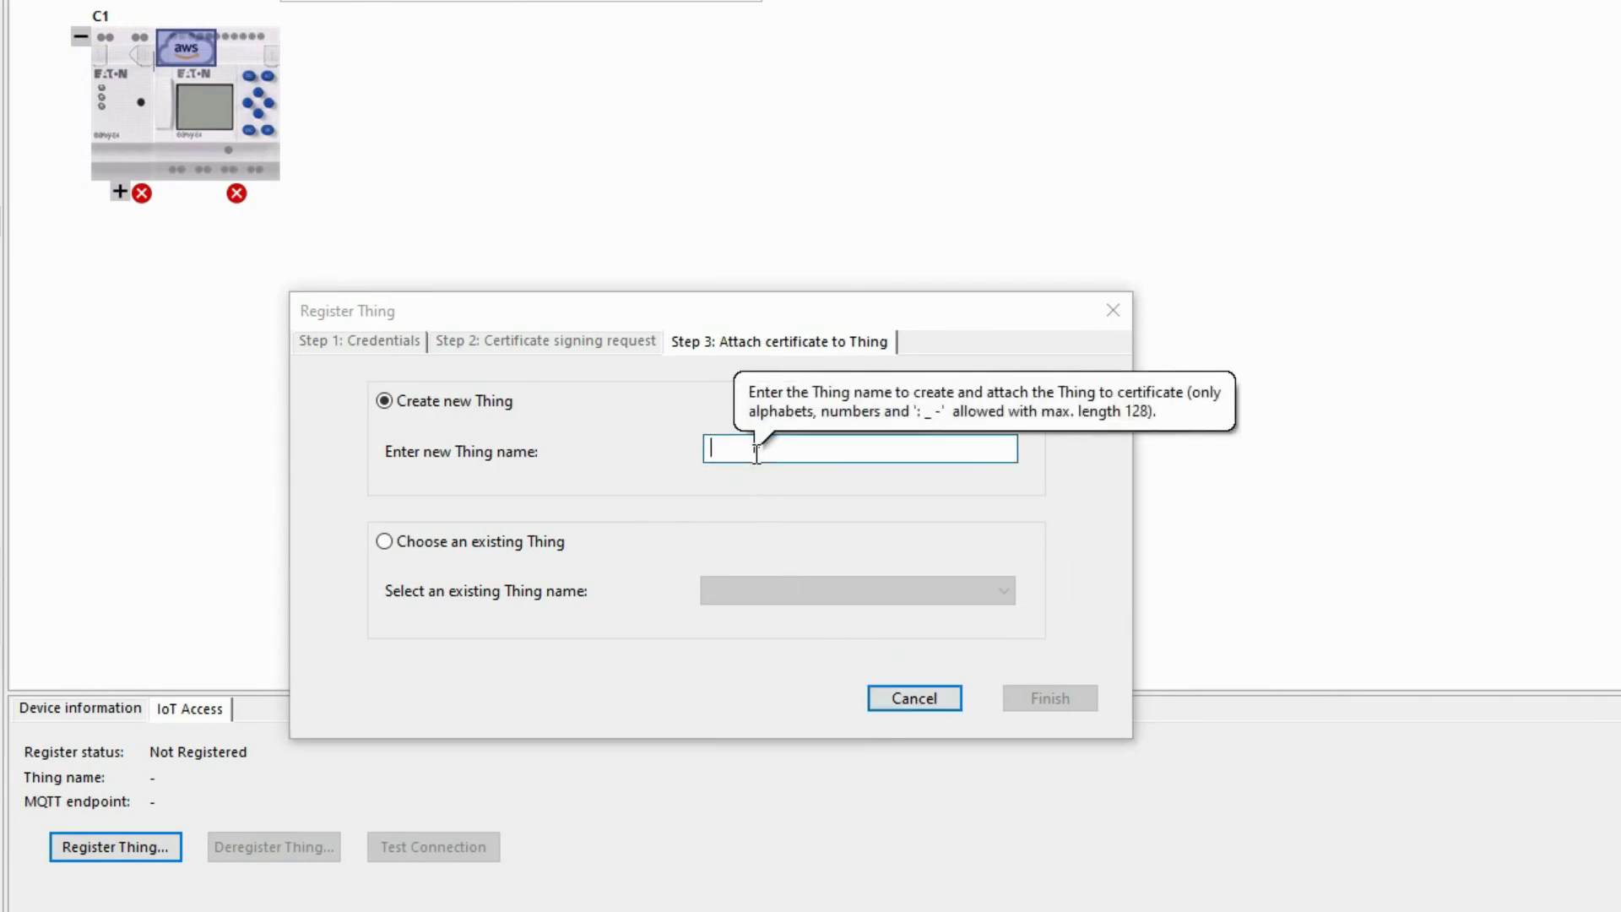
text(AWS_easyE4_Tutorial)
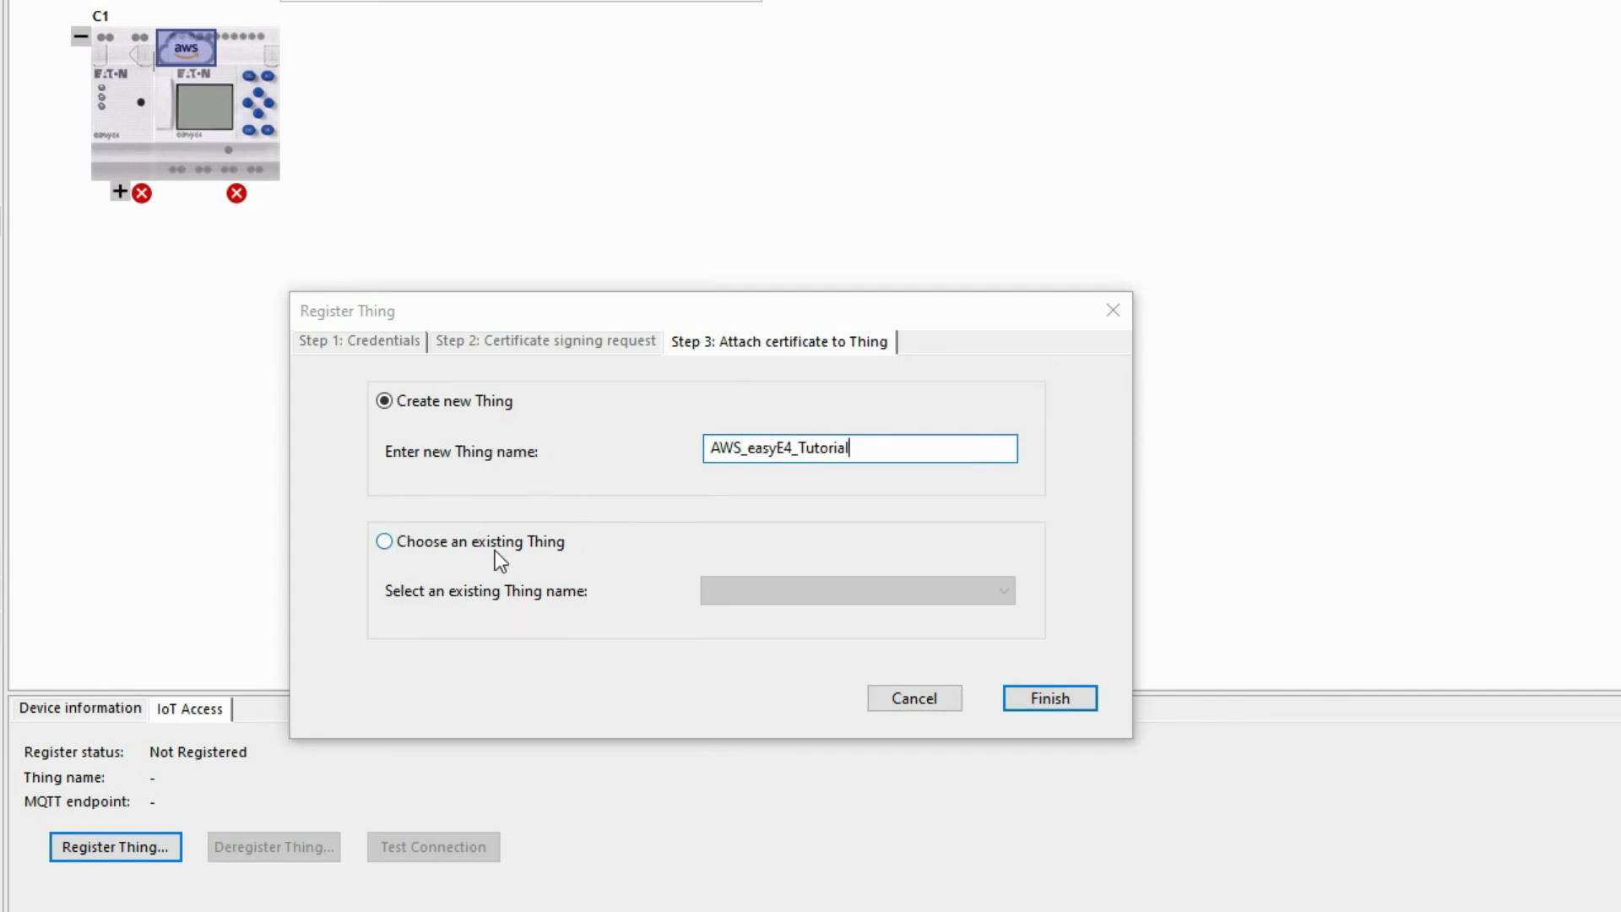
click(1040, 697)
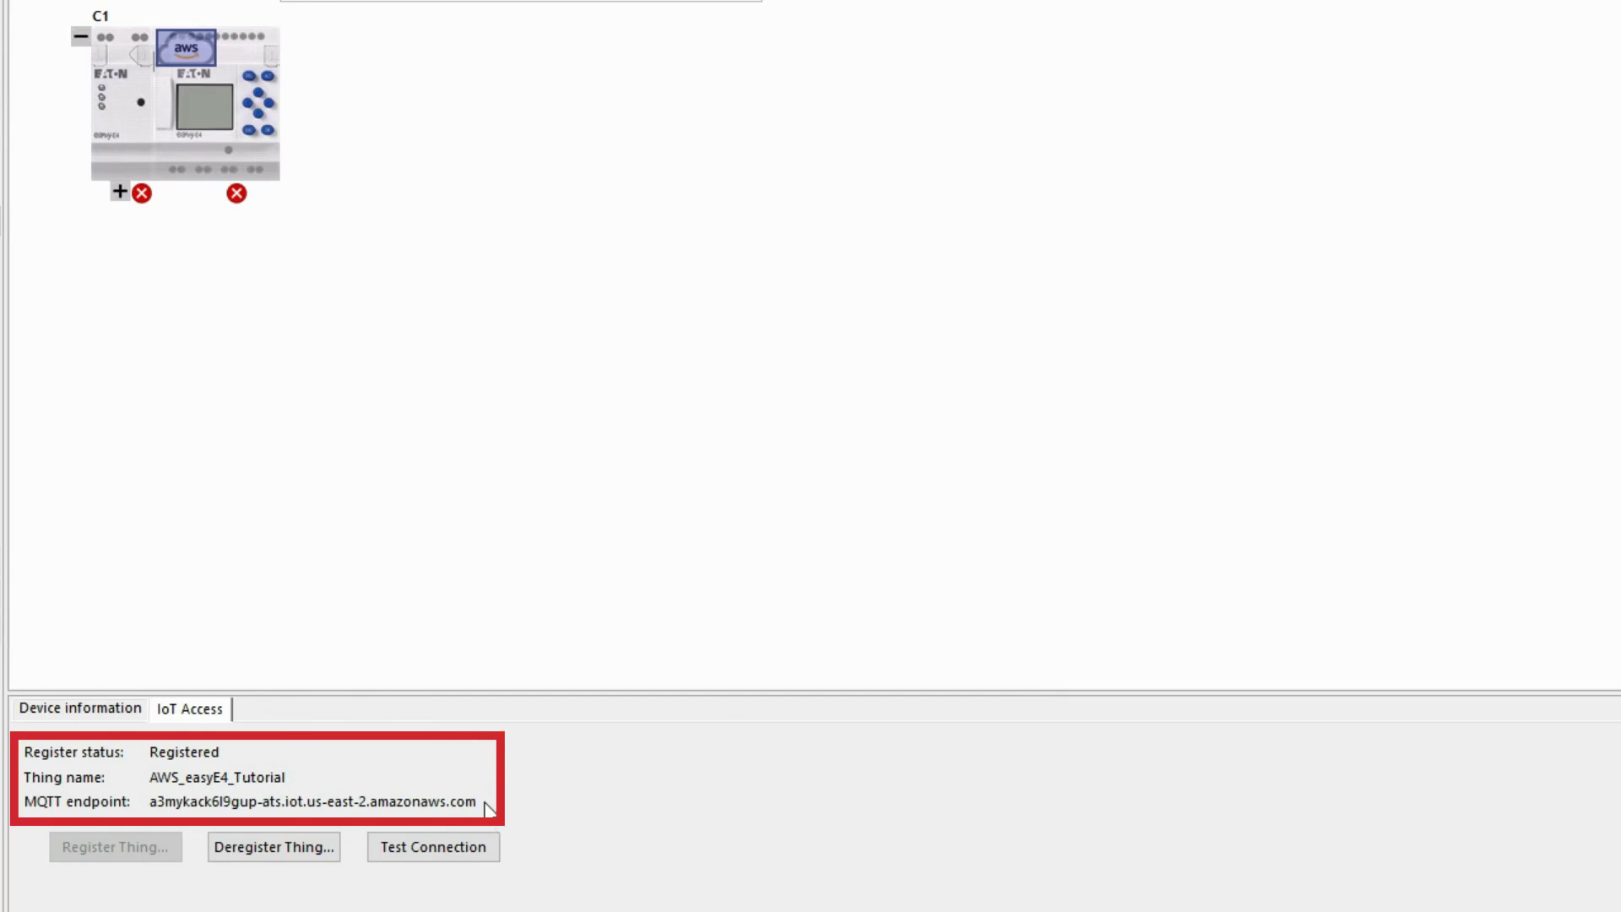
- Select the device's base module to check its Registered status and MQTT endpoint
click(243, 116)
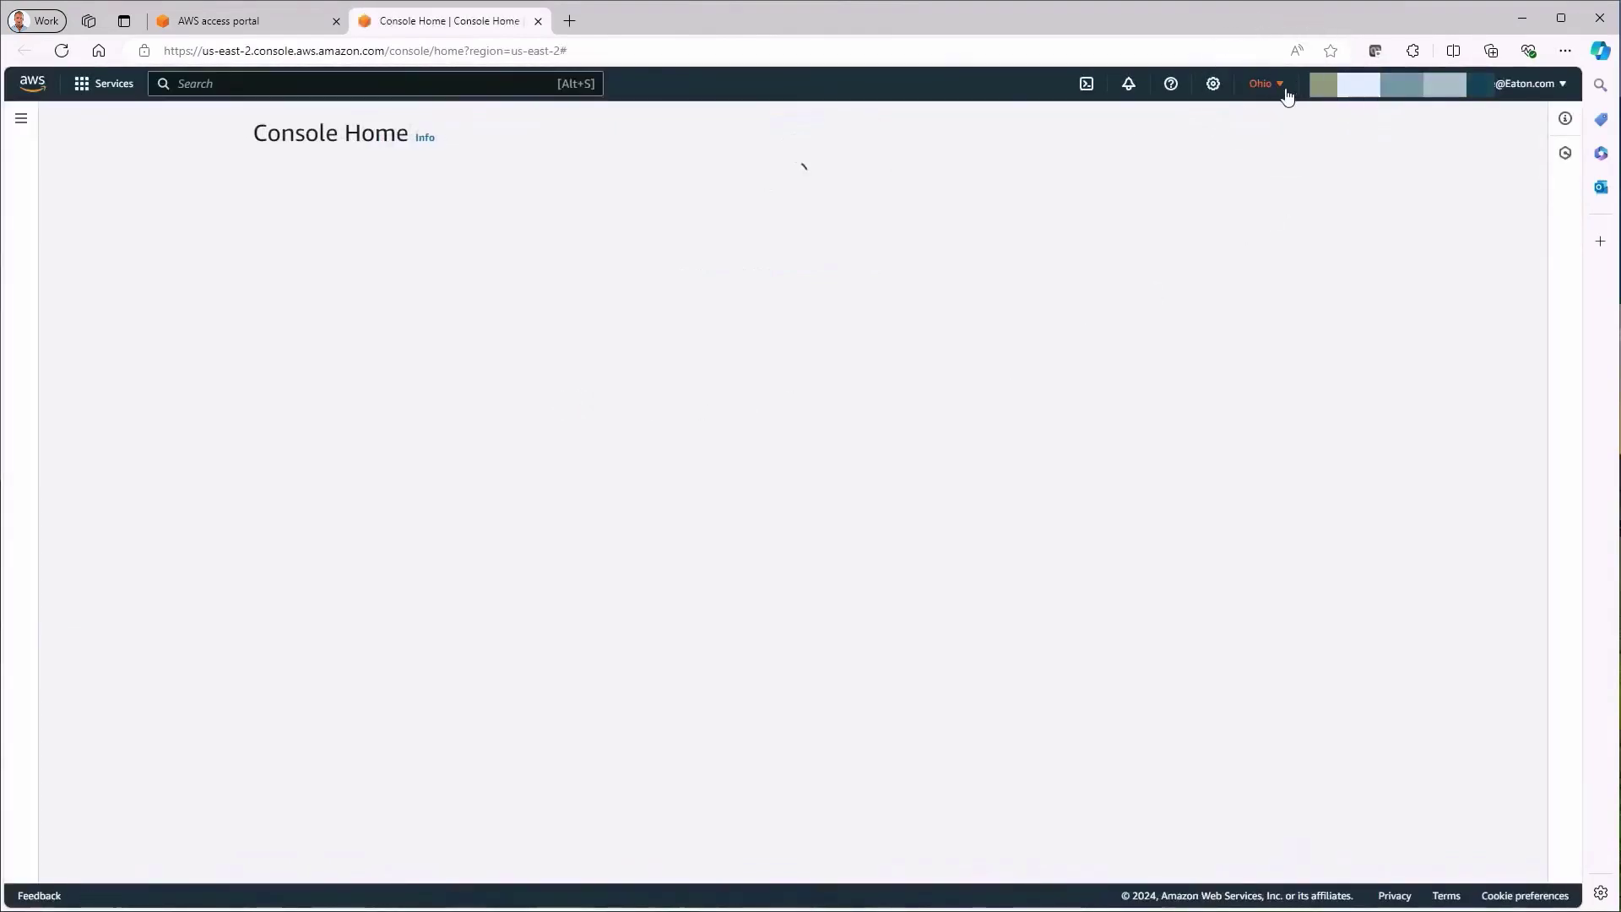
- Confirm the Ohio region, search 'iot' and add IoT Core to favourites
click(1283, 91)
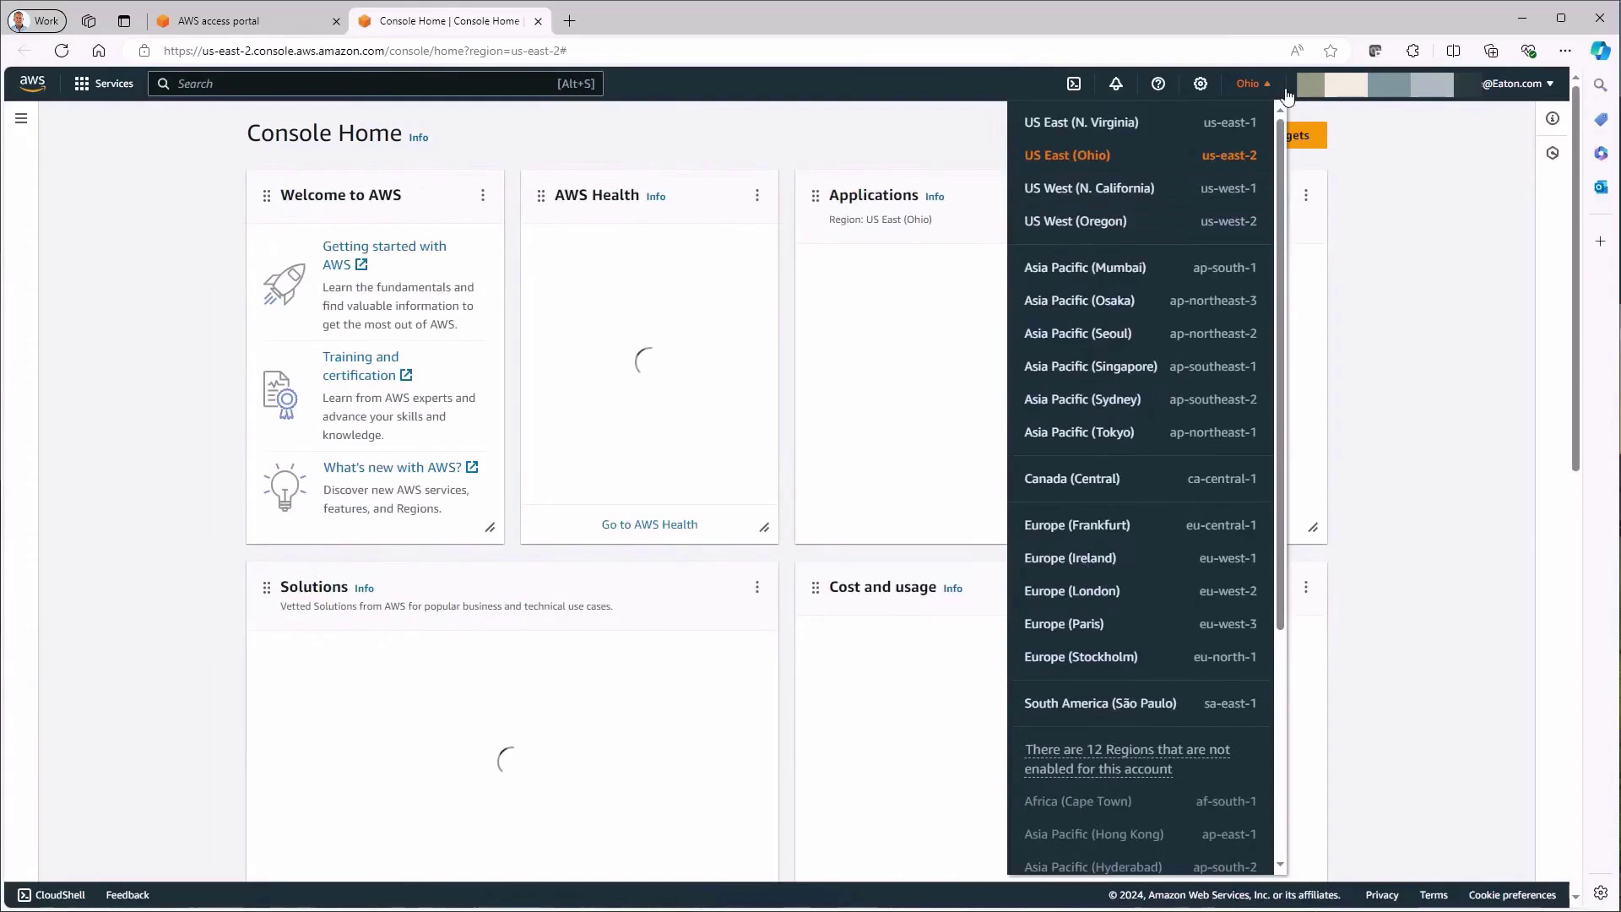
click(309, 82)
text(iotA)
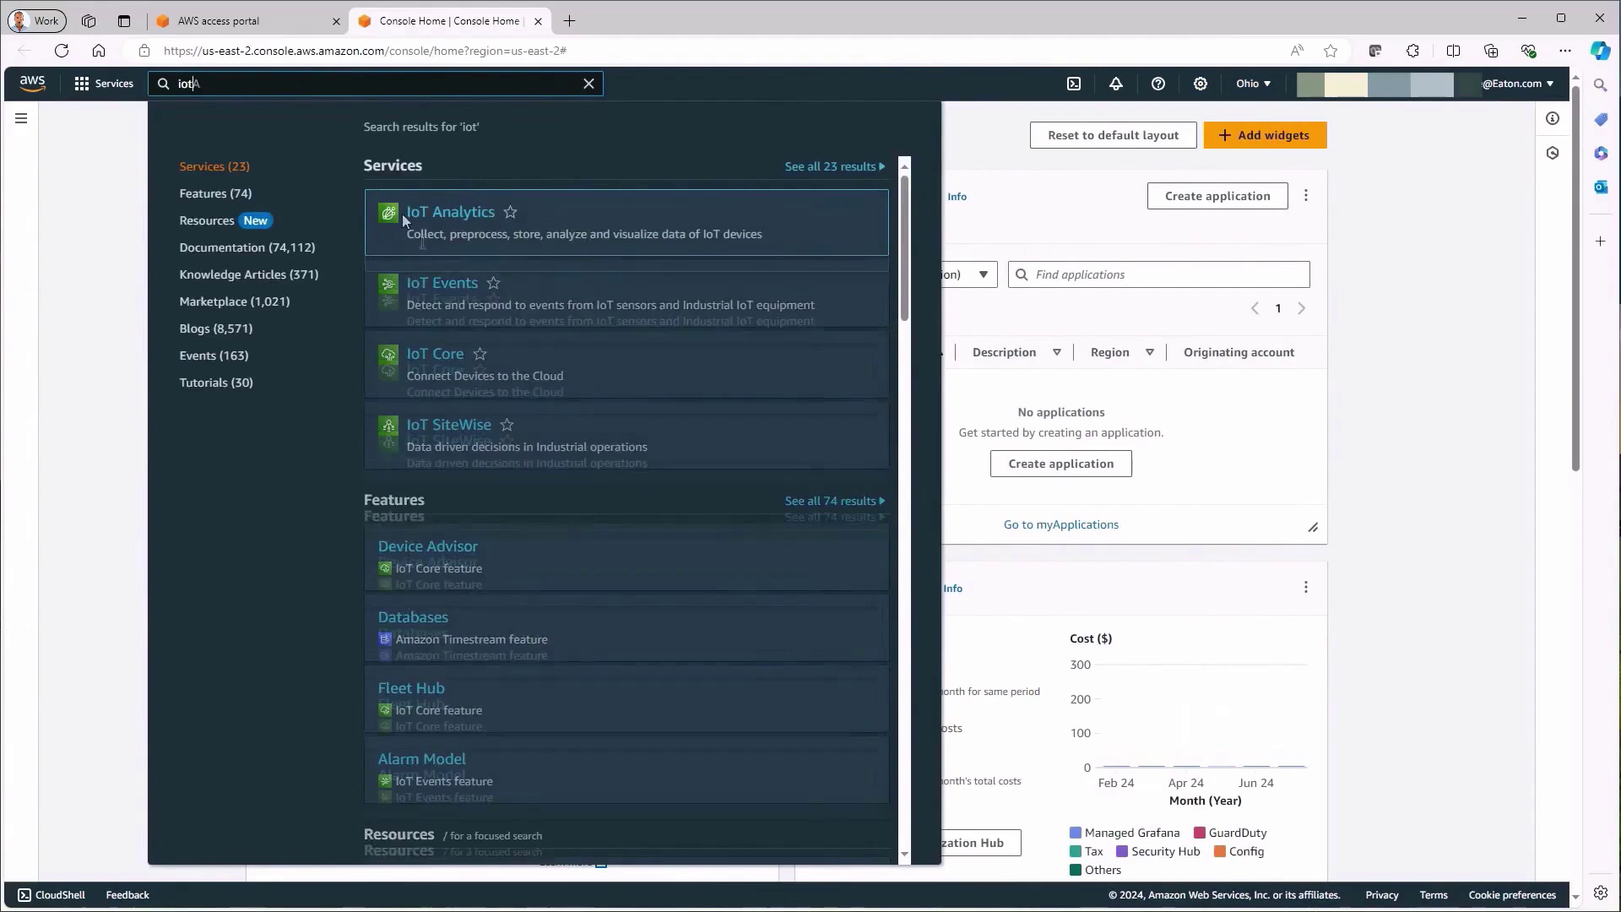
click(481, 358)
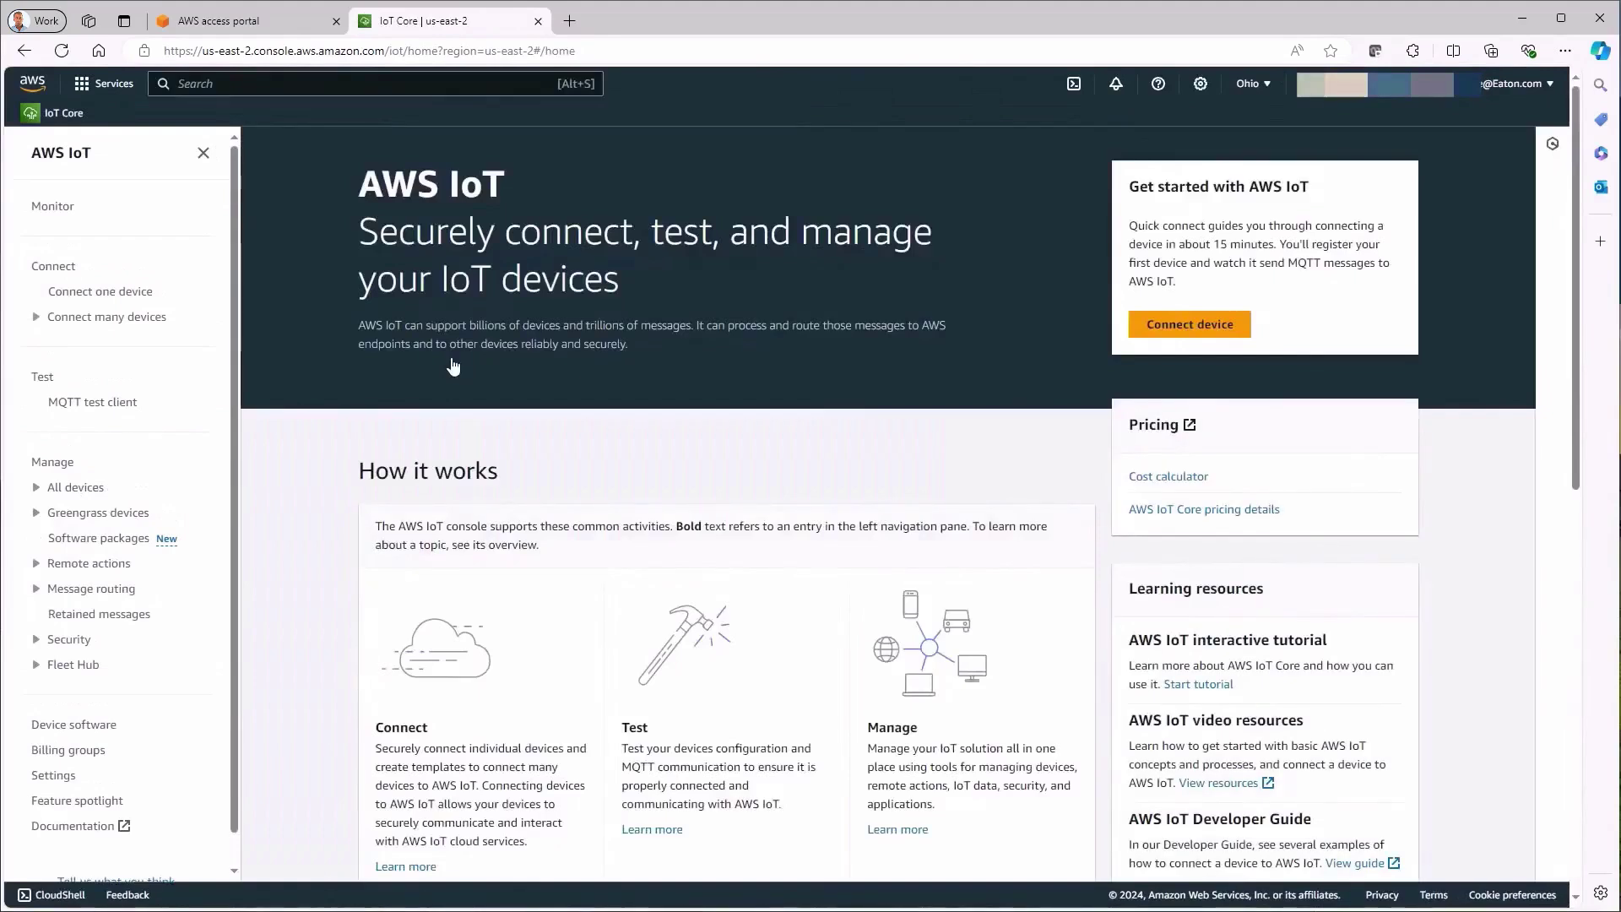
- Open the AWS_easyE4_Tutorial Thing and view its attached certificate's details
click(88, 492)
click(85, 515)
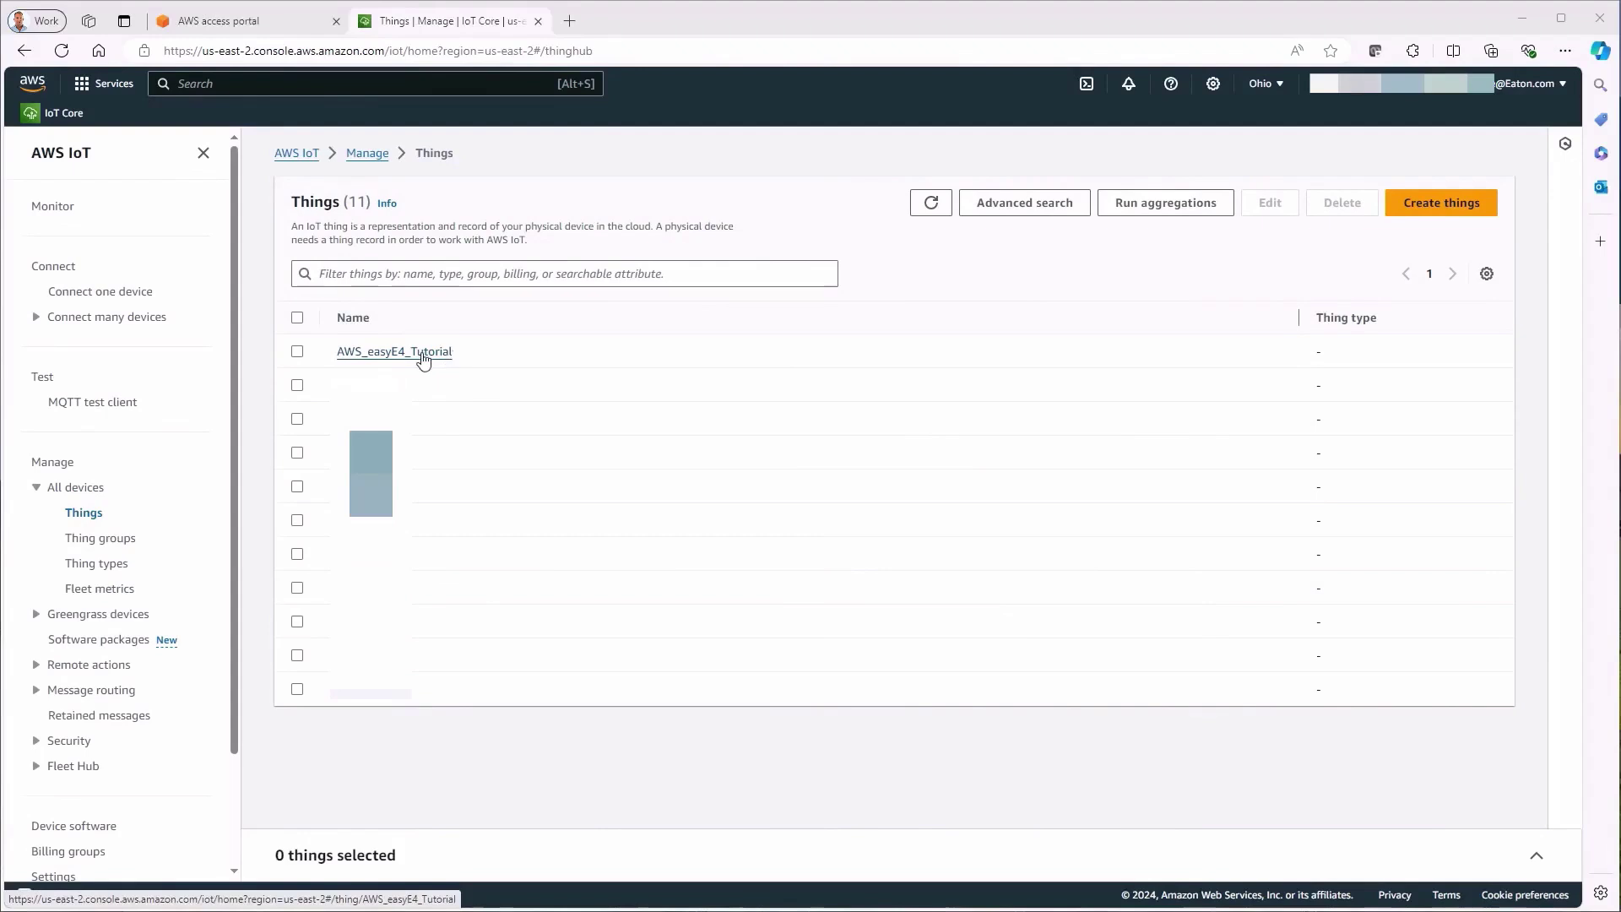
click(423, 354)
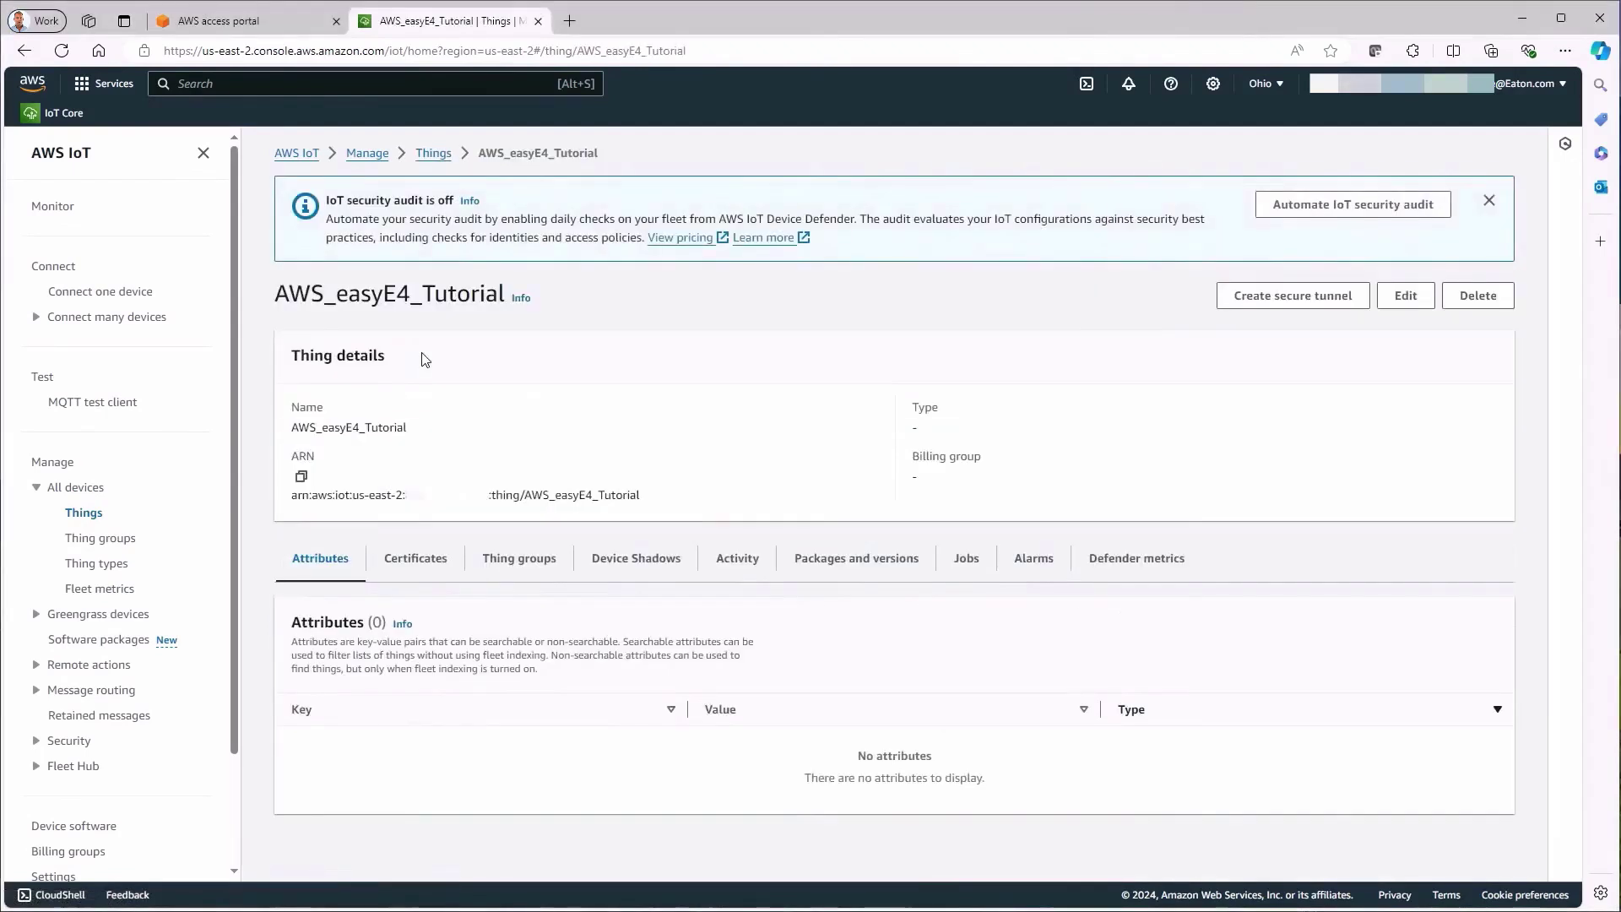
click(443, 570)
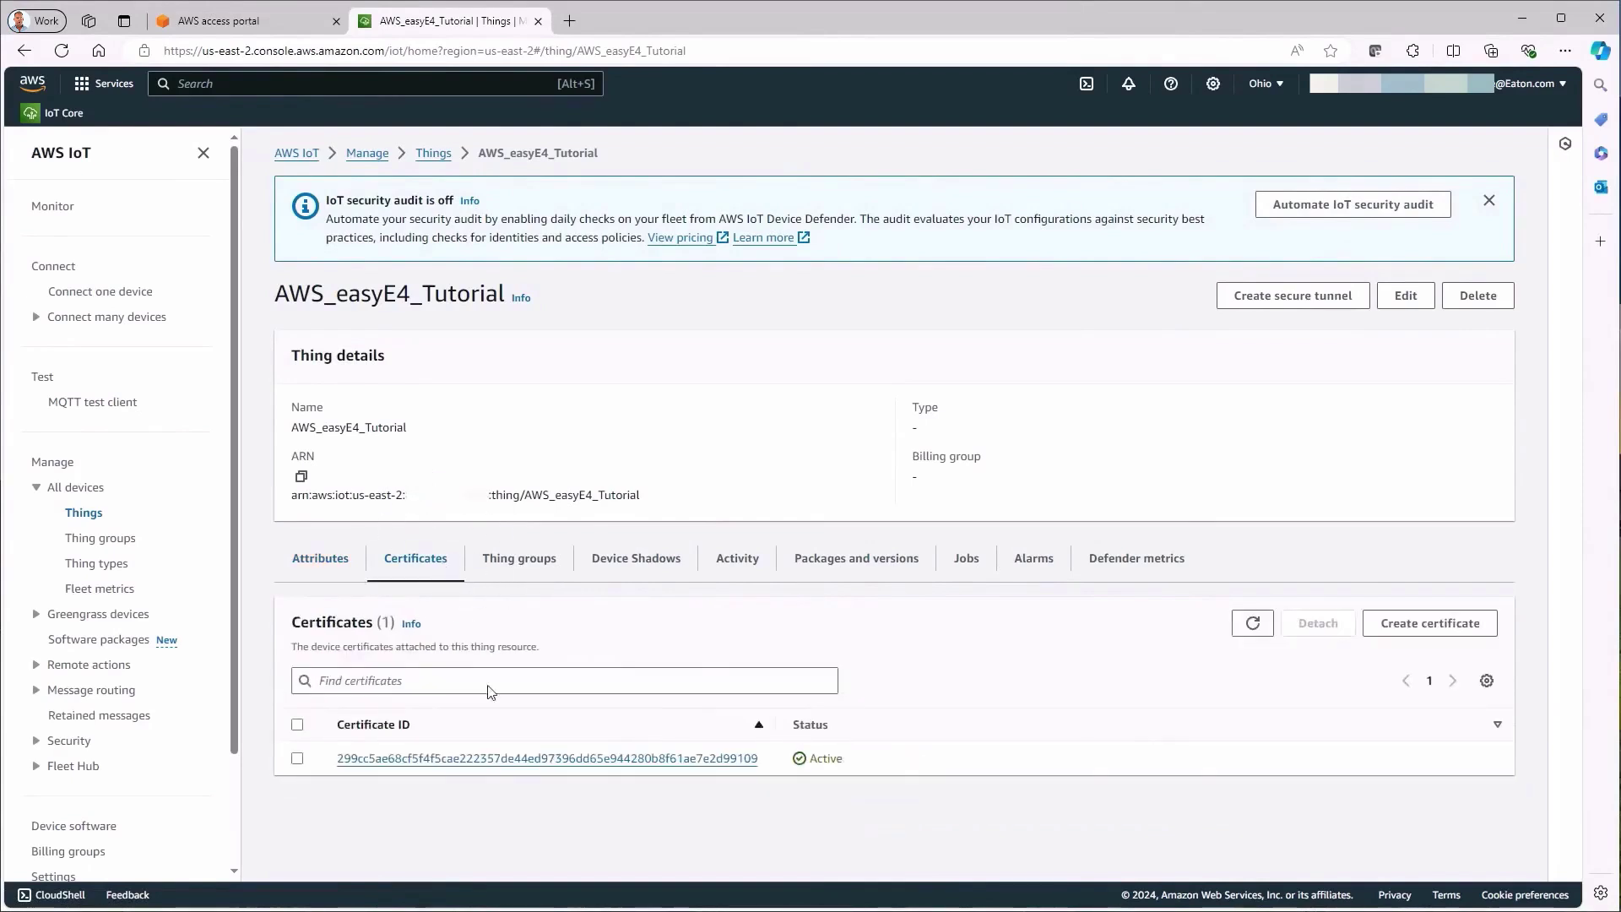
click(531, 760)
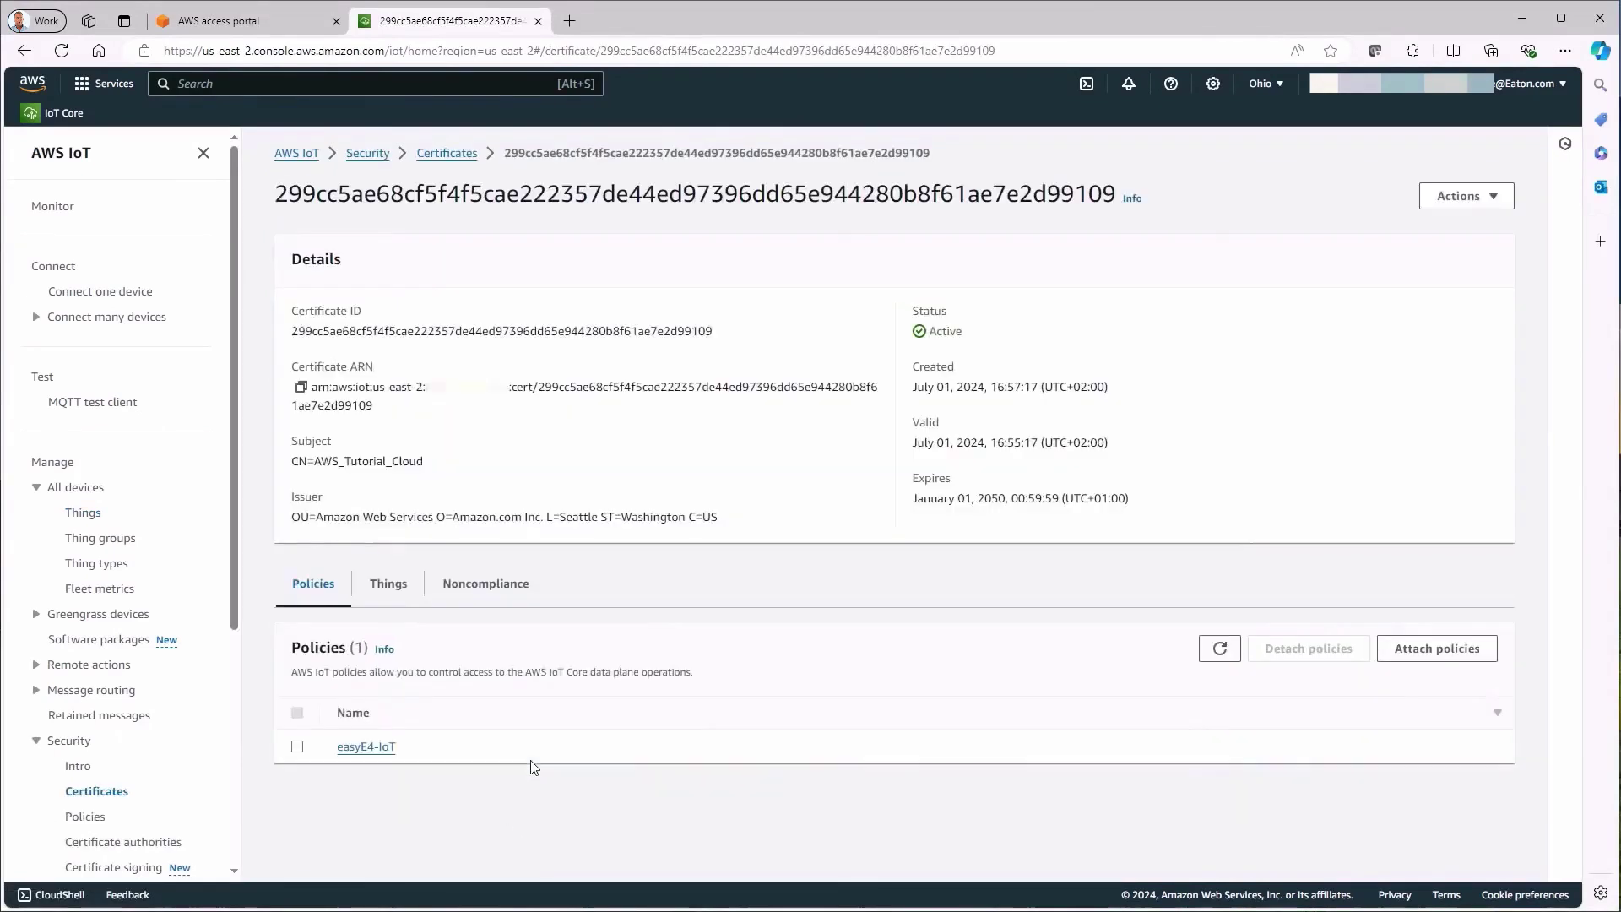
- Review the easyE4-IoT policy's Allow actions, then return to the AWS_easyE4_Tutorial thing page
click(385, 746)
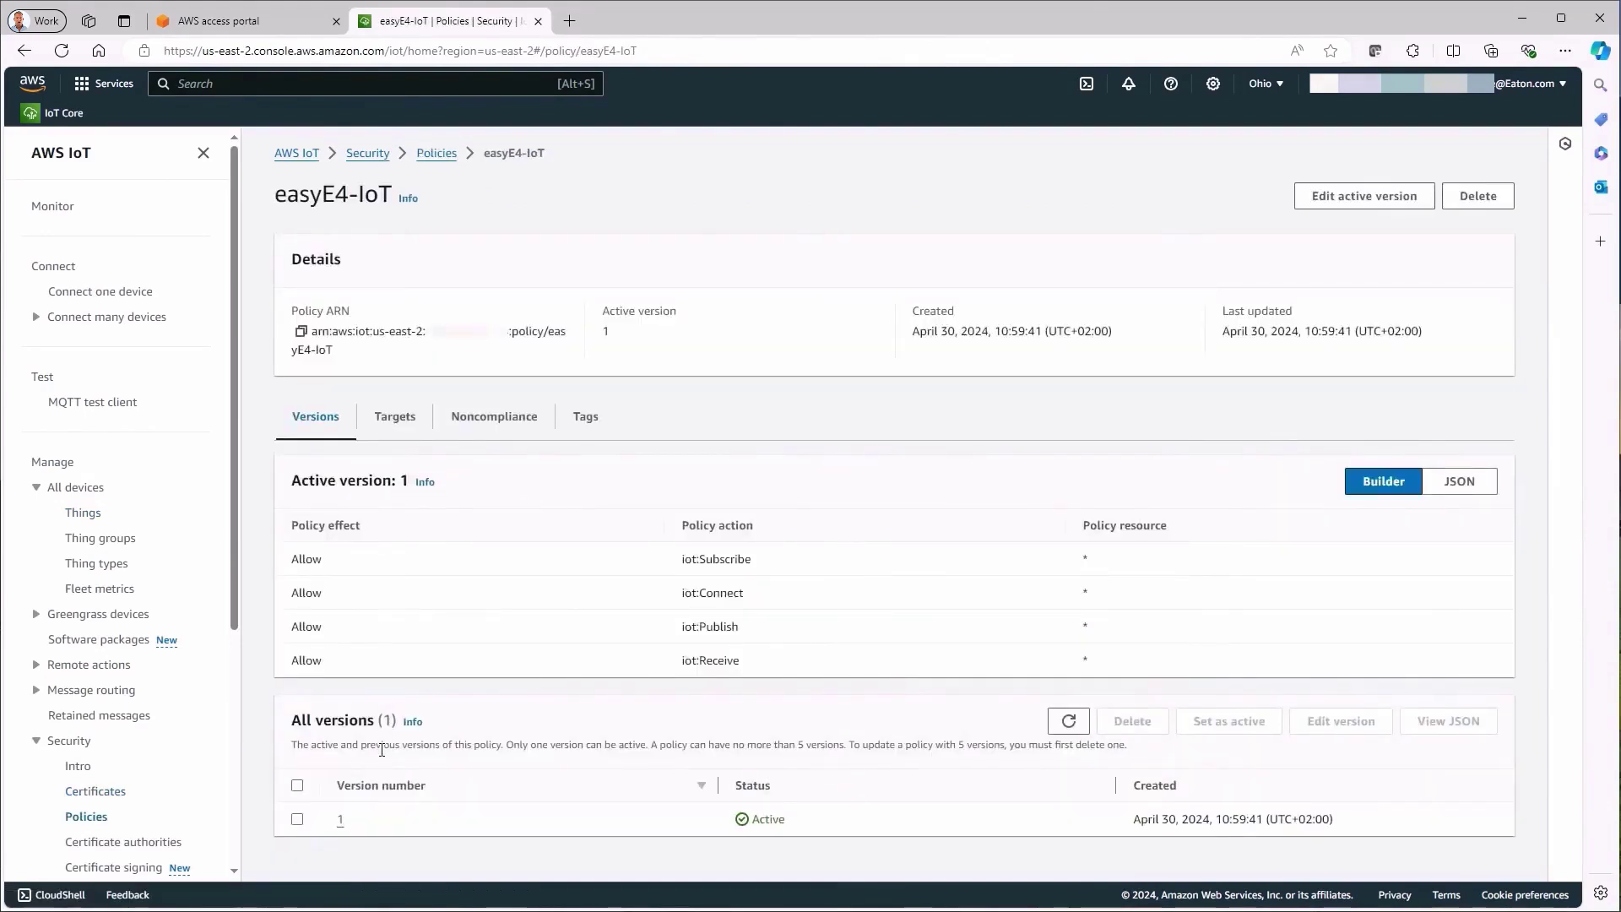
click(374, 595)
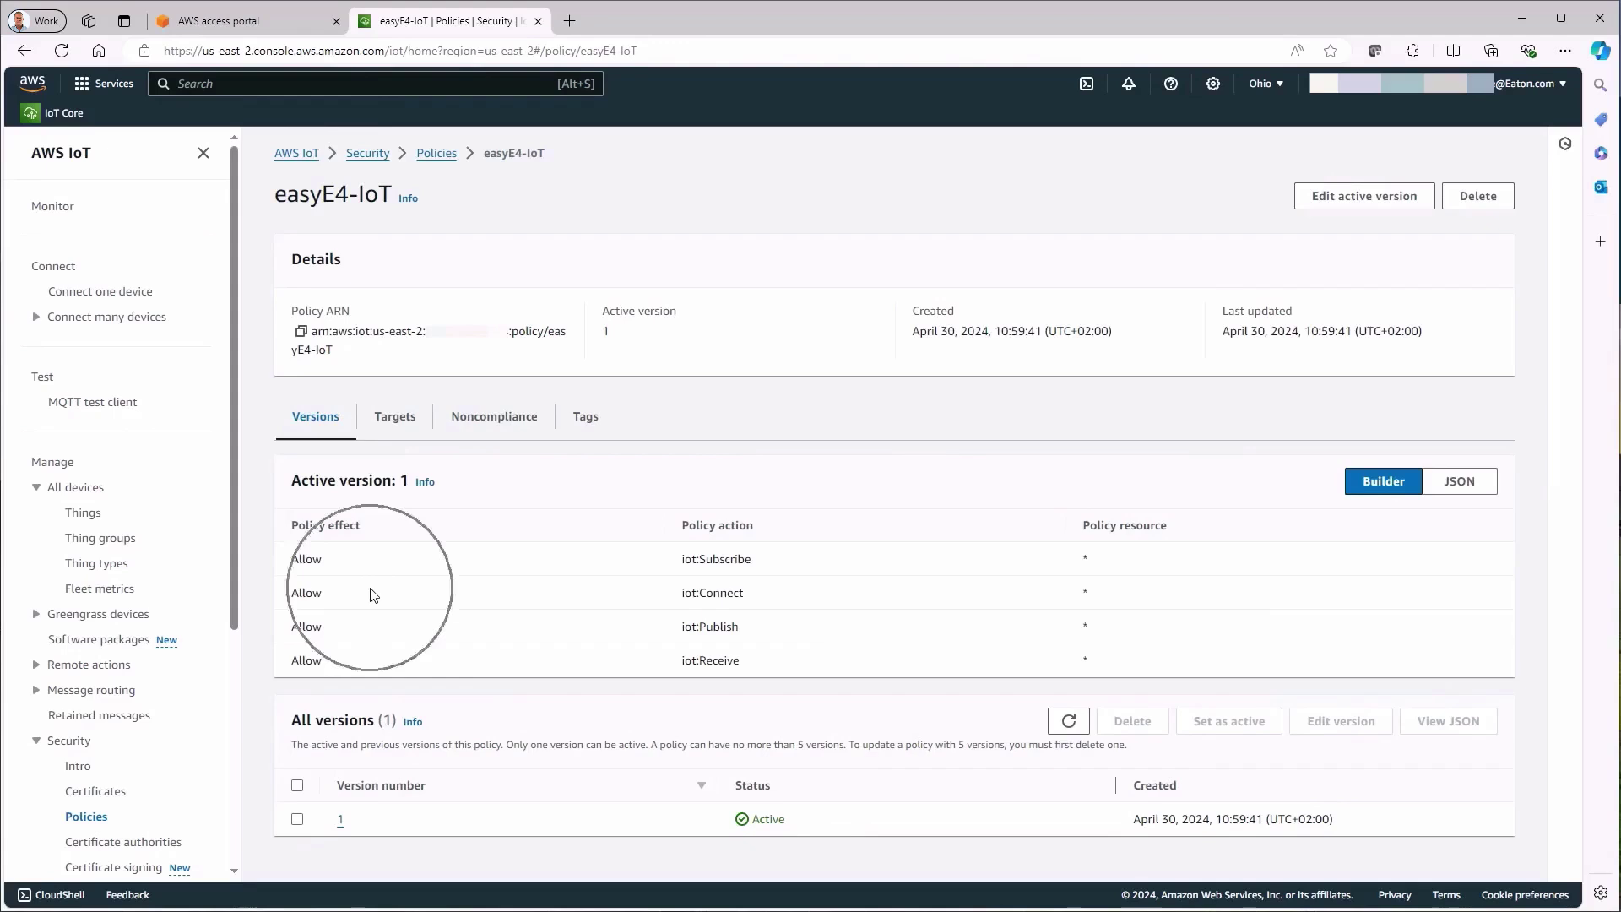
click(374, 629)
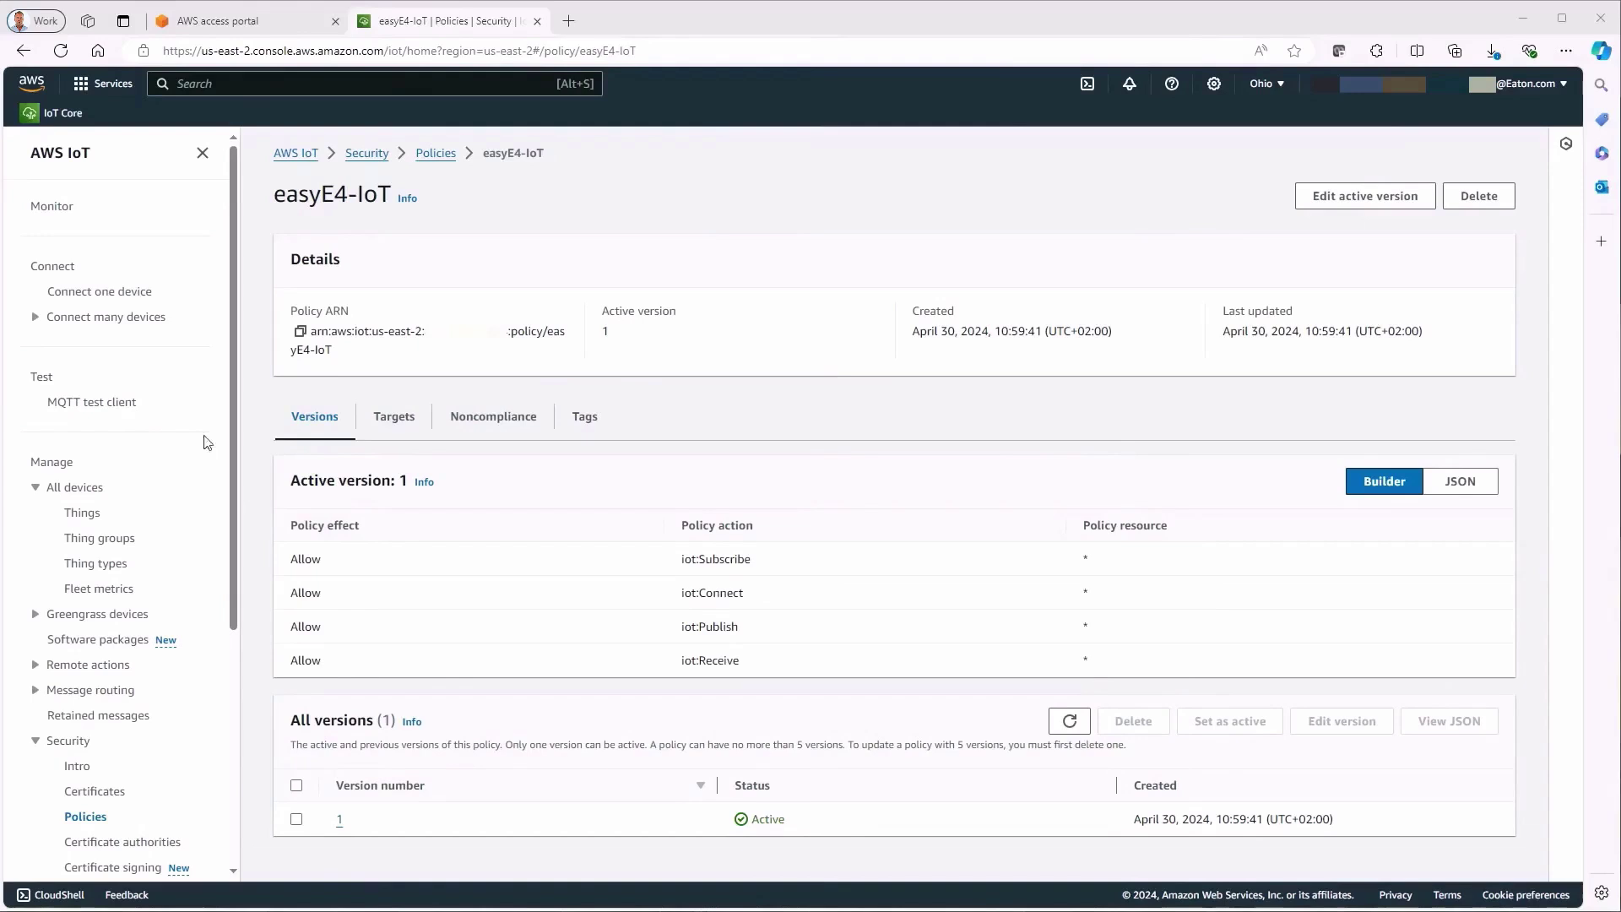
click(25, 53)
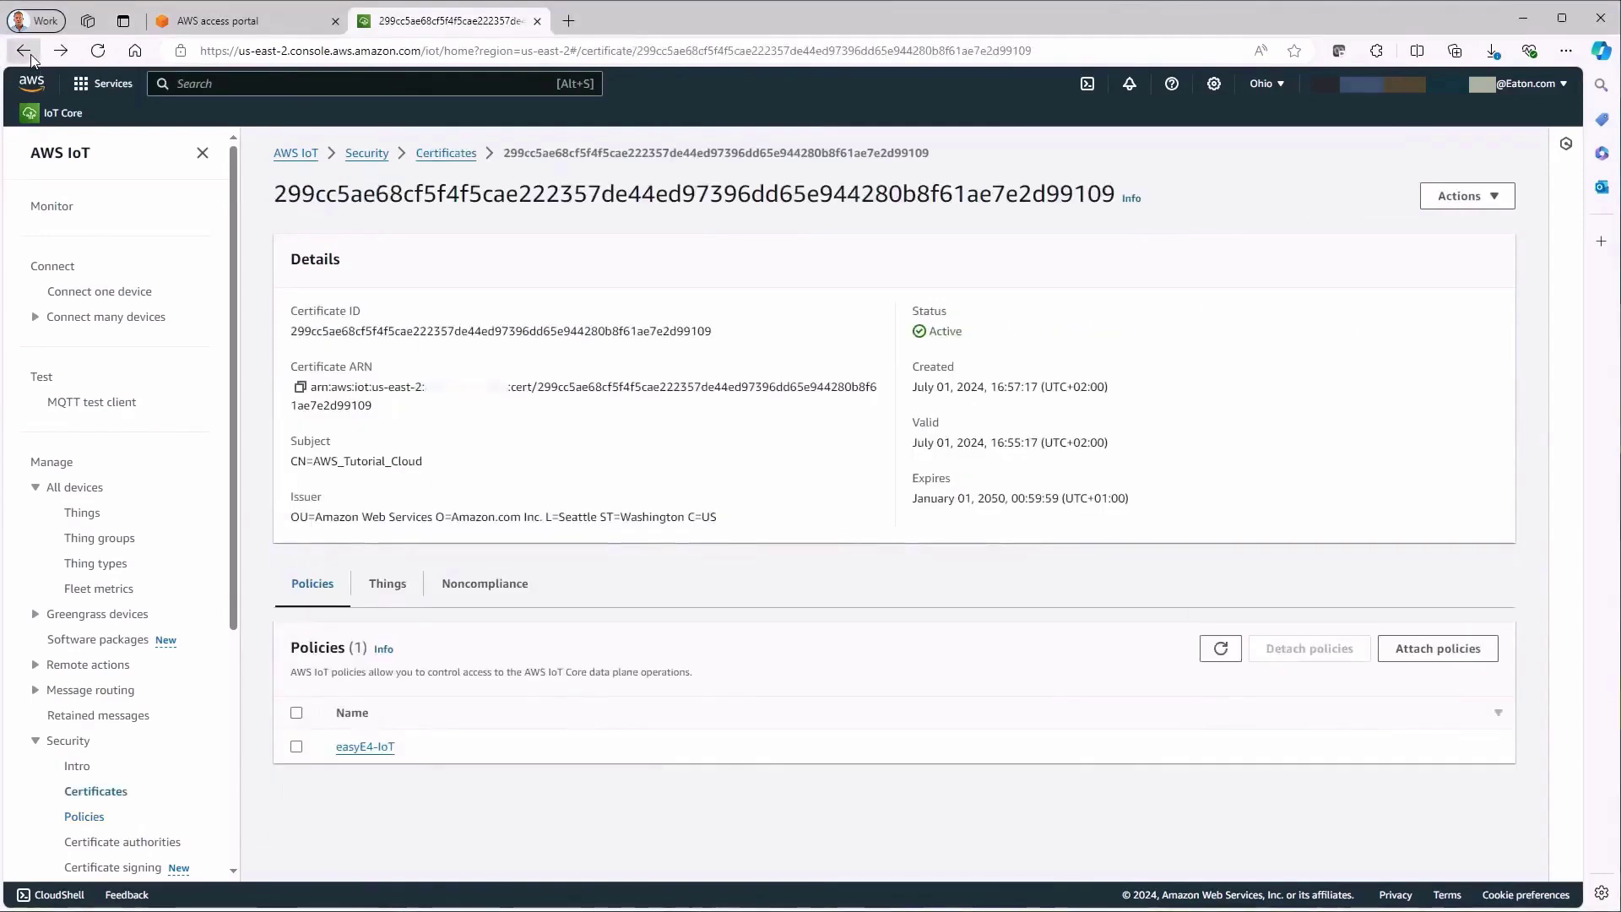
click(28, 54)
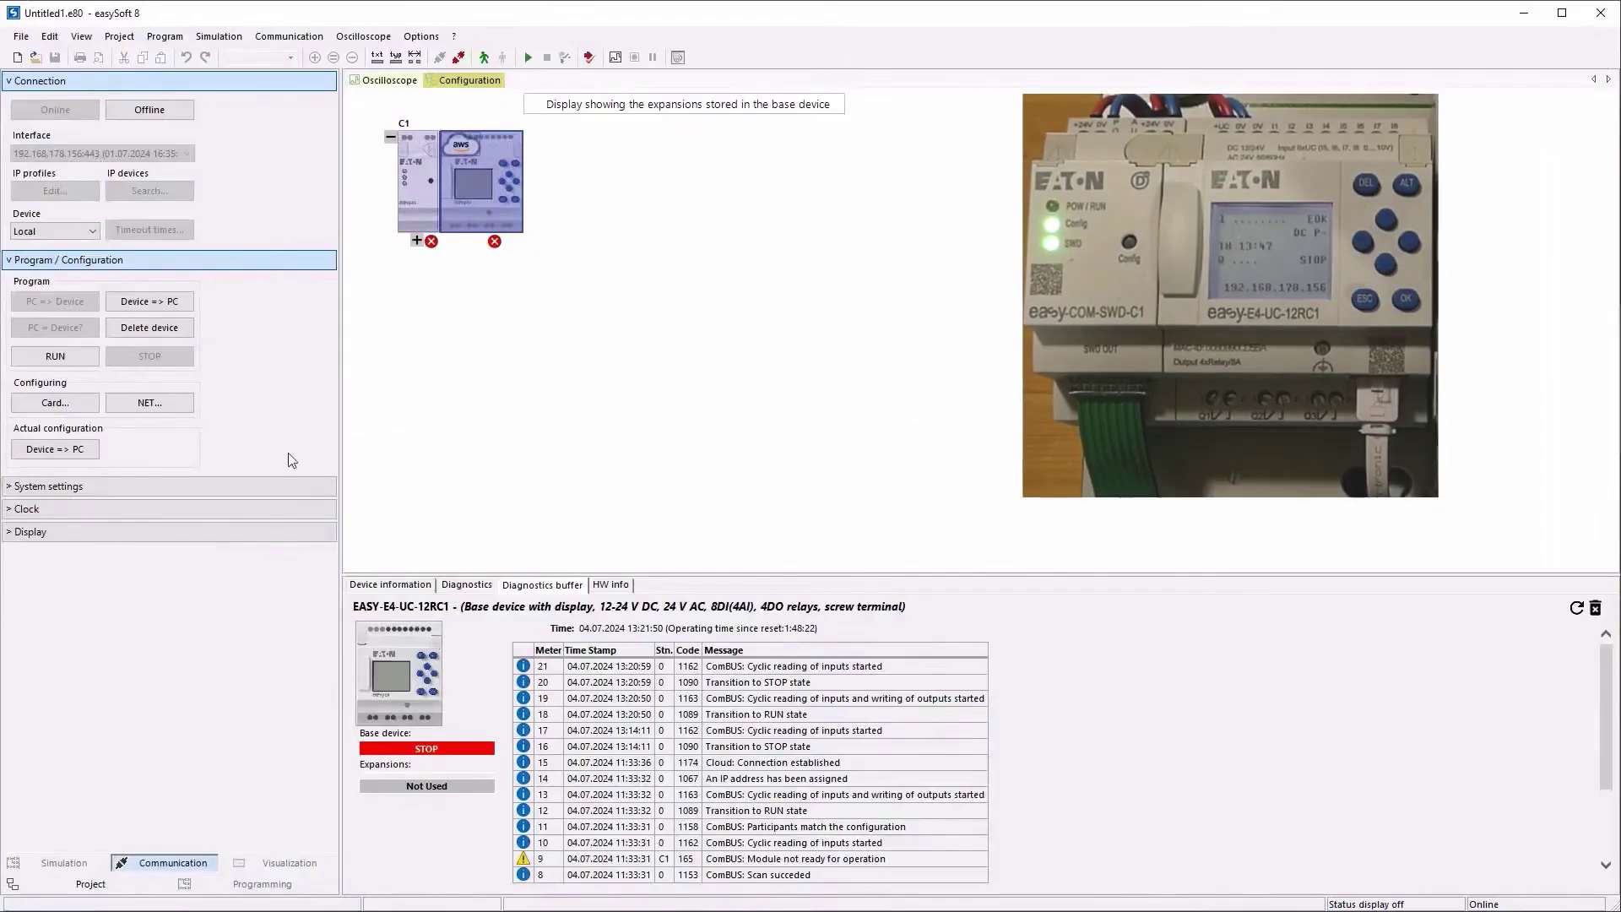
- Switch the easyE4 controller to RUN in the Program/Configuration panel
click(84, 360)
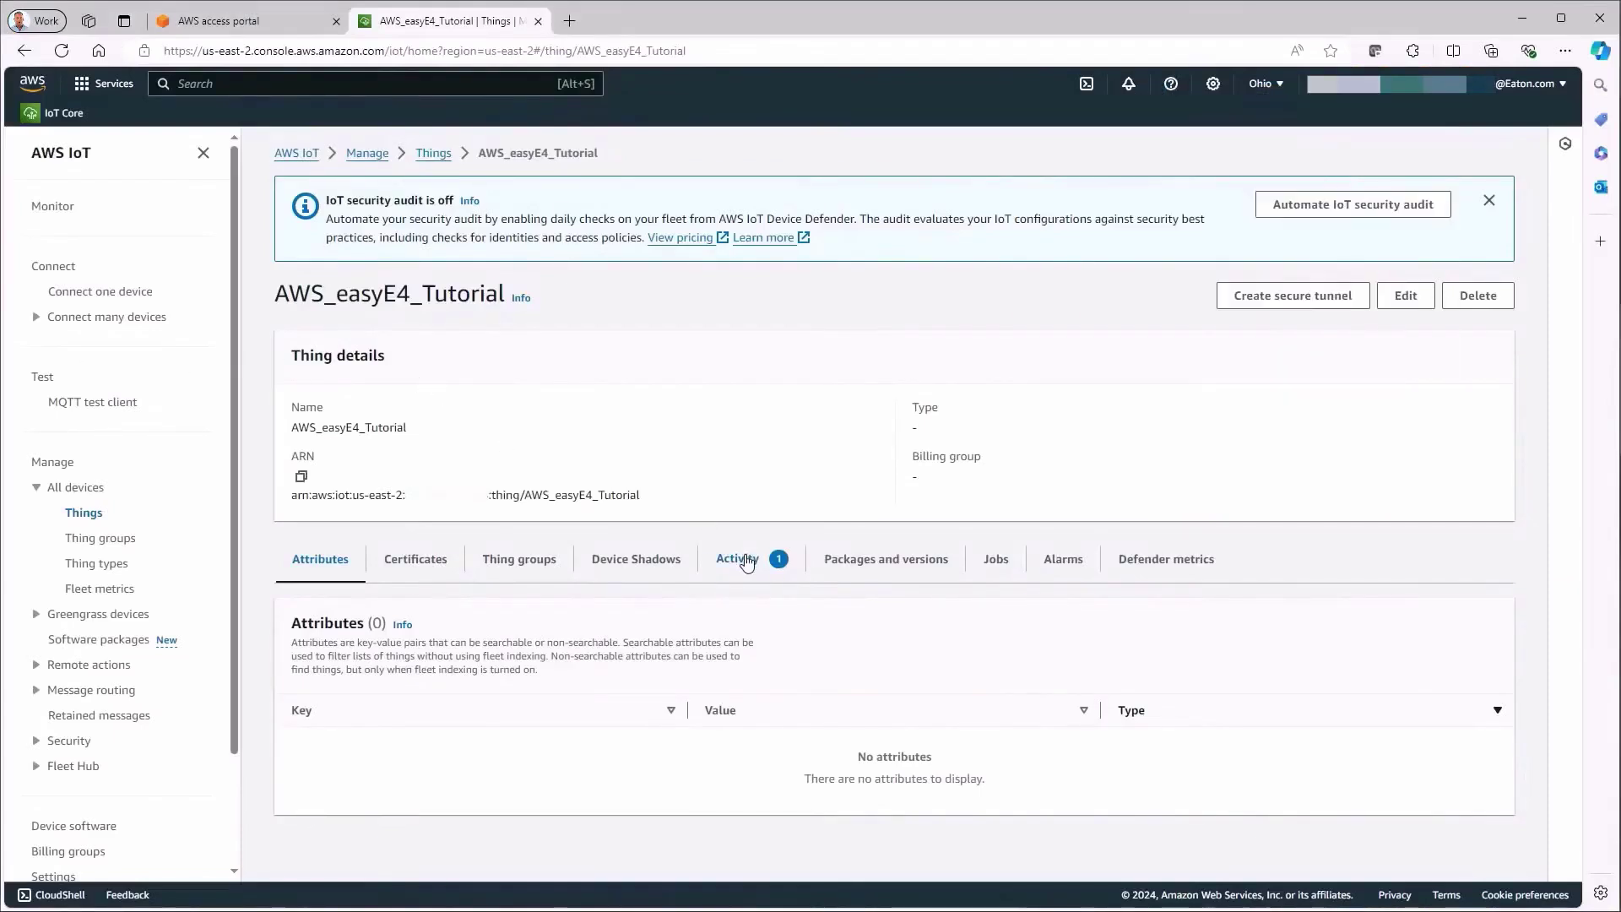
- Read the newest Shadow updated JSON in Activity, then list the Thing's Device Shadows
click(746, 562)
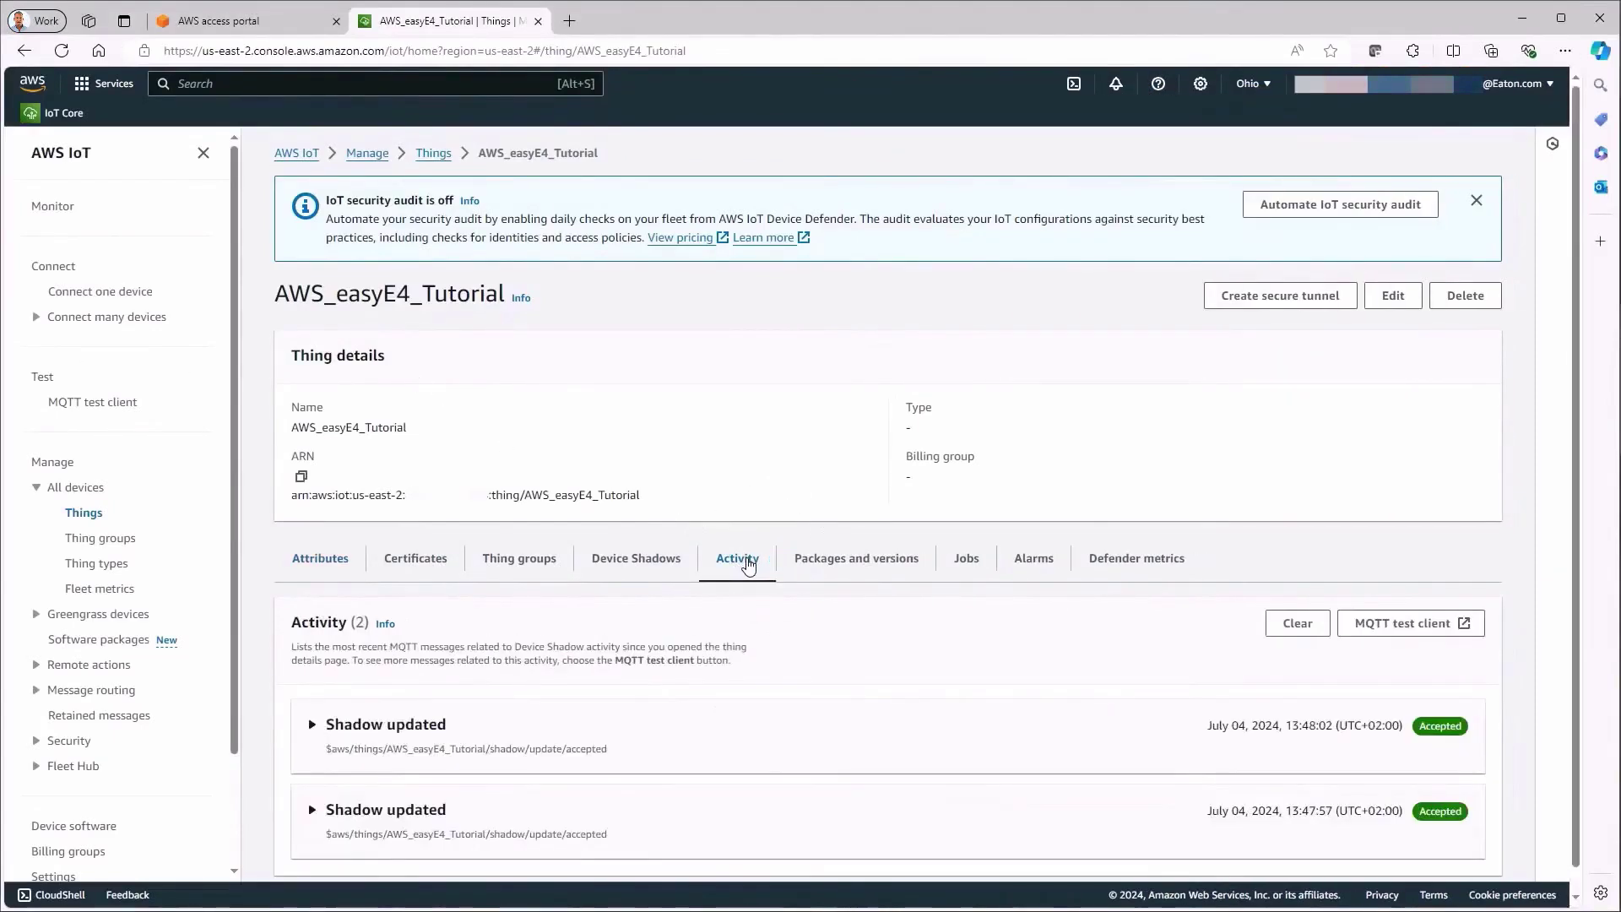
click(407, 728)
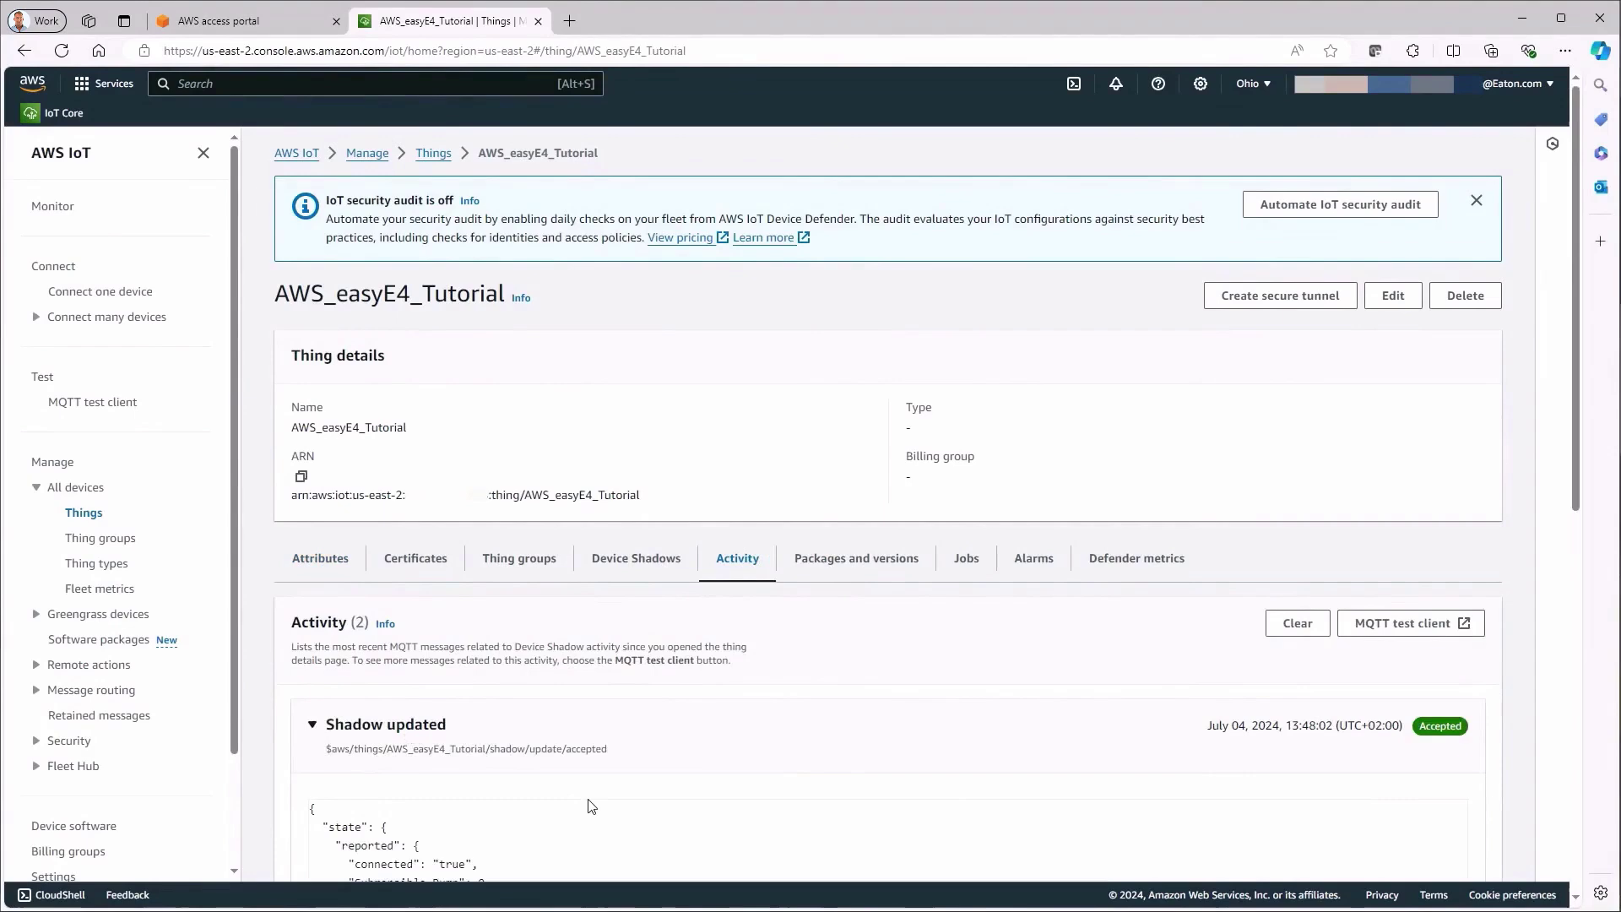
scroll(588, 806, down, 4)
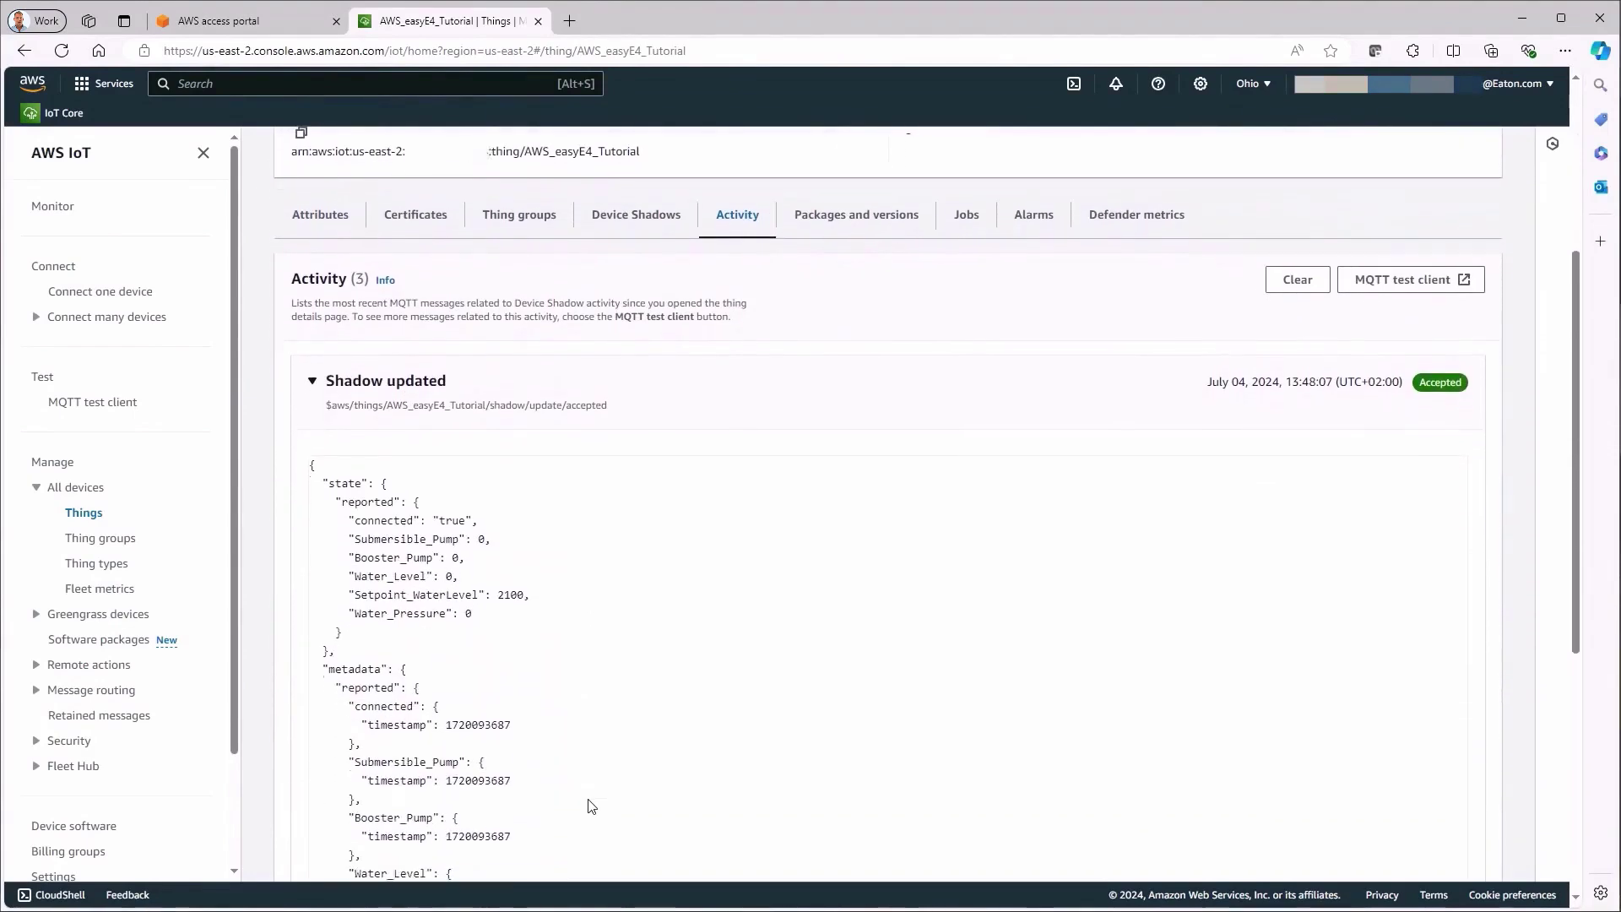
scroll(589, 807, down, 2)
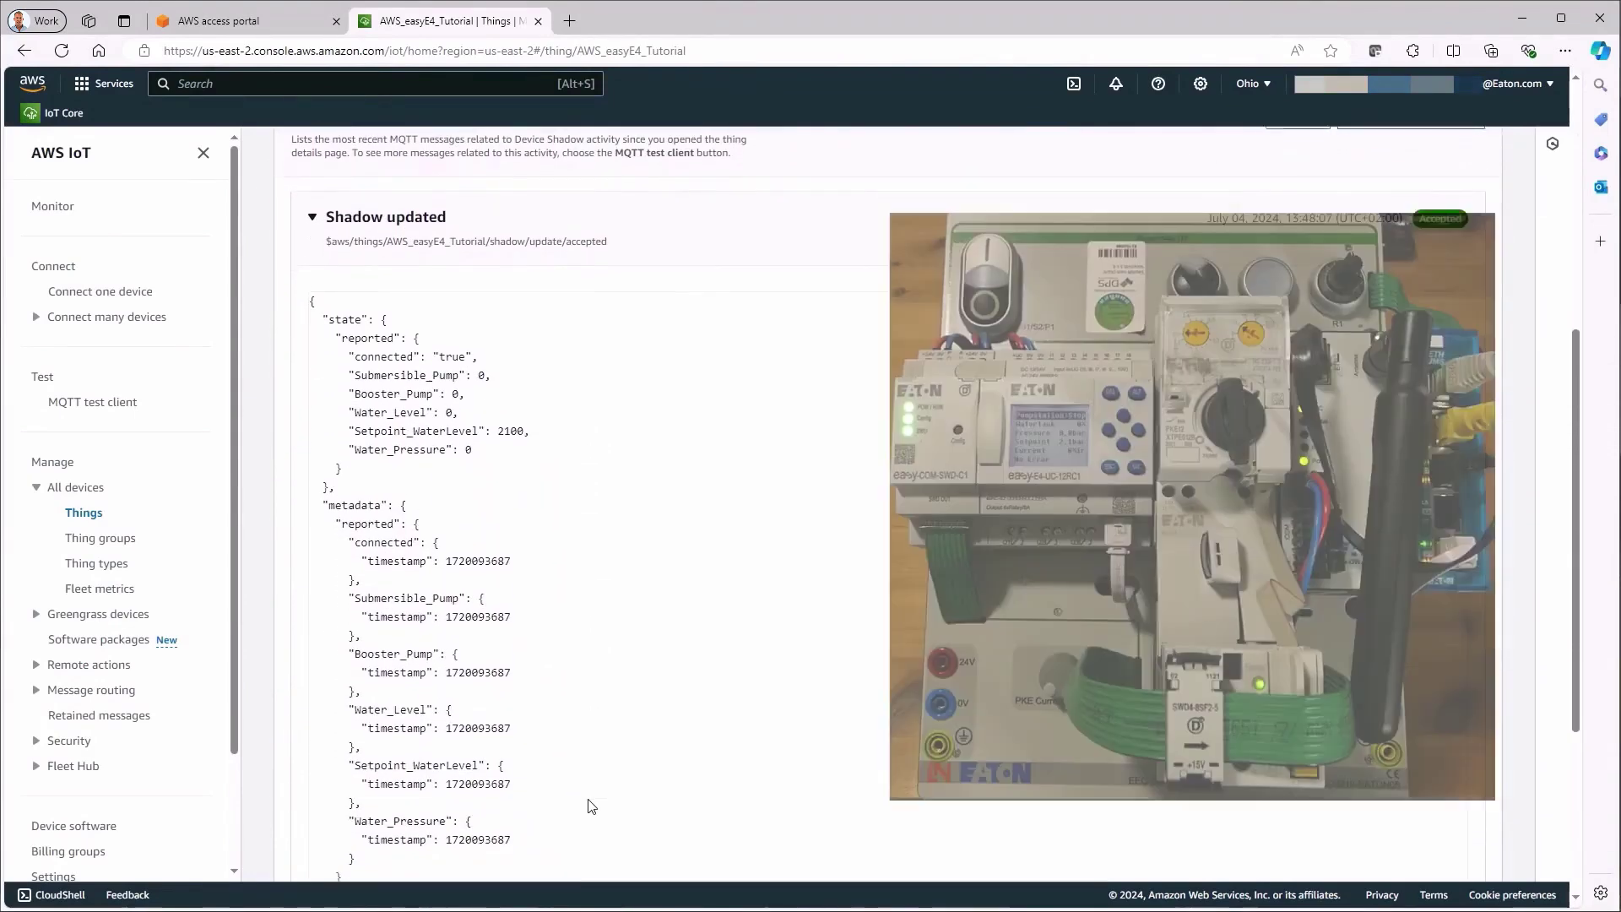
scroll(589, 807, down, 1)
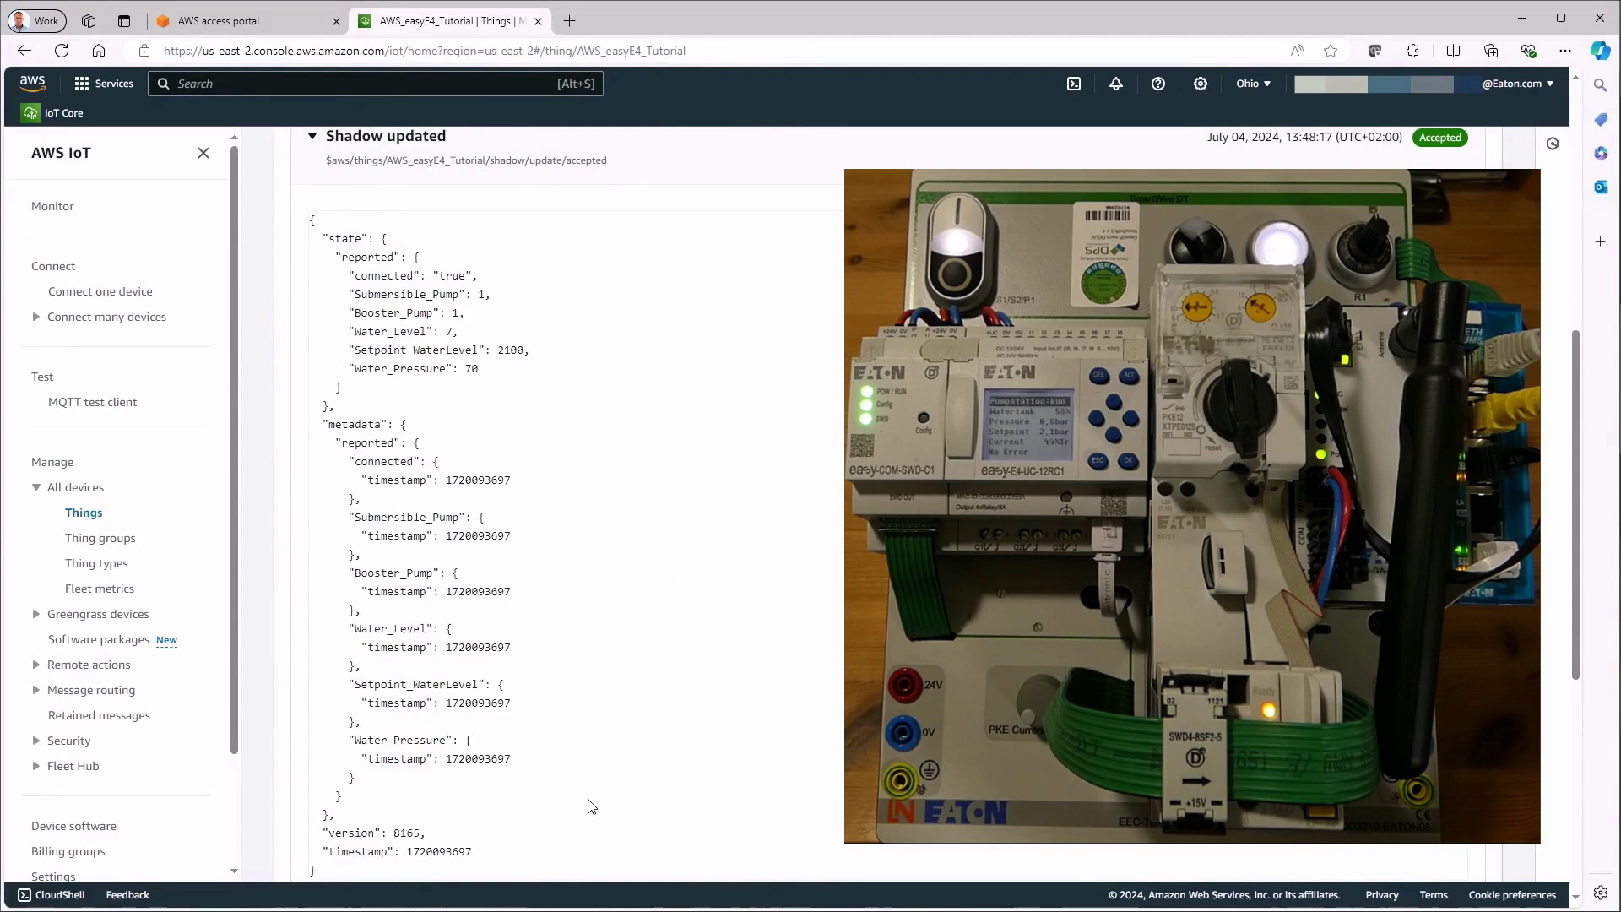
scroll(589, 802, up, 2)
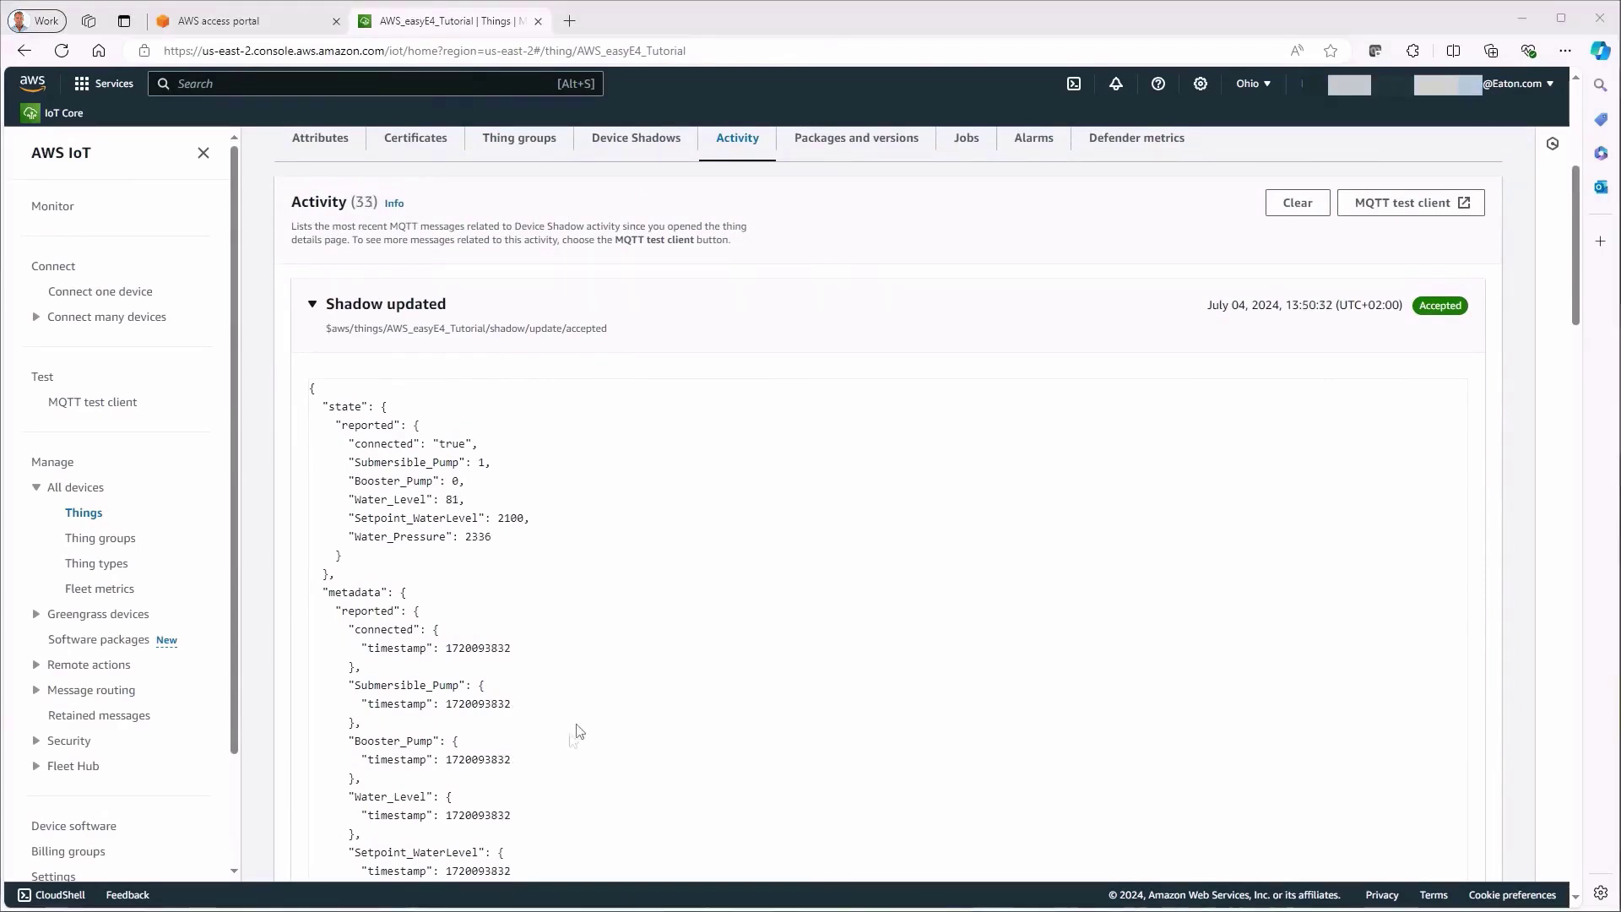
click(635, 145)
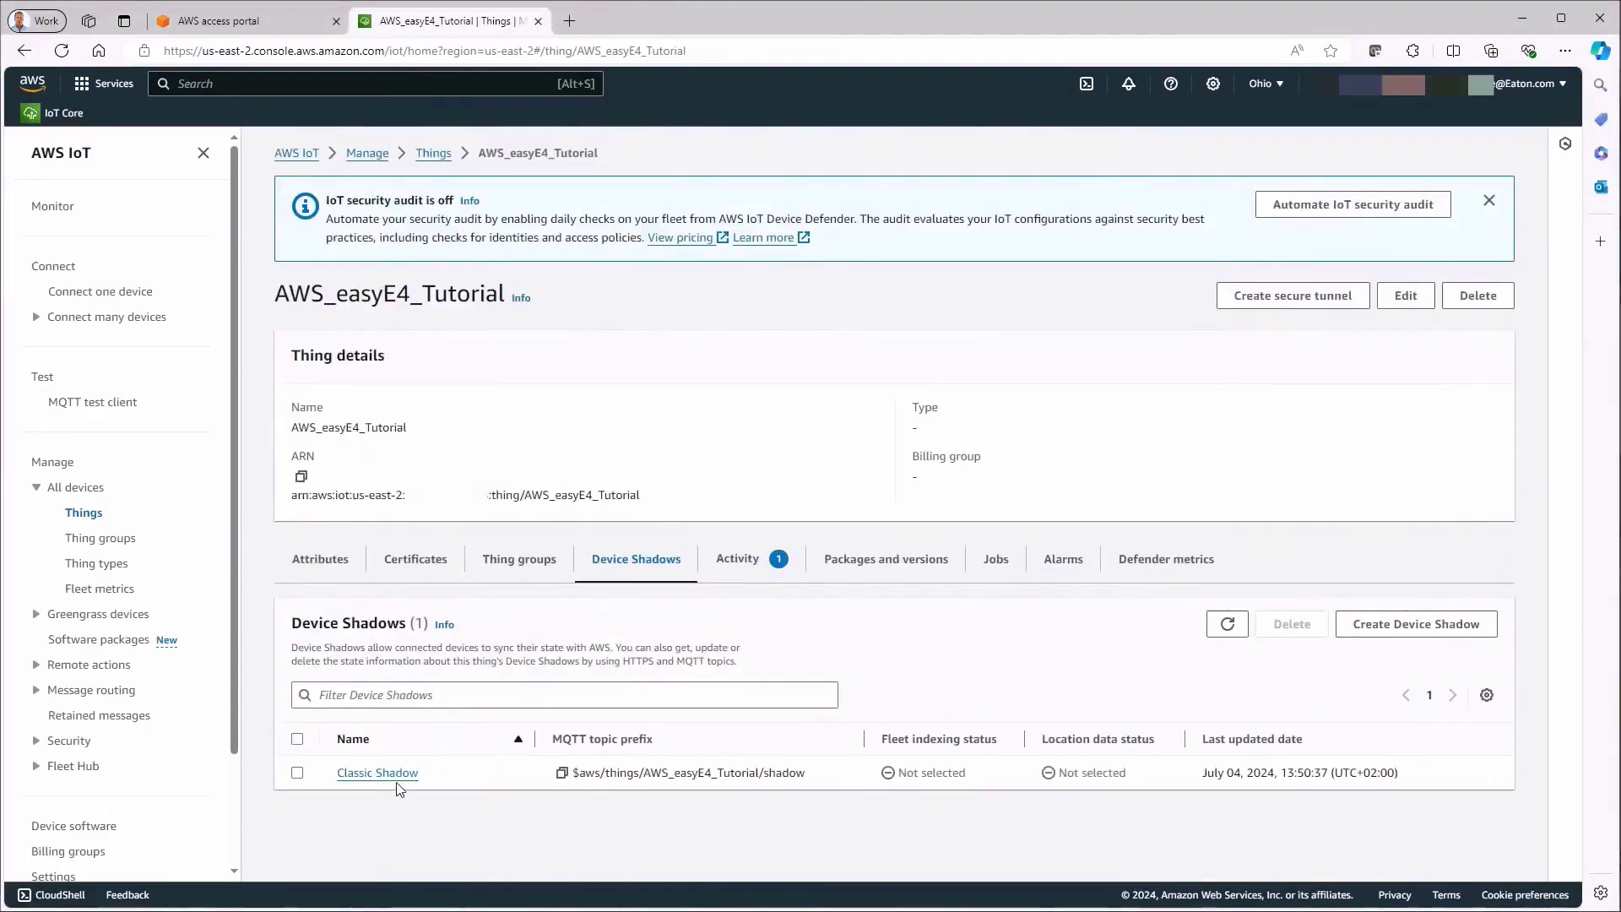
click(393, 775)
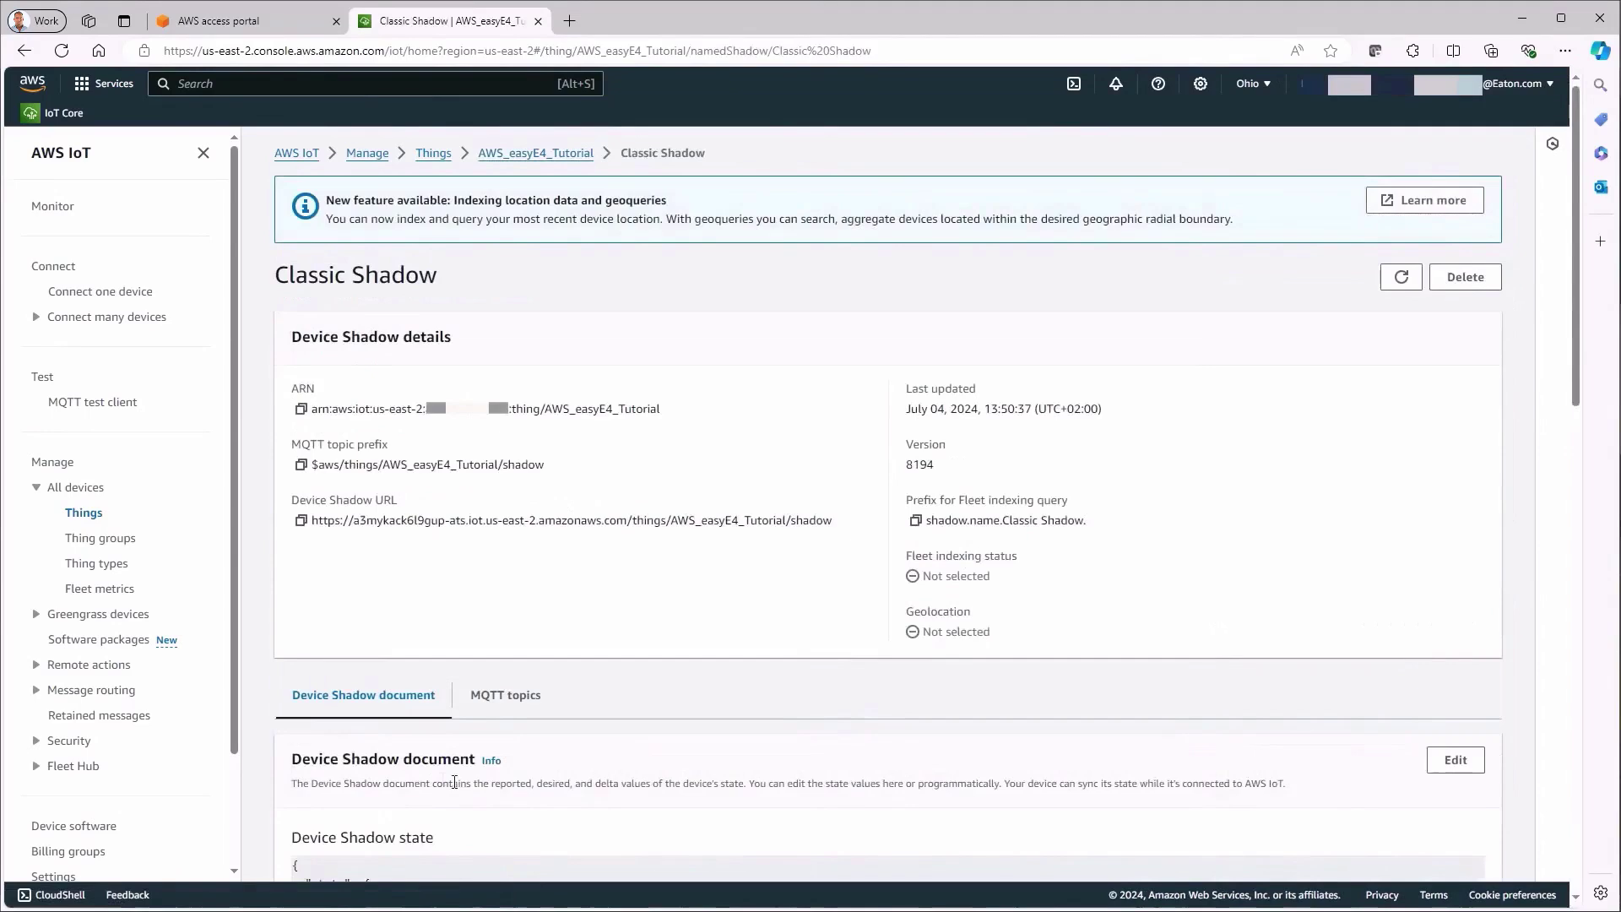
scroll(455, 781, down, 2)
scroll(454, 781, down, 4)
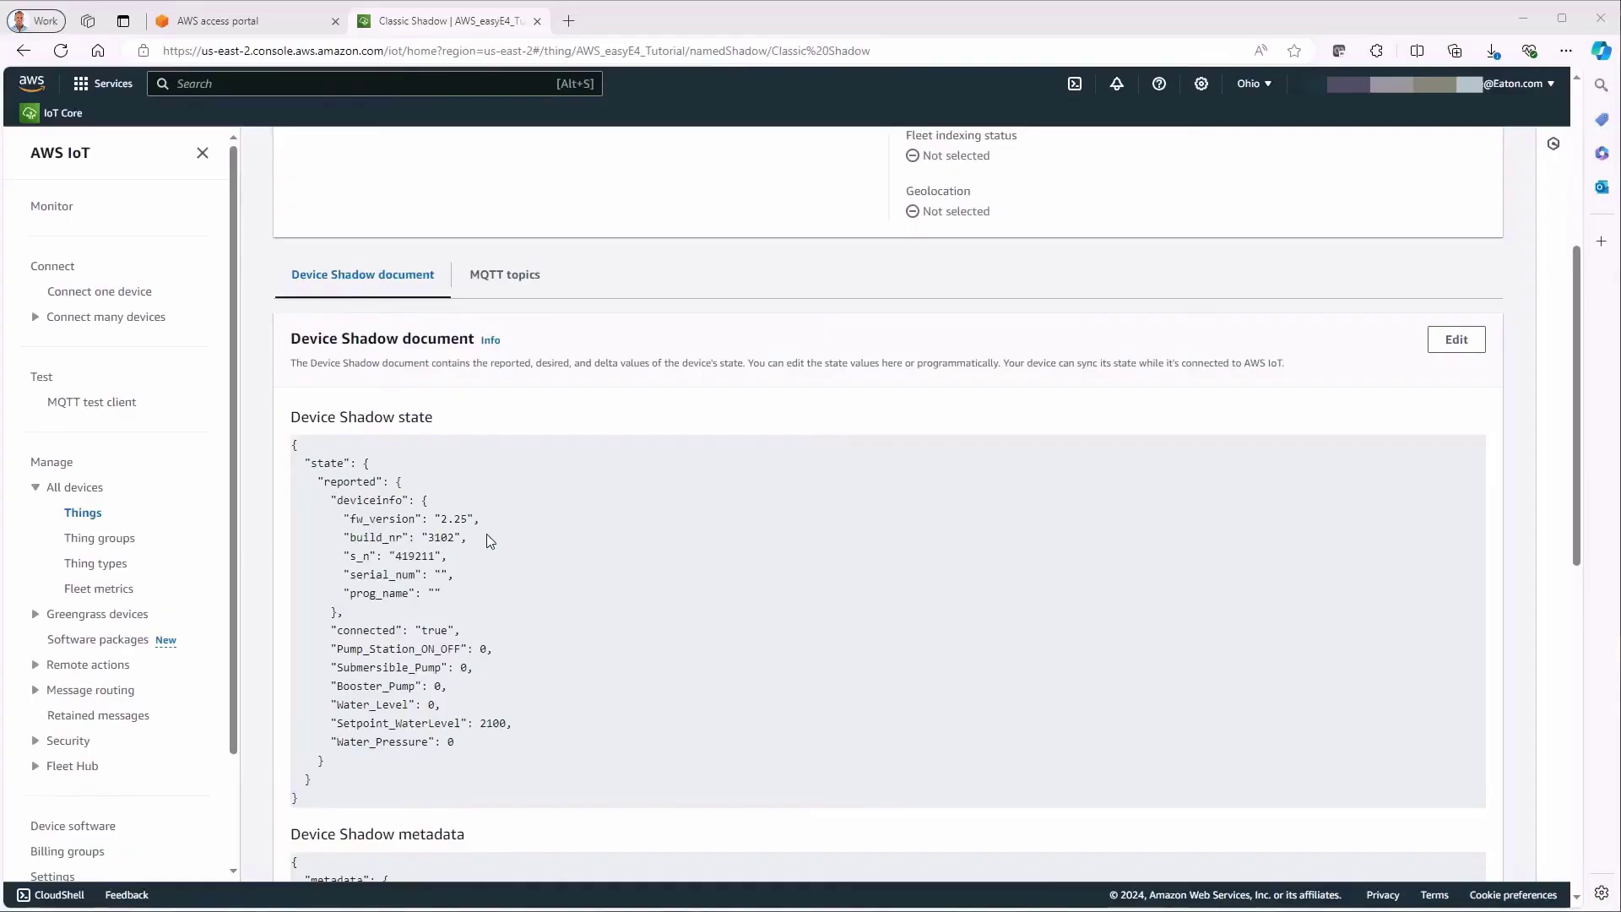
scroll(488, 541, up, 5)
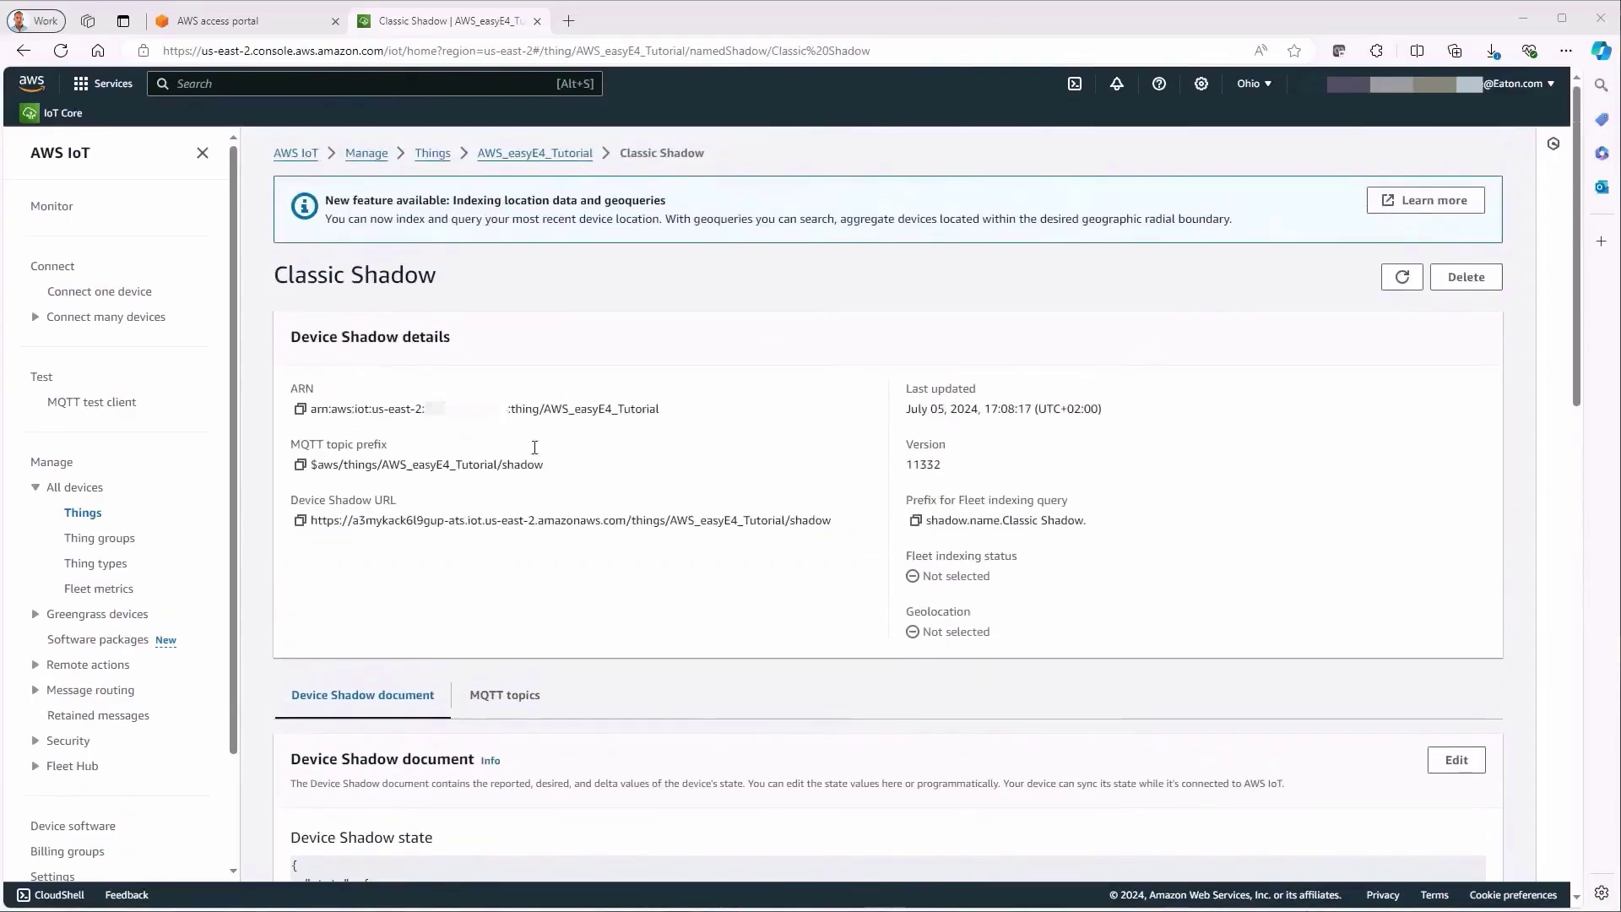
click(535, 153)
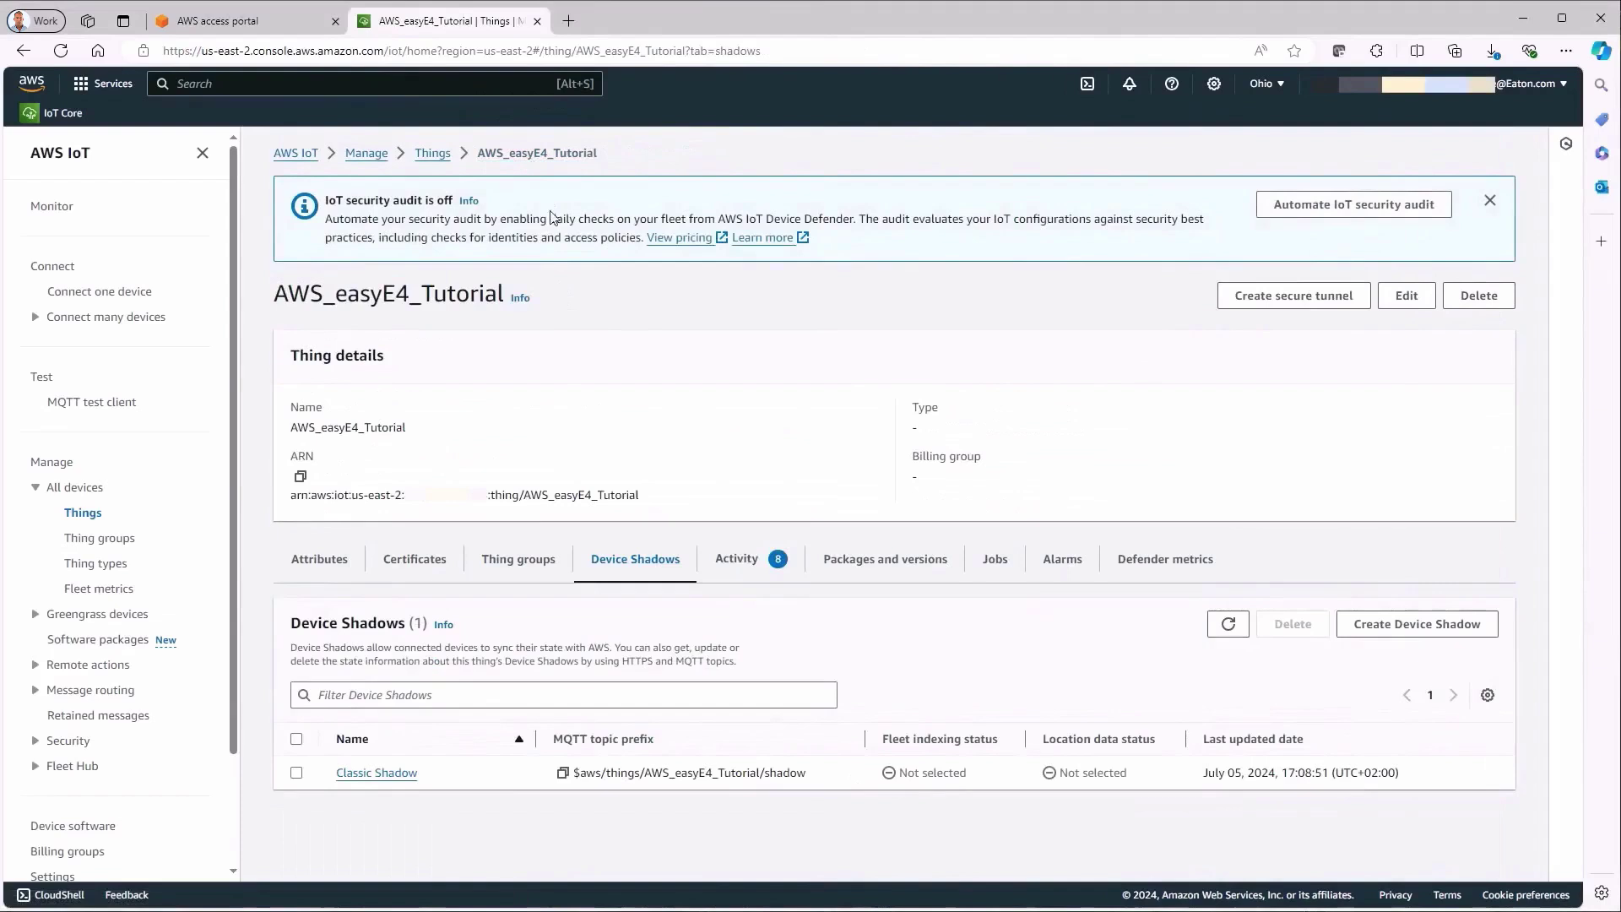
- Open the MQTT test client and remove the named-shadow, update/documents and events subscriptions
click(743, 567)
click(1410, 625)
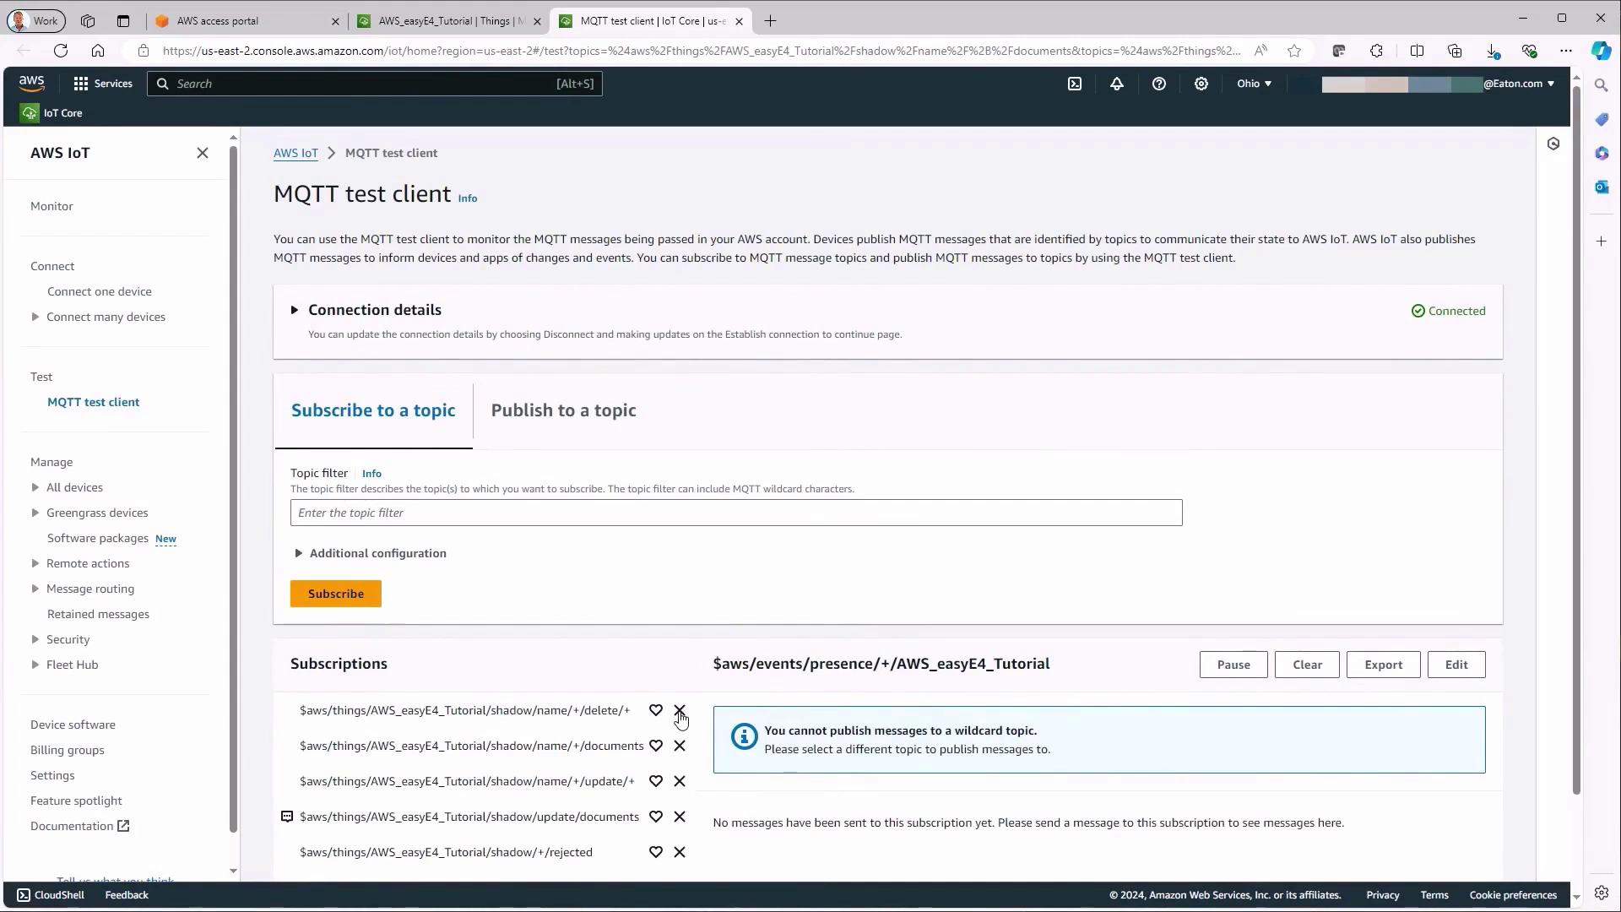
click(679, 711)
click(680, 712)
click(676, 712)
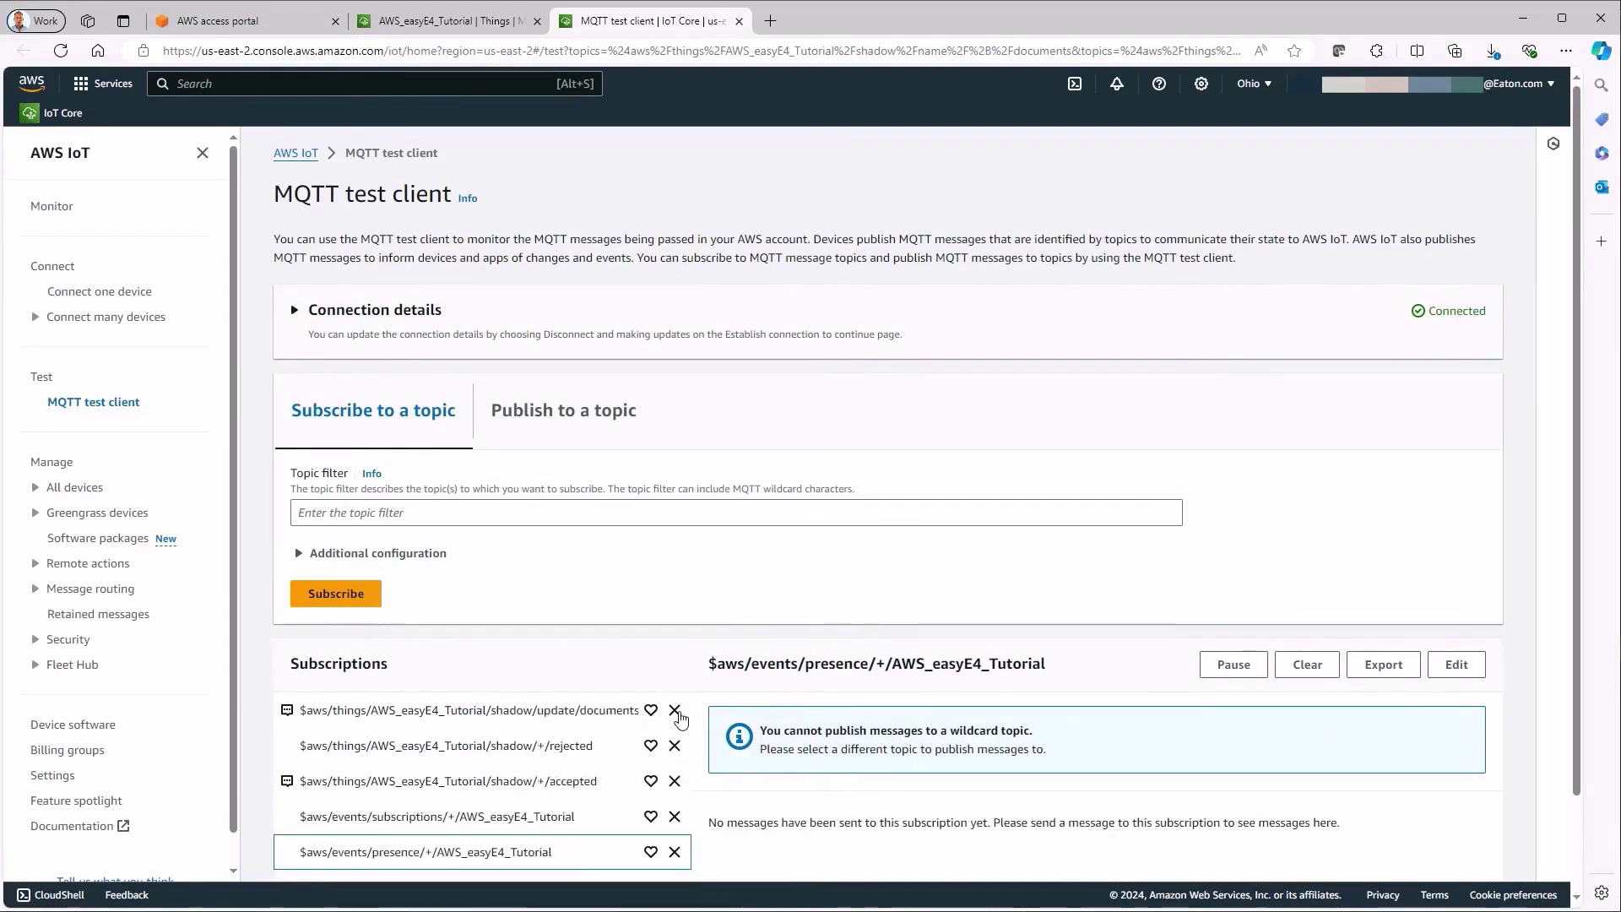
click(676, 711)
click(632, 781)
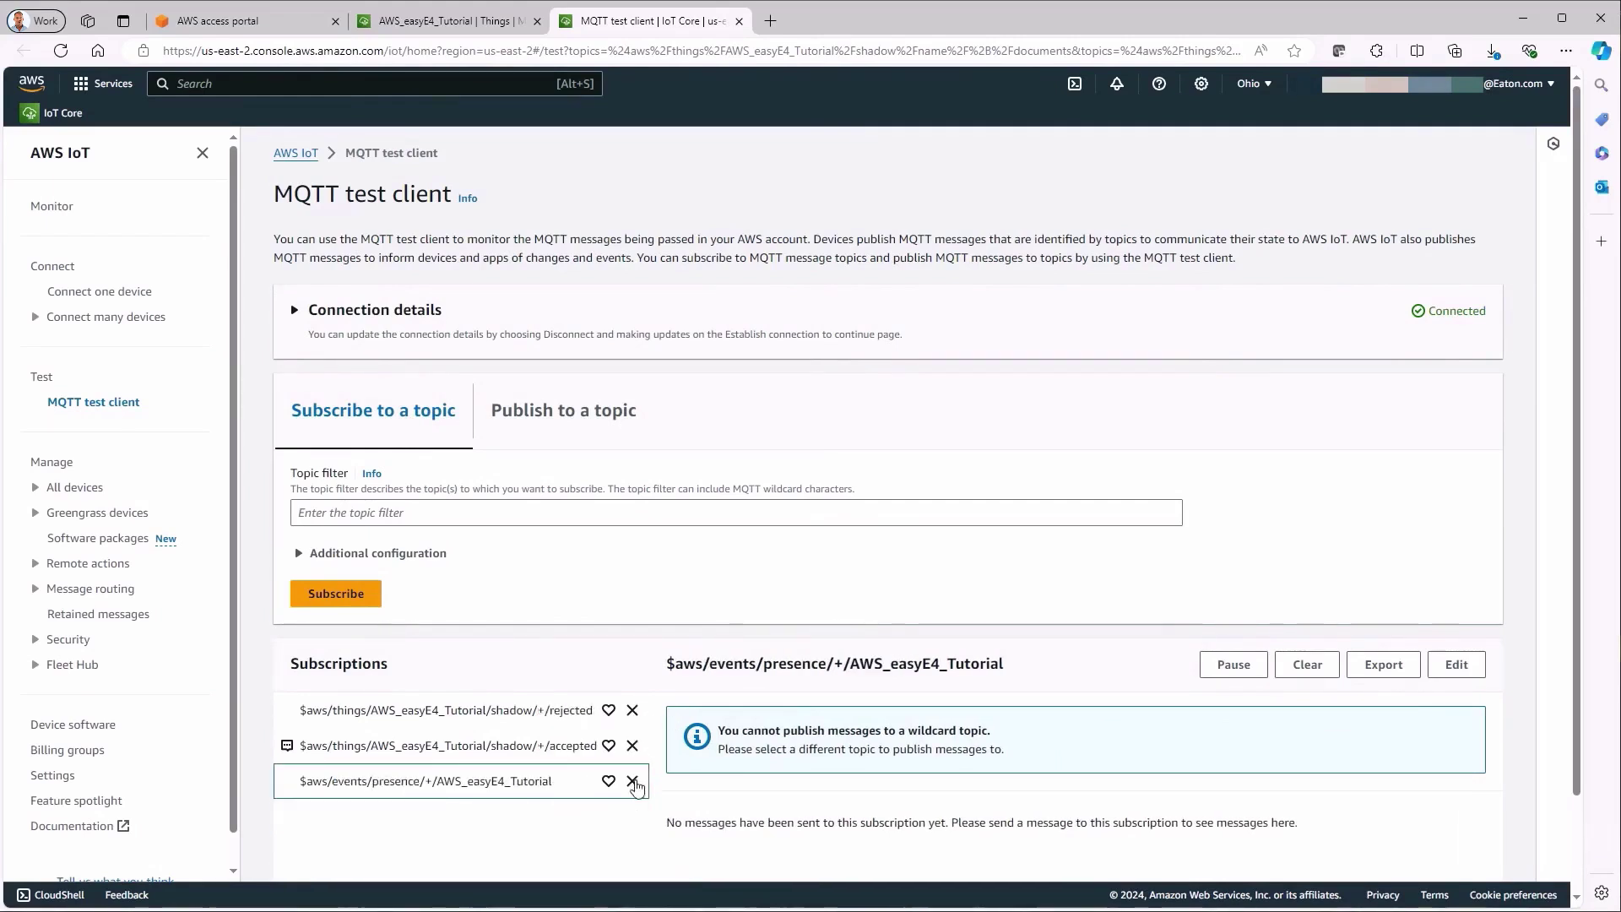
click(632, 781)
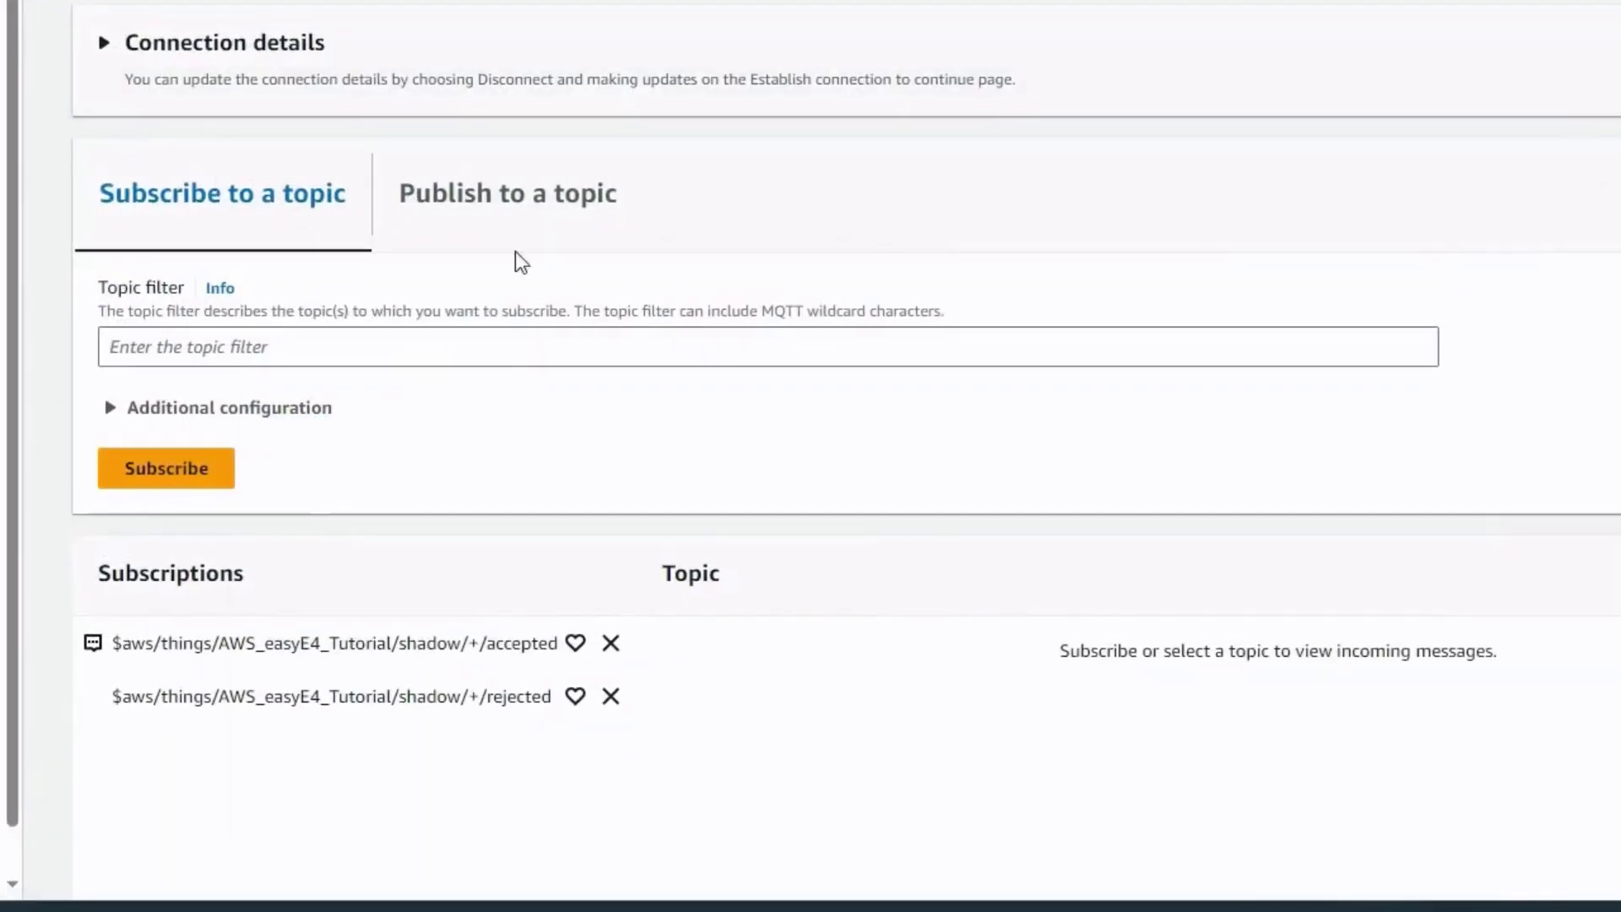
- Set the publish topic to $aws/things/AWS_easyE4_Tutorial/shadow/update
click(509, 217)
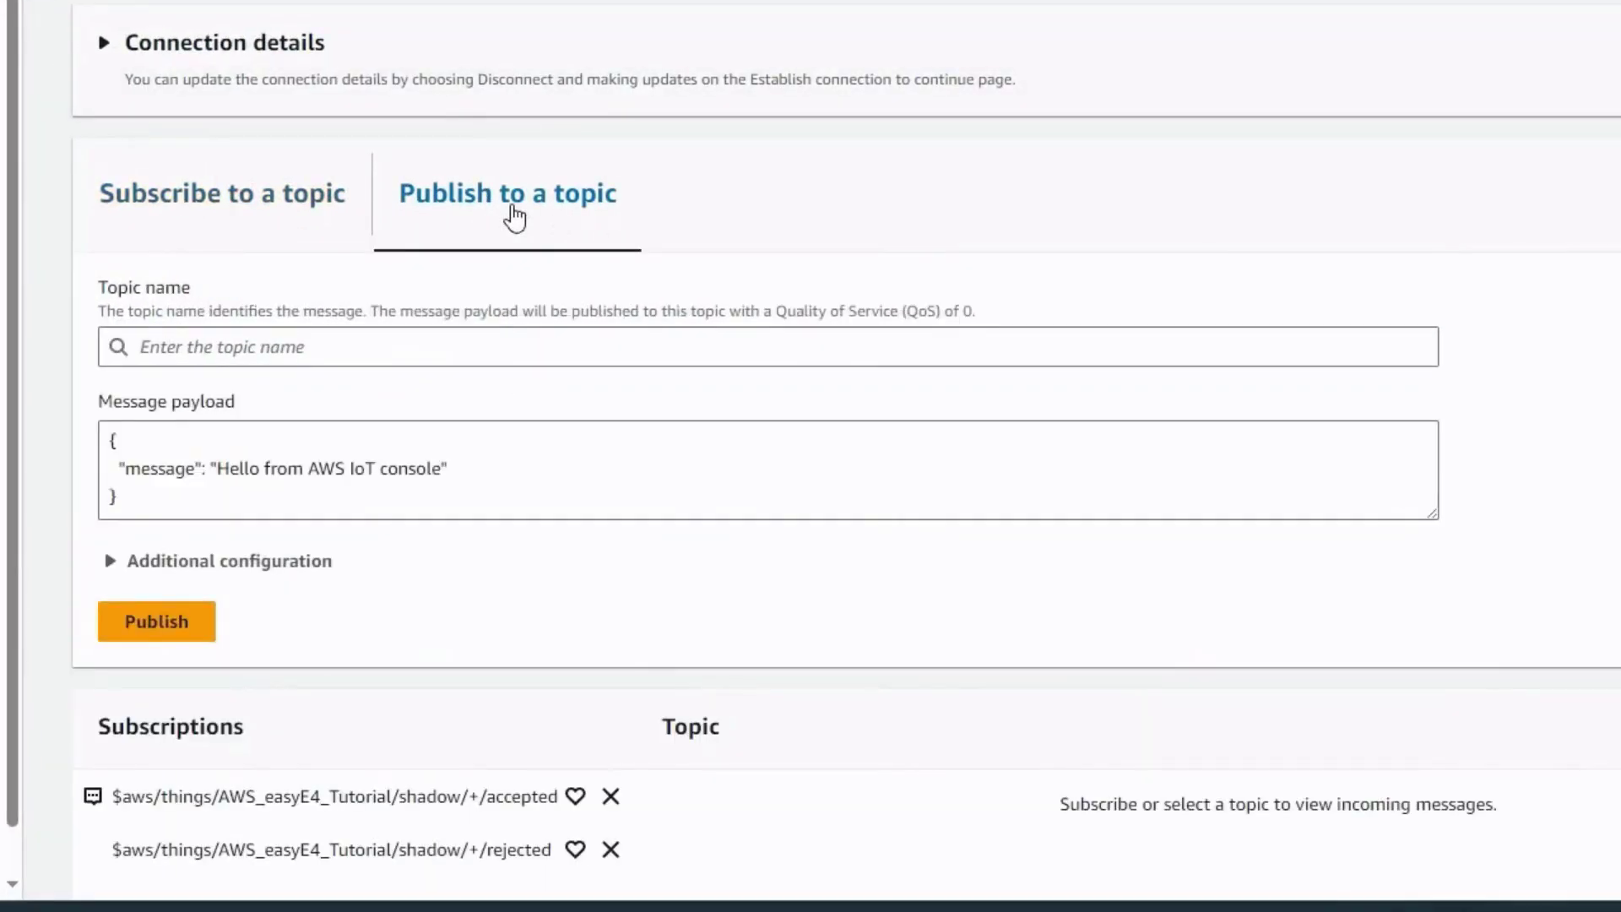
click(457, 350)
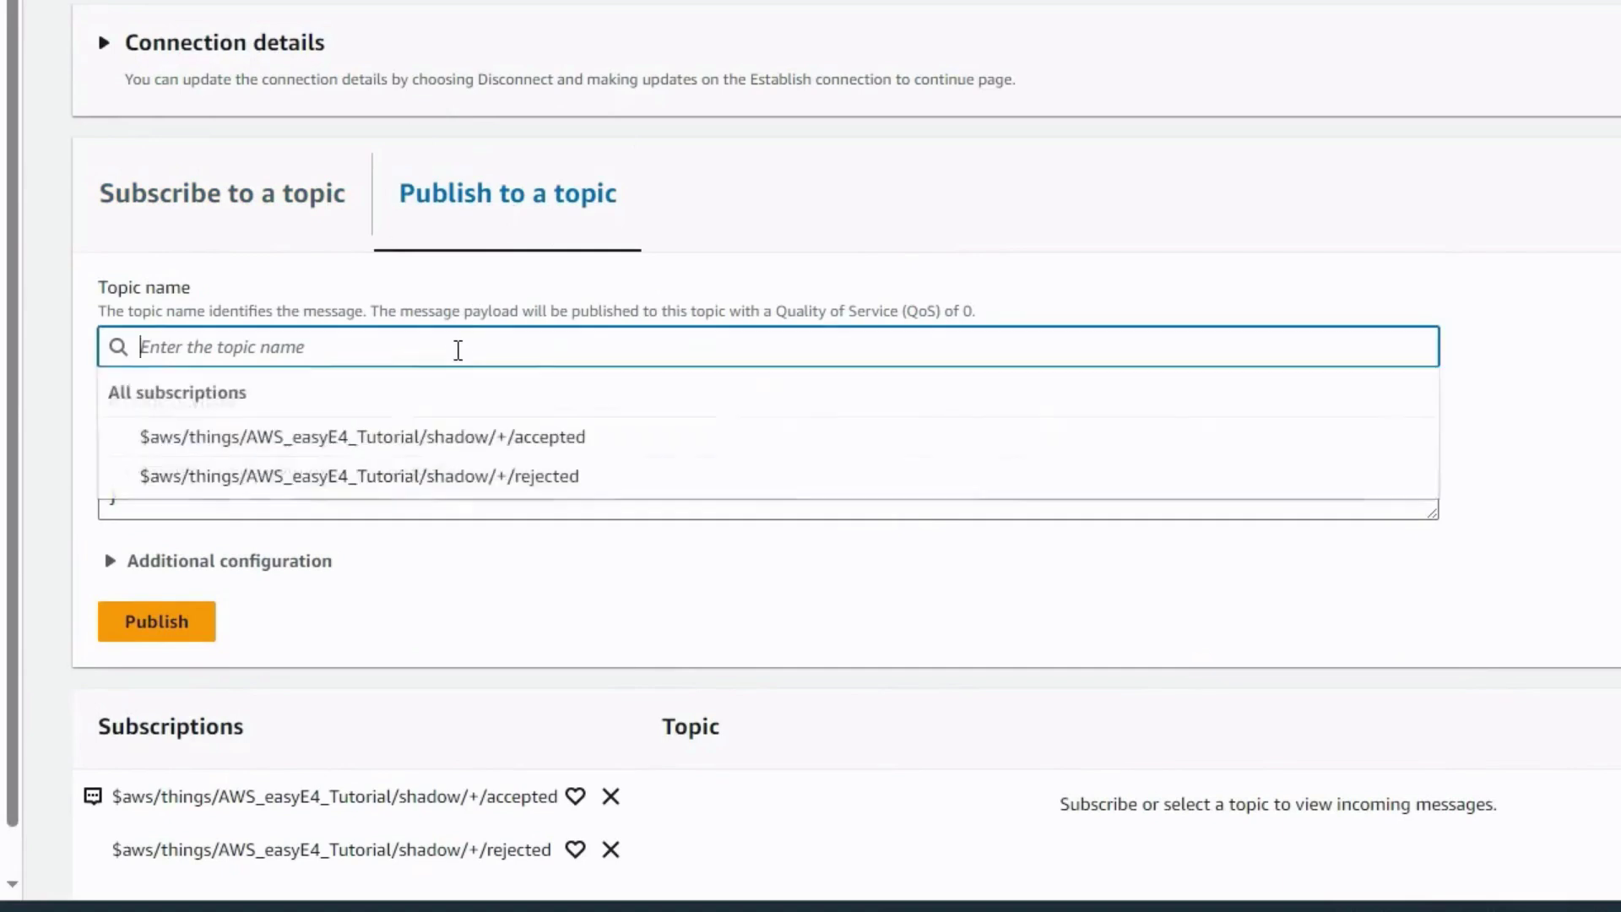
click(459, 439)
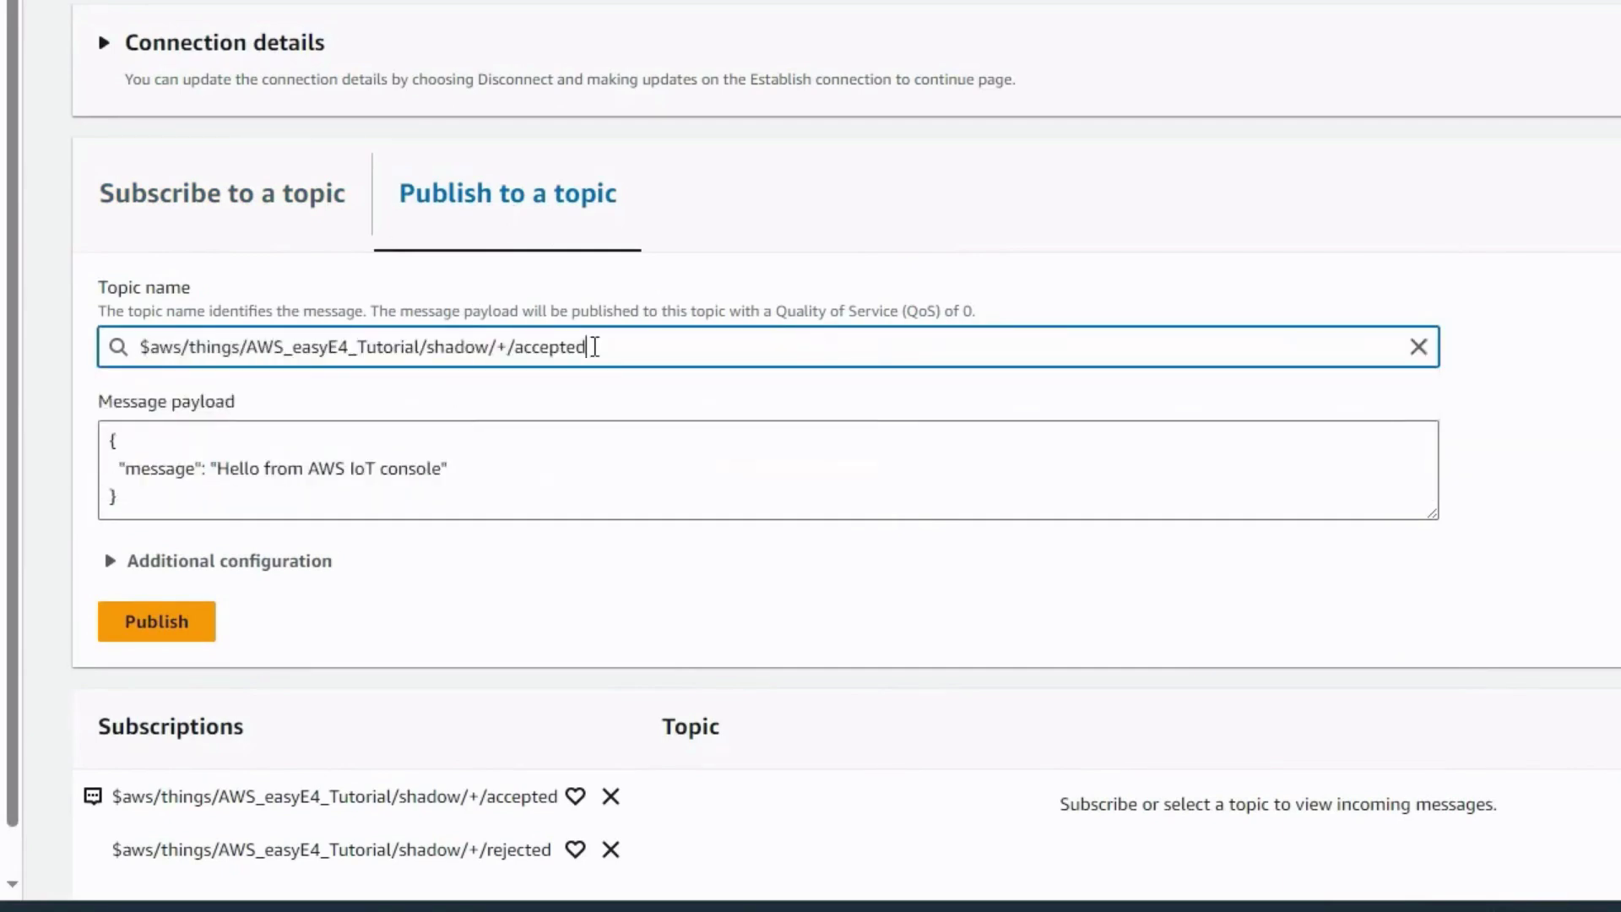
click(595, 346)
key(BackSpace)
key(BackSpace)
key(BackSpace)
key(BackSpace)
key(BackSpace)
key(BackSpace)
key(BackSpace)
key(BackSpace)
key(BackSpace)
key(BackSpace)
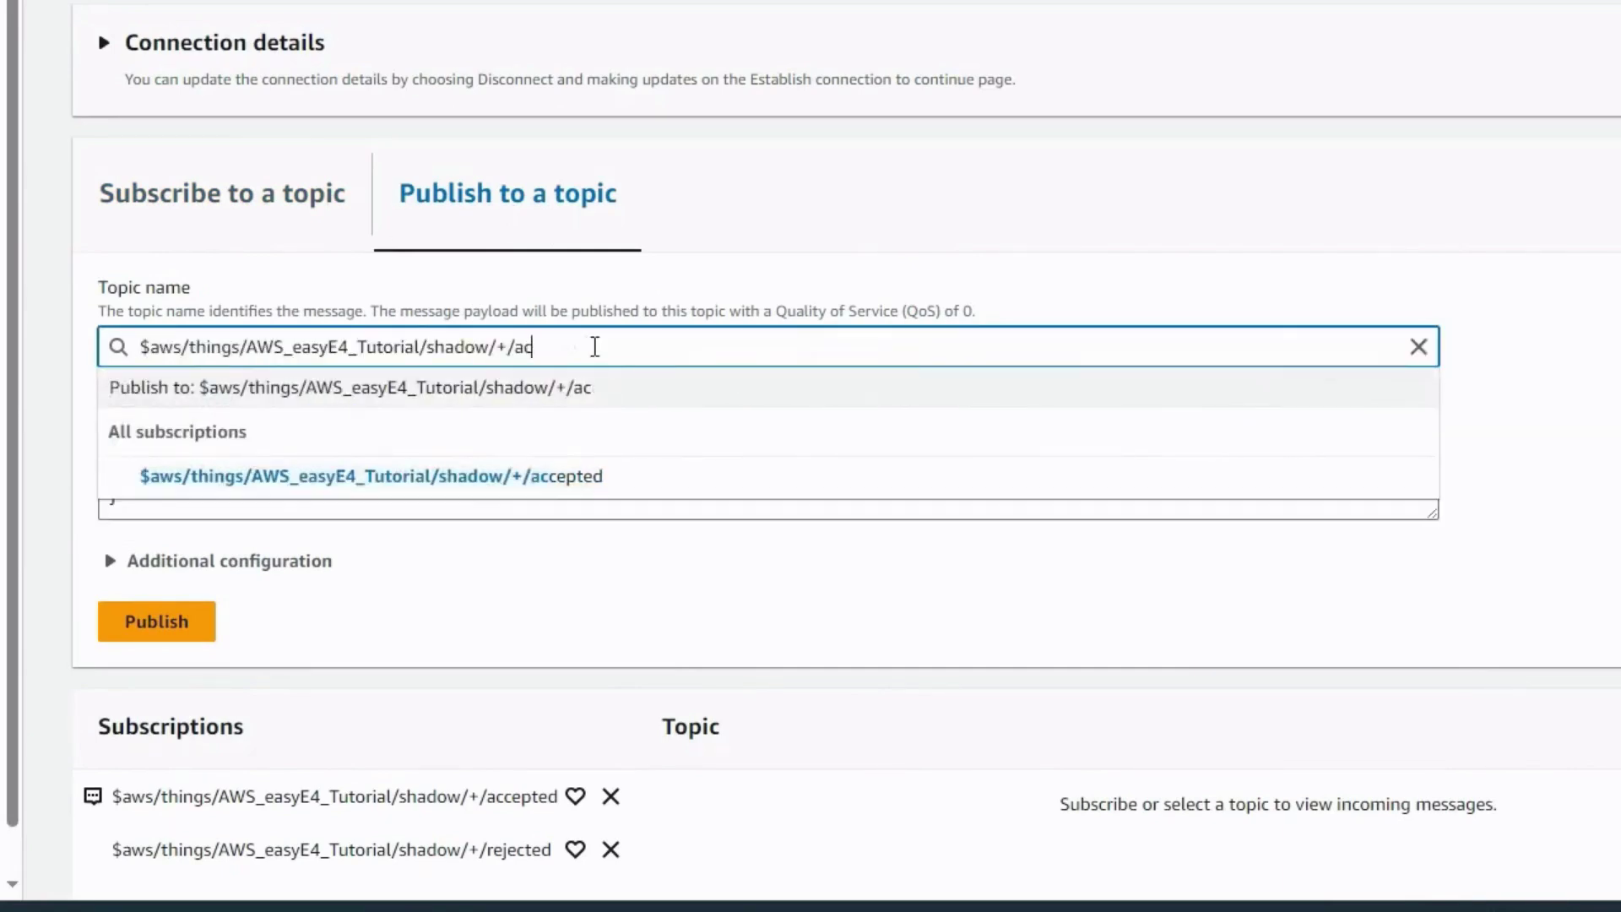
text(update)
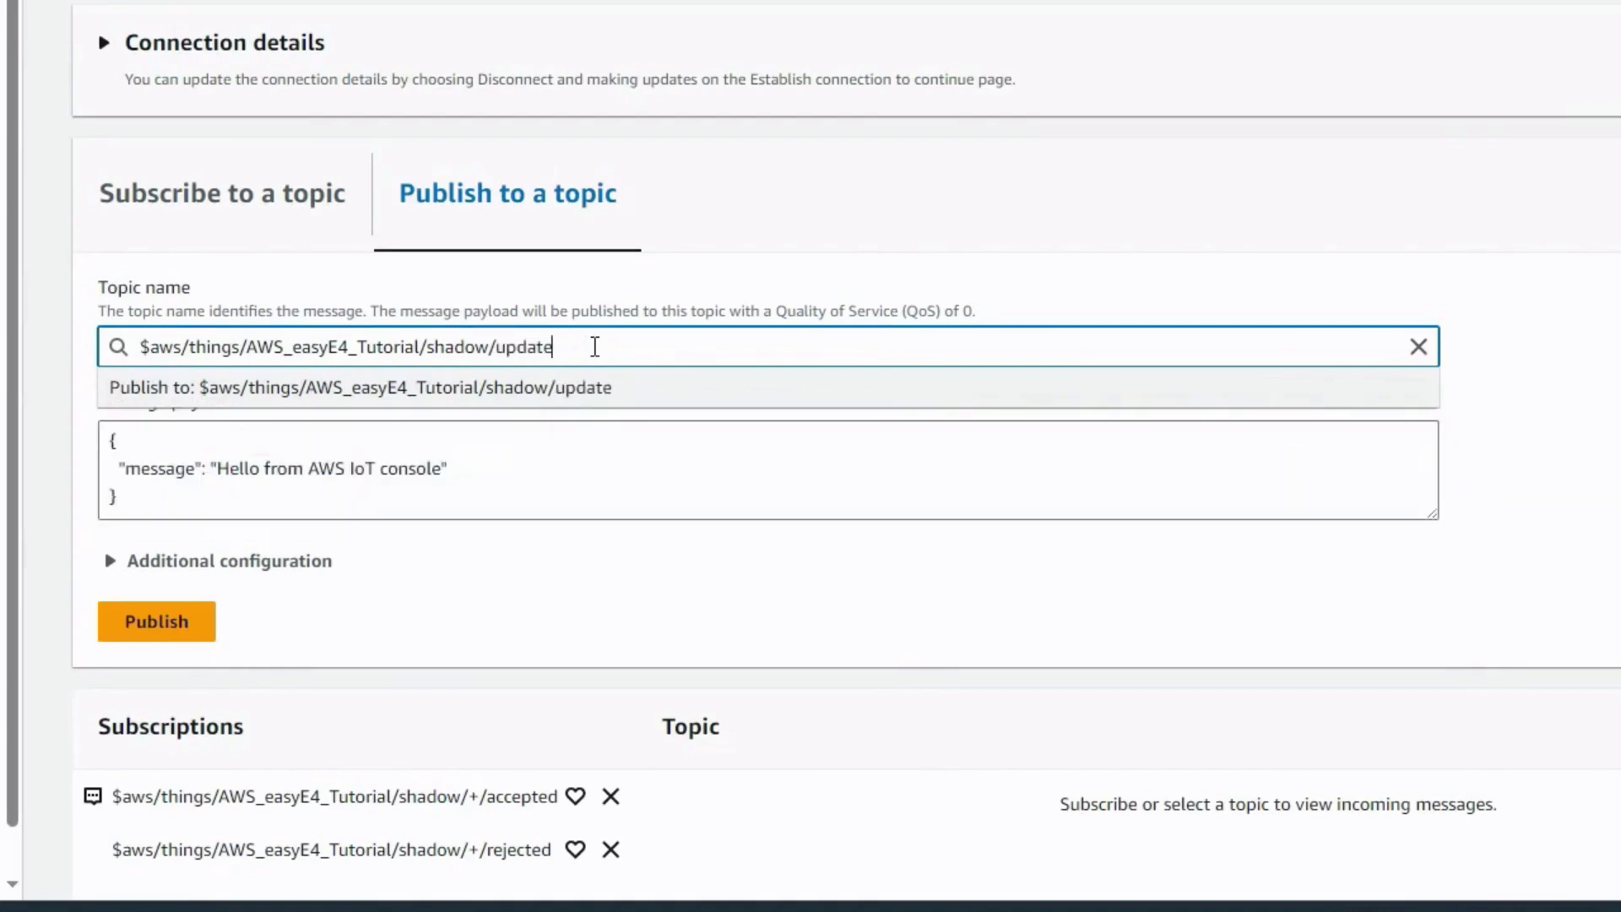
key(Return)
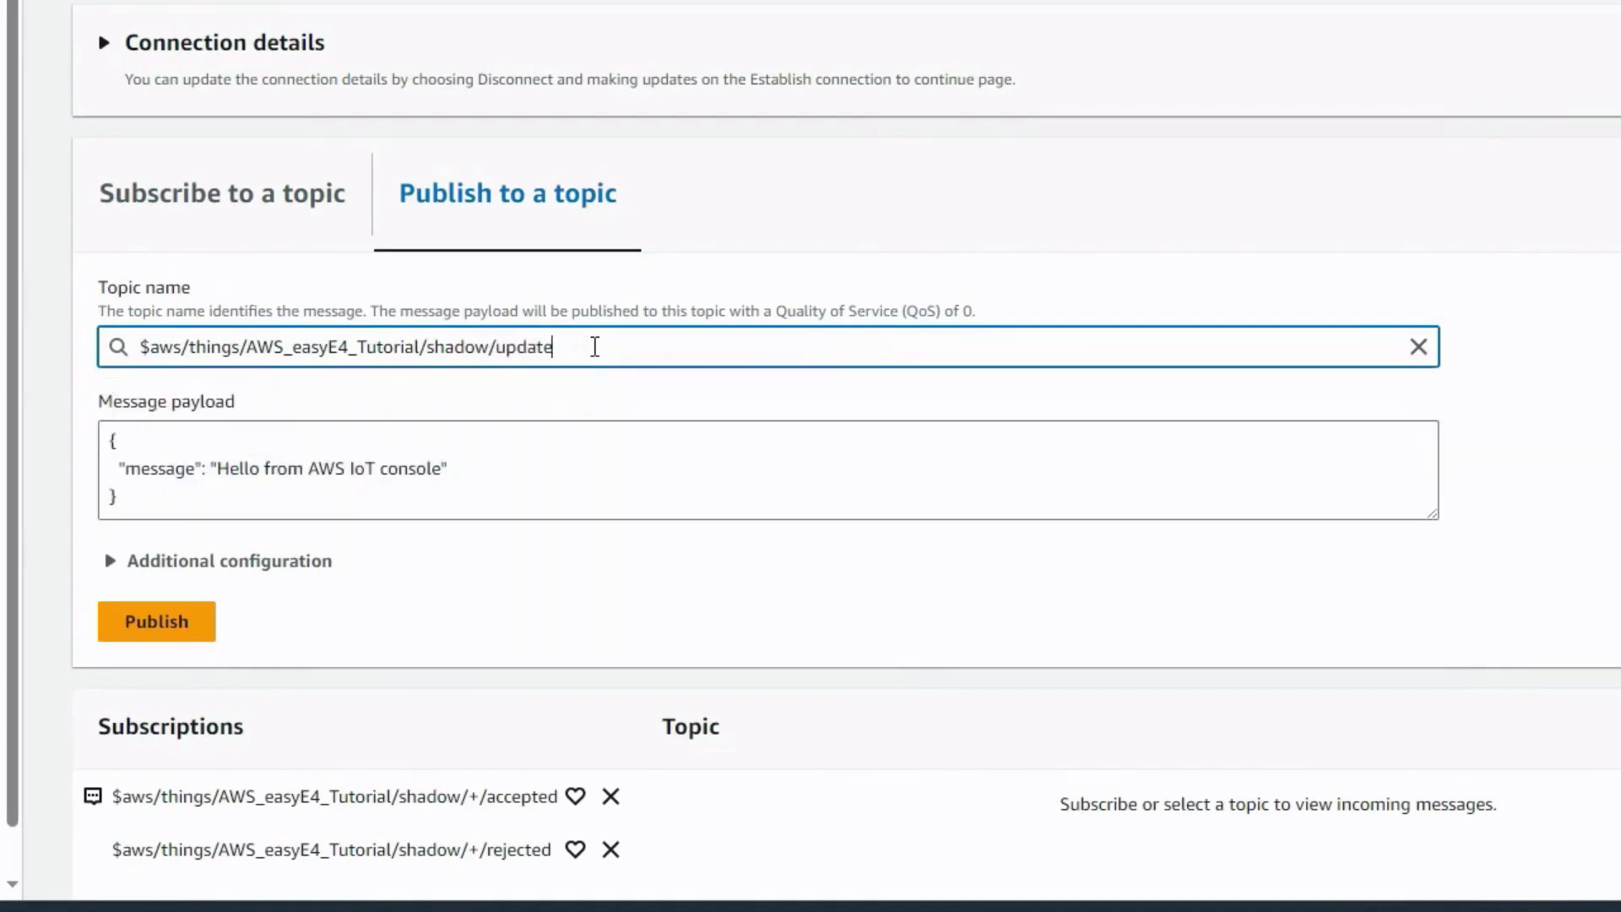
- Replace the default payload with the desired Pump_Station_ON_OFF: 1 JSON
click(532, 469)
drag(500, 499, 59, 430)
text({ "state": {        "desired": {        "Pump_Station_ON_OFF": 1     } }})
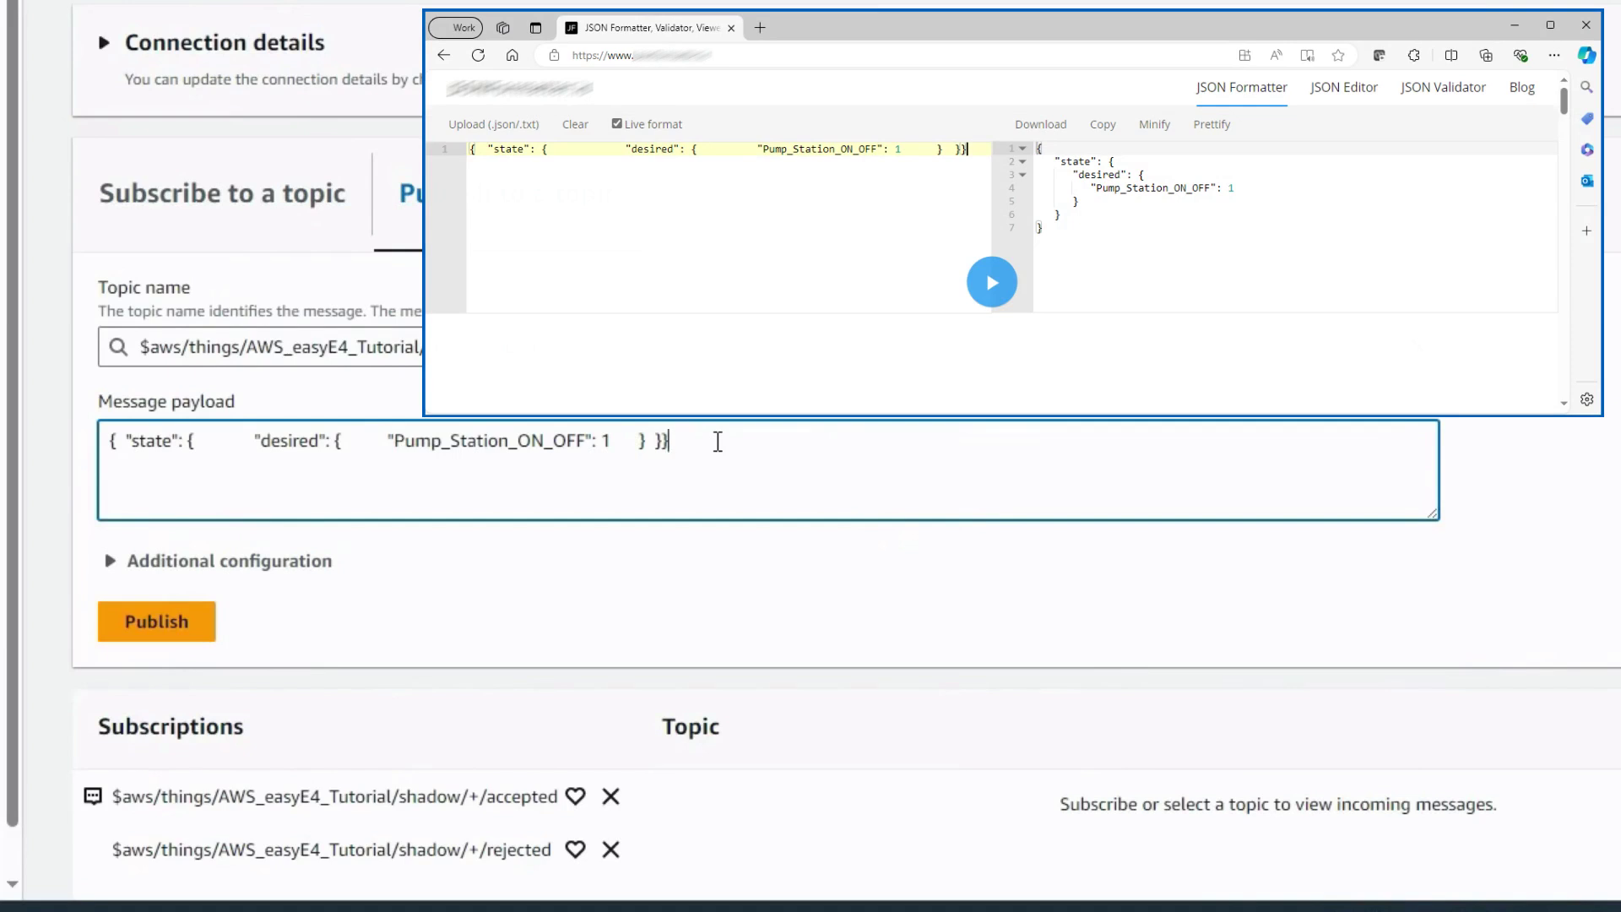
- Swap the payload for the indented desired-state JSON from clipboard history
key(ctrl+a)
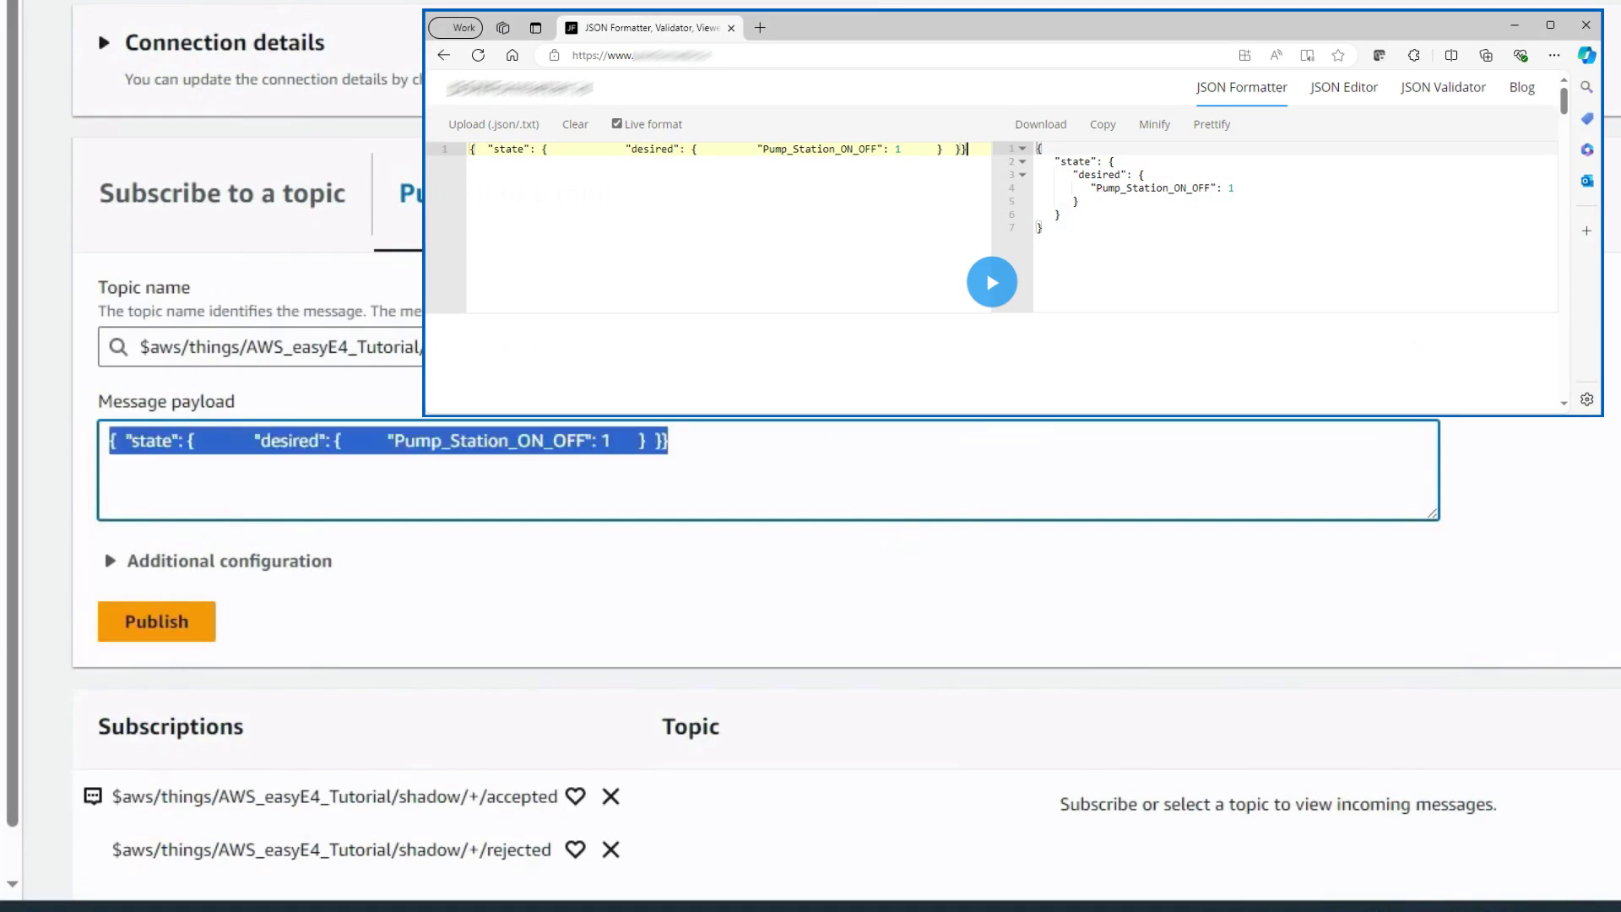
key(super+v)
click(217, 662)
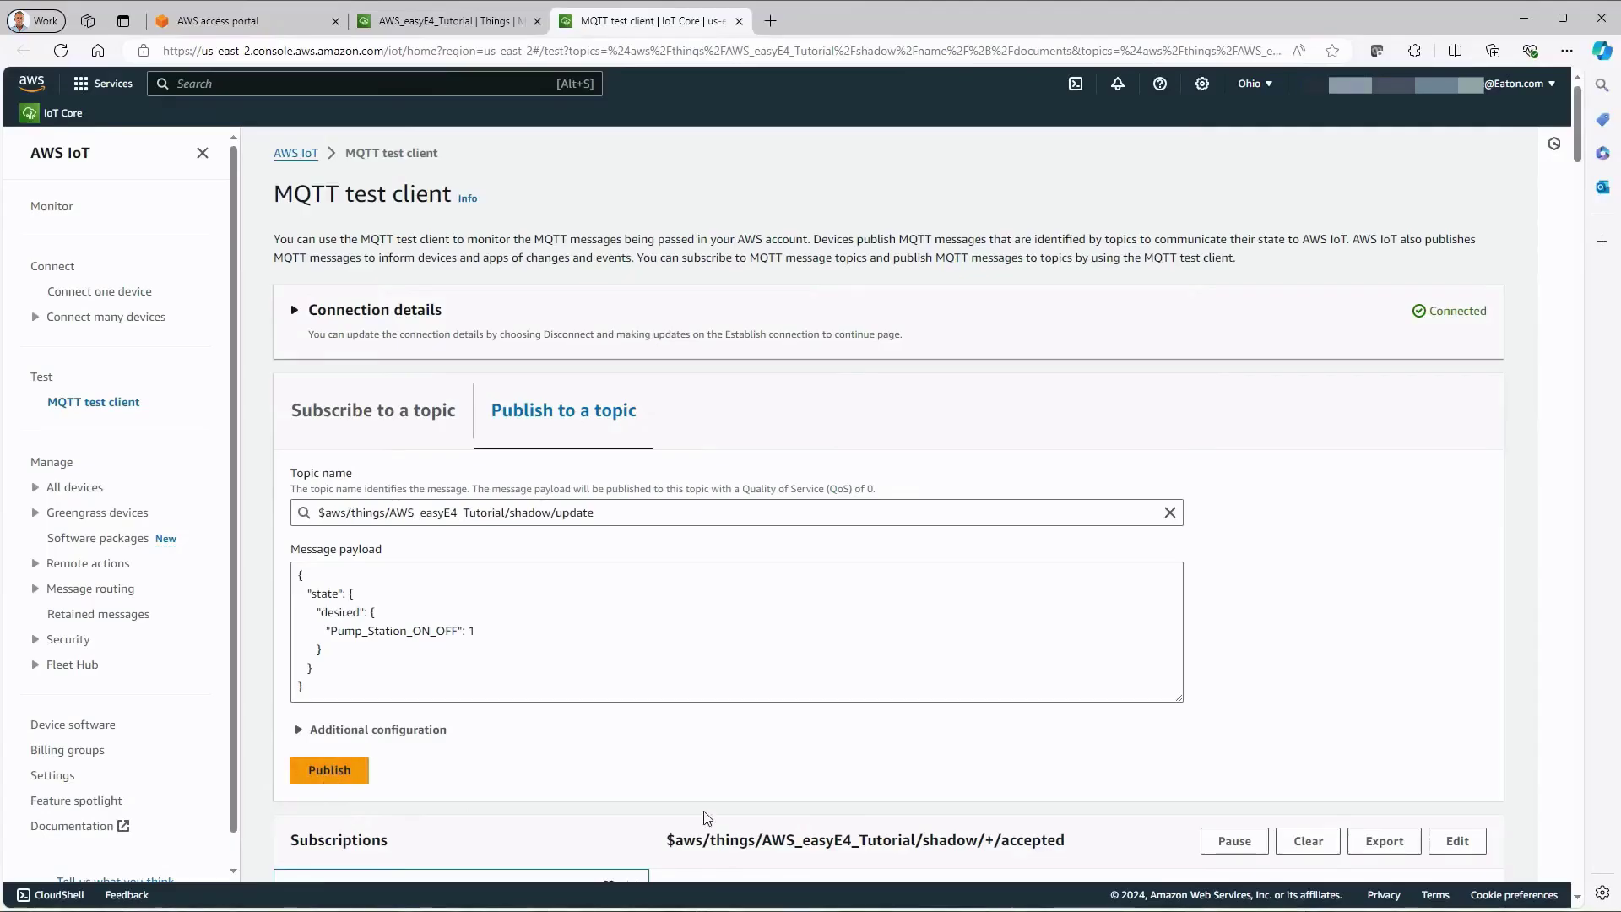
- Change Pump_Station_ON_OFF to 0, publish it, and check the accepted message
scroll(644, 705, down, 3)
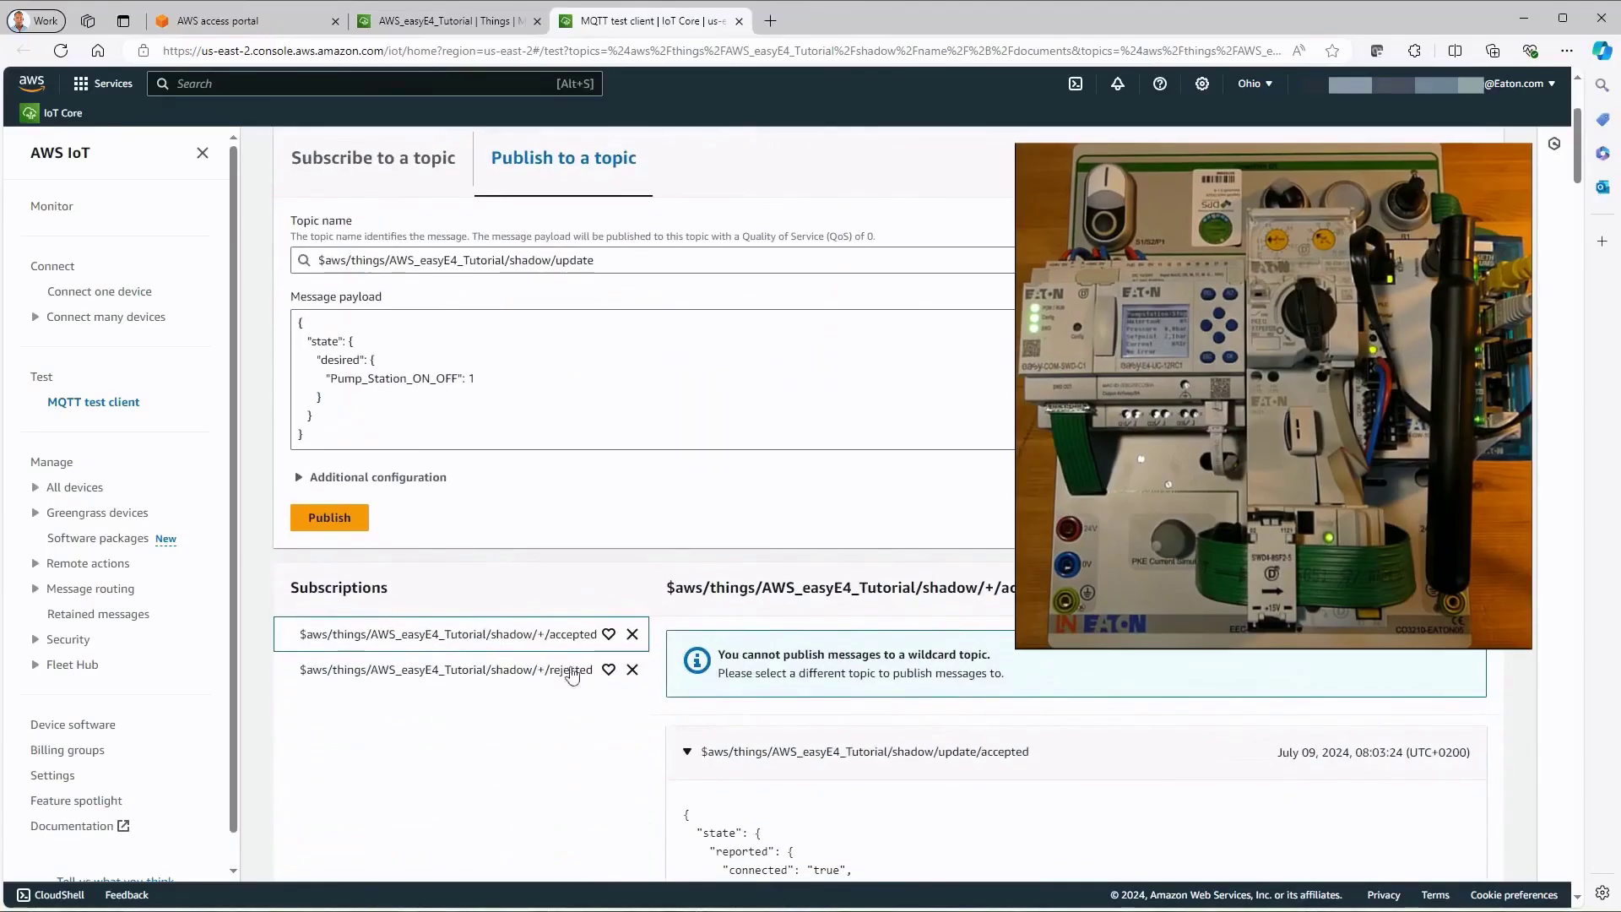
scroll(776, 785, down, 3)
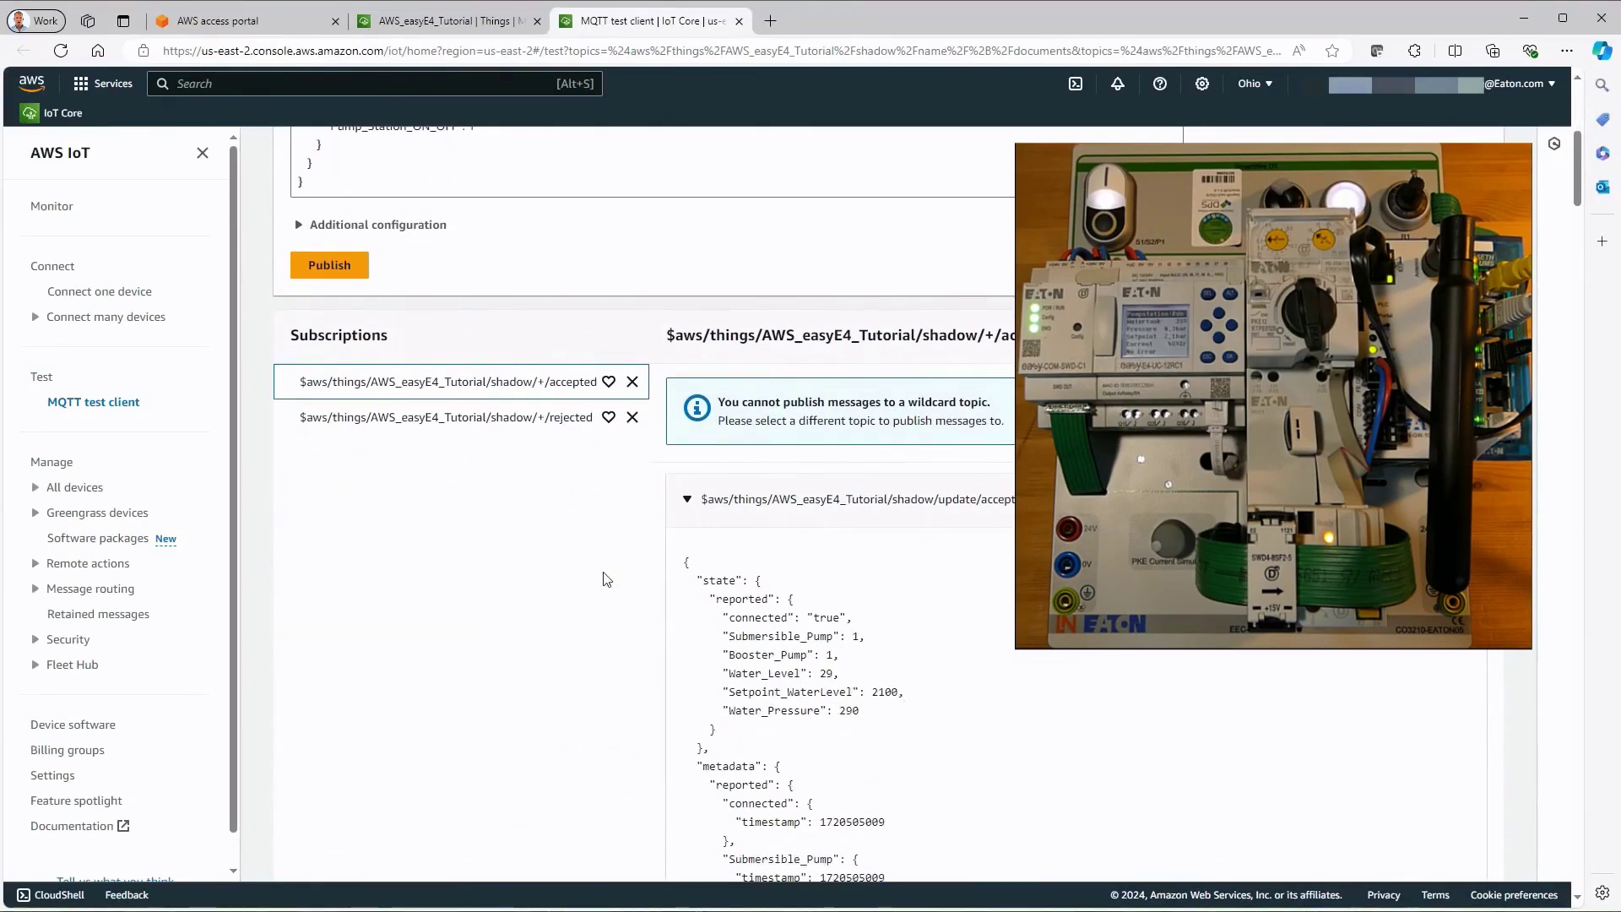
scroll(570, 535, up, 5)
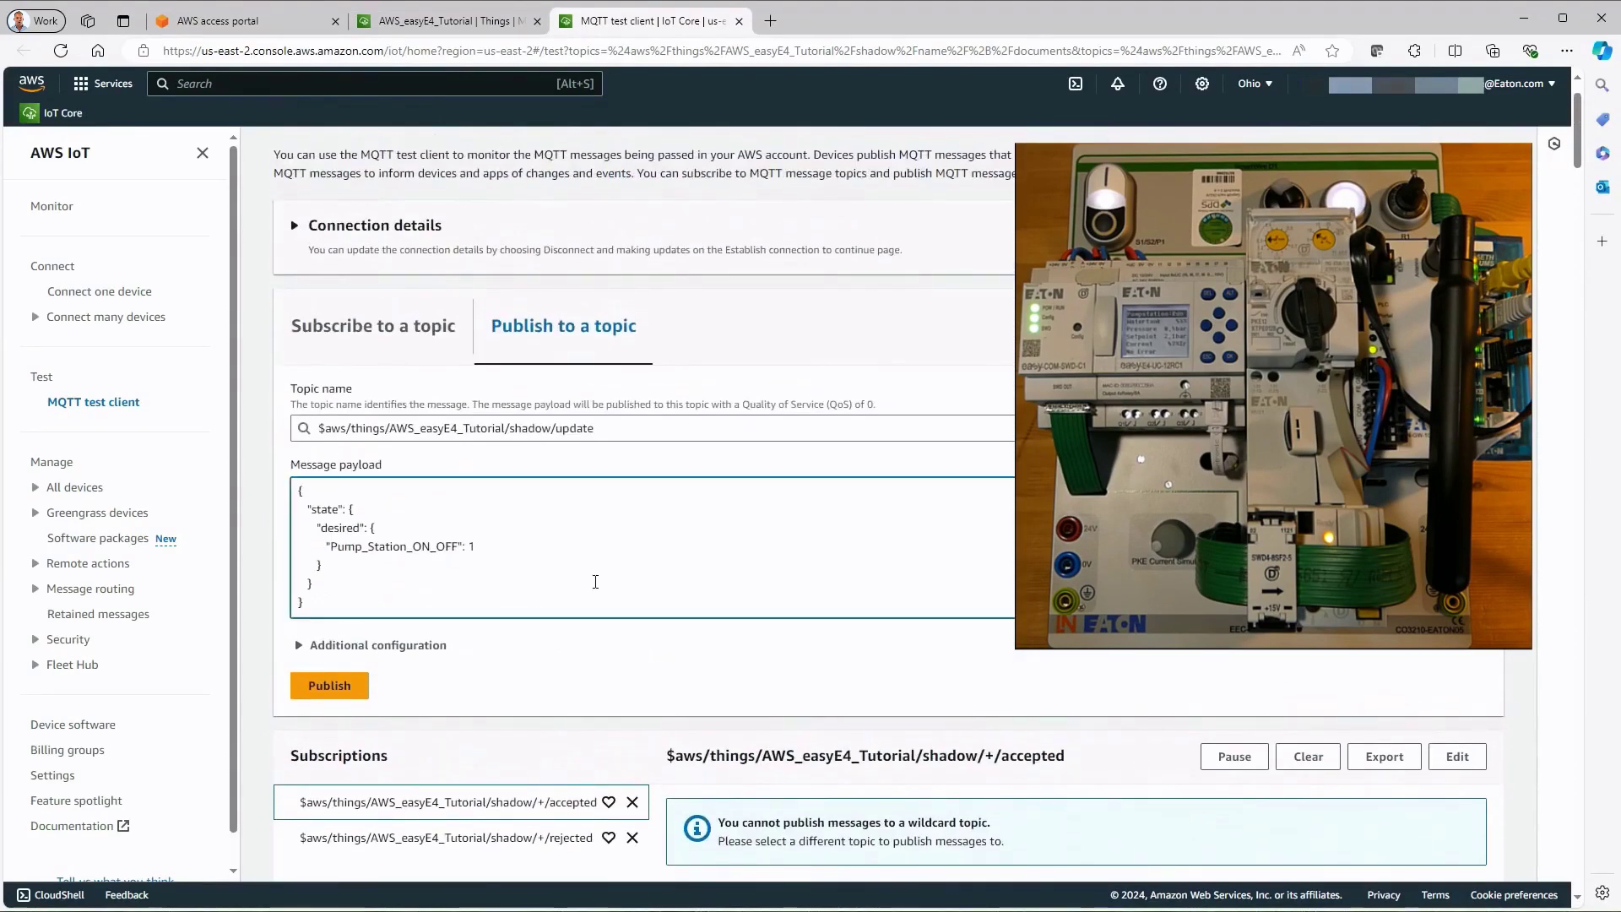
text(0)
click(329, 684)
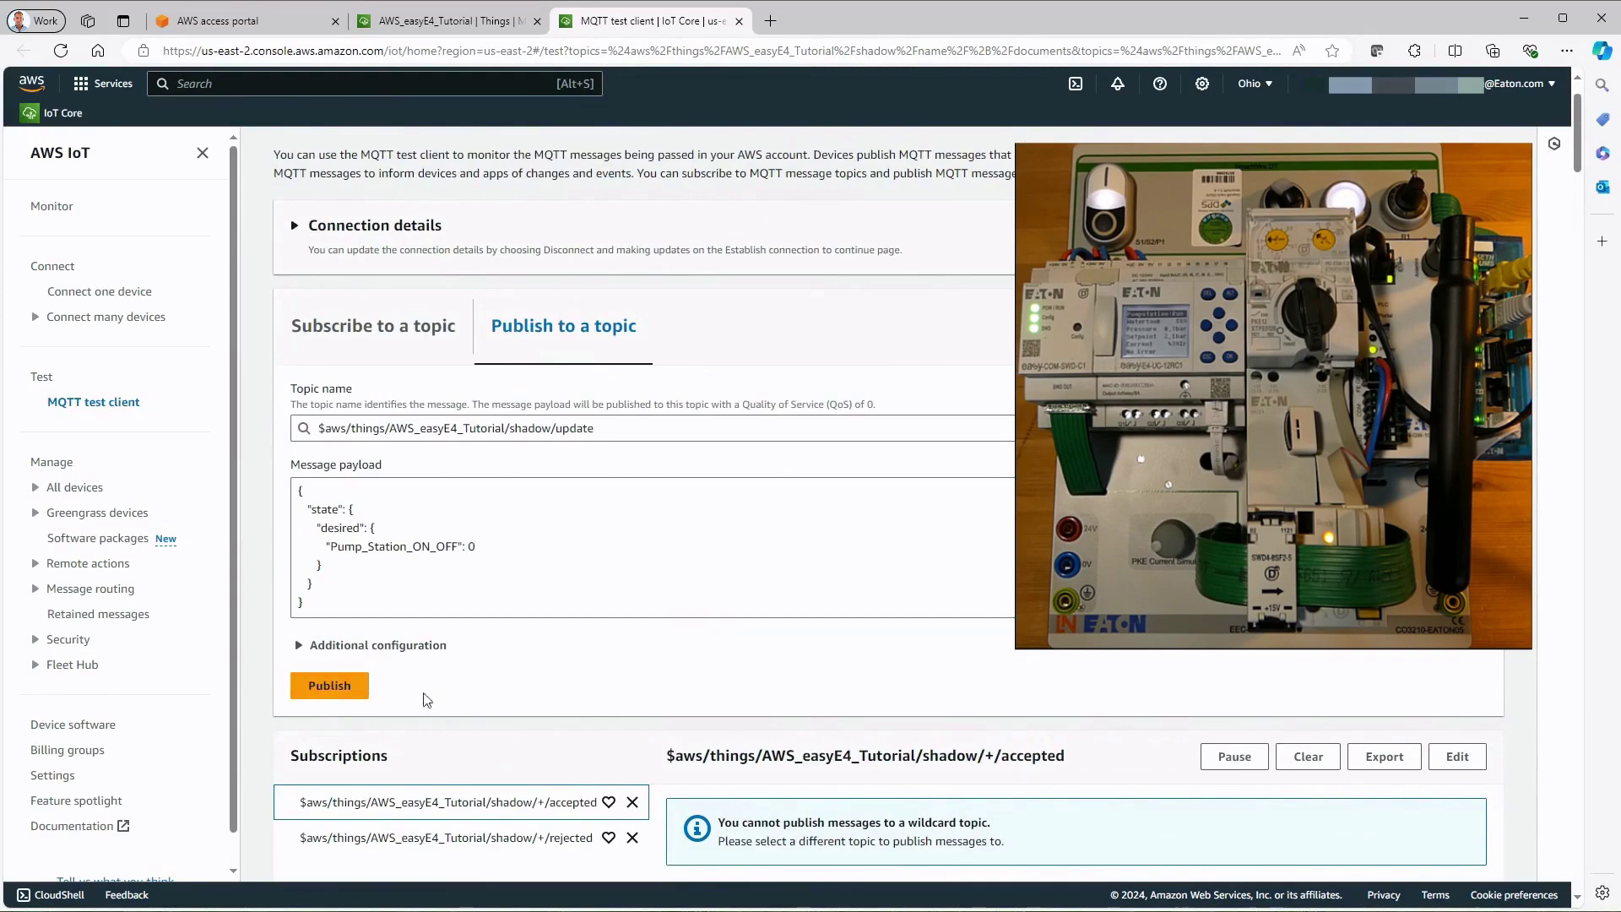
scroll(787, 764, down, 4)
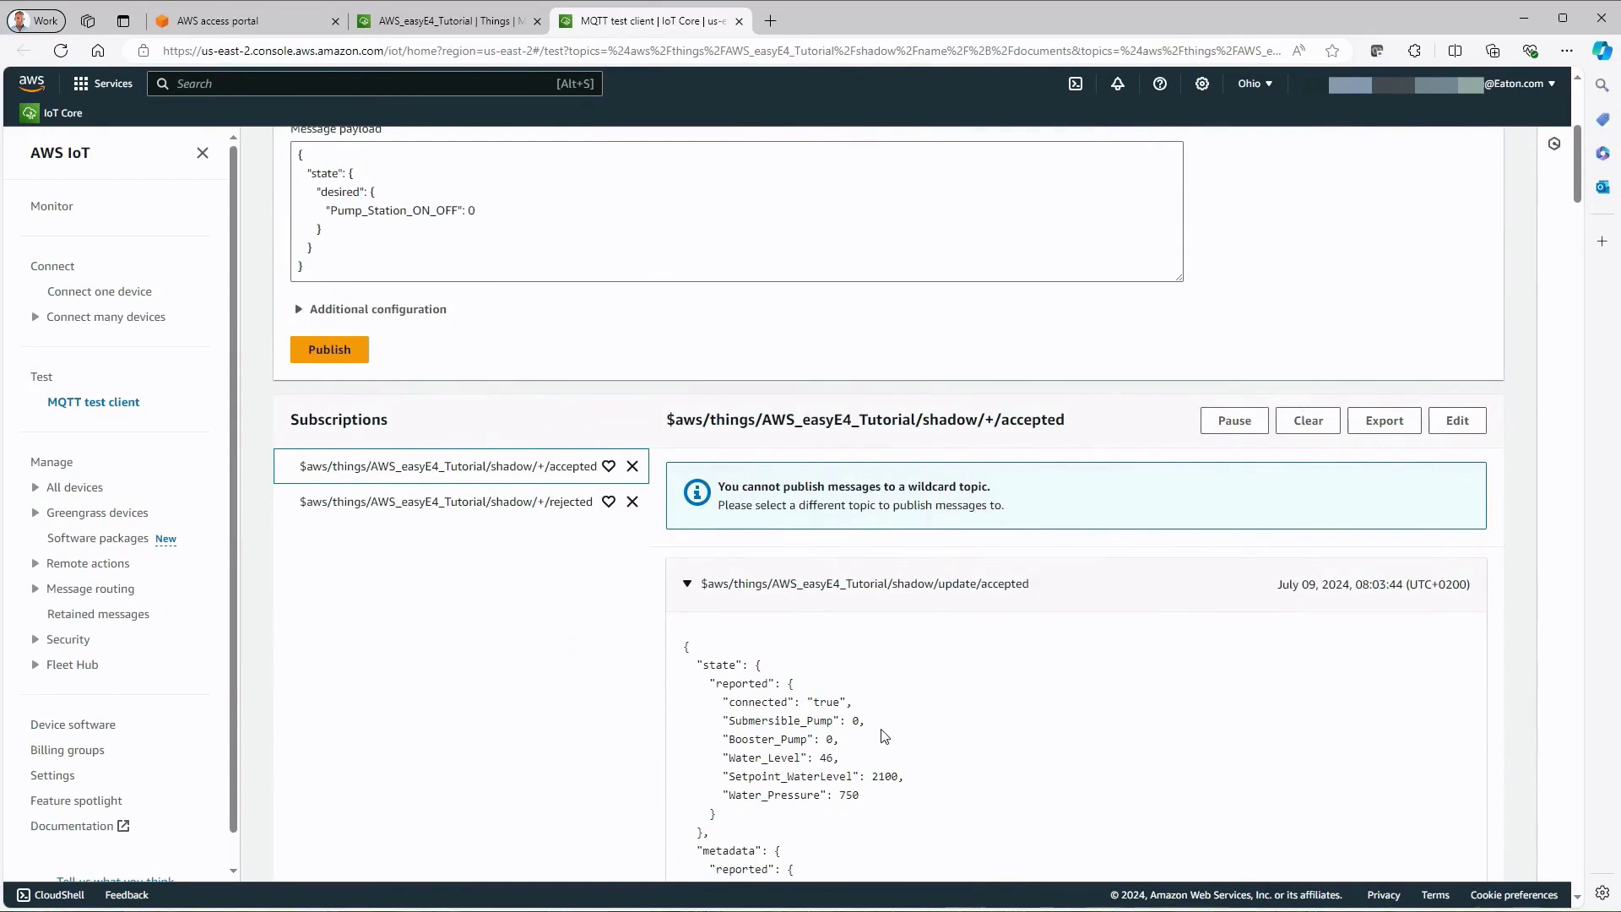
- Publish Pump_Station_ON_OFF value 0,5 and check the rejected topic's messages
click(498, 215)
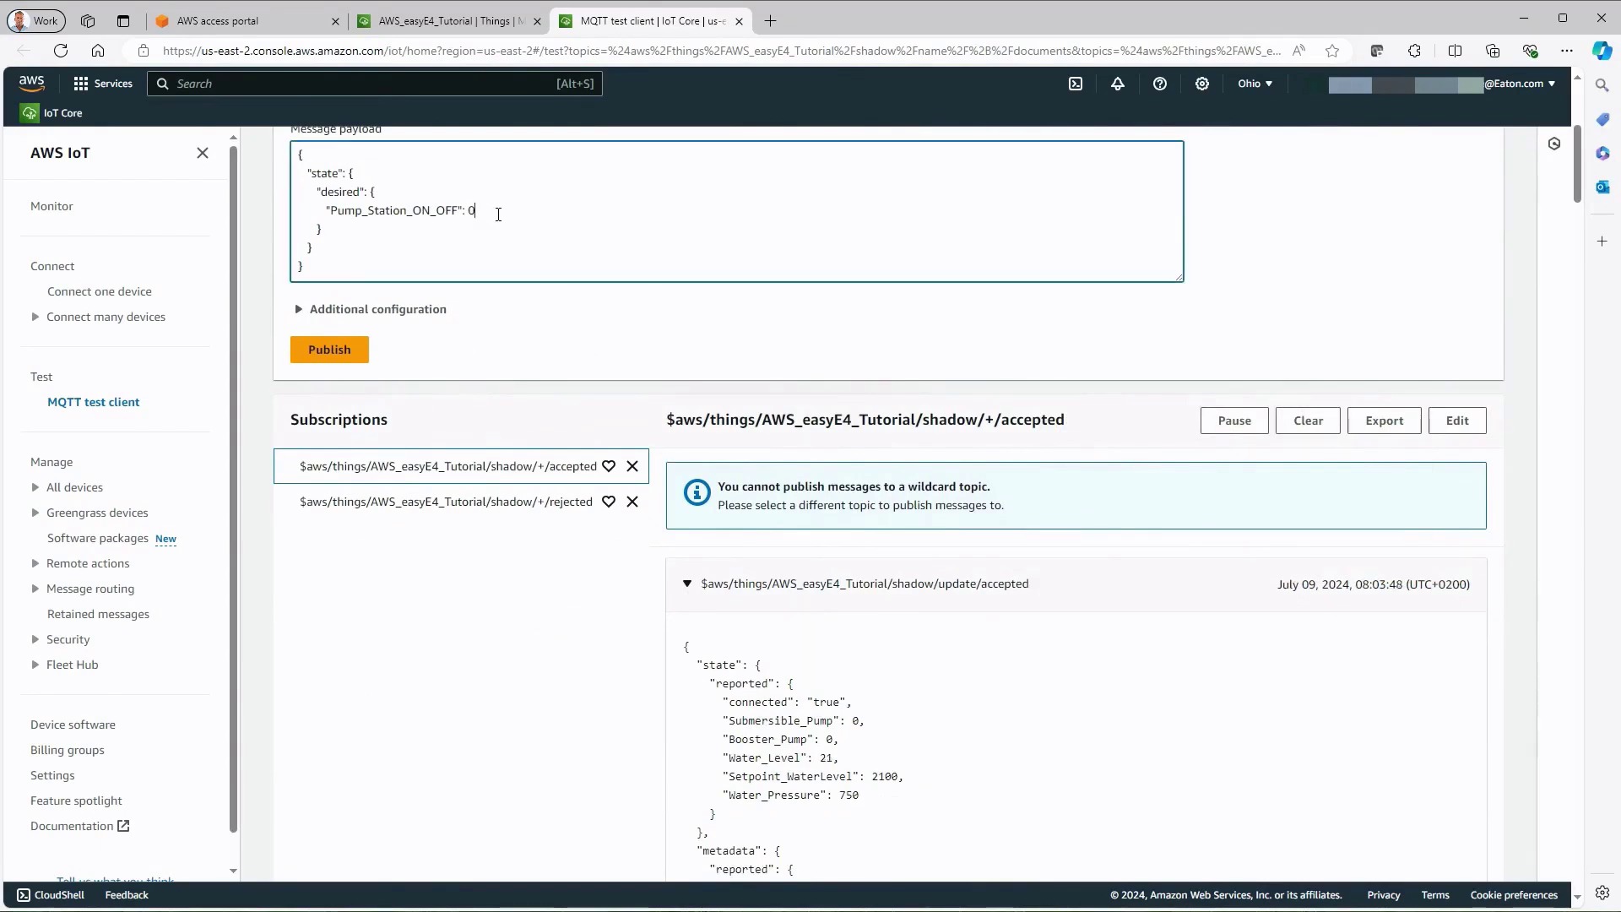
key(BackSpace)
text(0,5)
key(Return)
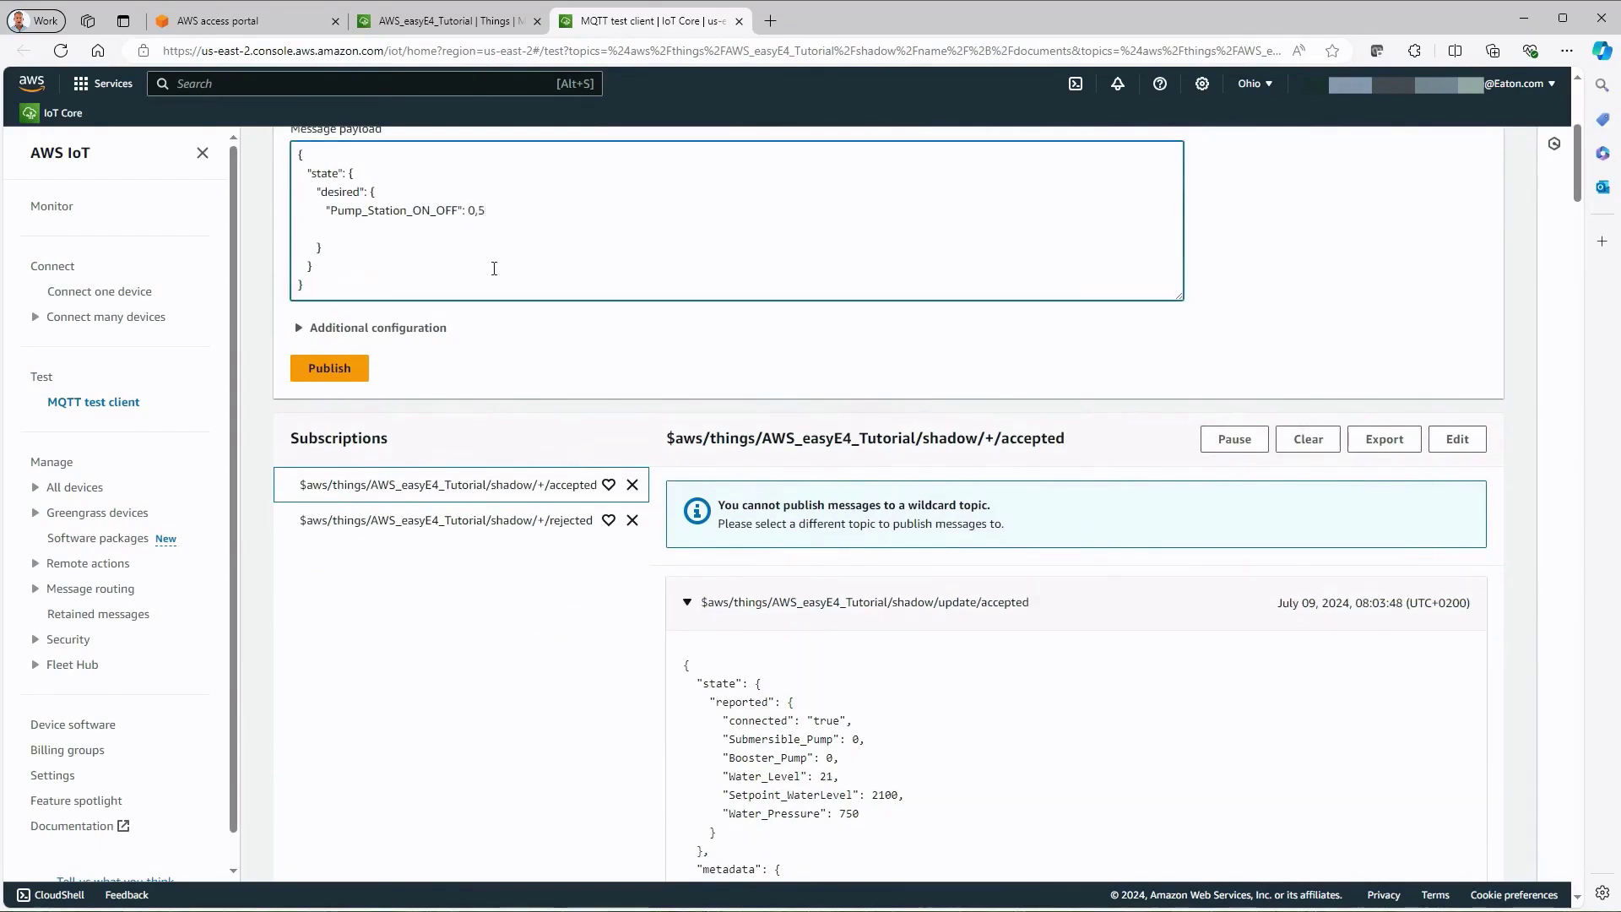
click(345, 375)
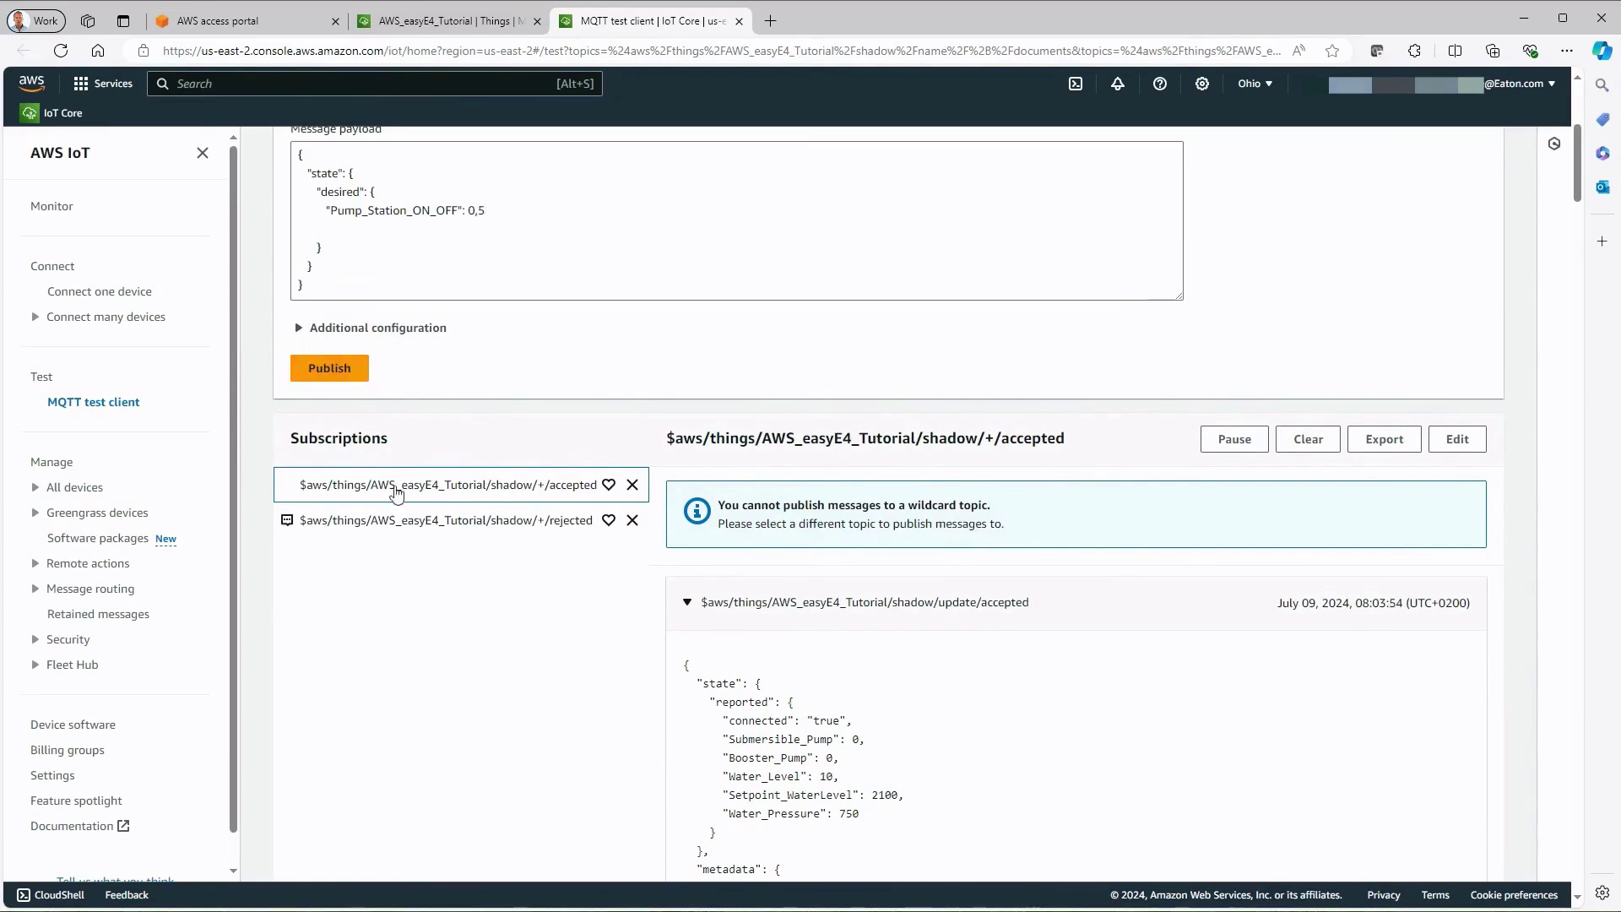
click(376, 525)
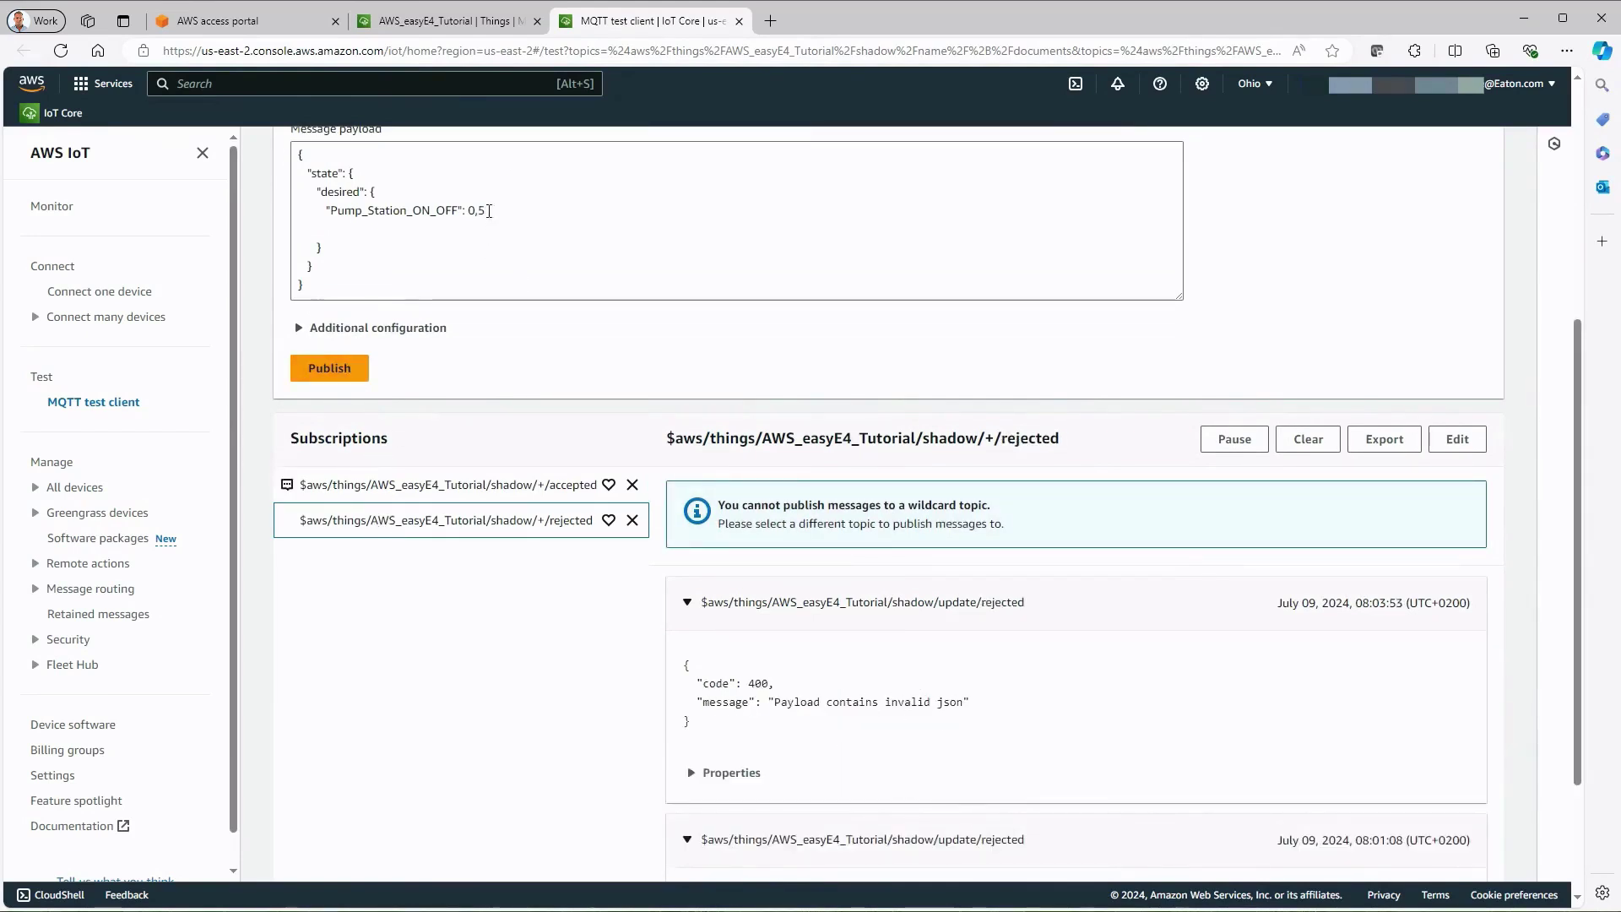
- Publish value 1.5, check the accepted topic, then publish value 1
drag(488, 211, 470, 210)
text(1.)
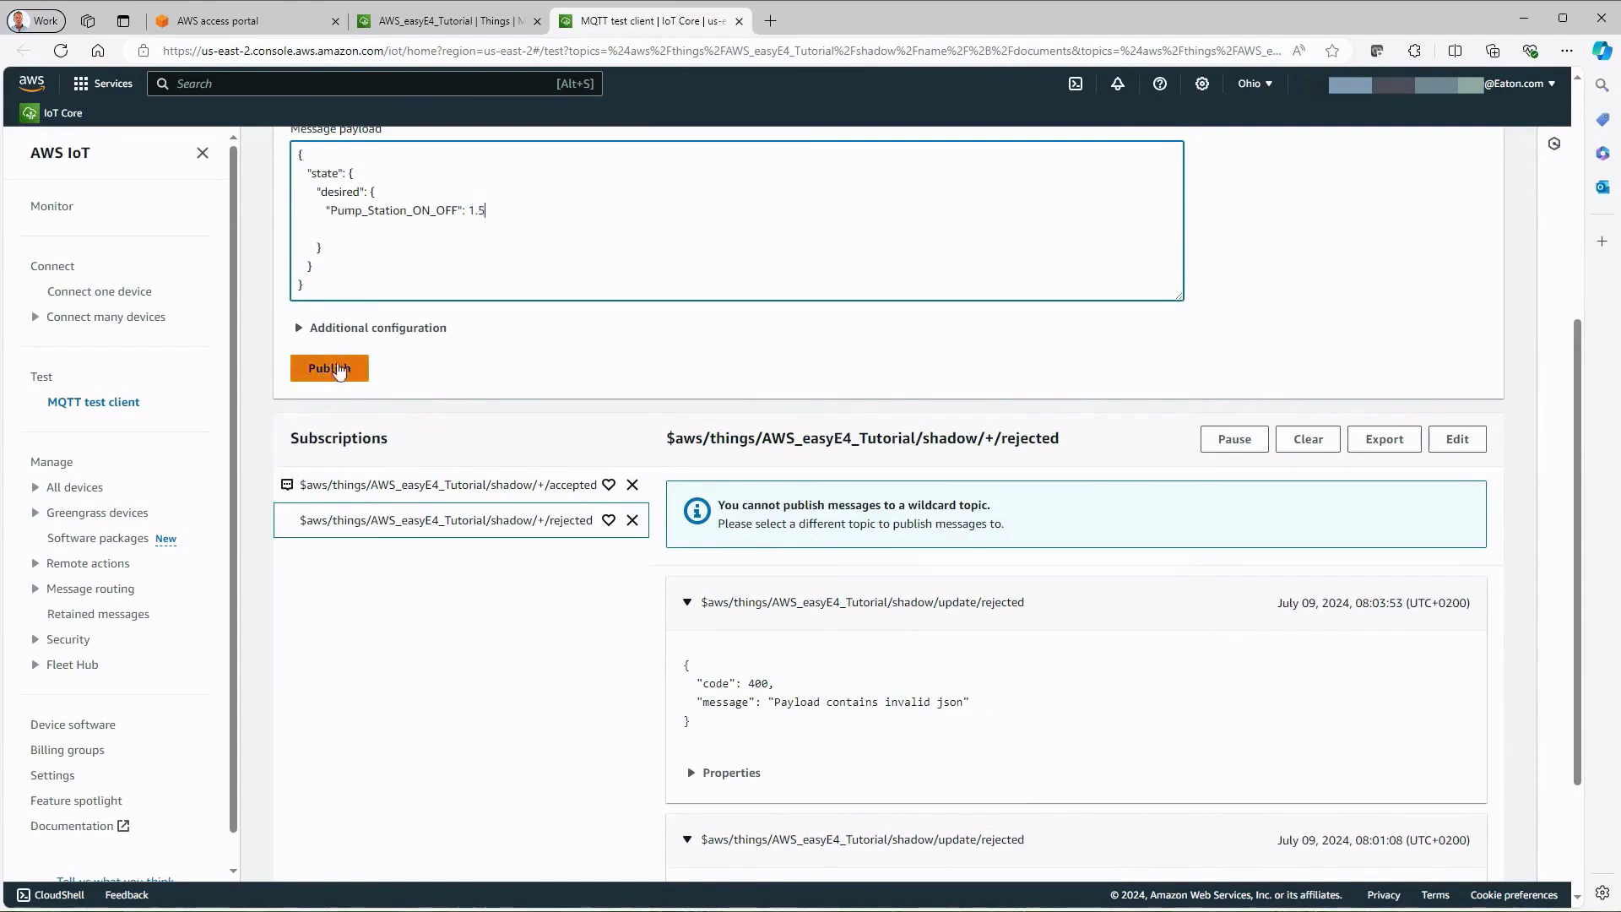
click(329, 368)
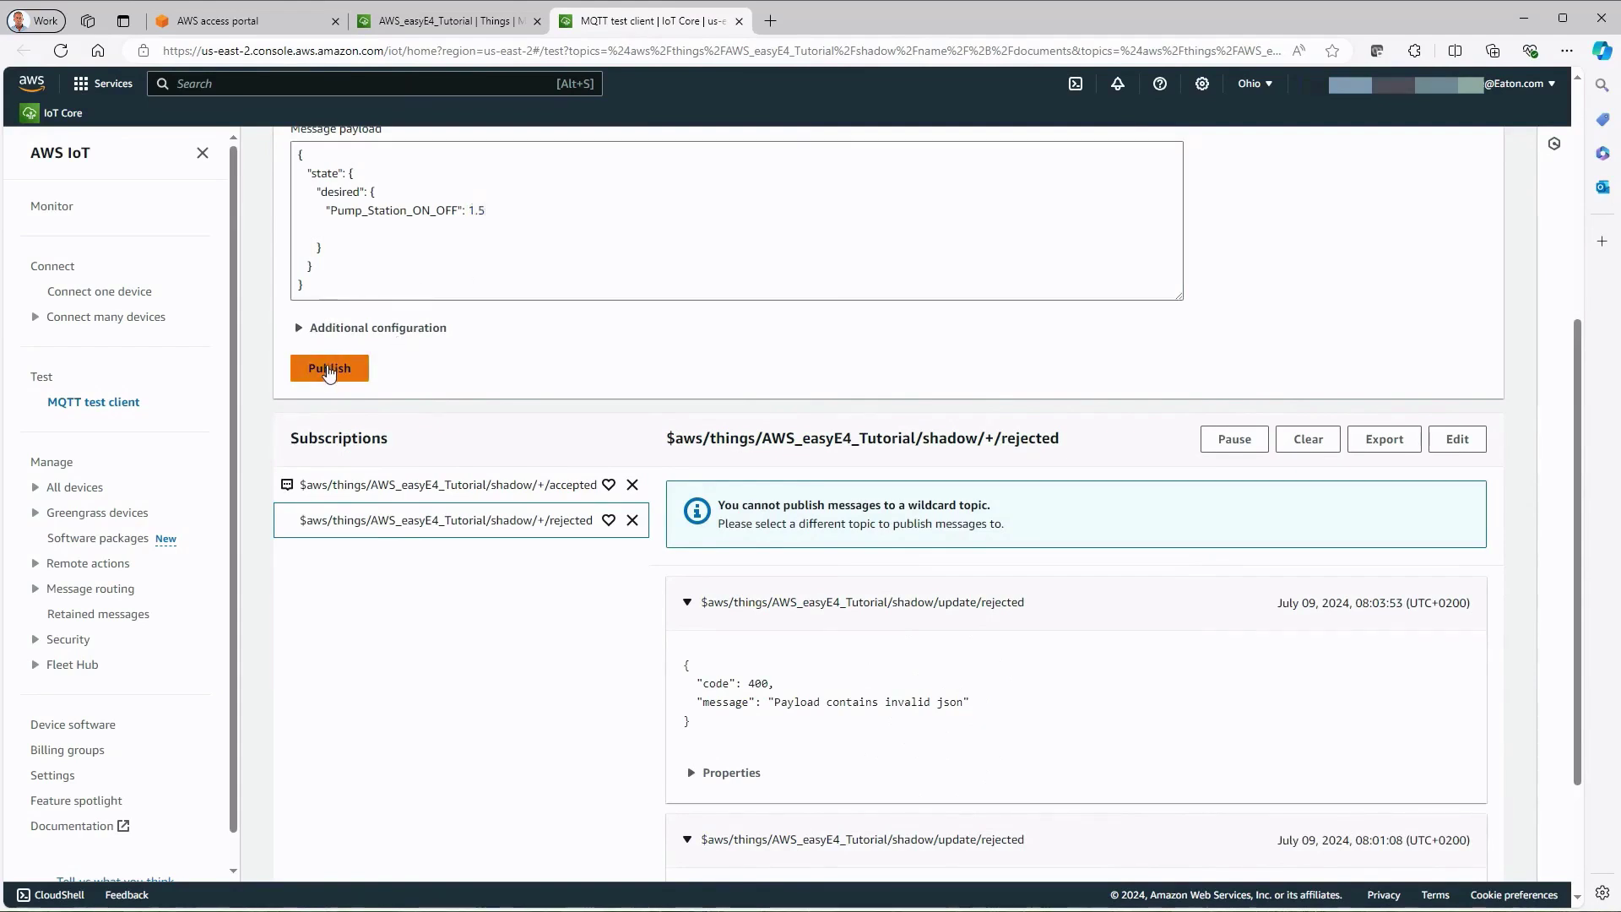
click(388, 490)
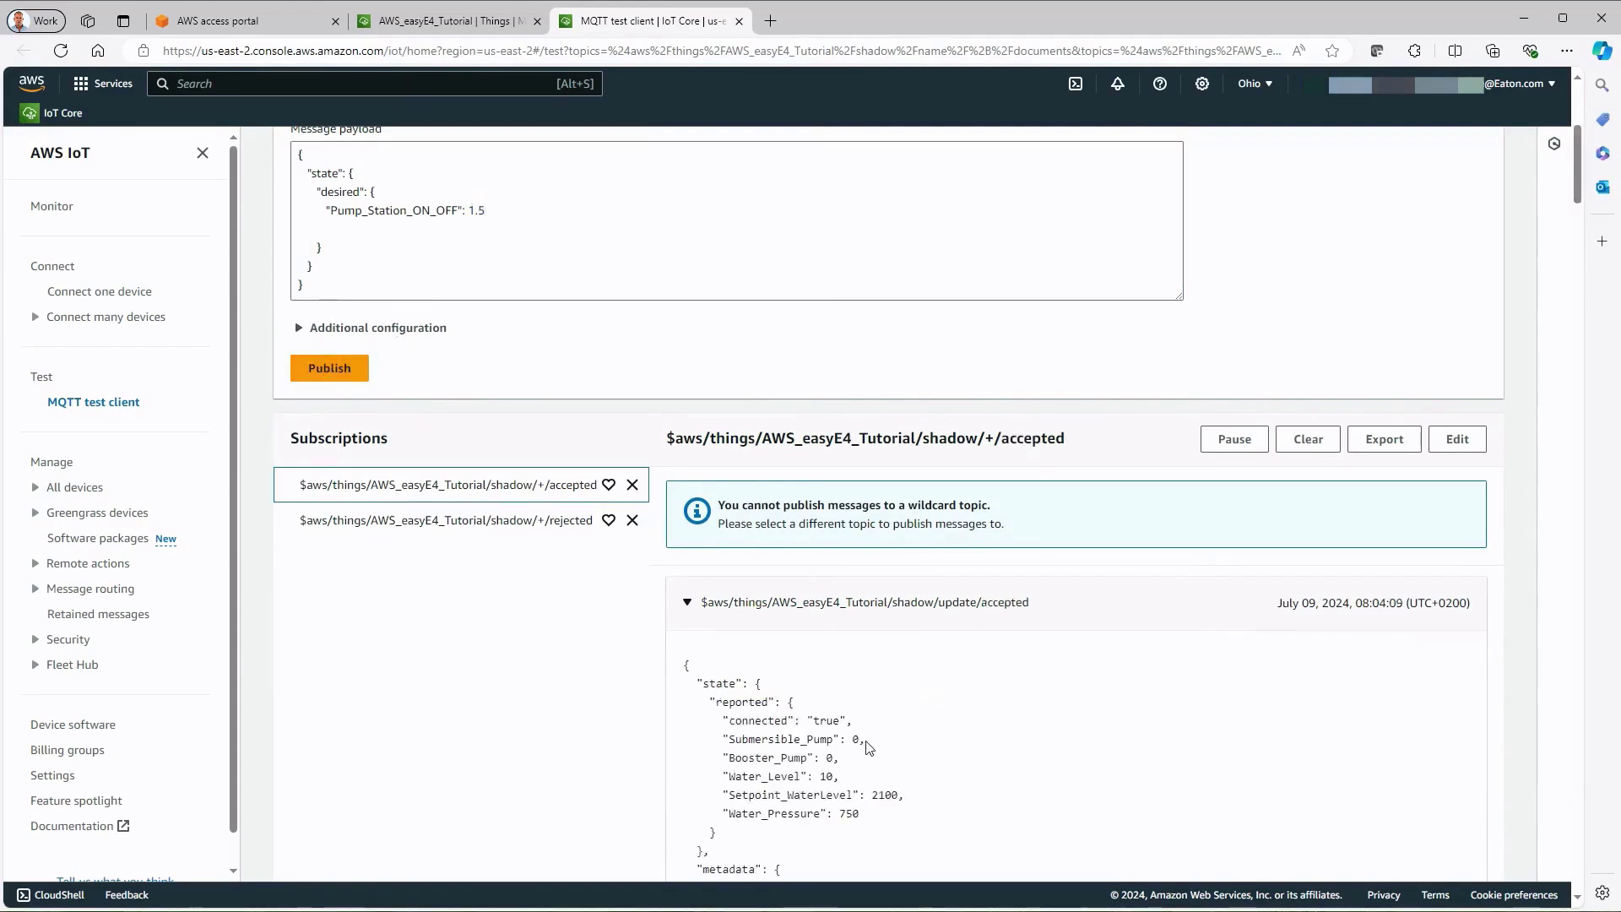
click(496, 207)
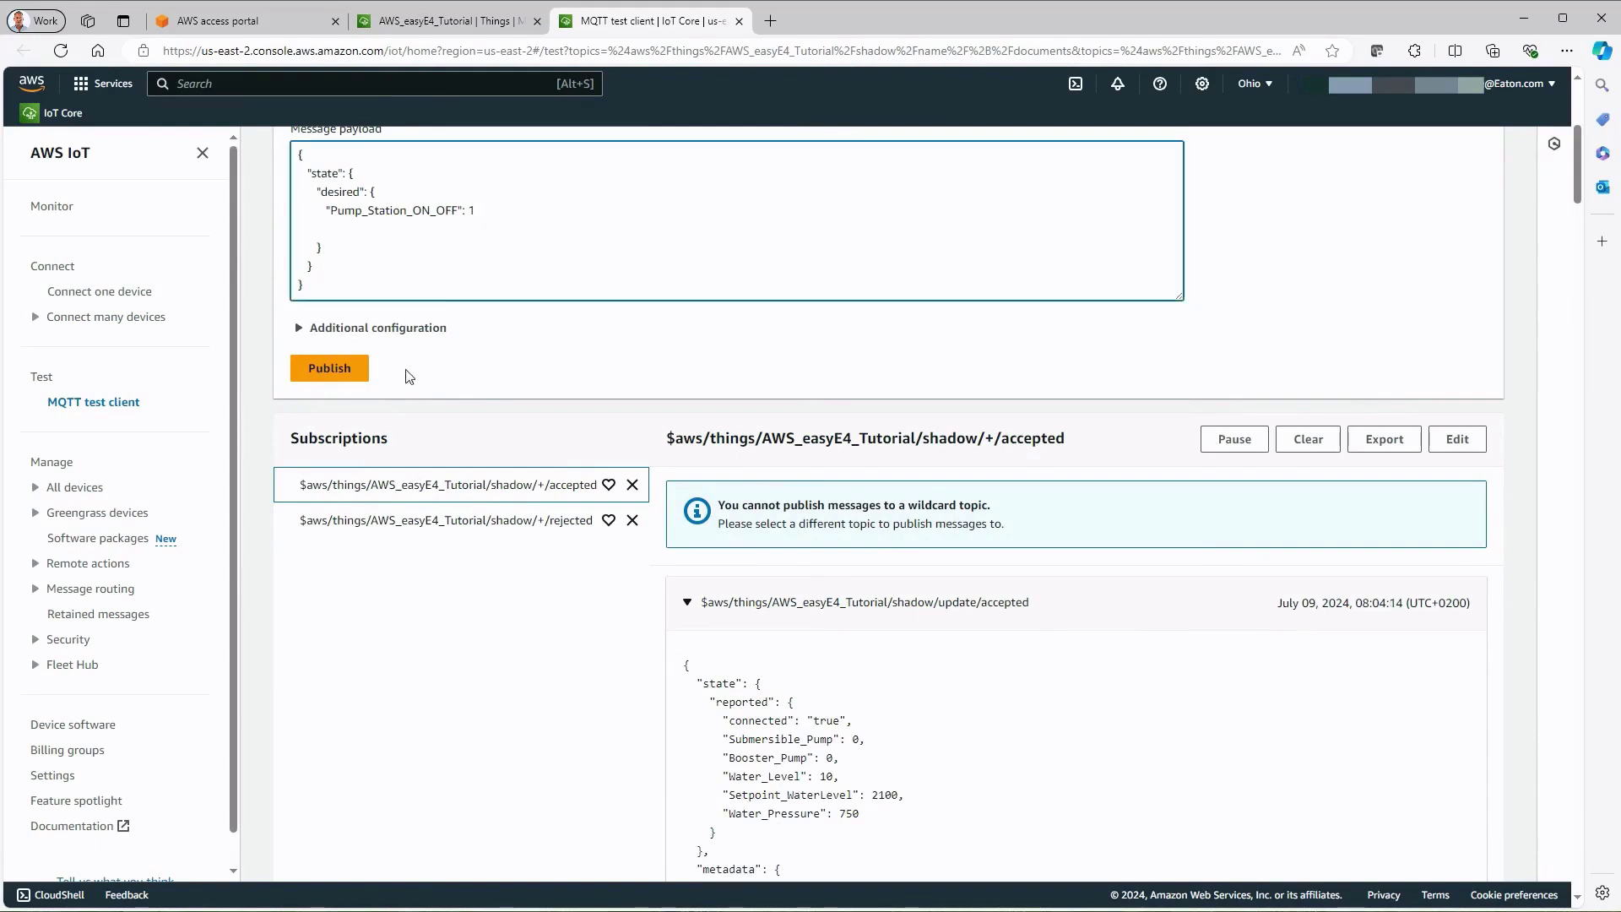
click(329, 364)
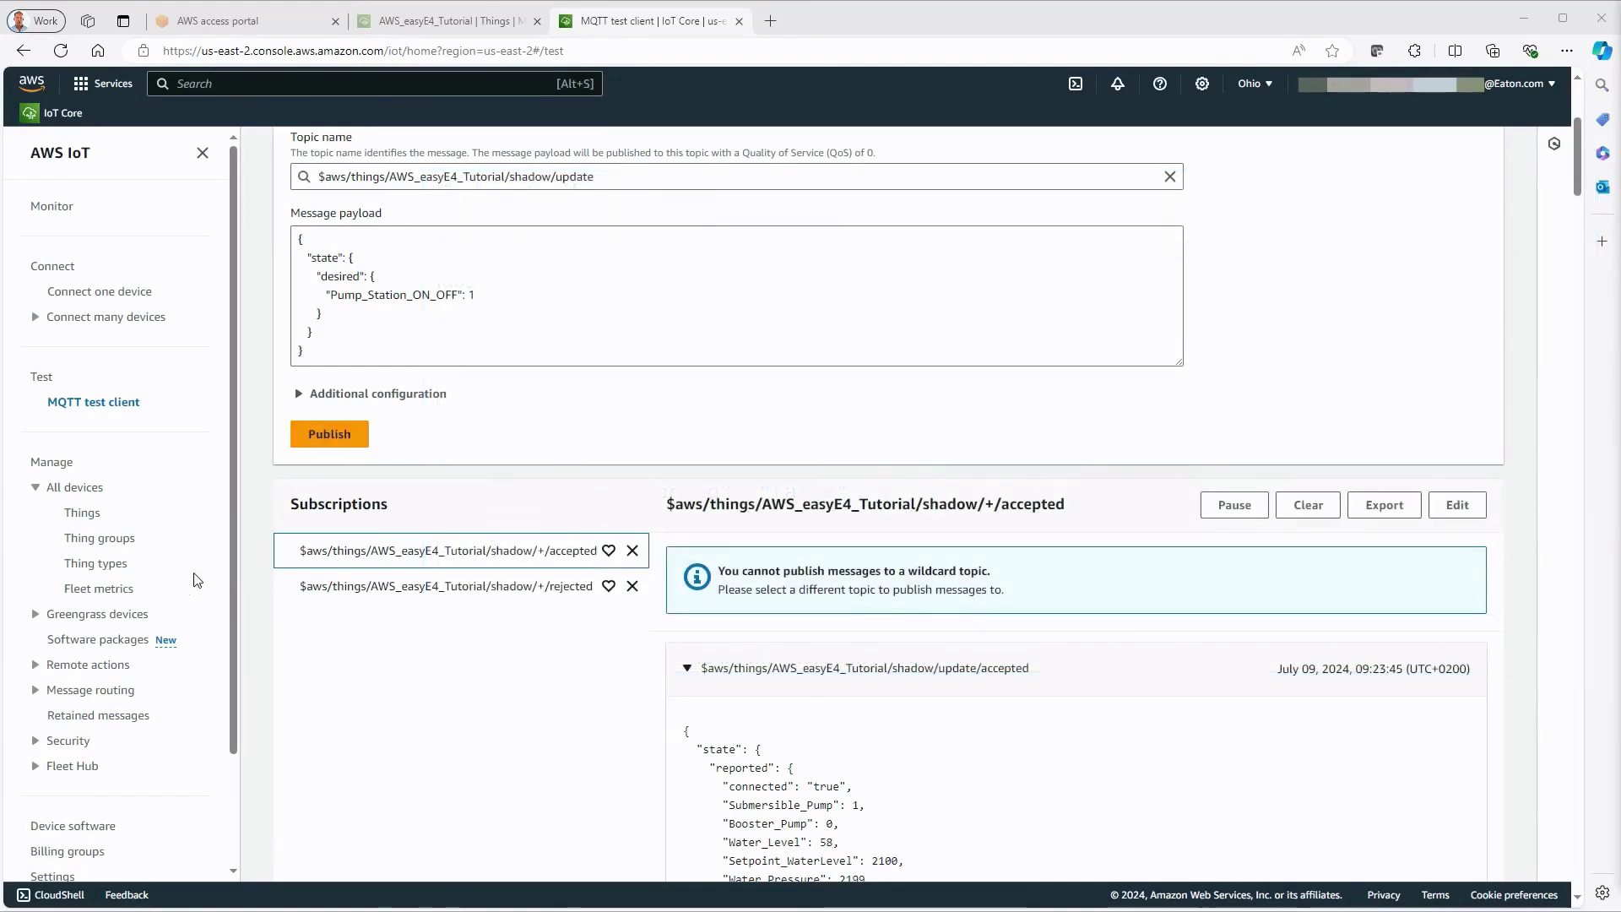
- Go to Message routing > Rules and start creating a new rule
click(35, 691)
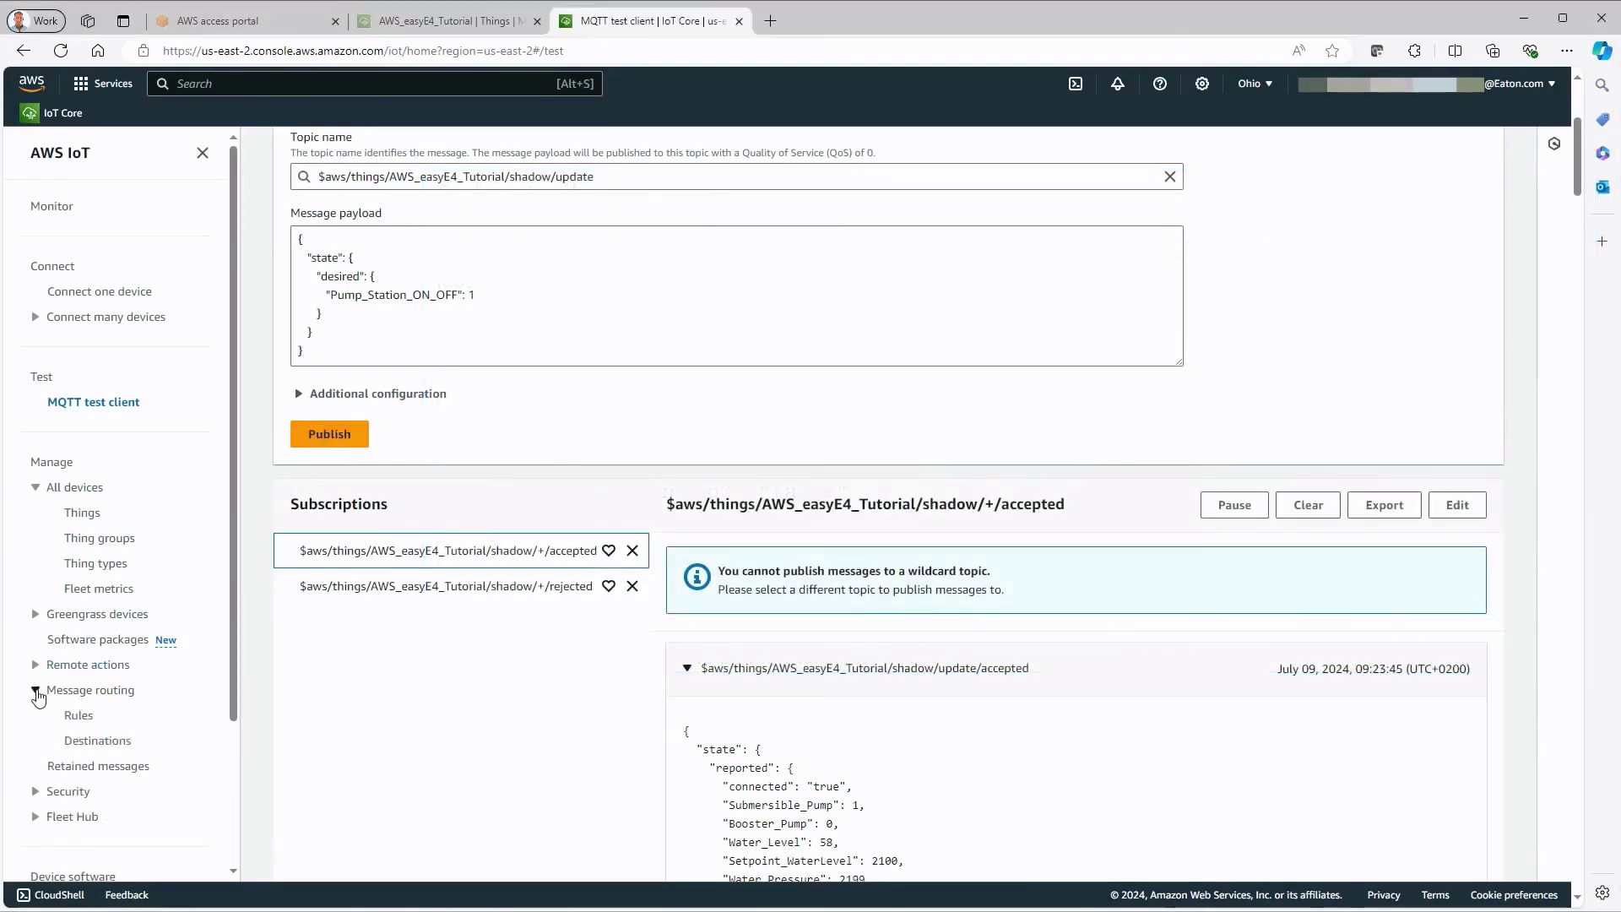
click(80, 716)
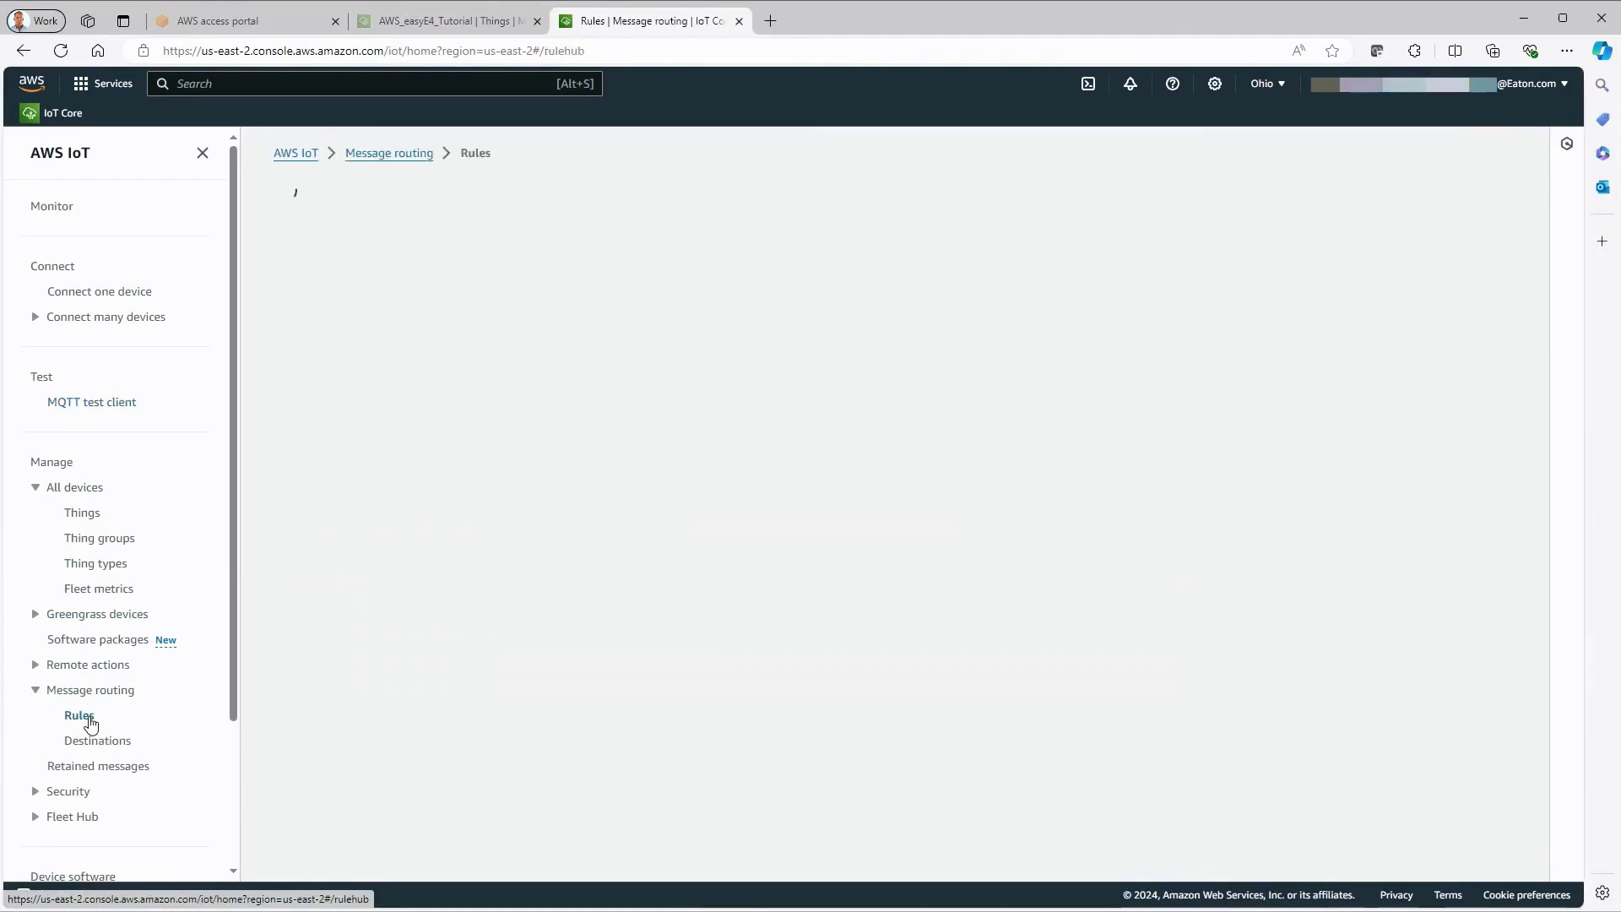
click(1440, 205)
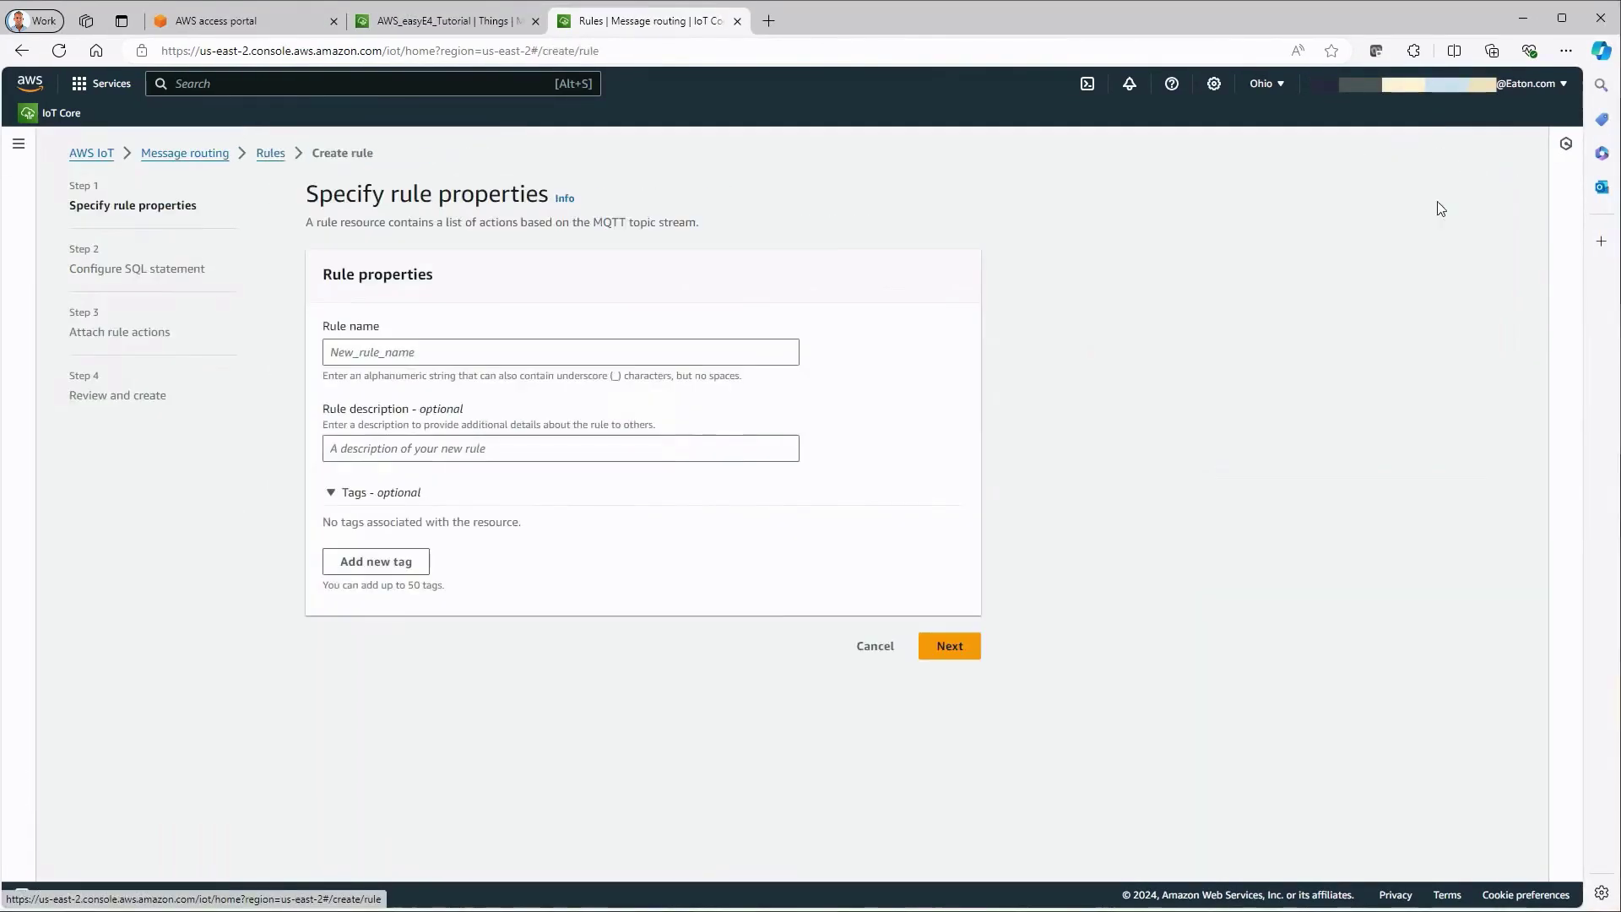
- Name the rule AWS_easyE4_Tutorial_Lastwill with the lost-connection description and go to the SQL step
click(440, 350)
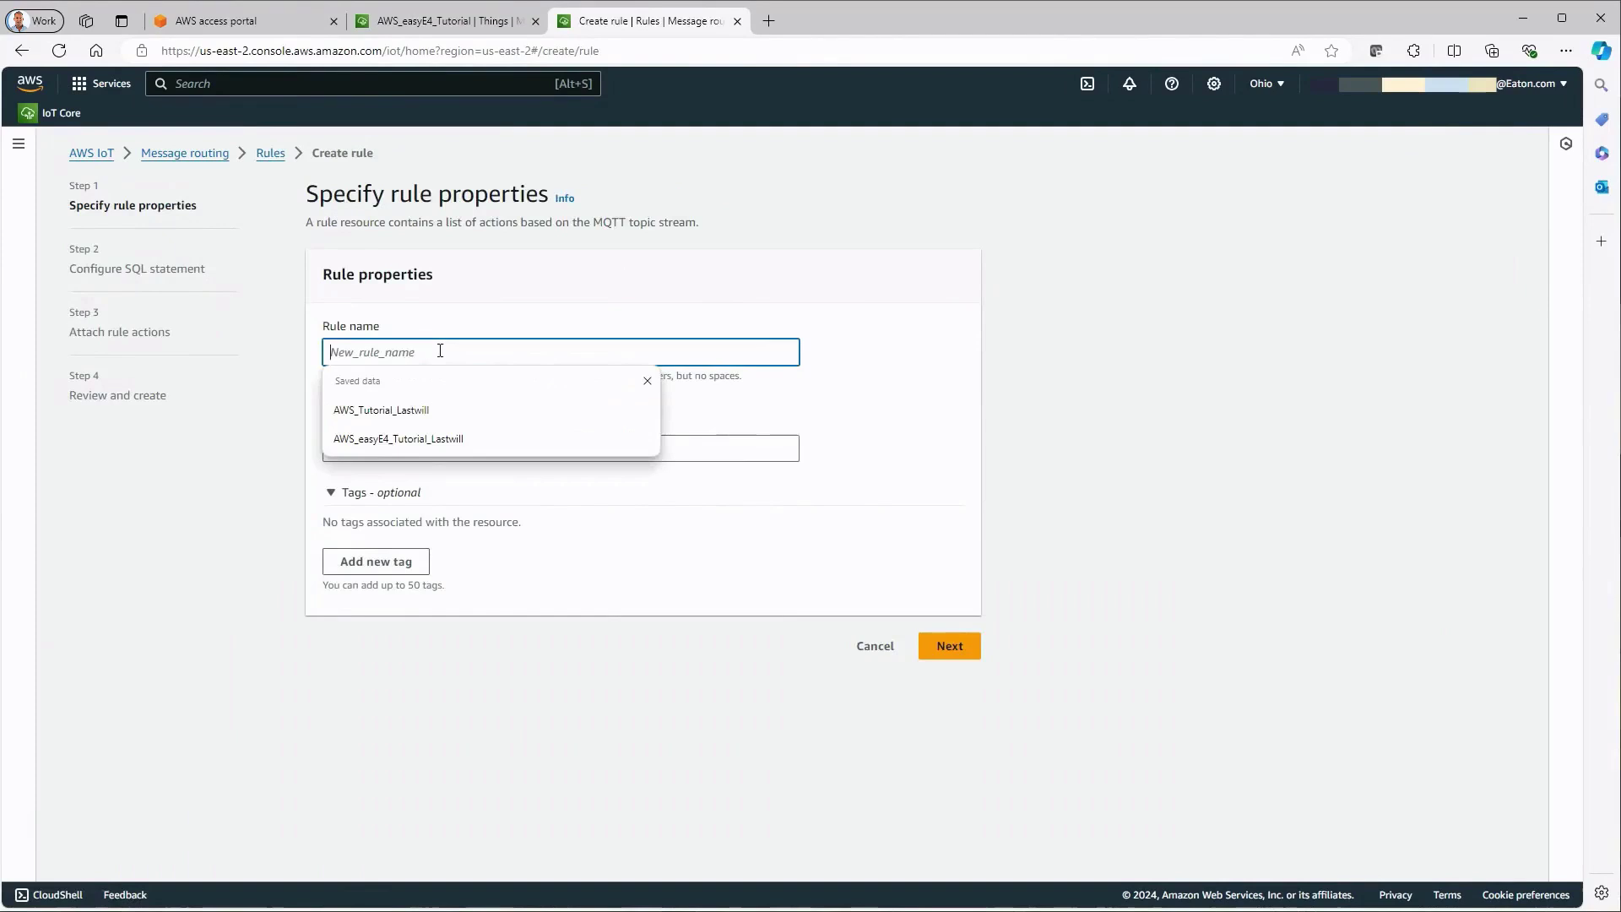
click(416, 437)
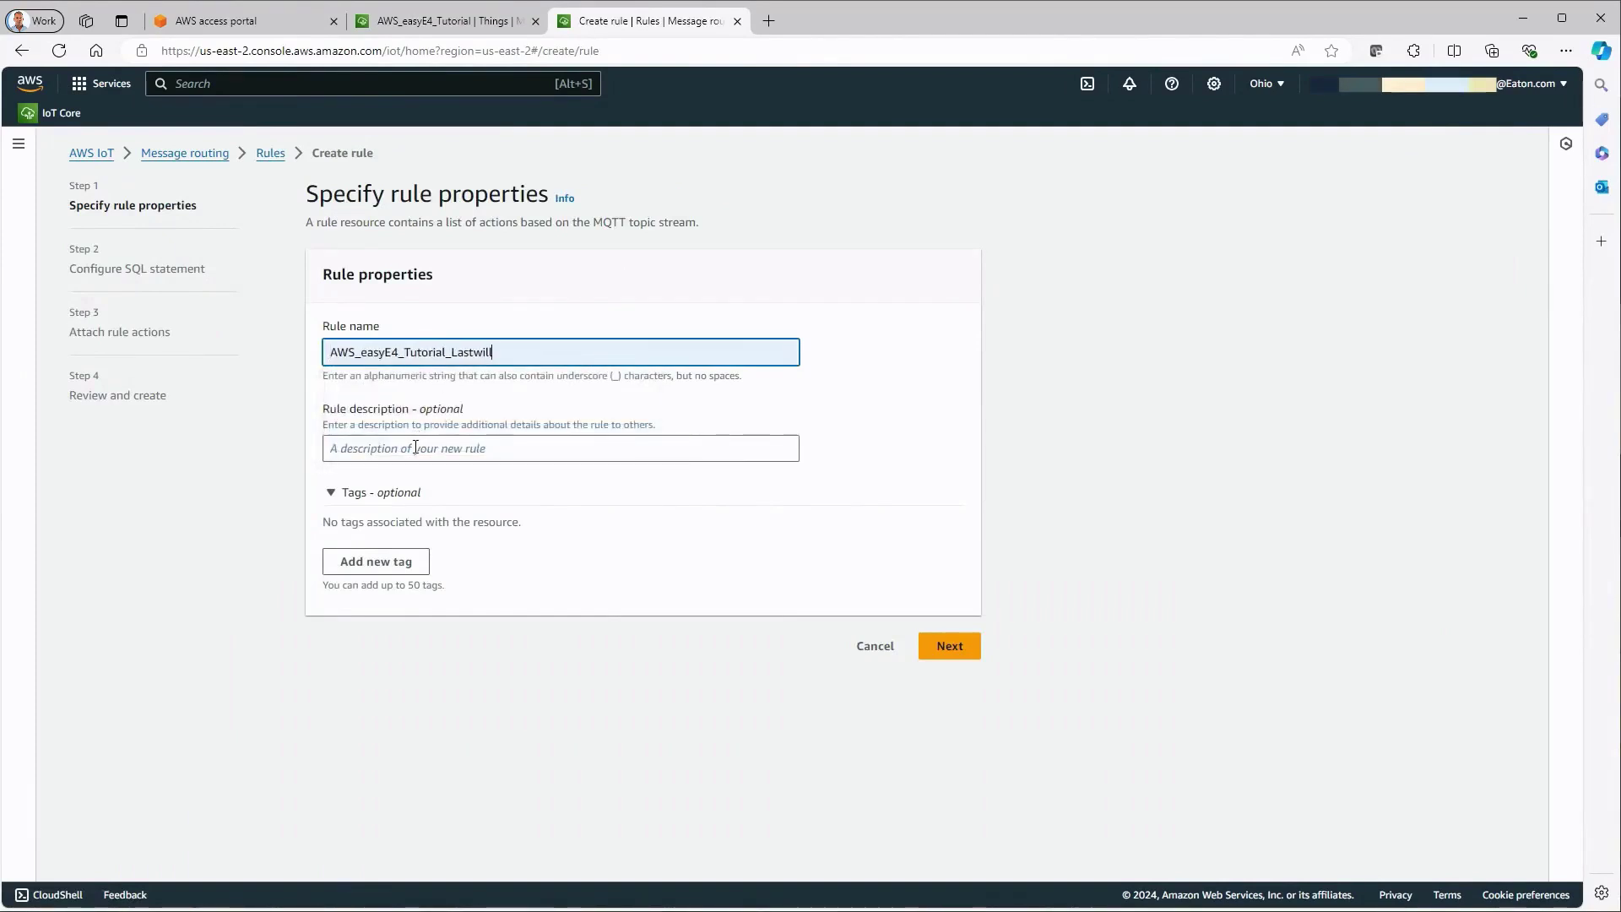
click(416, 448)
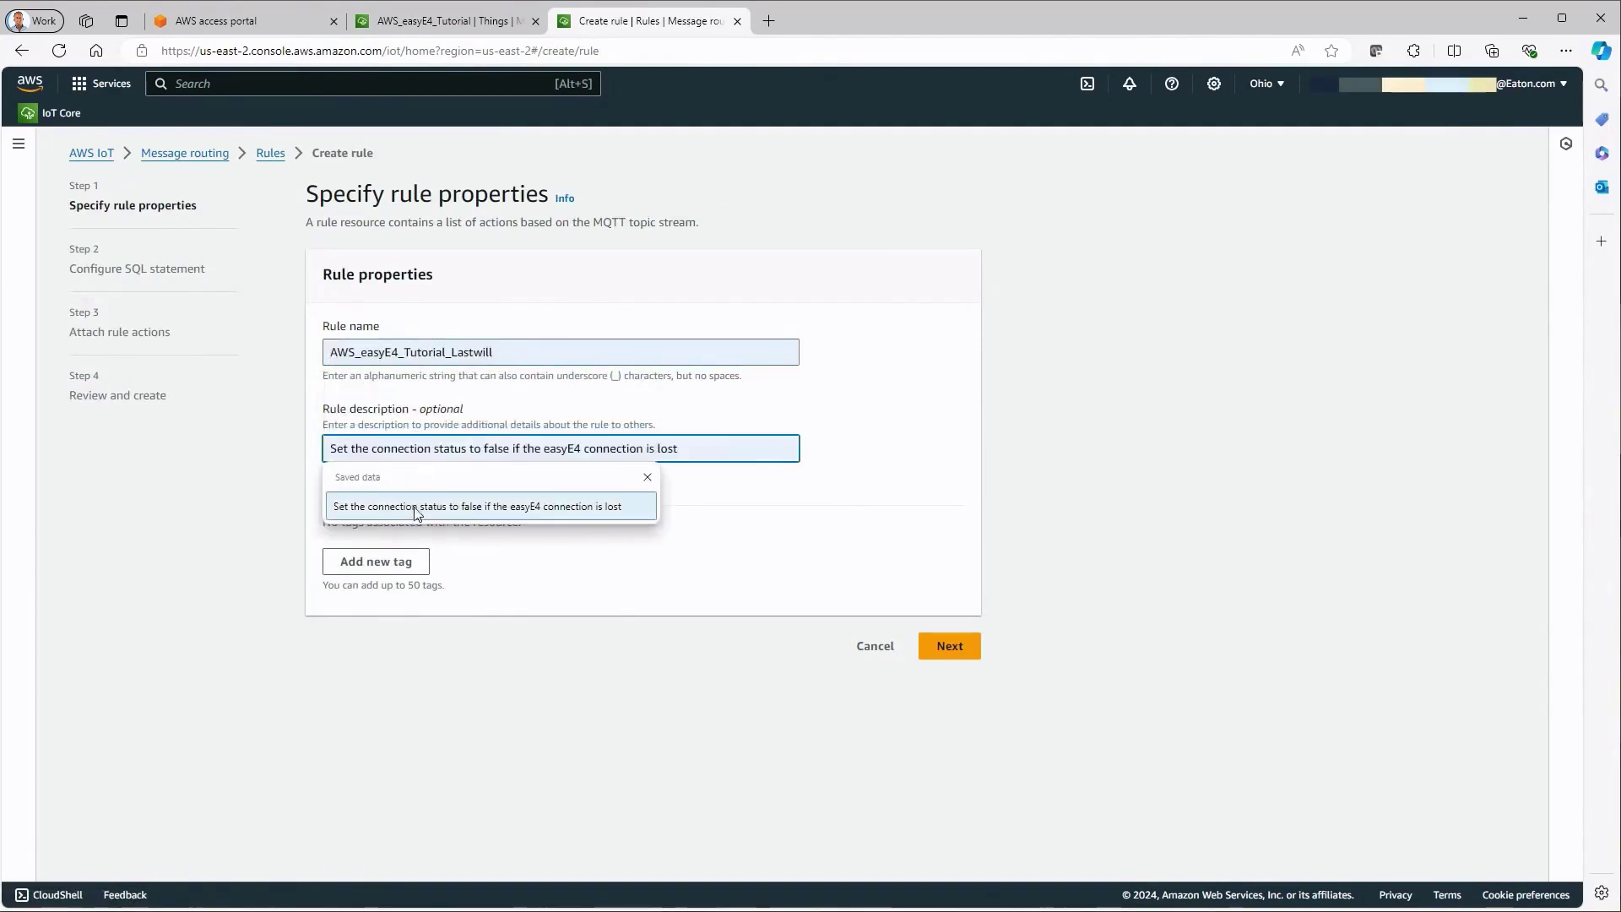
click(413, 512)
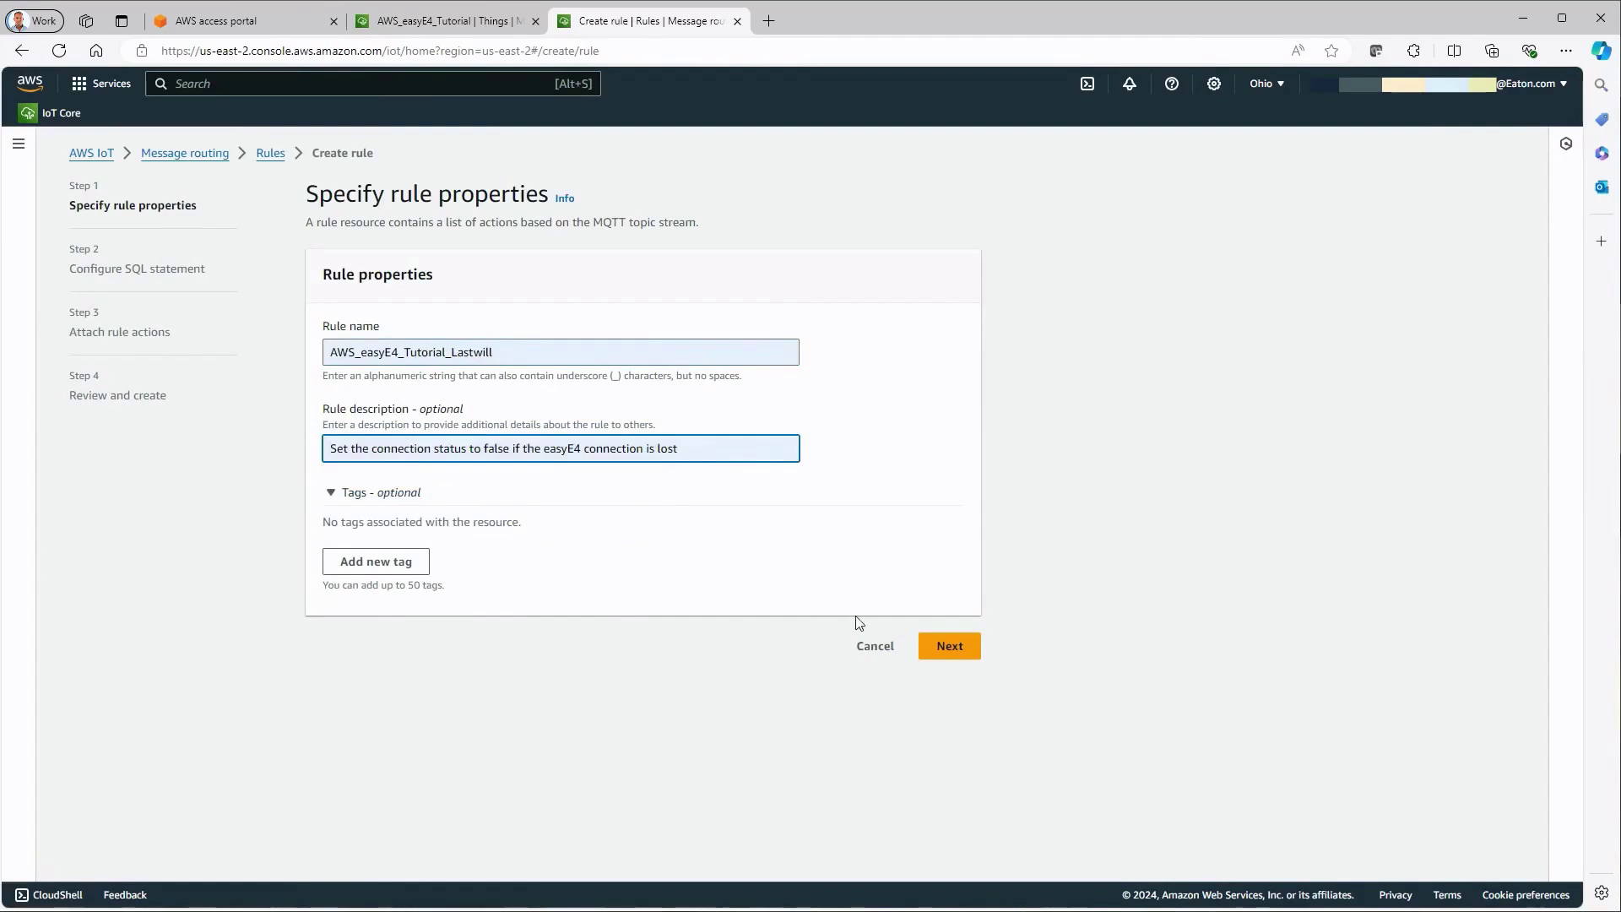
click(949, 646)
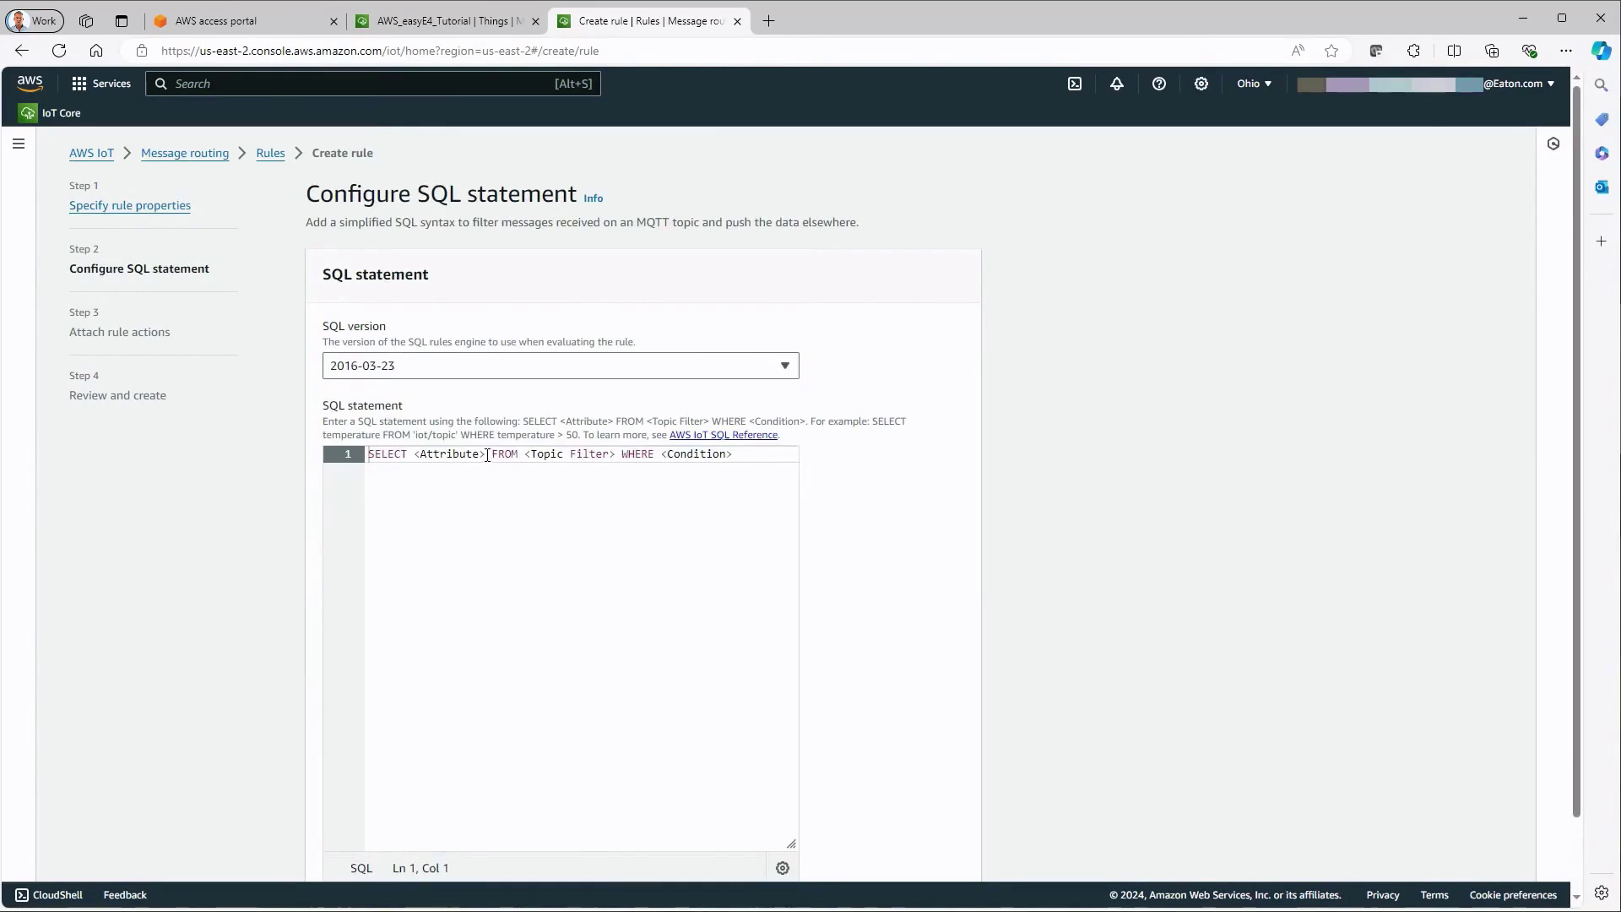
- Make the SQL select * from the shadow lastwill topic, inserting AWS_easyE4_Tutorial as the thing name
drag(487, 455, 420, 457)
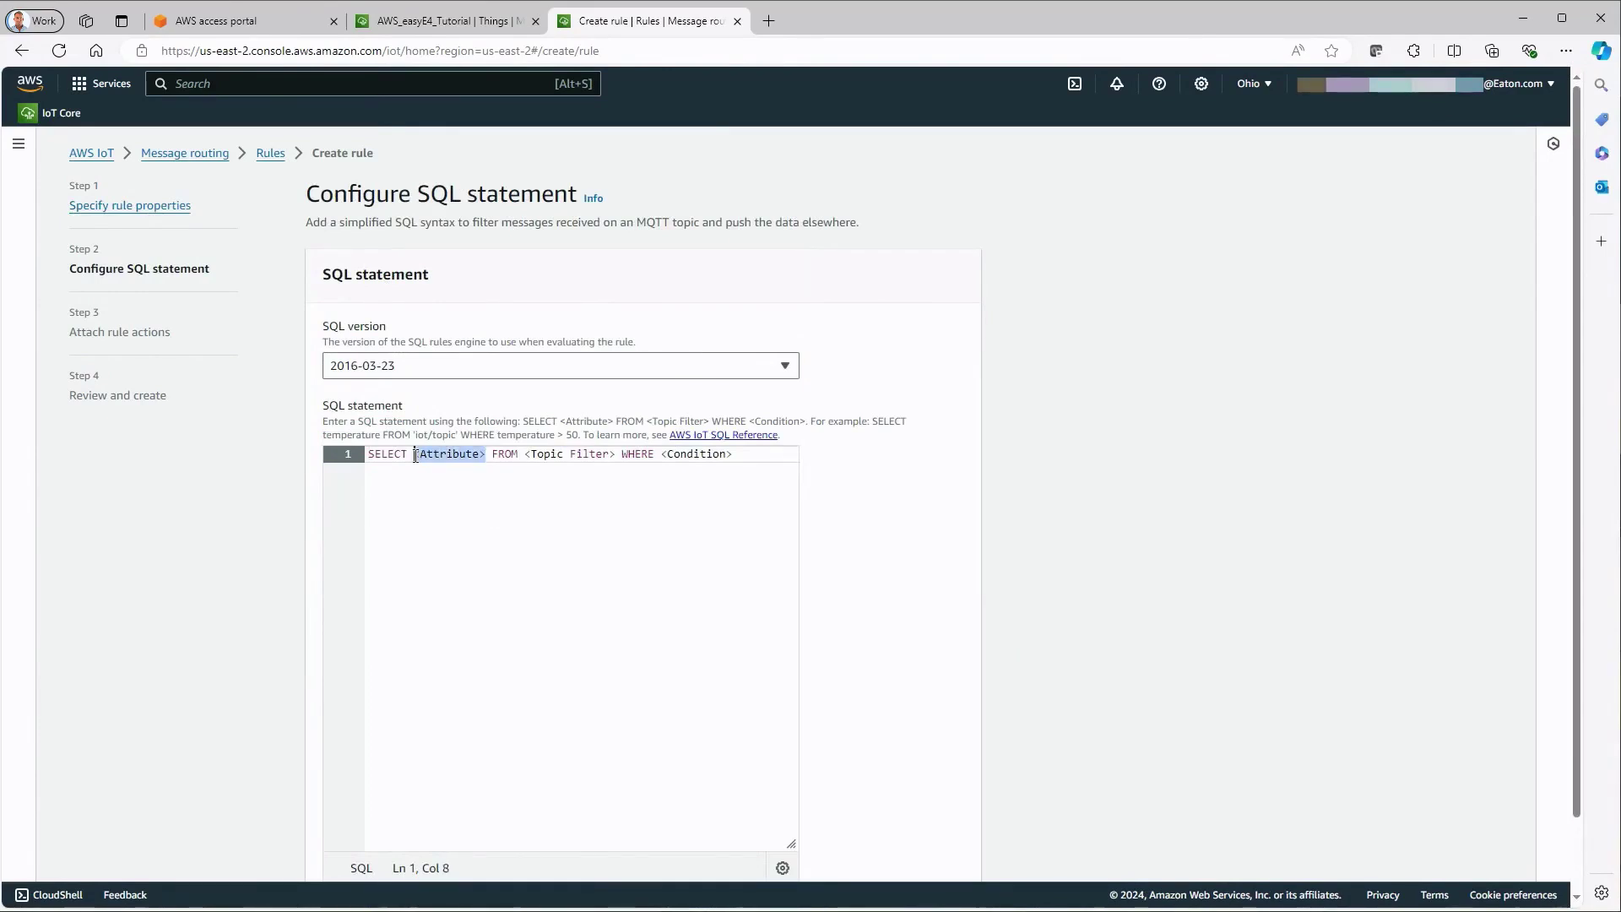
text(*)
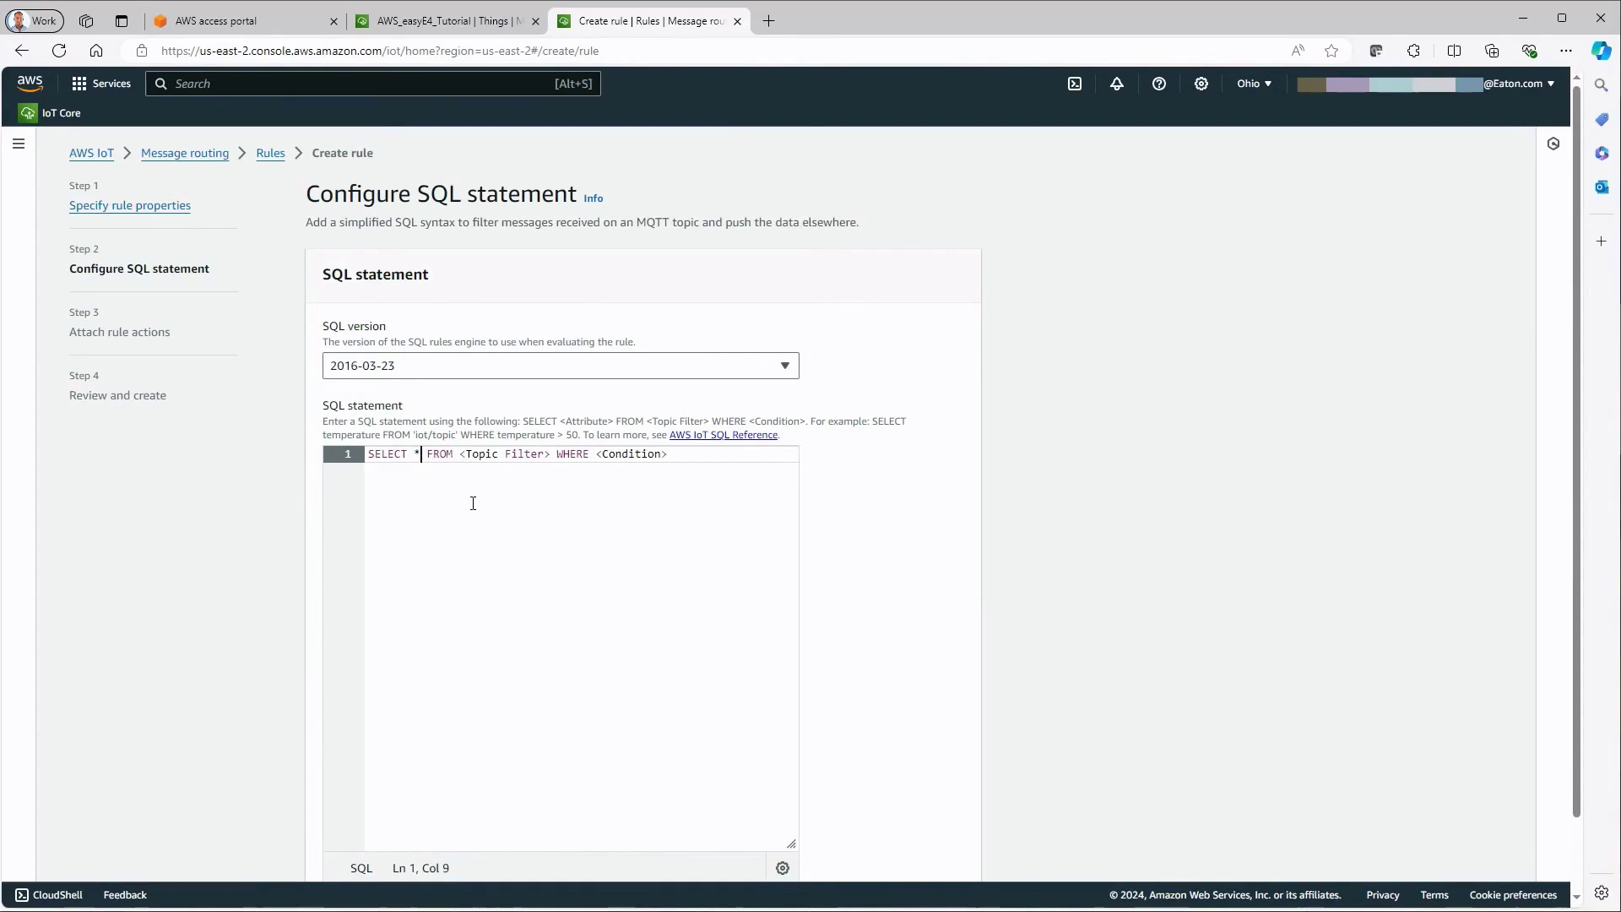
drag(460, 456, 552, 453)
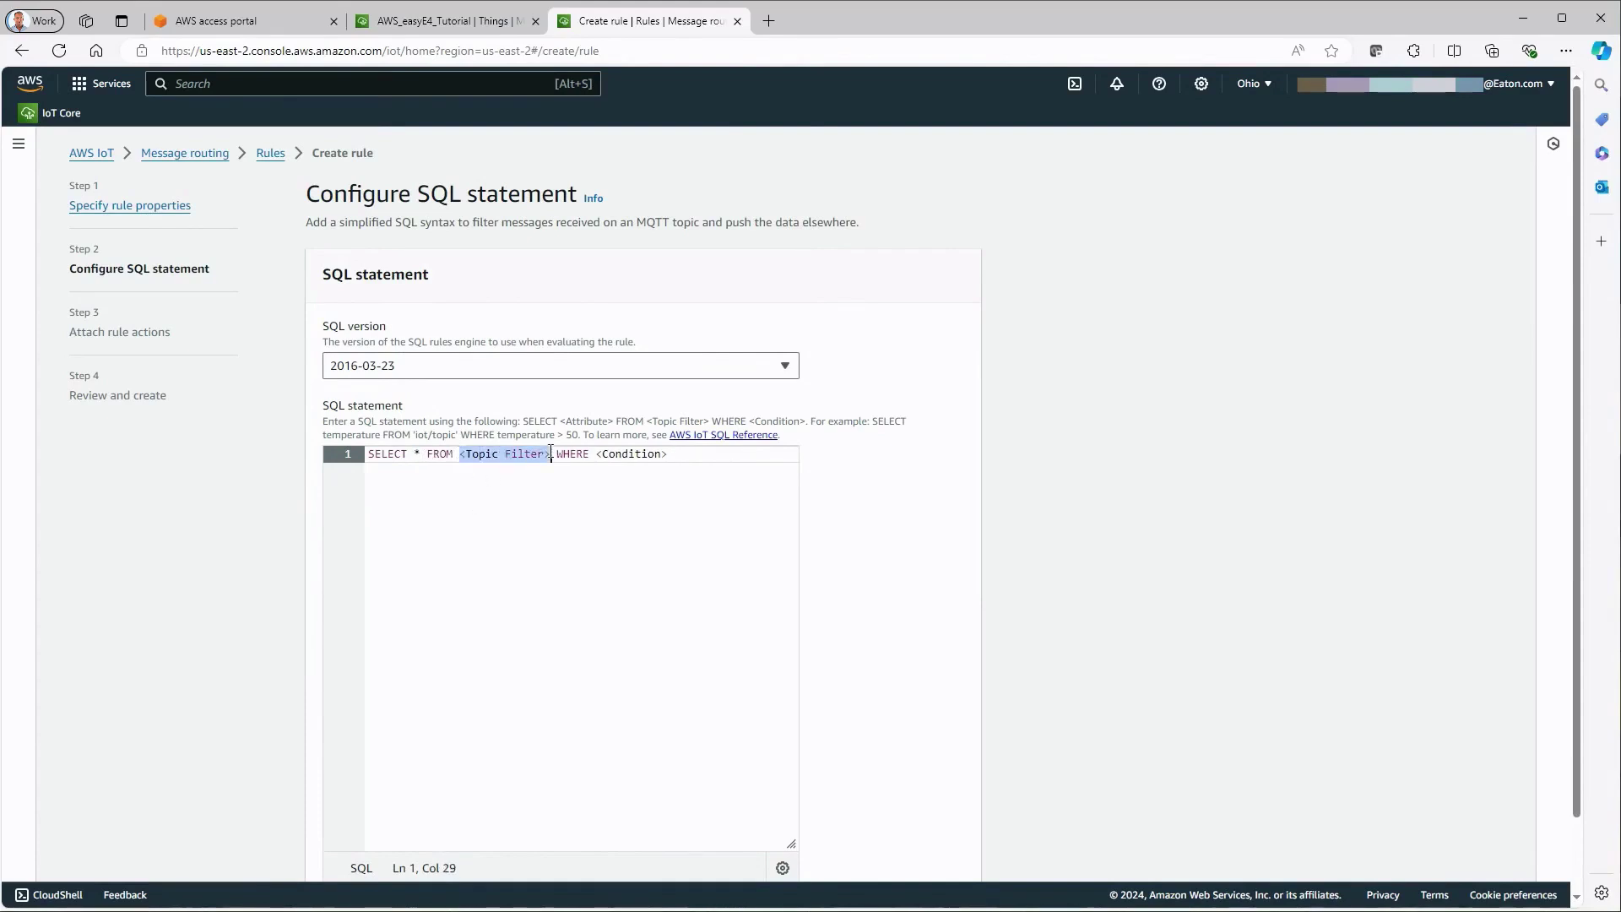
key(super+v)
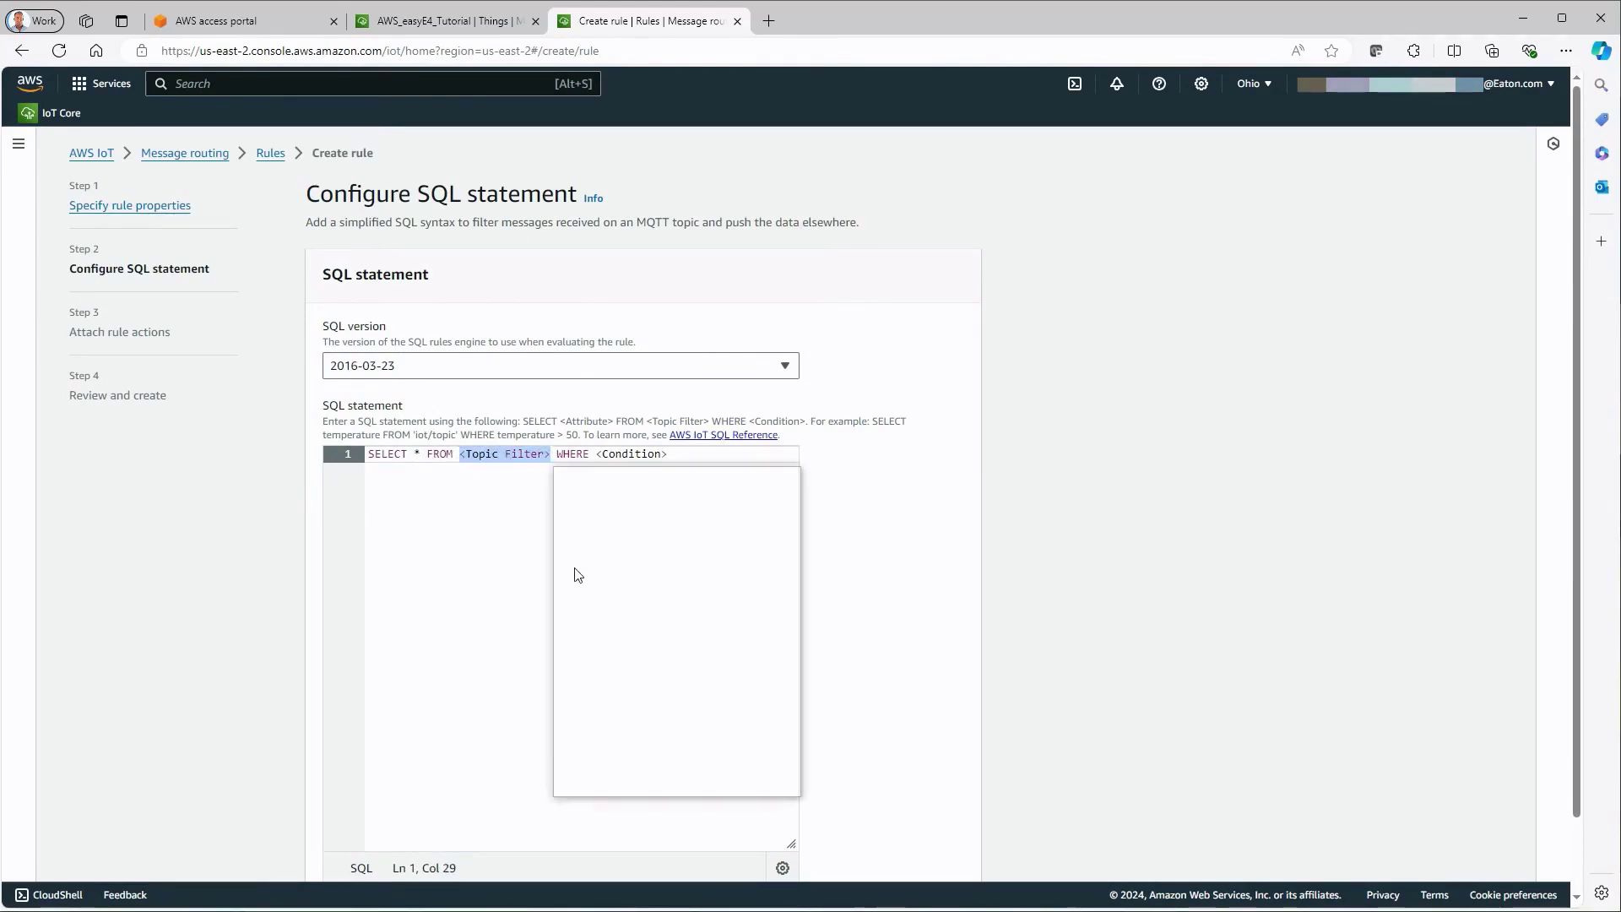
click(596, 553)
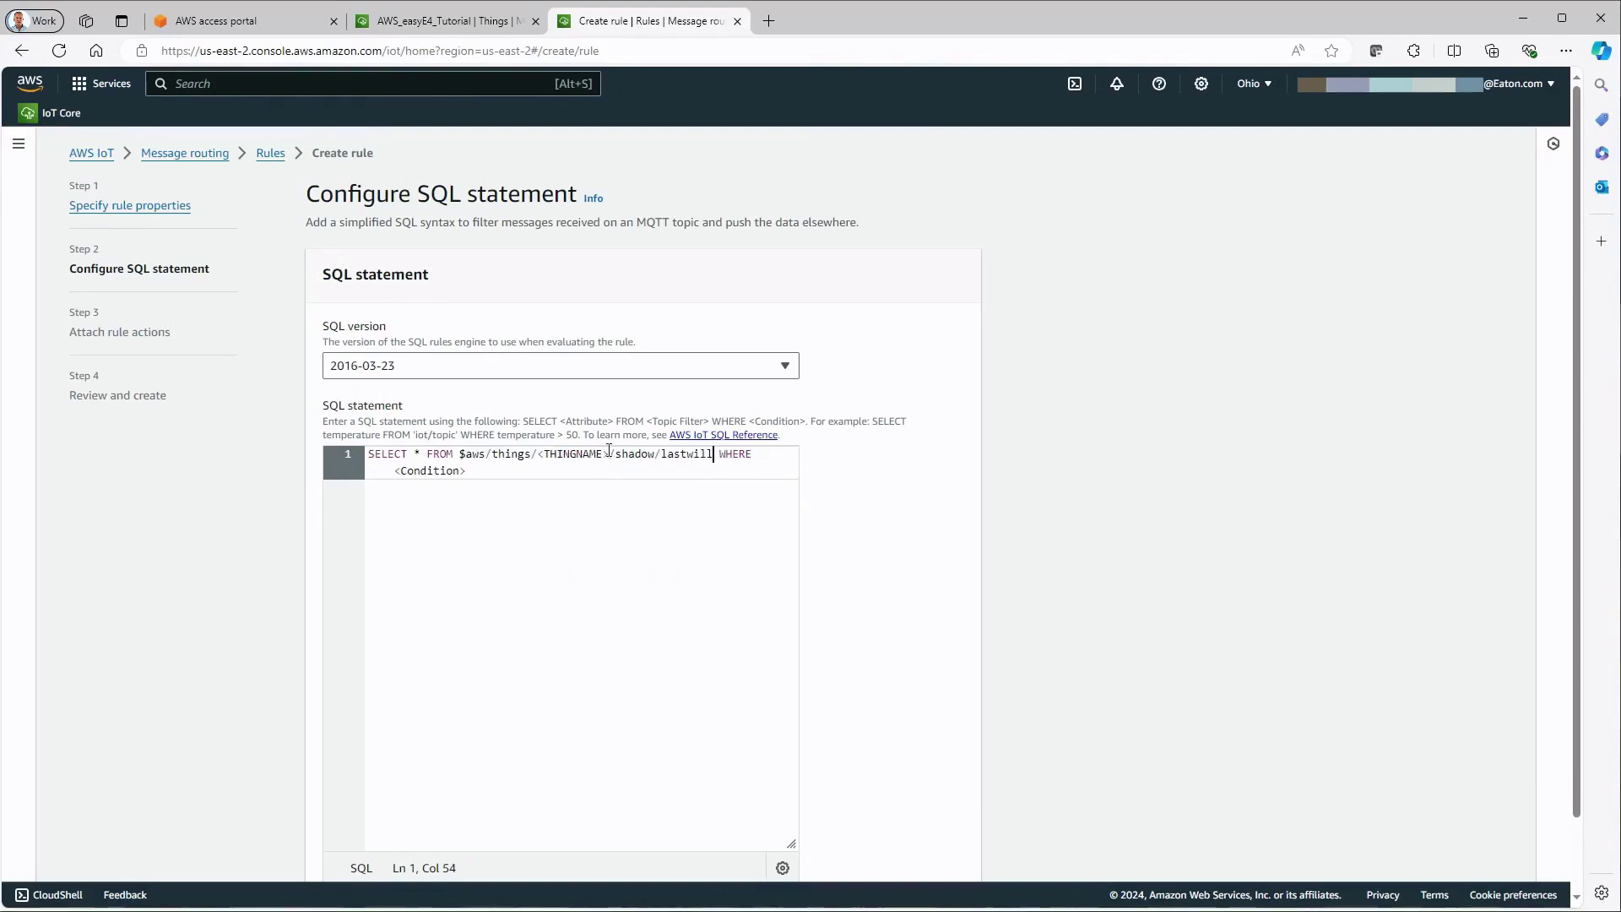
drag(612, 456, 544, 464)
key(super+v)
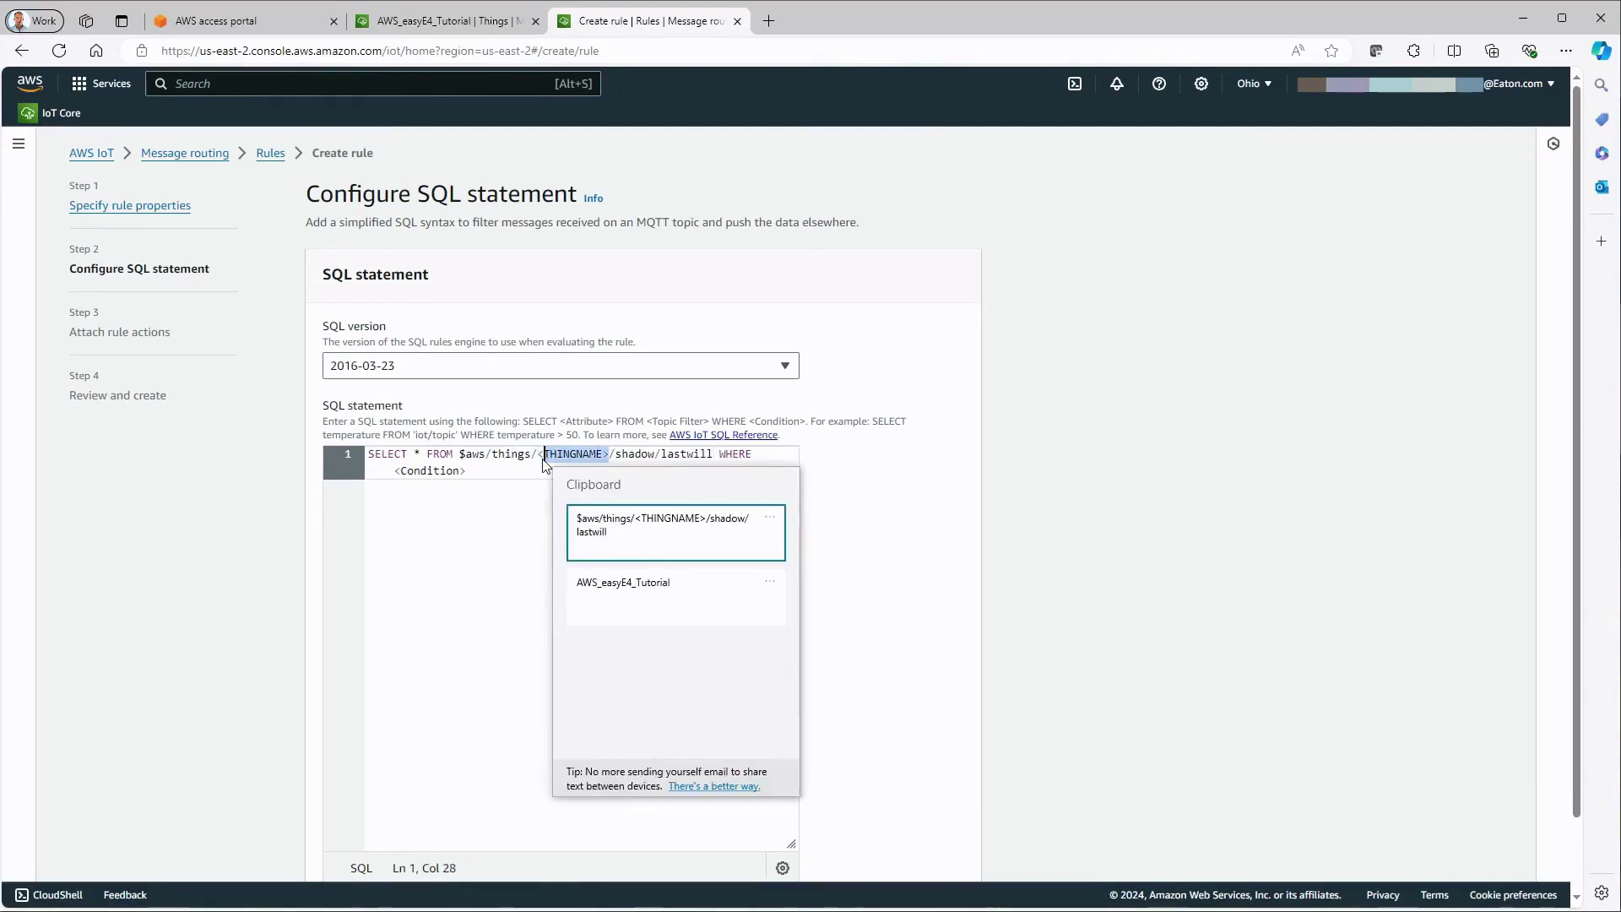
click(591, 576)
- Remove the stray bracket, quote the topic, and delete the WHERE <Condition> clause
click(550, 457)
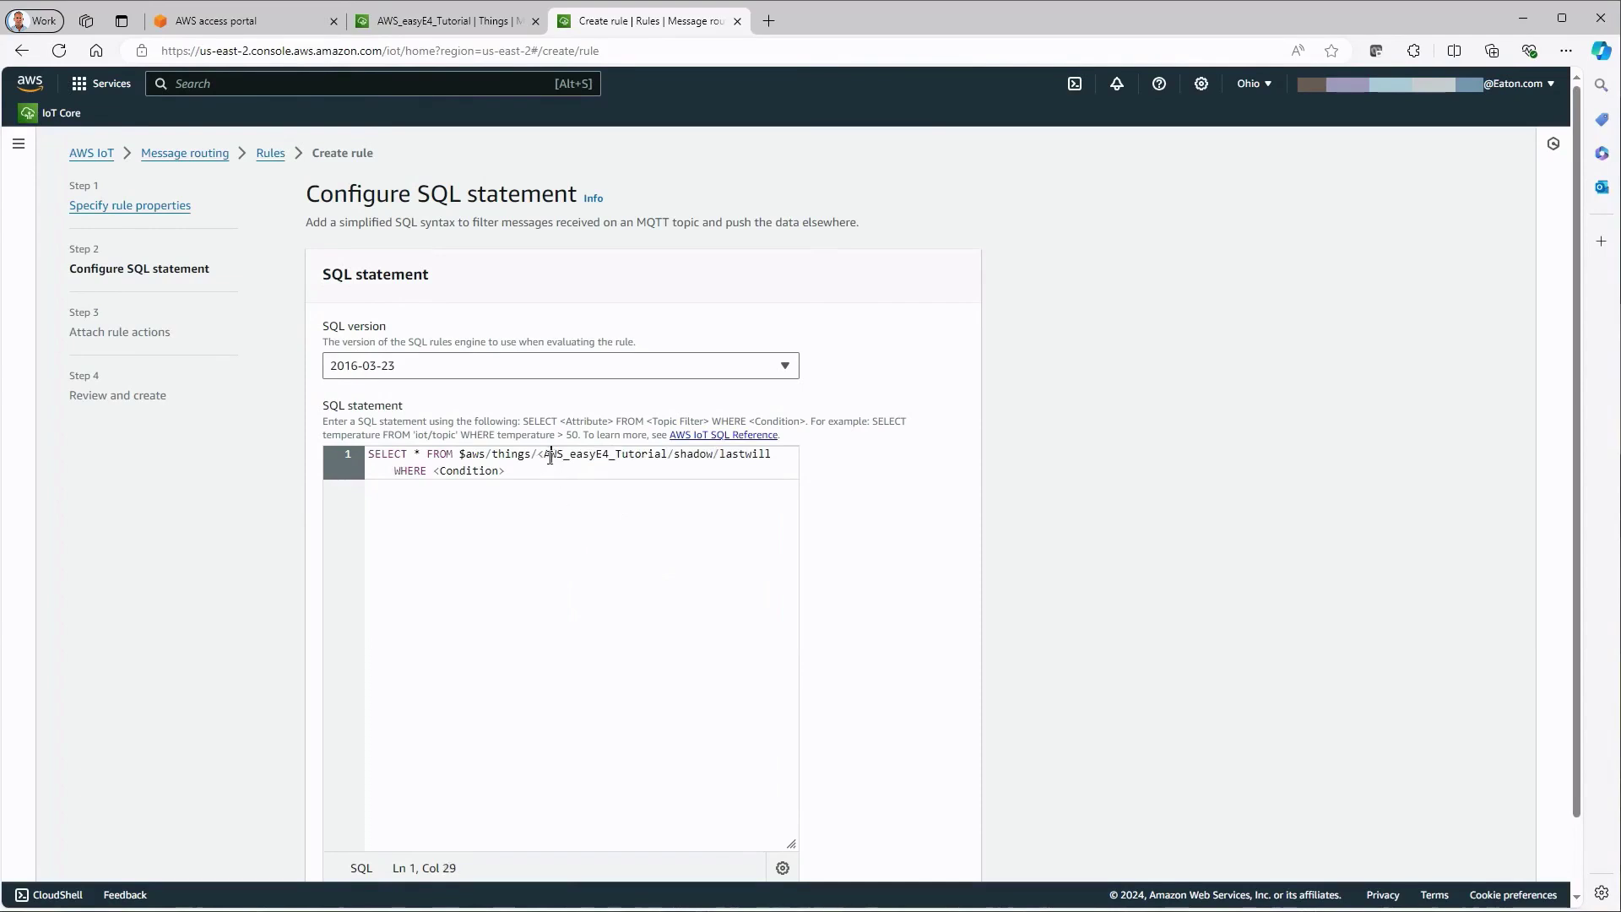
click(545, 456)
key(BackSpace)
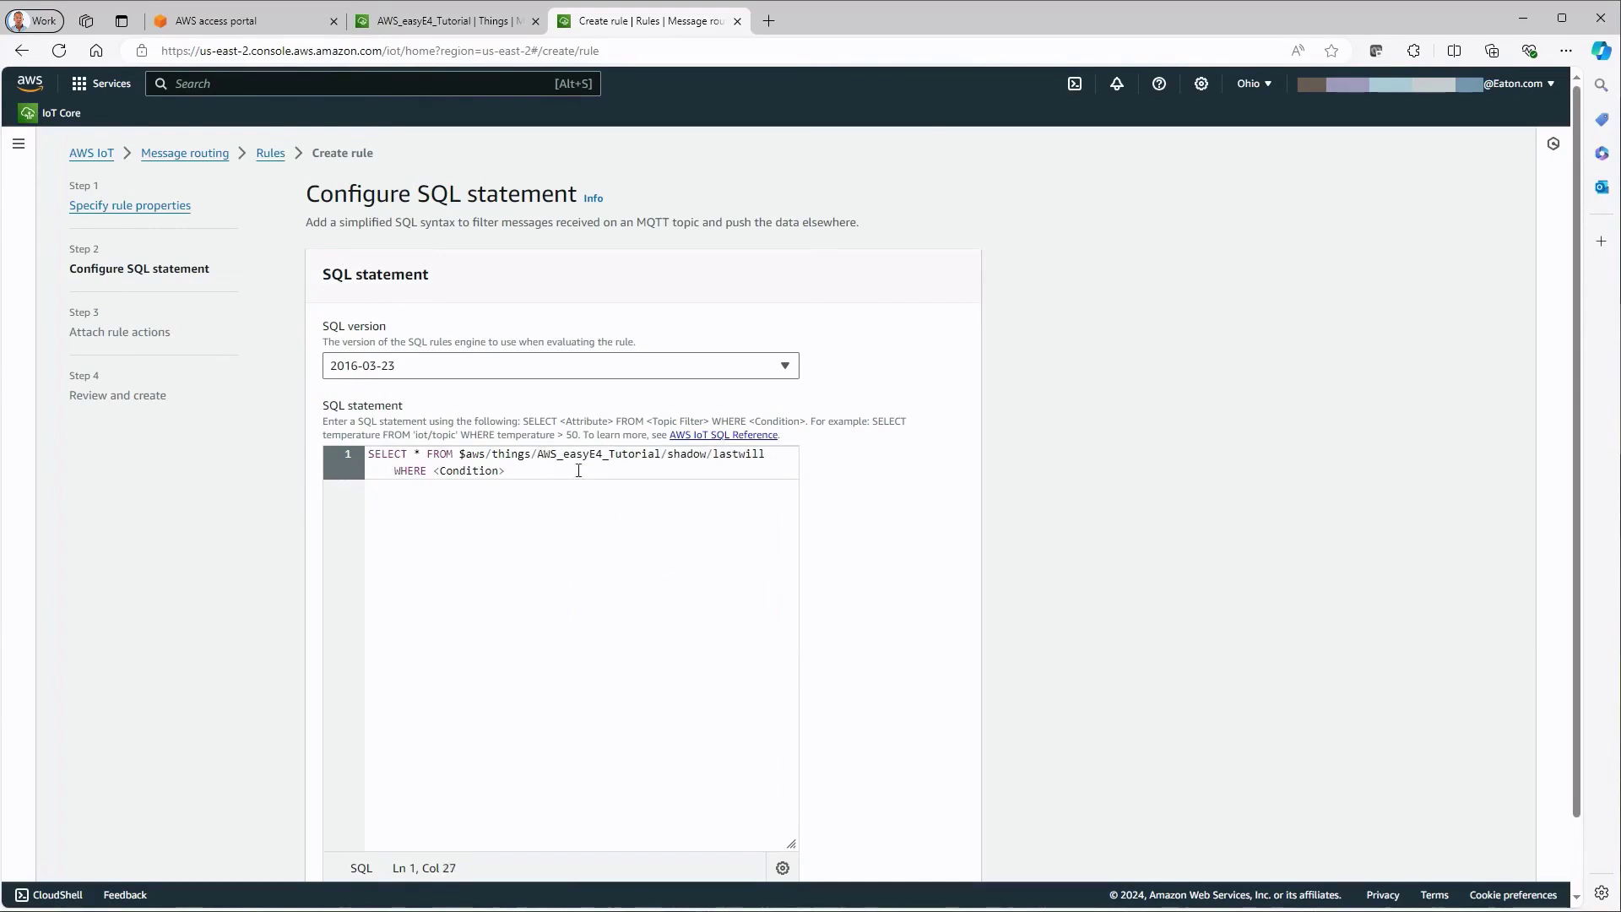
click(462, 456)
text(')
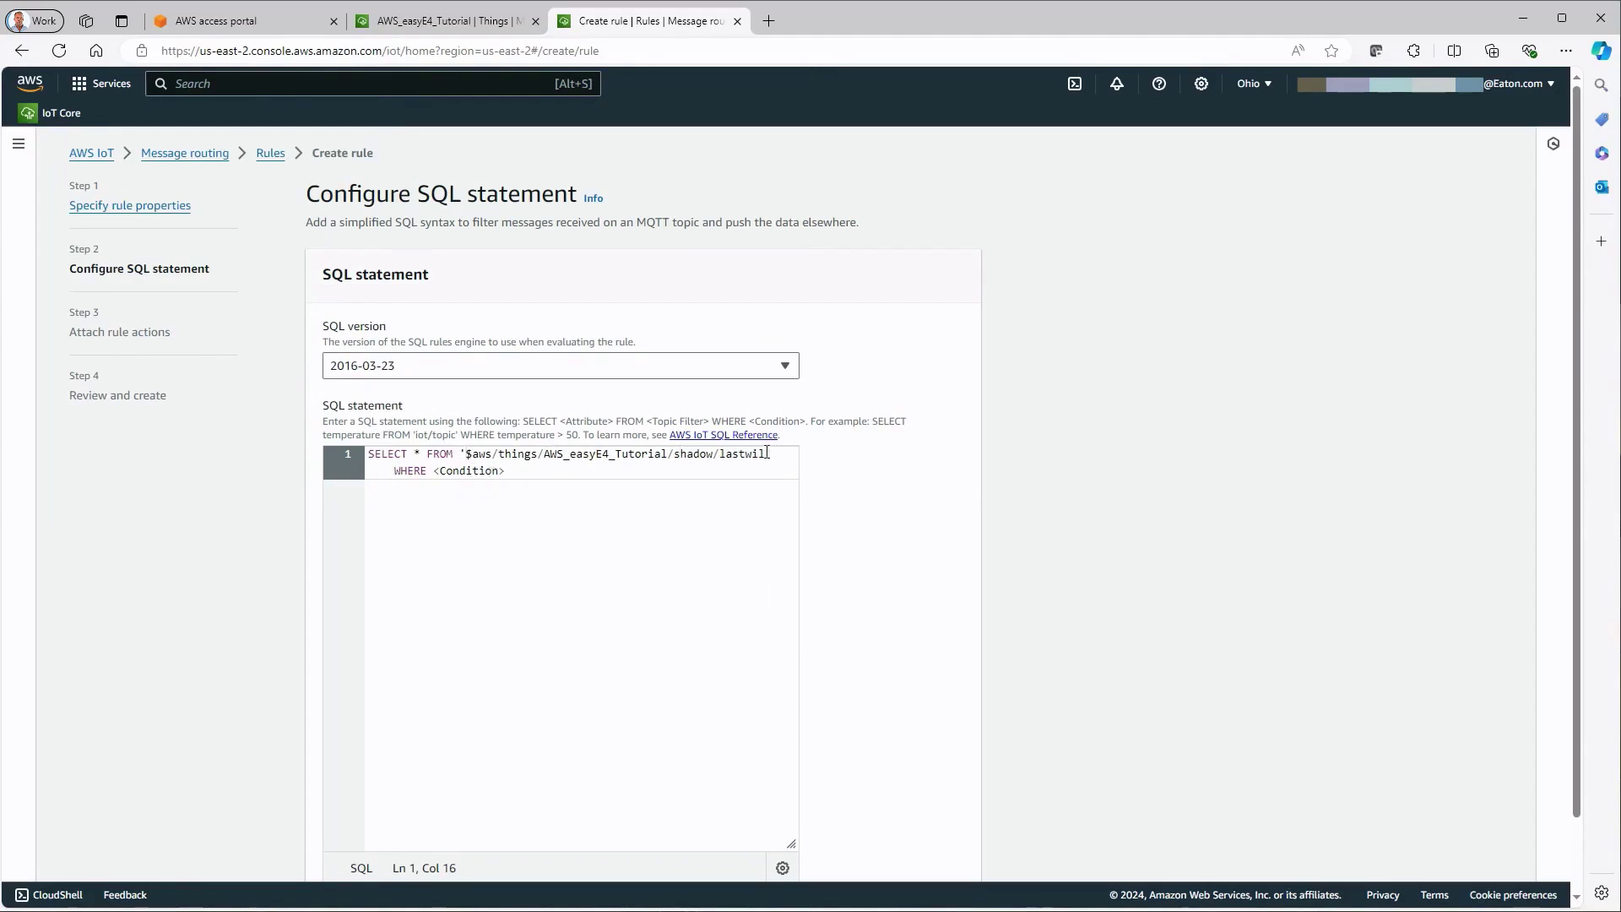
text(')
drag(527, 471, 389, 470)
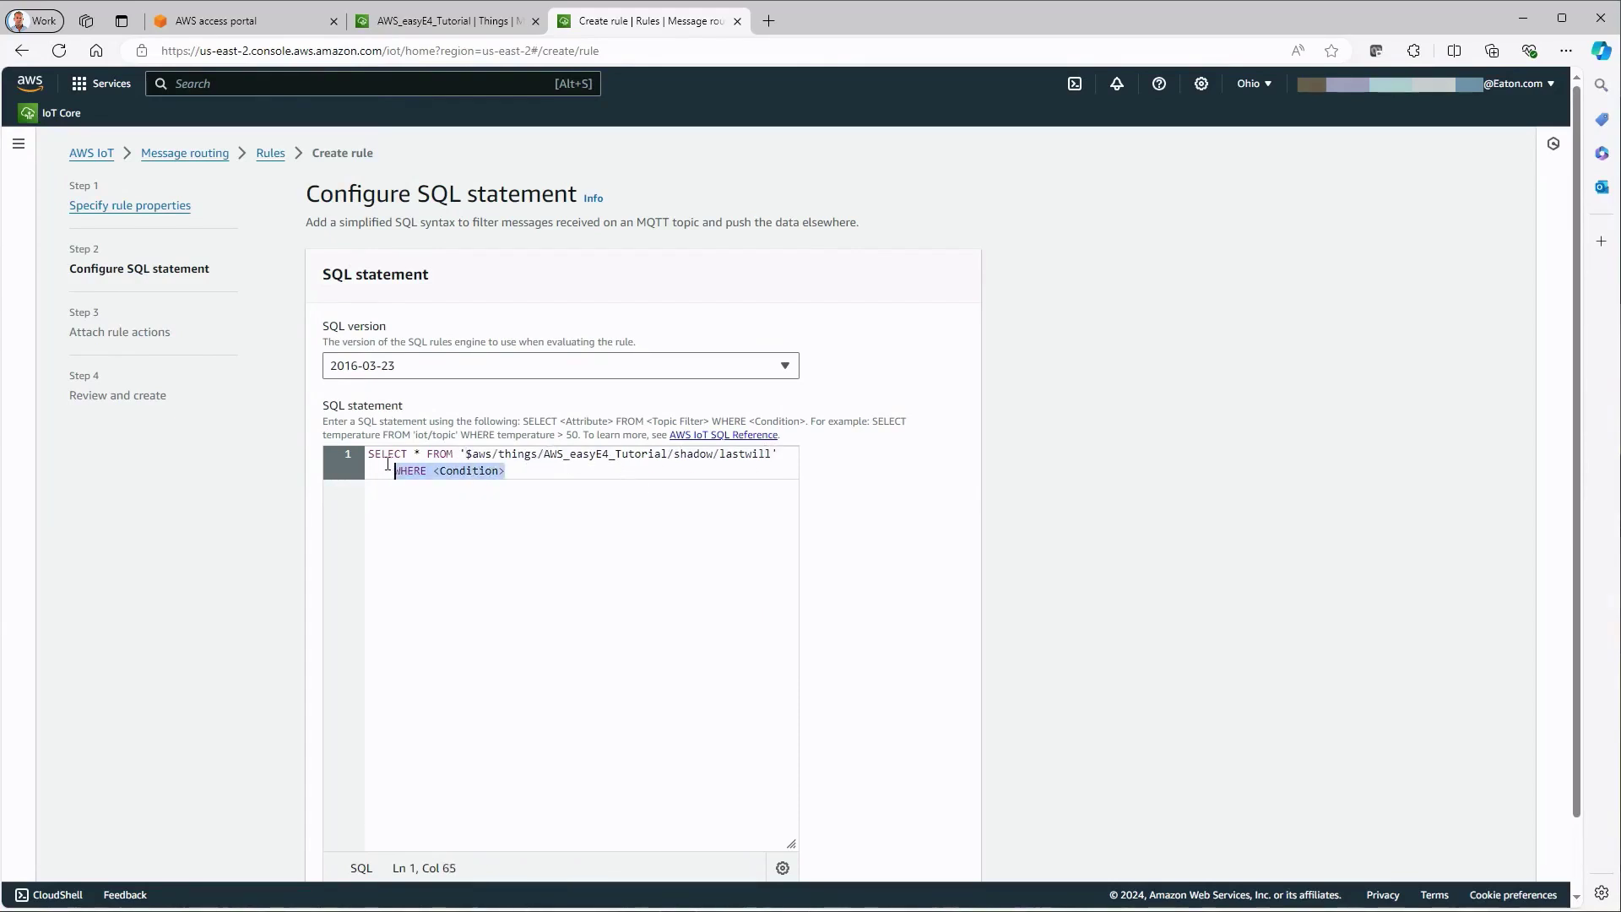
key(BackSpace)
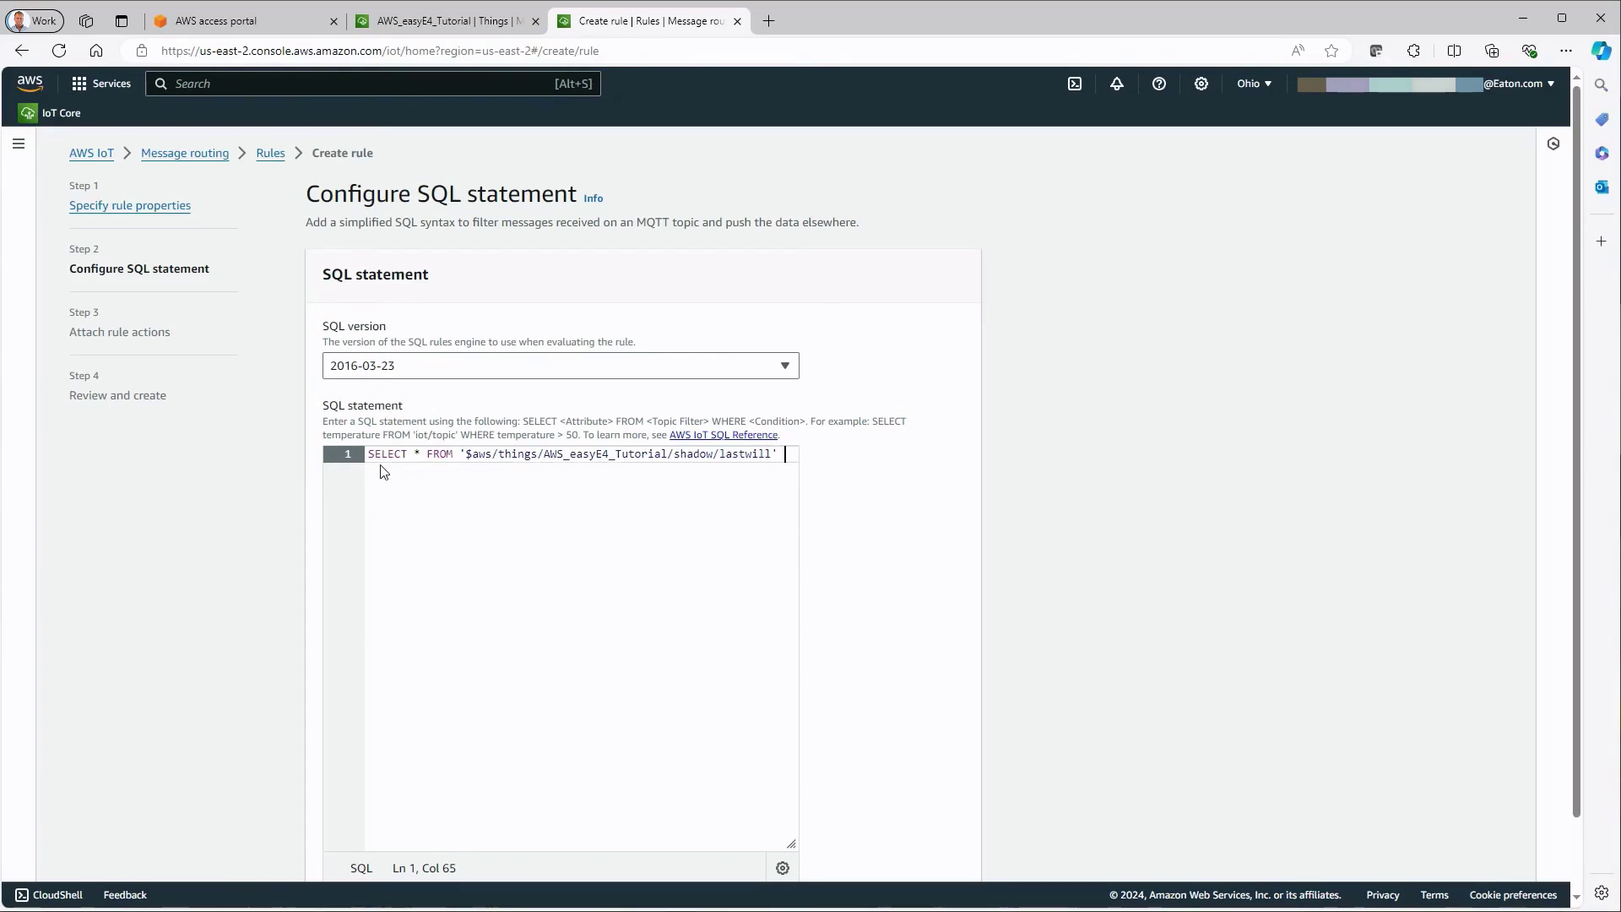
scroll(439, 608, down, 1)
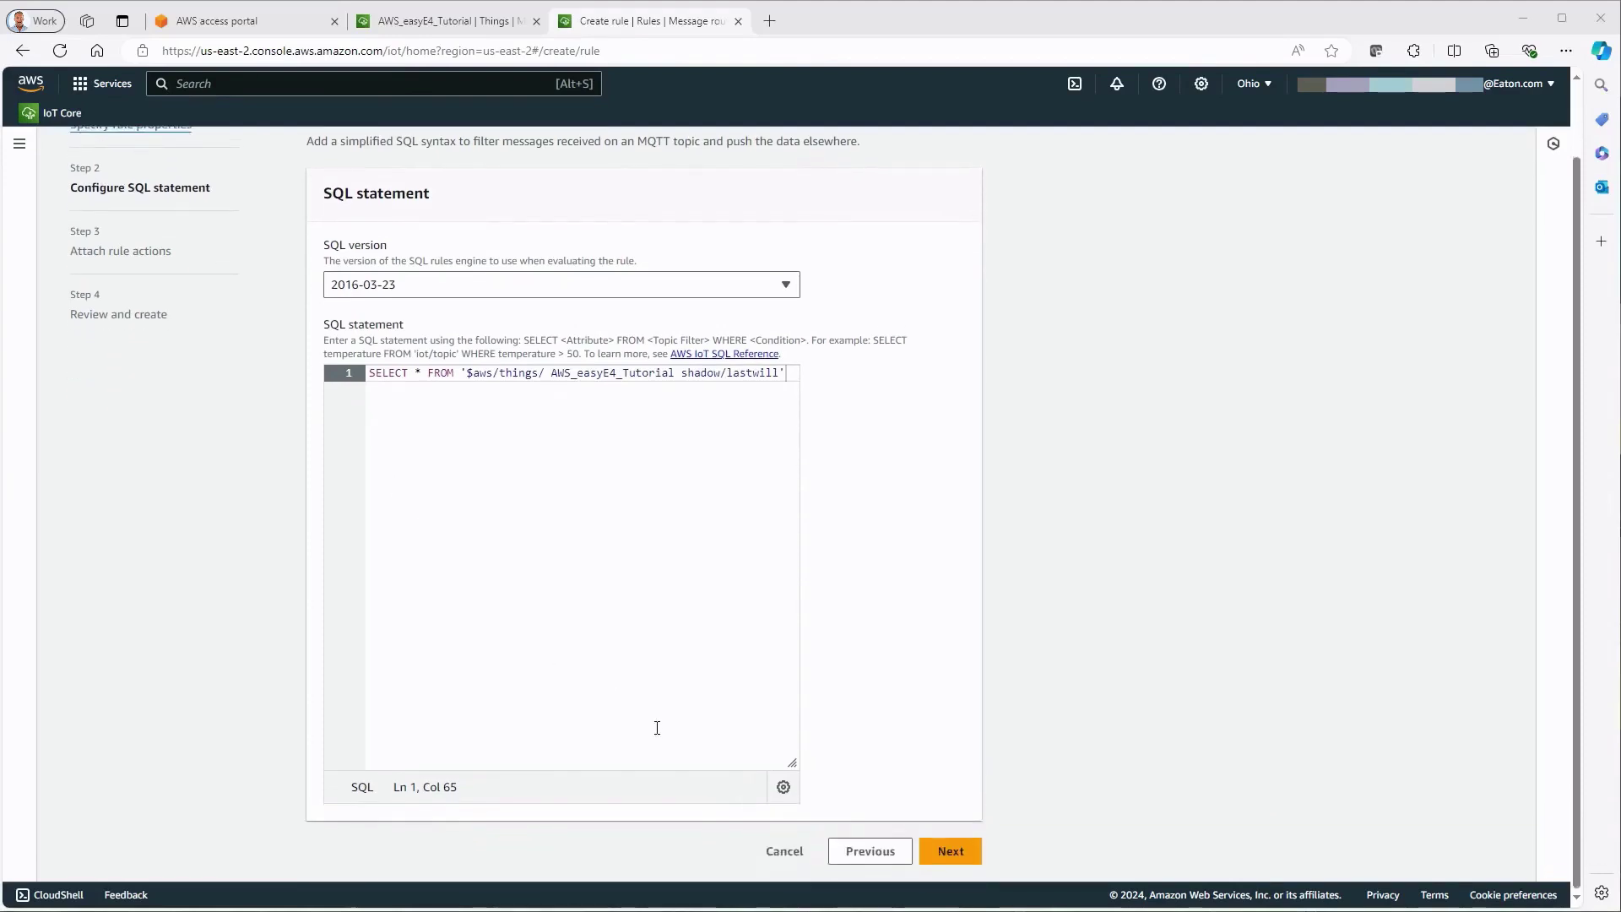
- Add a 'Republish to AWS IoT topic' action targeting $$aws/things/AWS_easyE4_Tutorial/shadow/update
click(943, 857)
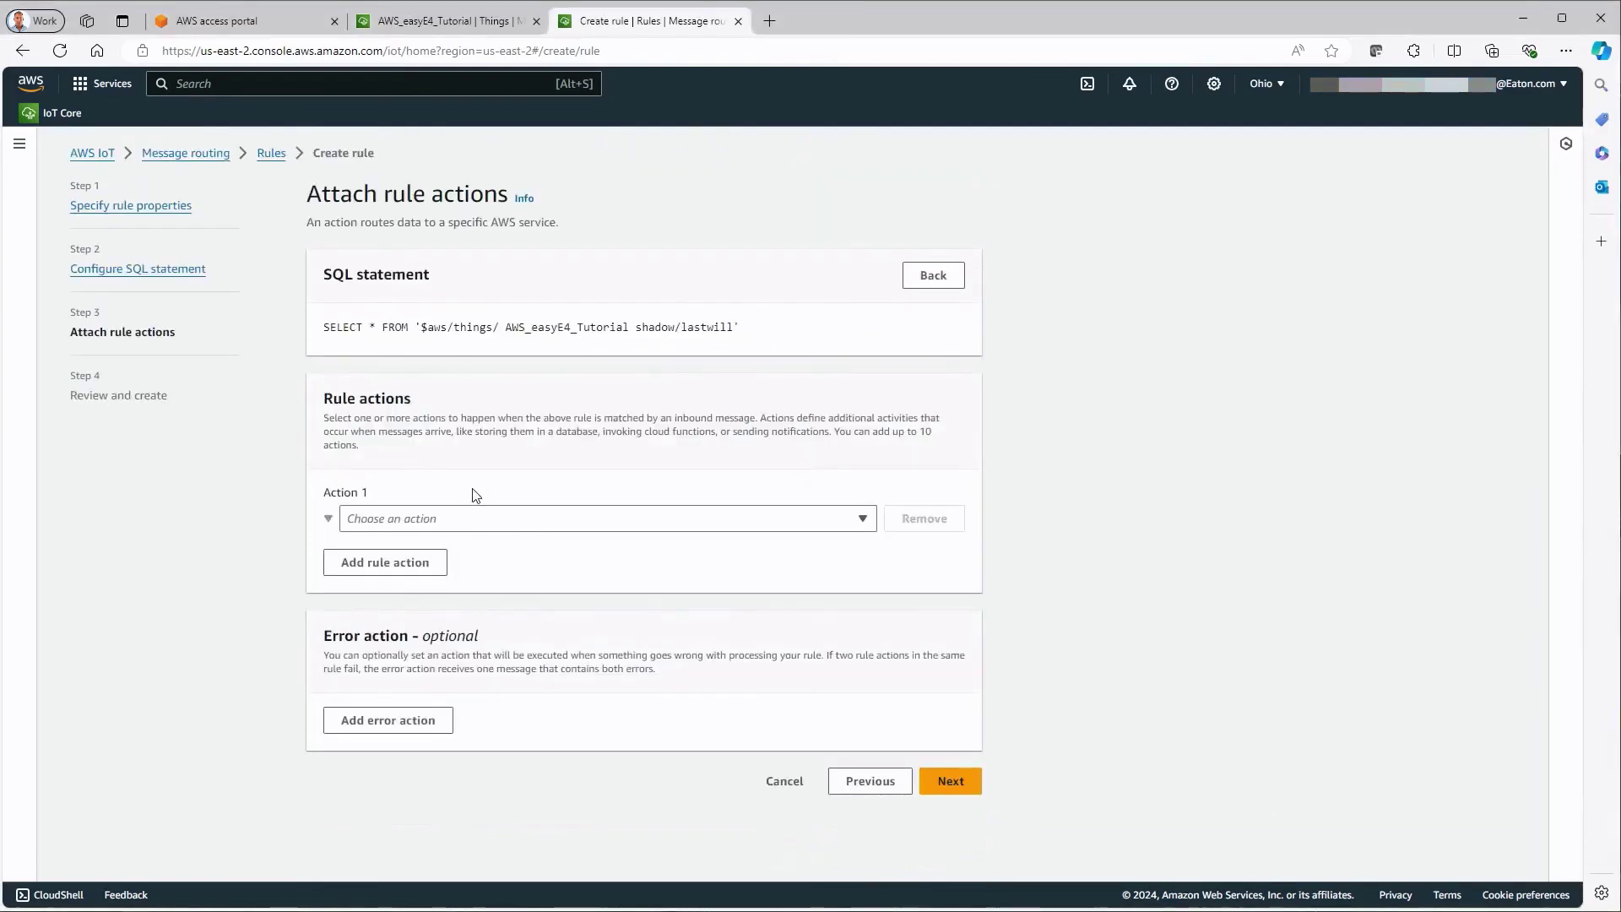
click(466, 525)
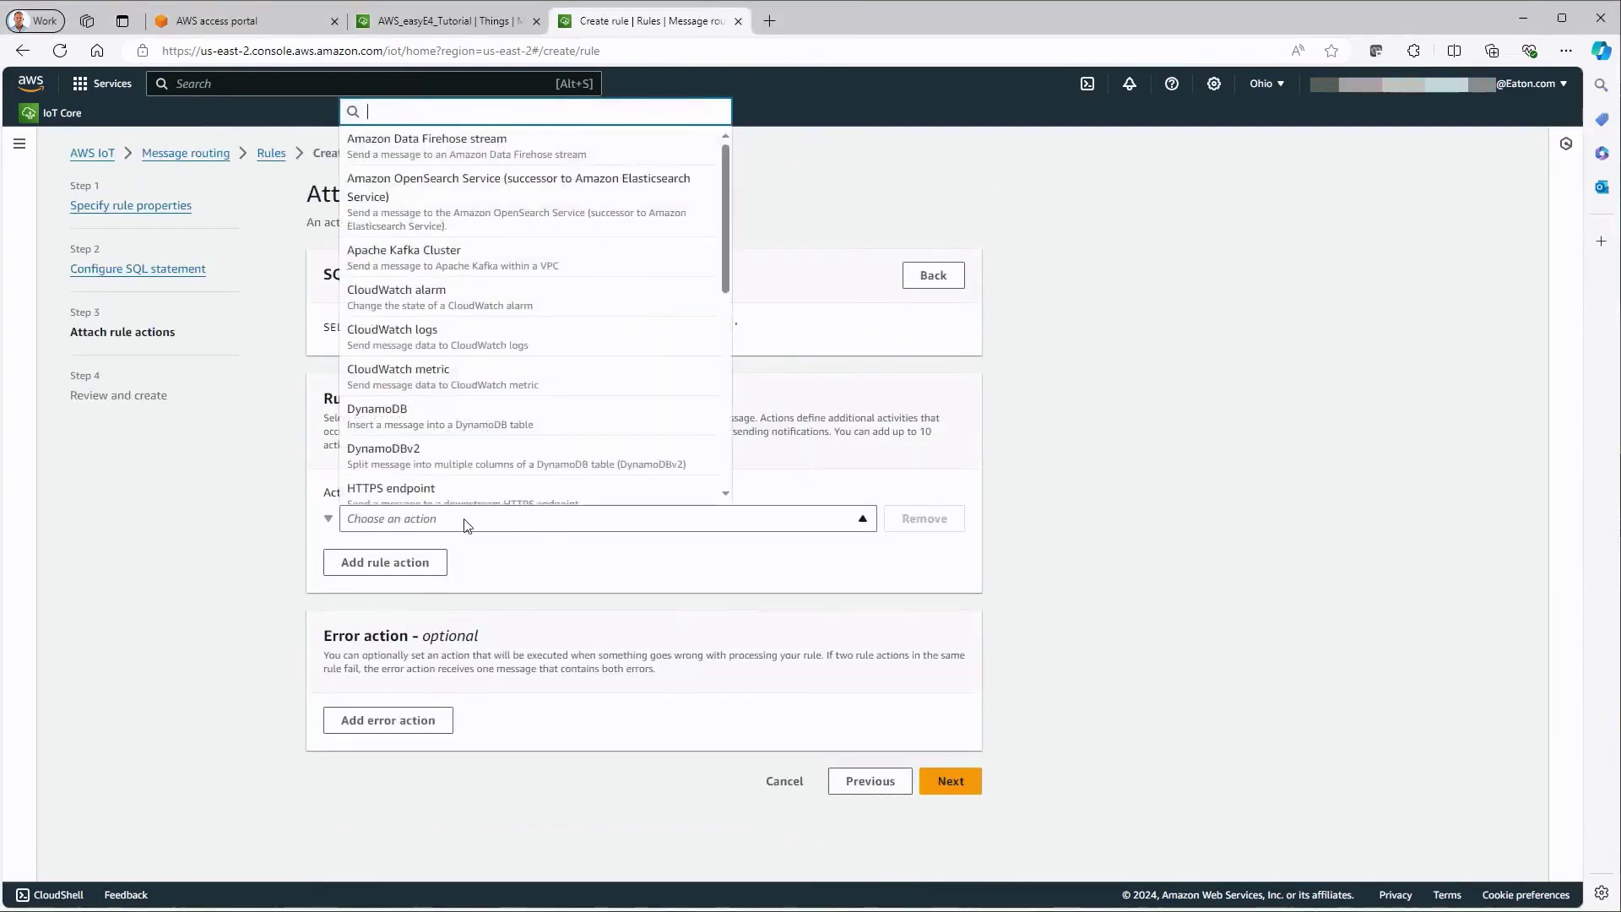
text(re)
click(443, 402)
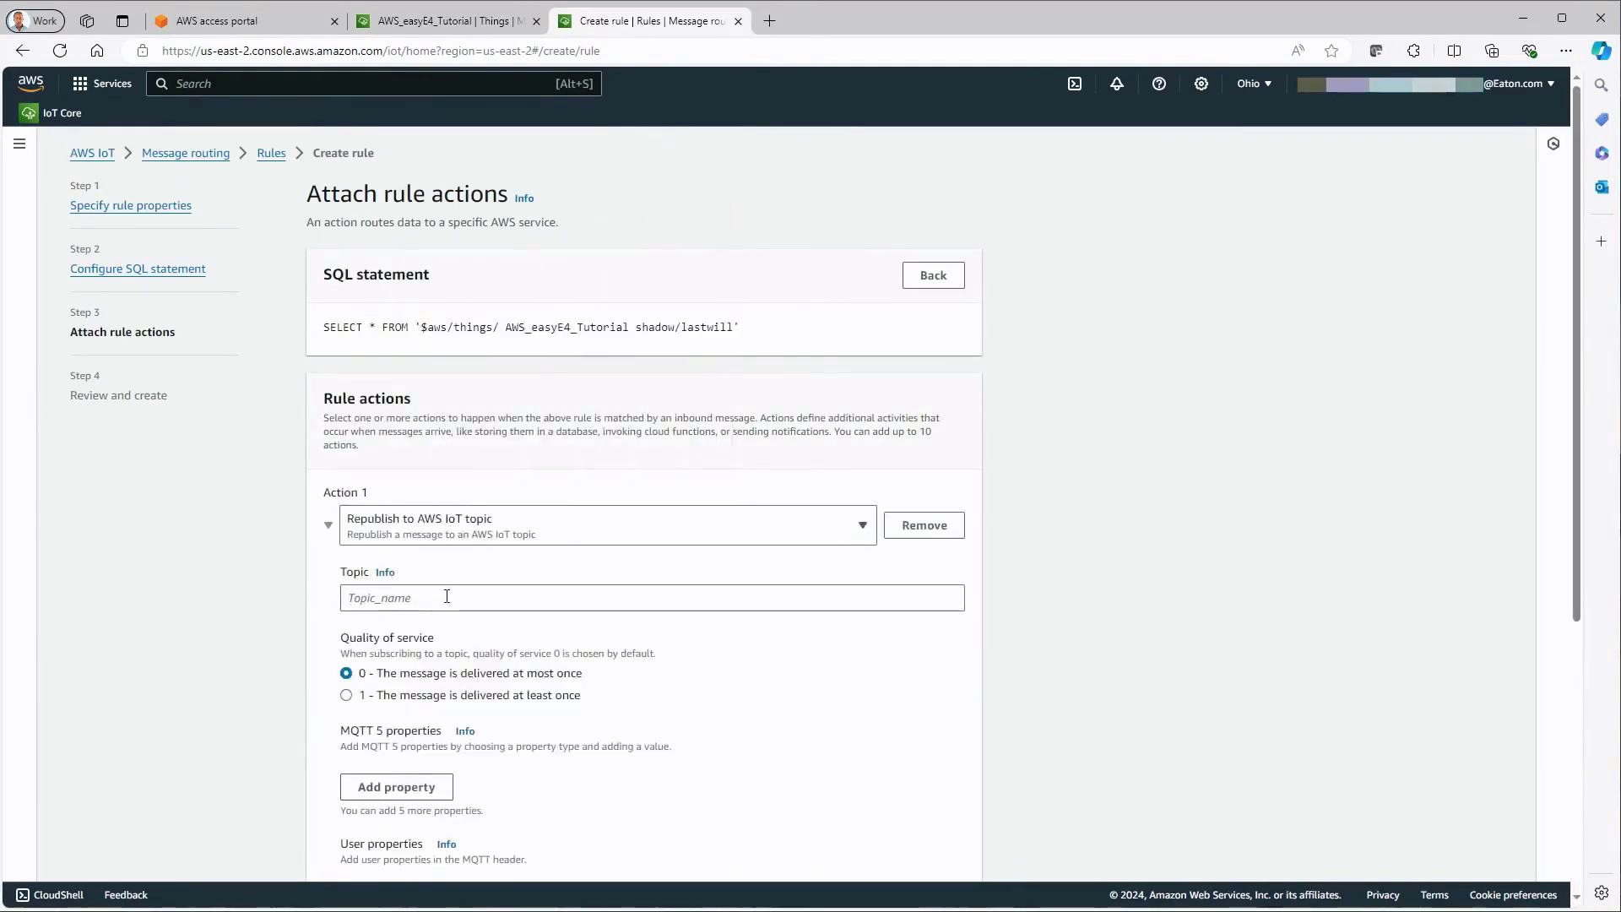
click(447, 597)
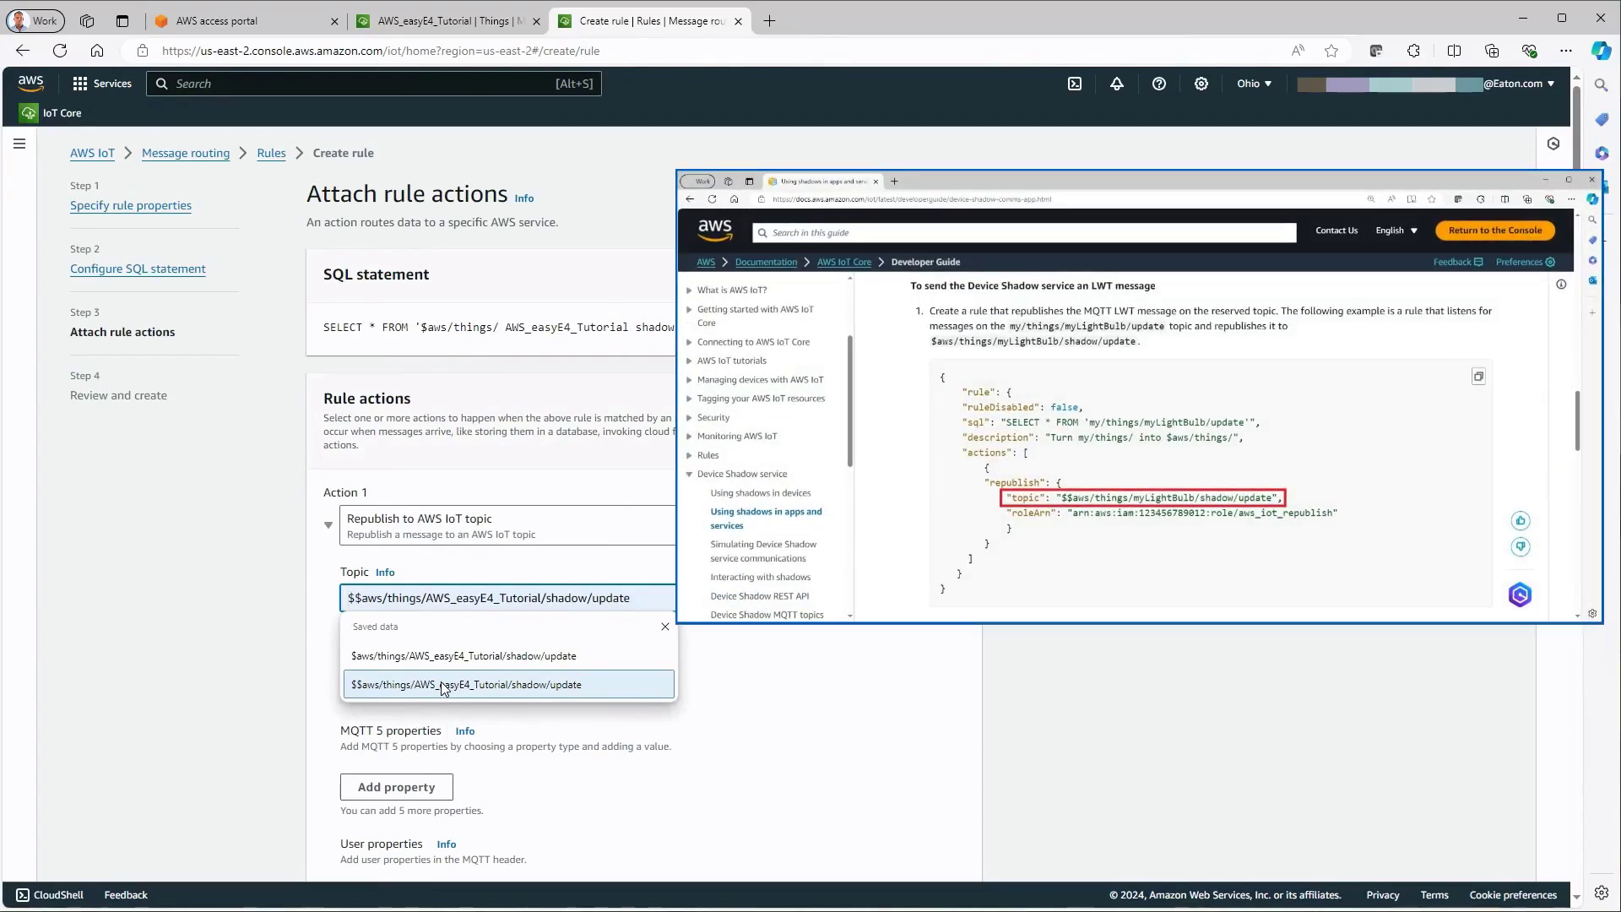
click(351, 698)
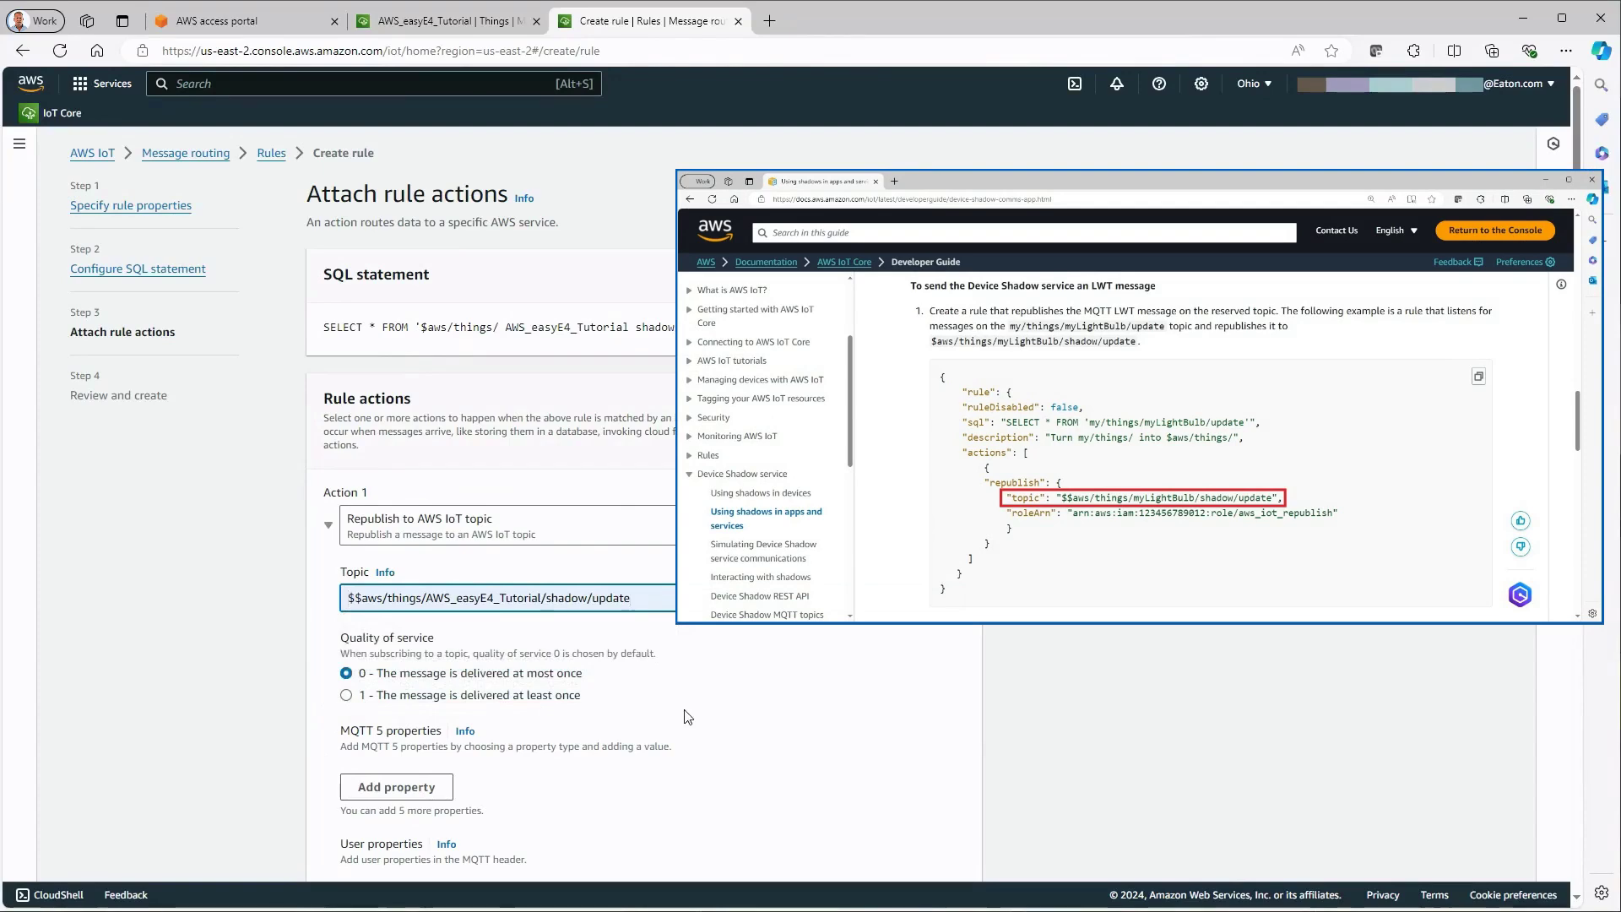
scroll(688, 717, down, 3)
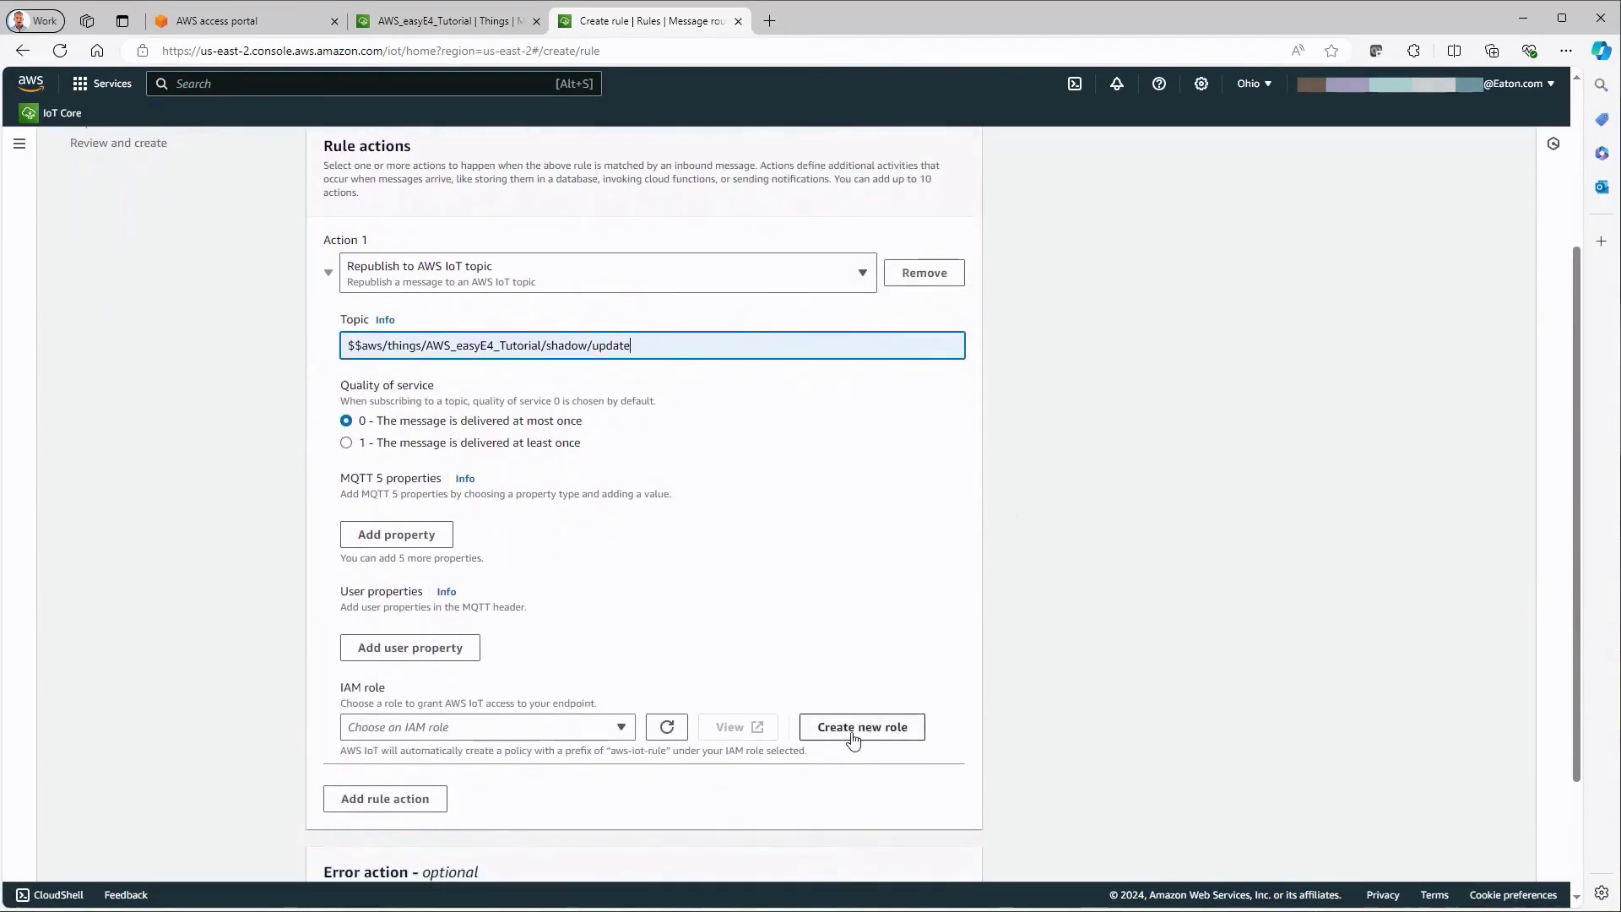
- Create a new IAM role named AWS_easyE4_Tutorial_Lastwill for the rule
click(853, 734)
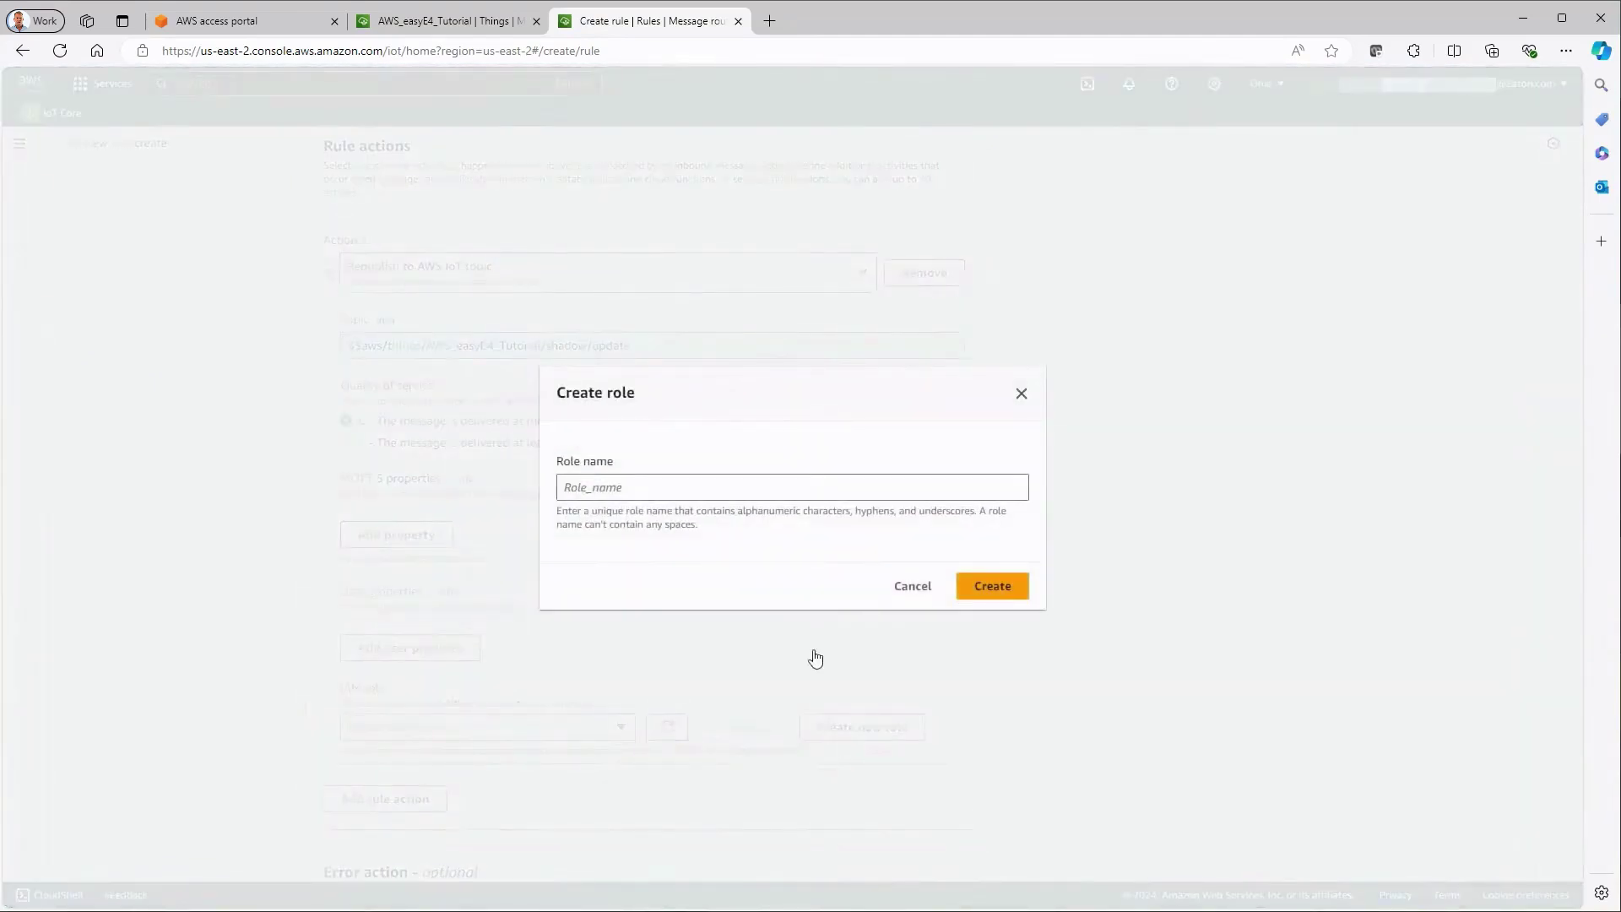
click(666, 487)
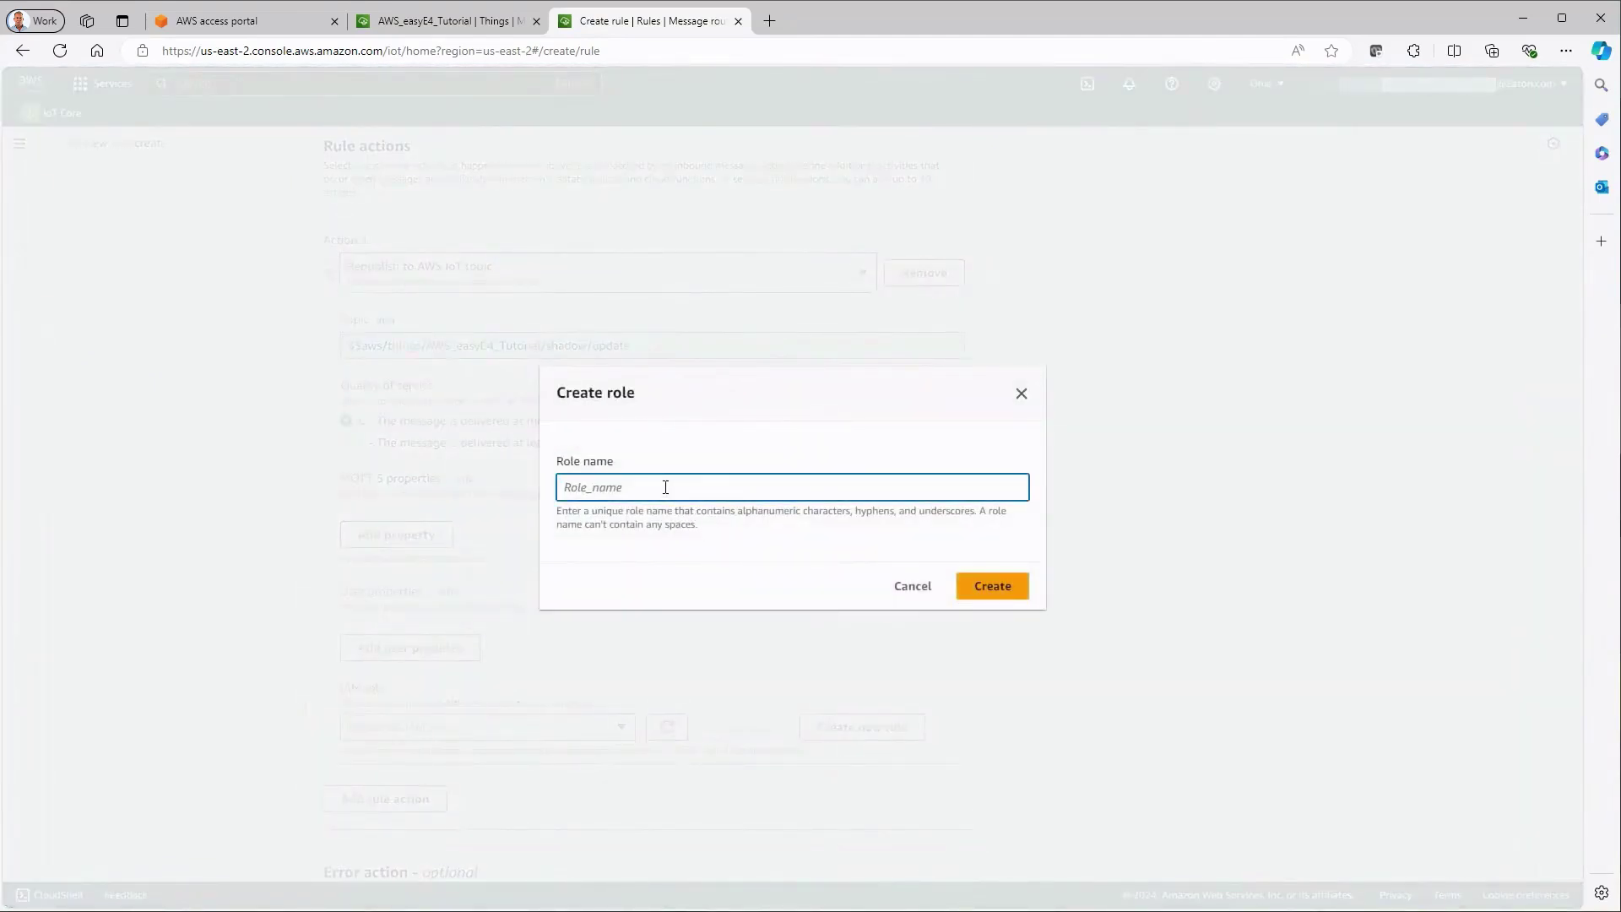
key(super+v)
click(684, 551)
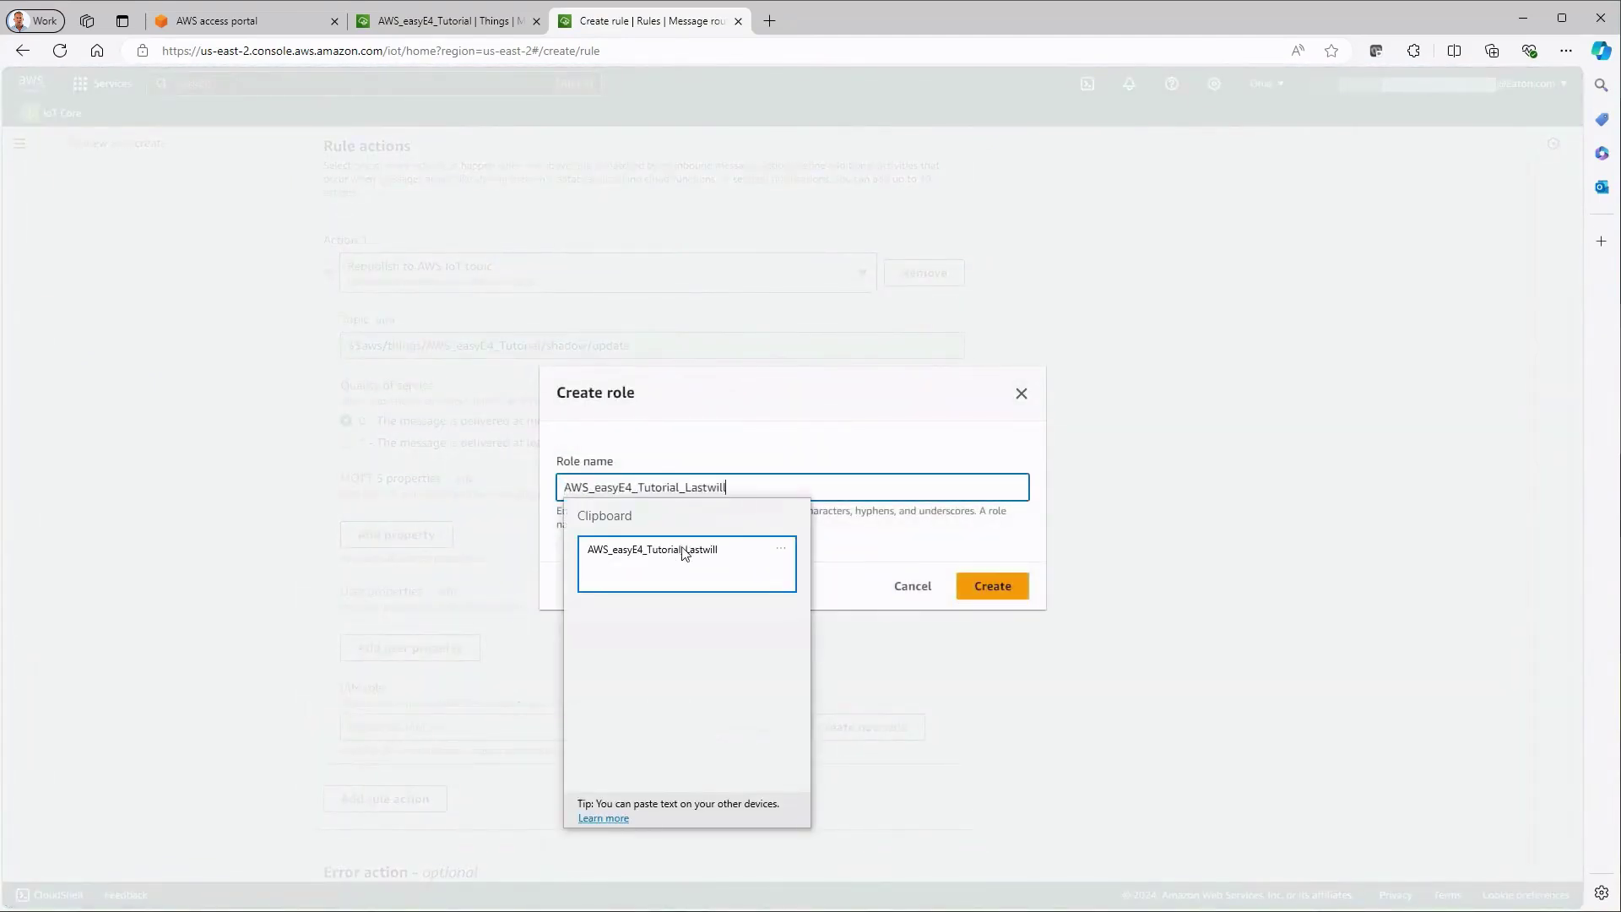
click(1001, 591)
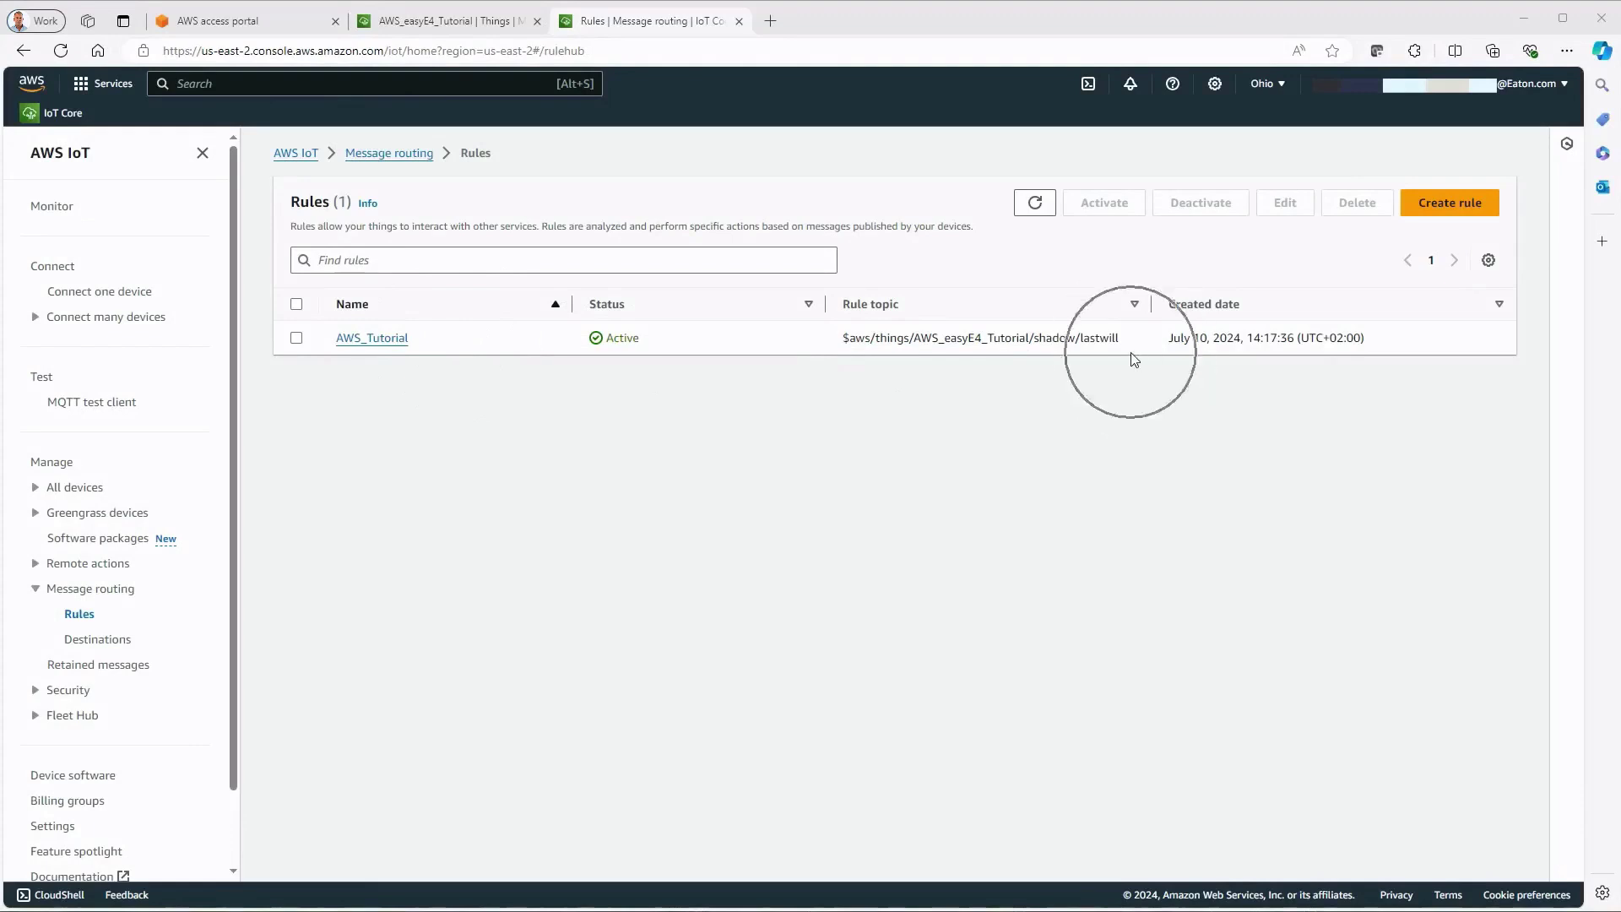
- Open the AWS_easyE4_Tutorial thing's Classic Shadow and look over its state
click(496, 34)
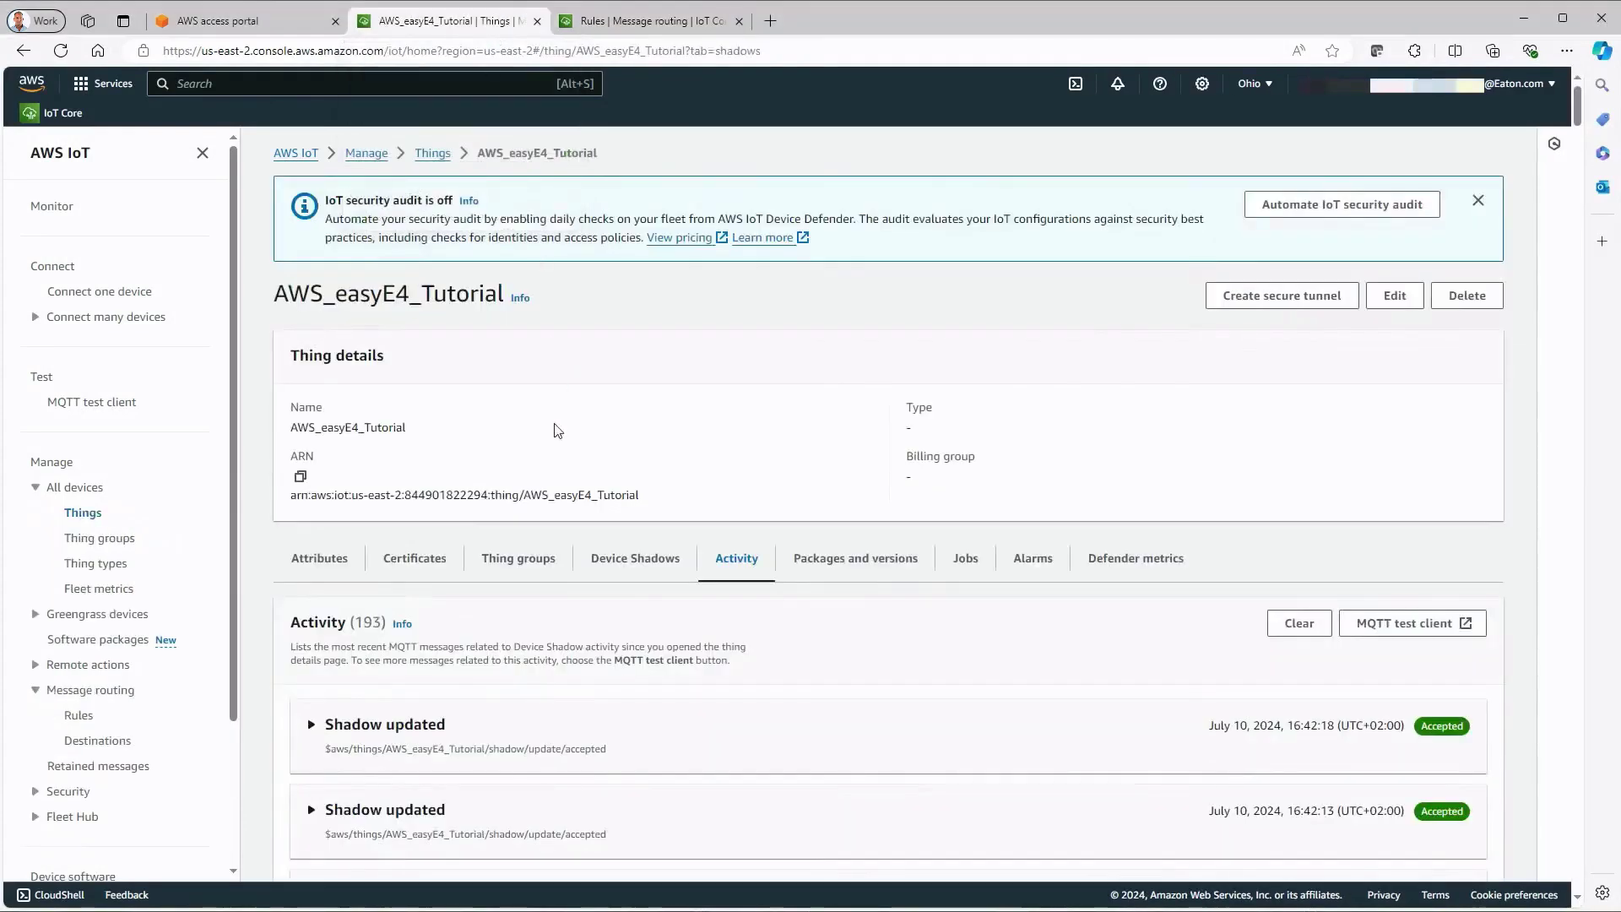
click(635, 559)
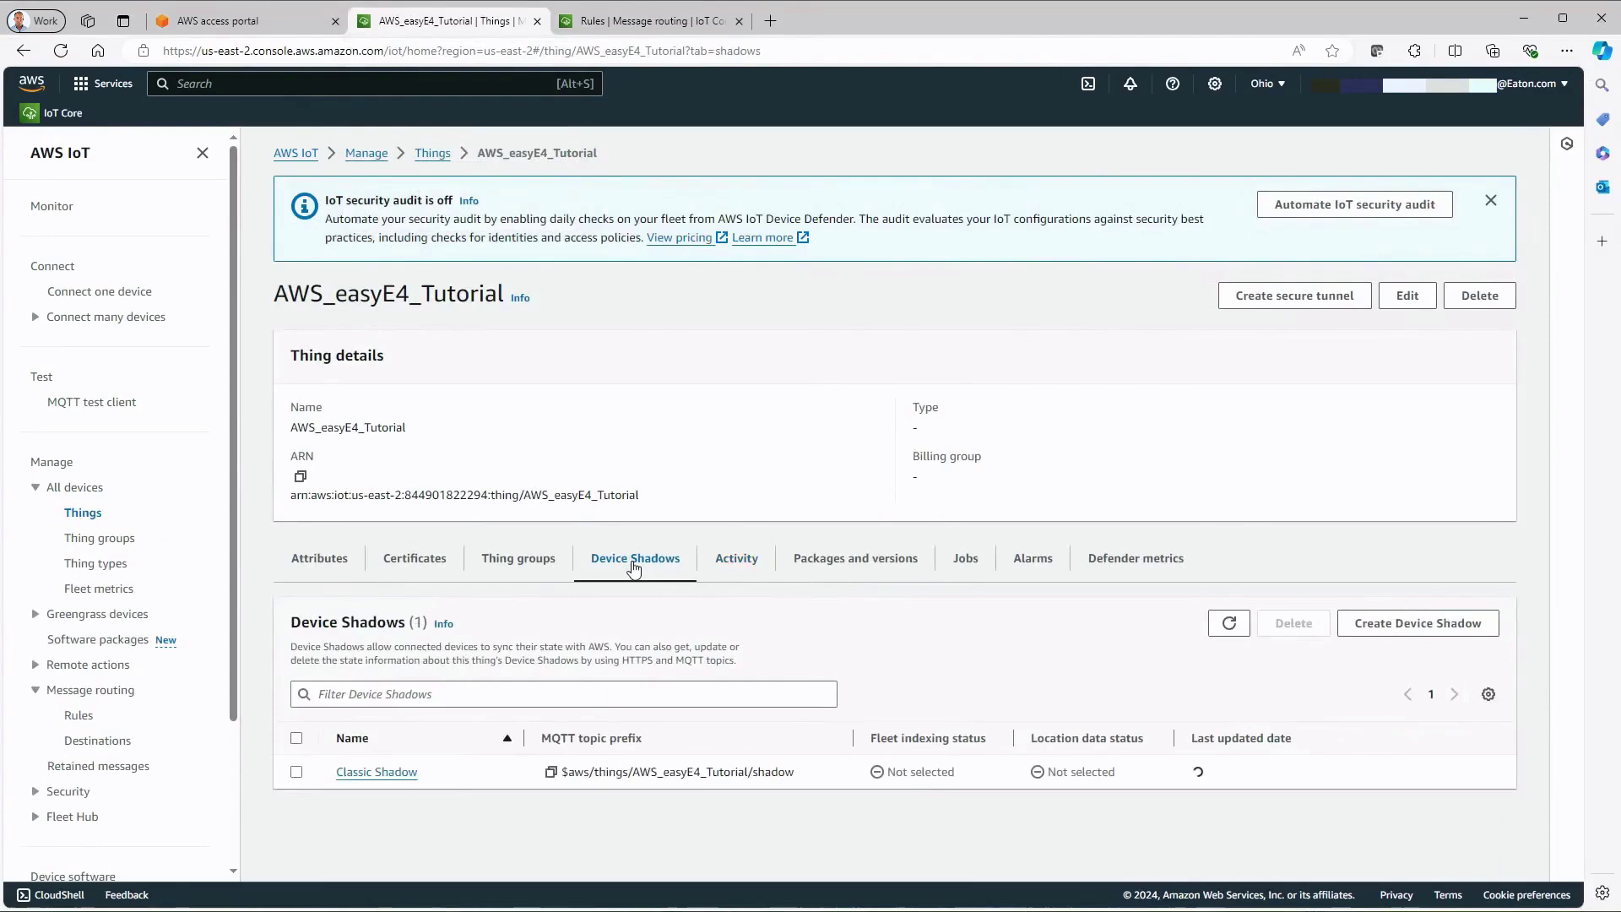
click(395, 784)
scroll(467, 665, down, 5)
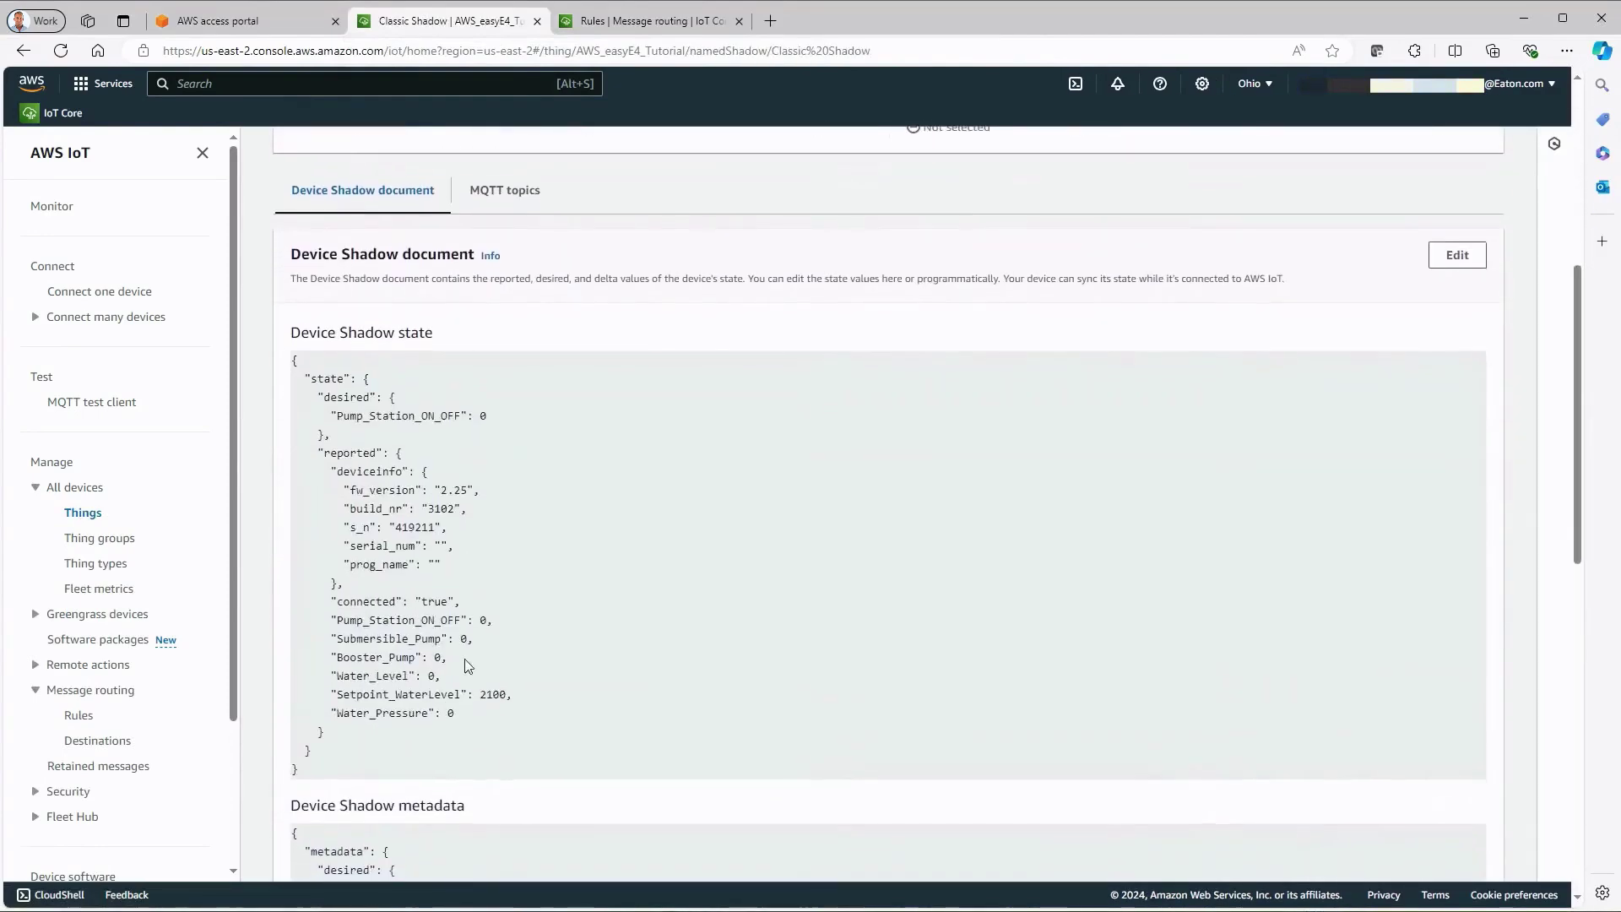
click(449, 614)
scroll(449, 614, up, 5)
- Review the thing's Activity tab, then reopen Classic Shadow to see connected reported false
click(536, 153)
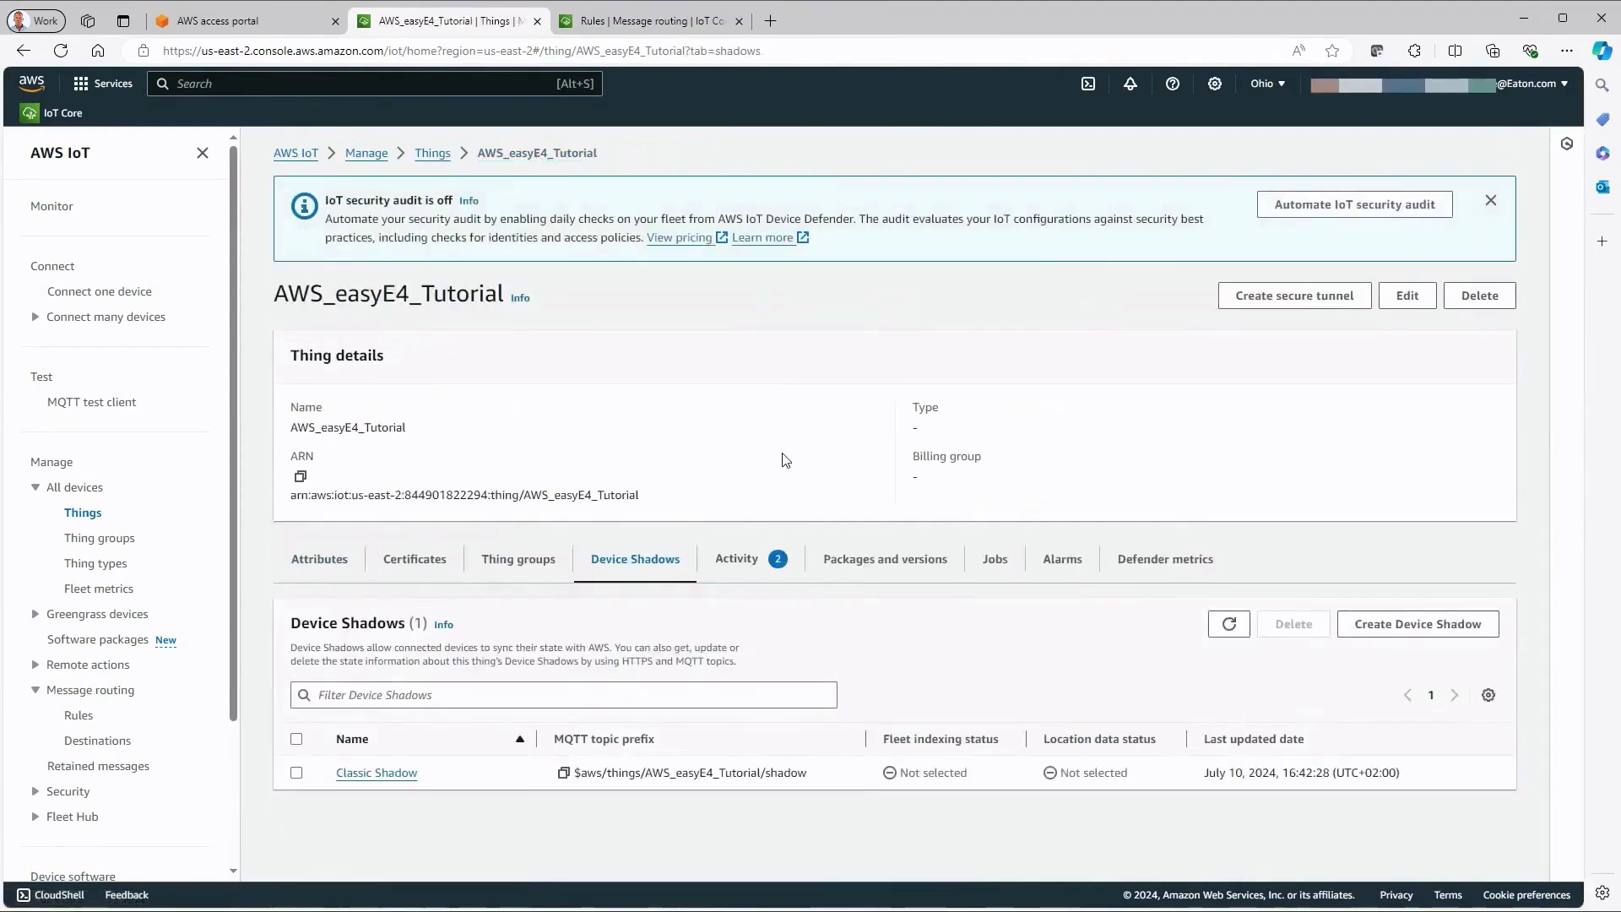
click(736, 562)
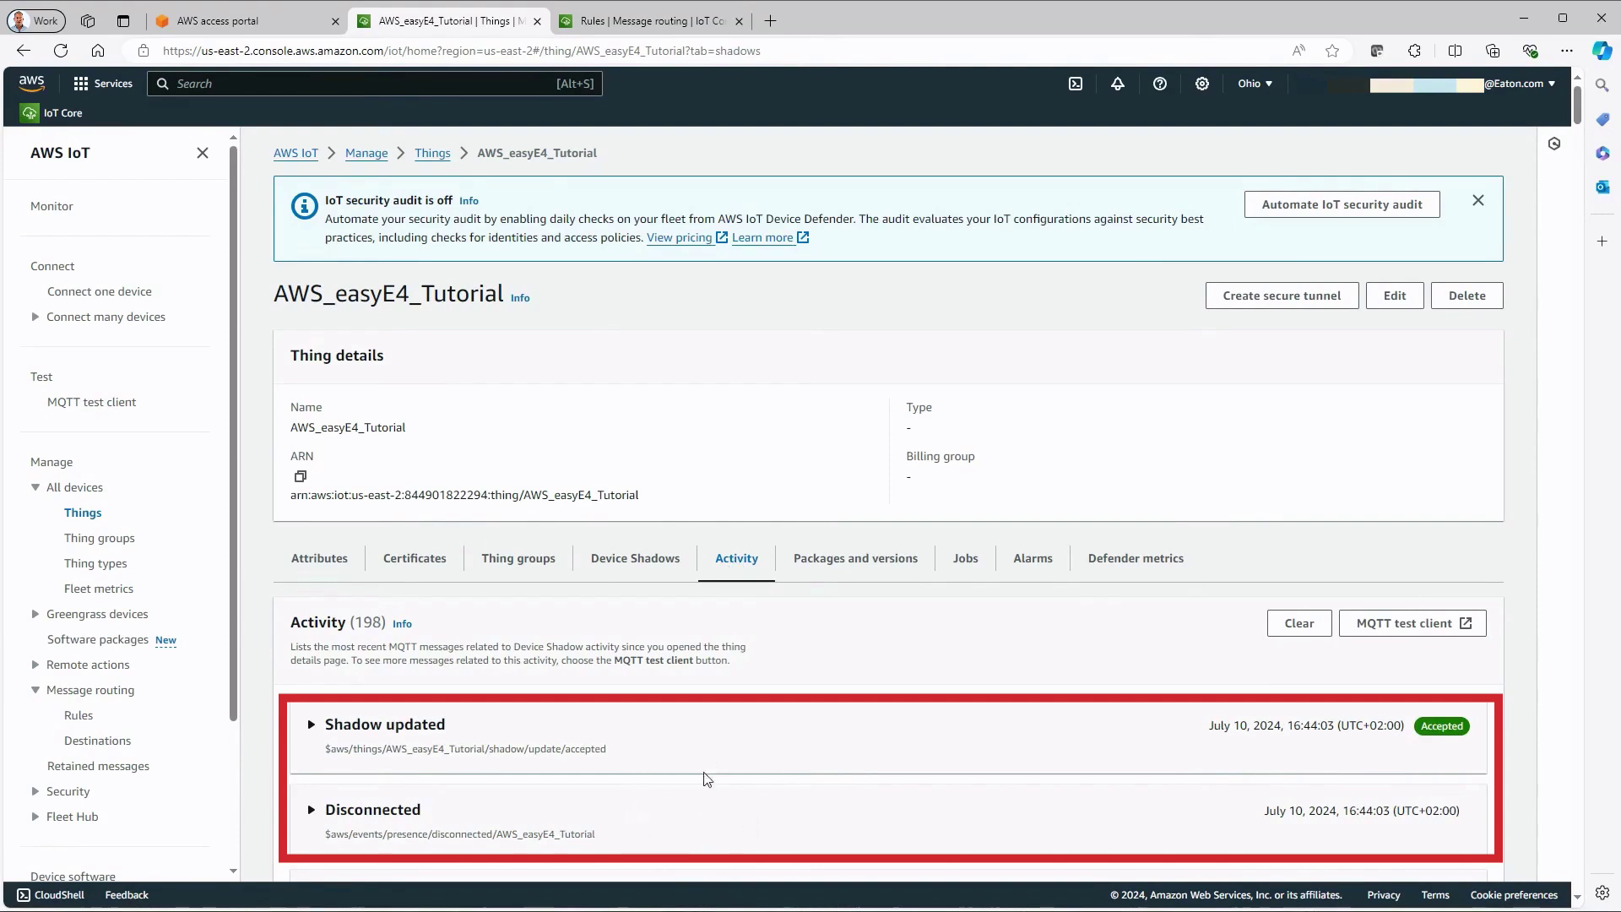
click(637, 559)
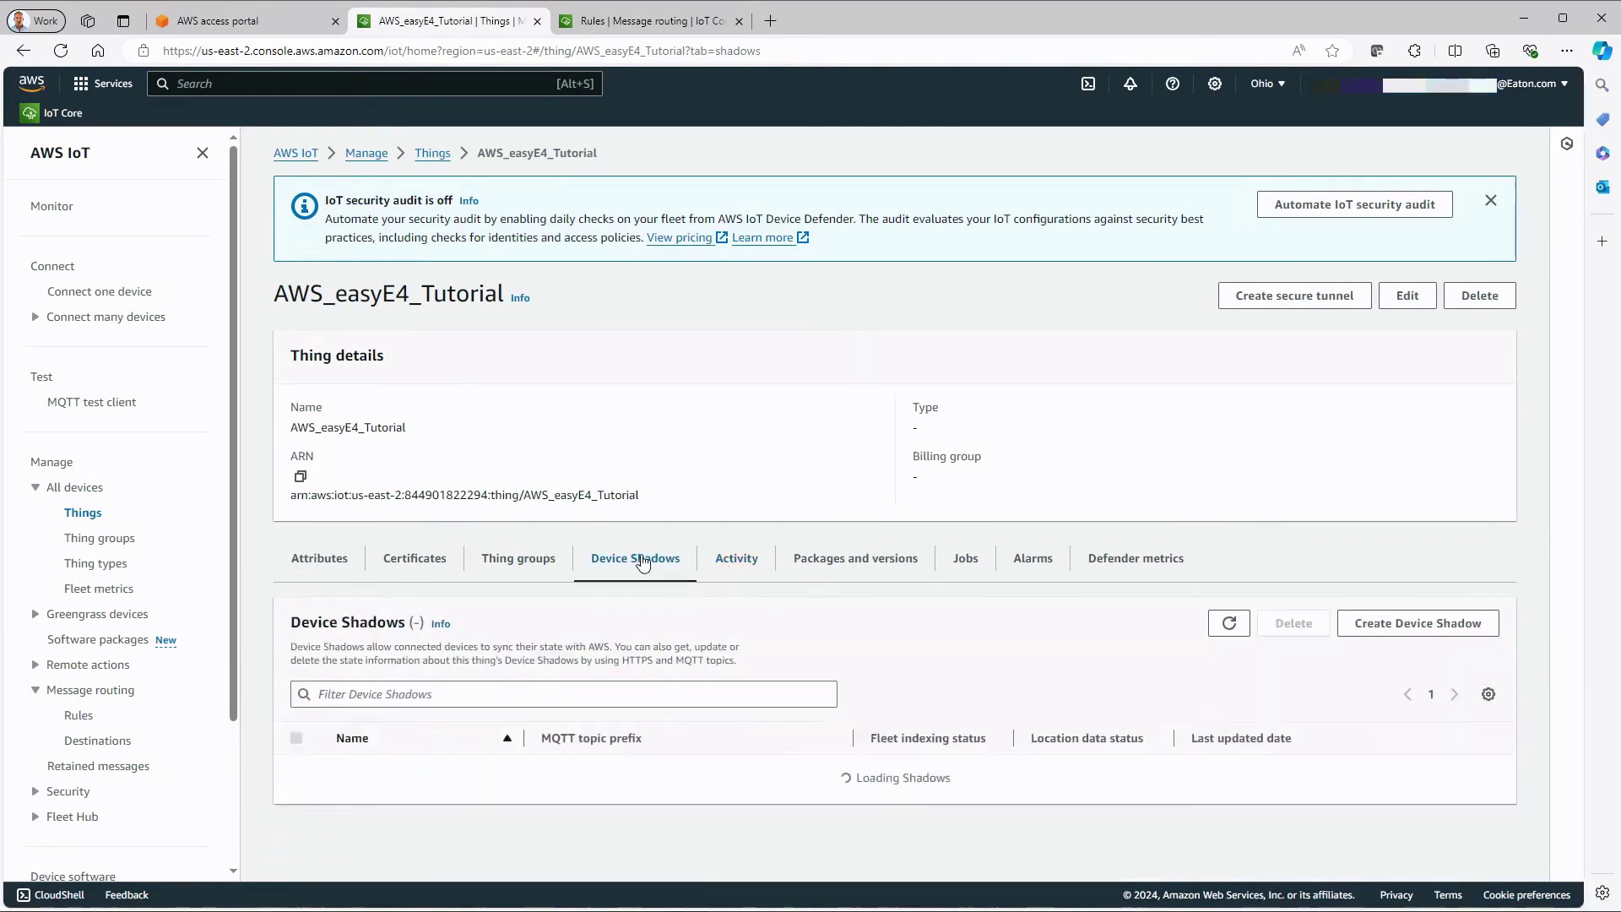
click(399, 772)
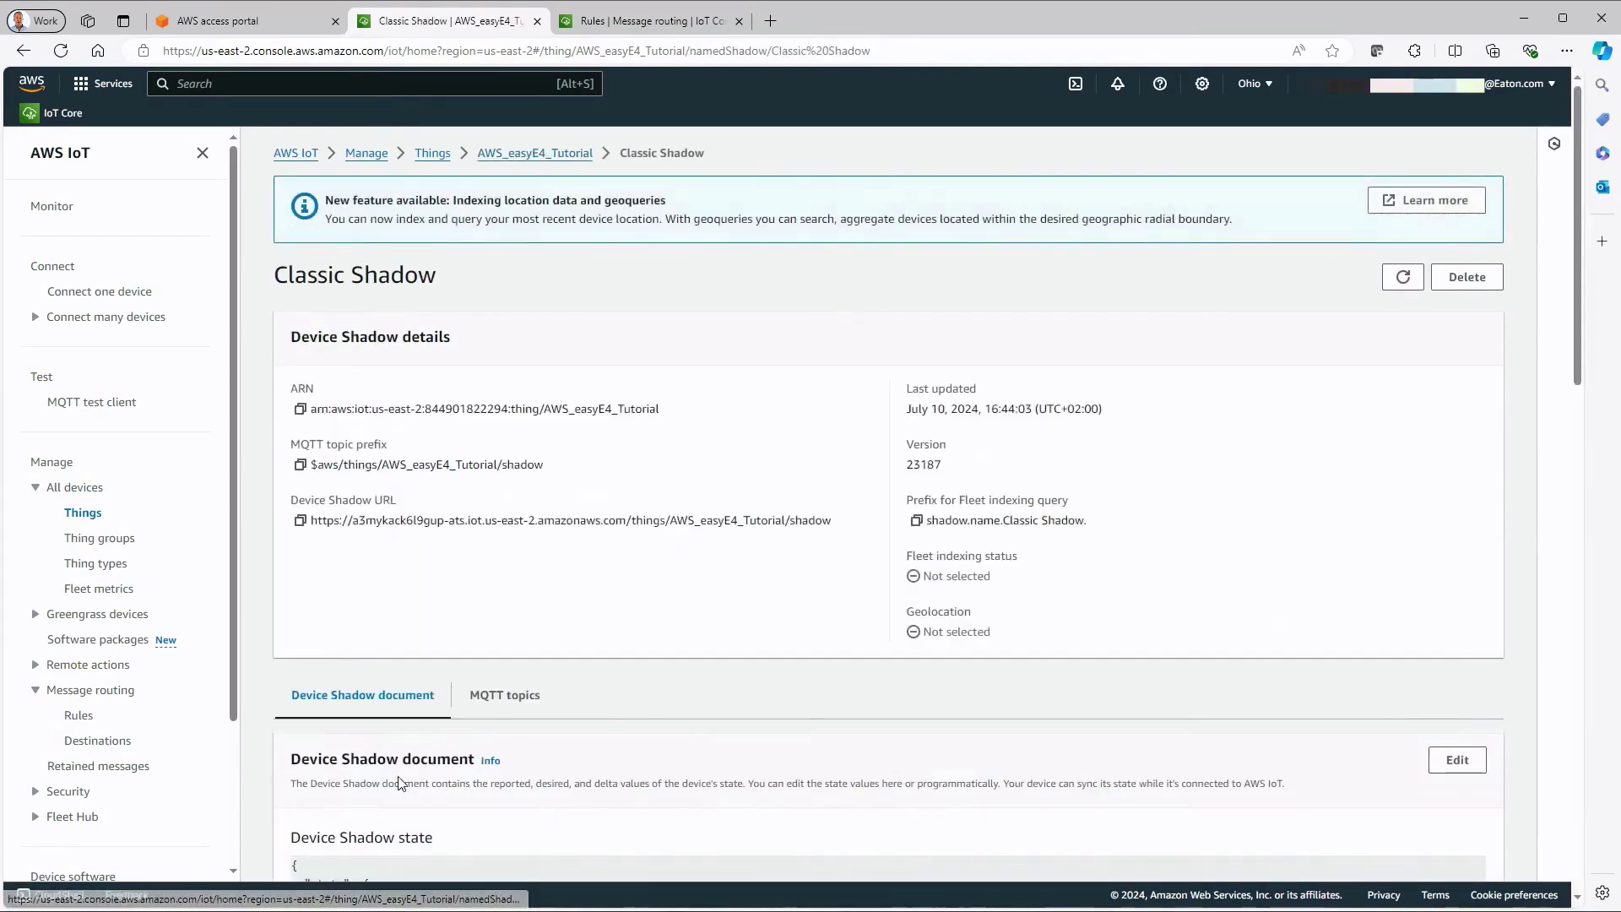
scroll(473, 741, down, 1)
scroll(471, 741, down, 5)
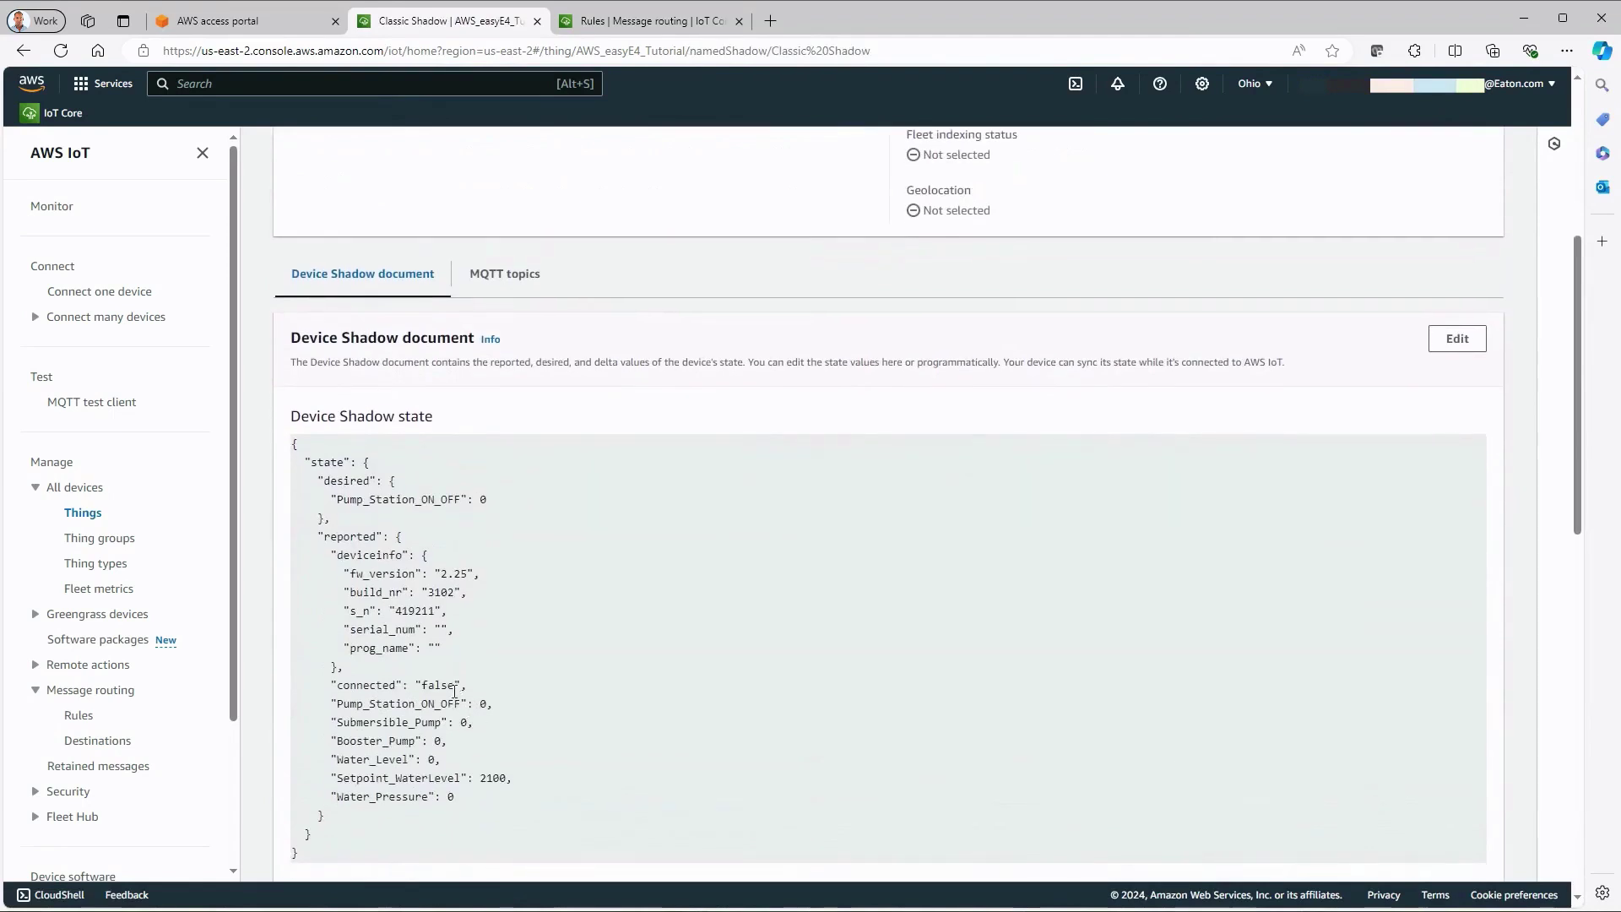